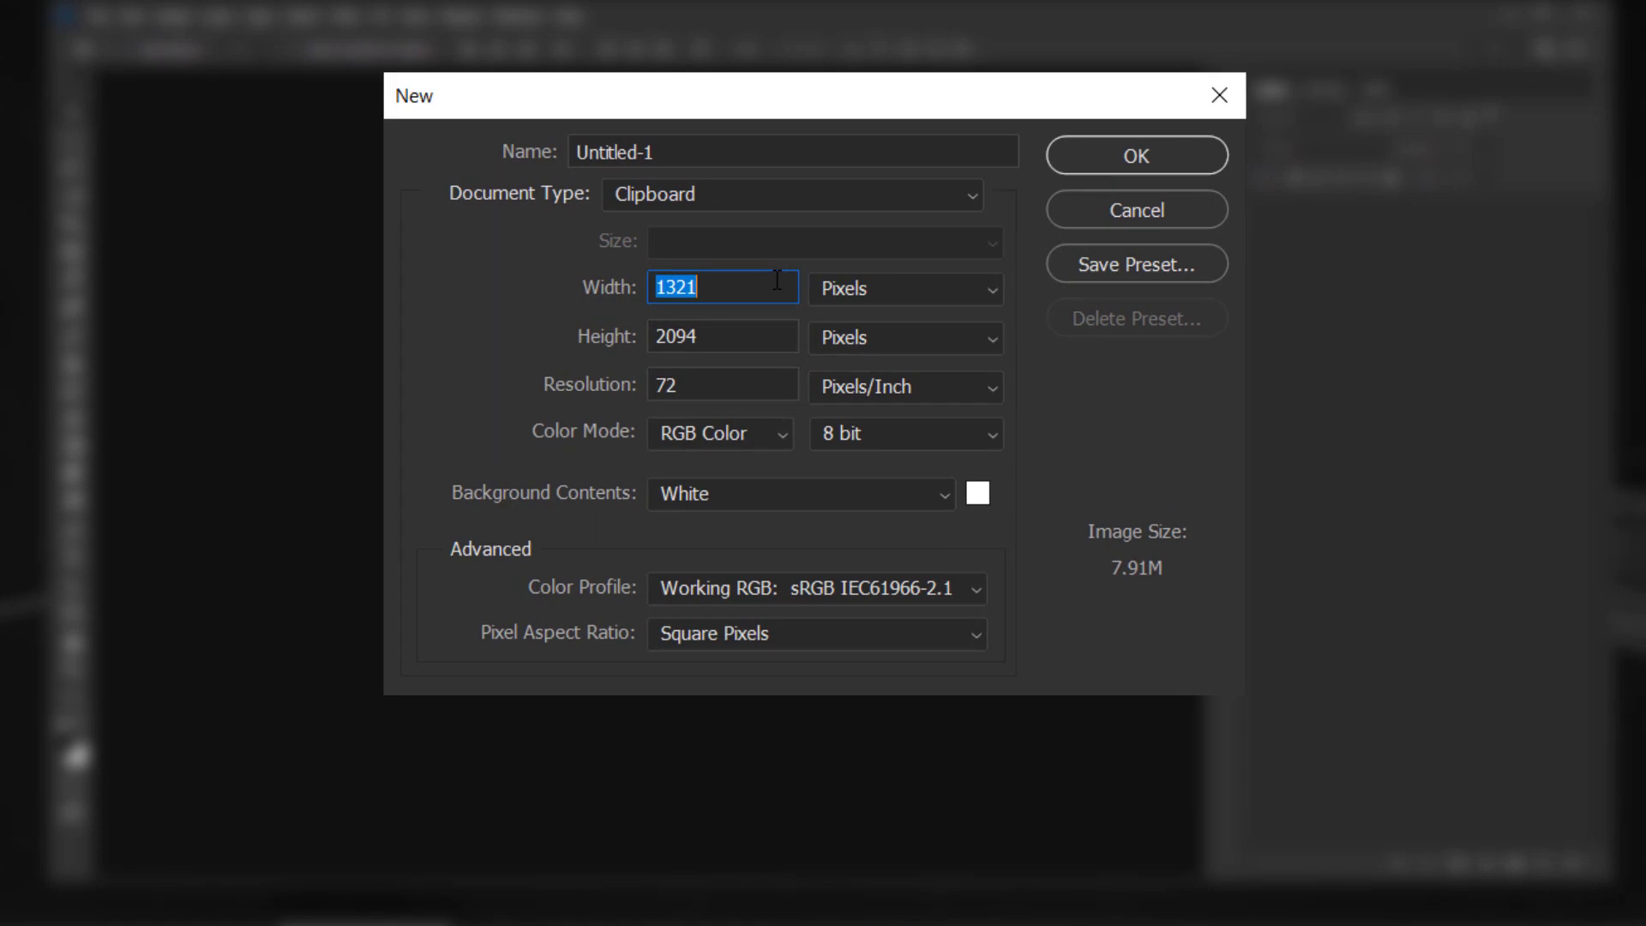
# - Enter width 2600, height 3000 and resolution 300 ppi, and create the blank white document
pyautogui.write('2600')
pyautogui.press('Tab')
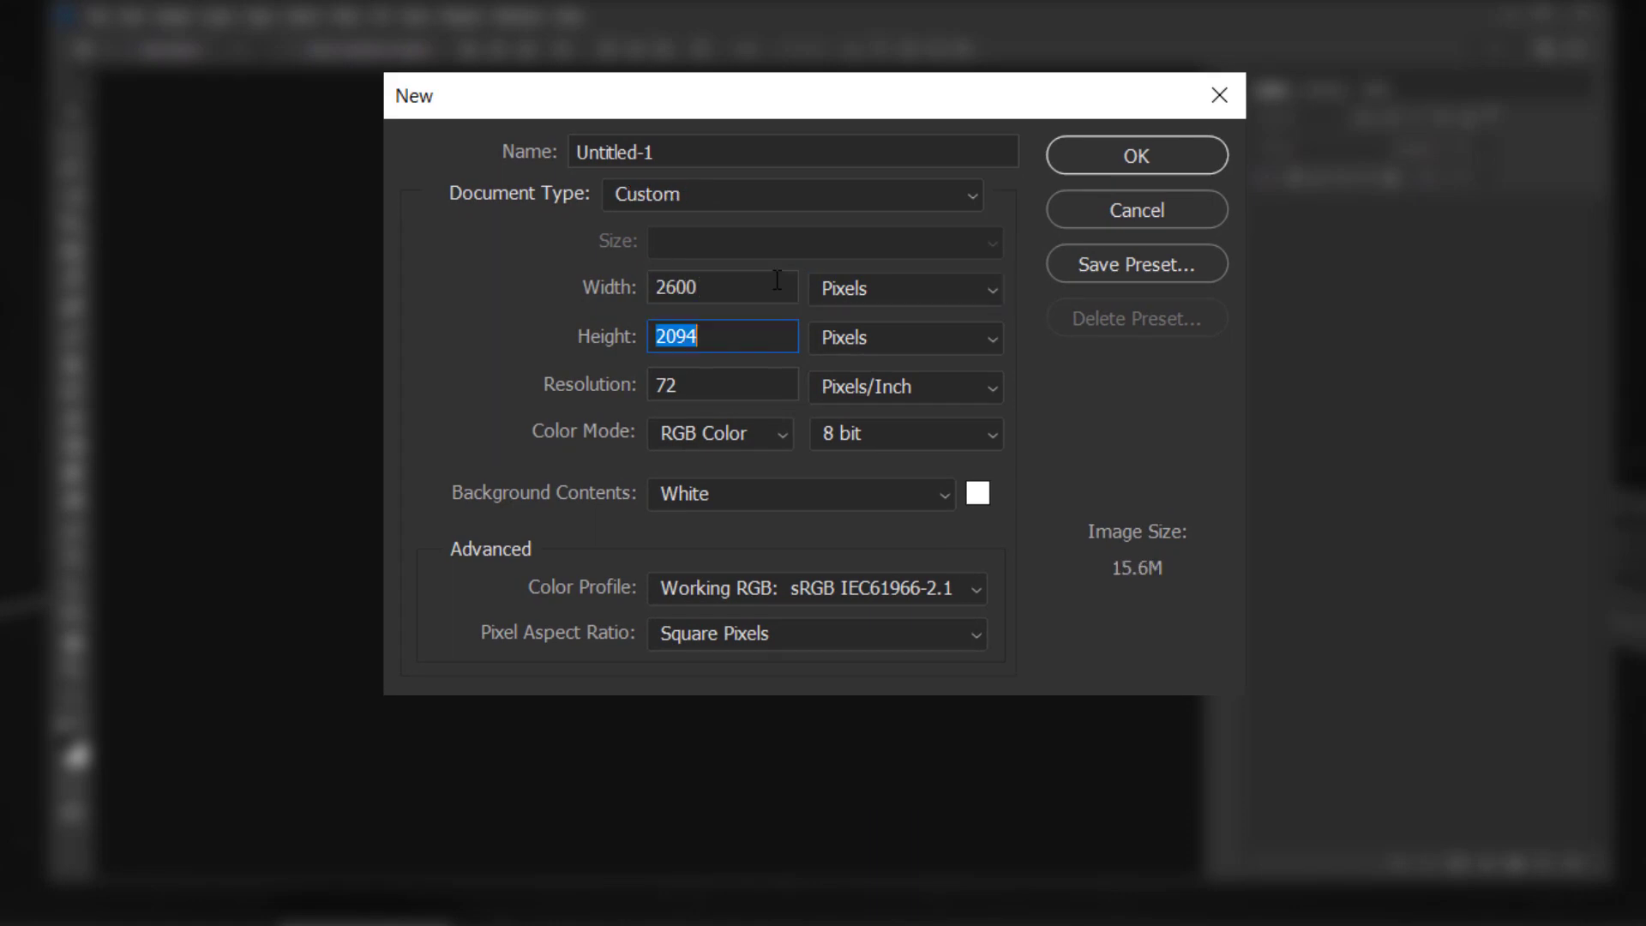
pyautogui.write('3000')
pyautogui.click(755, 370)
pyautogui.write('30')
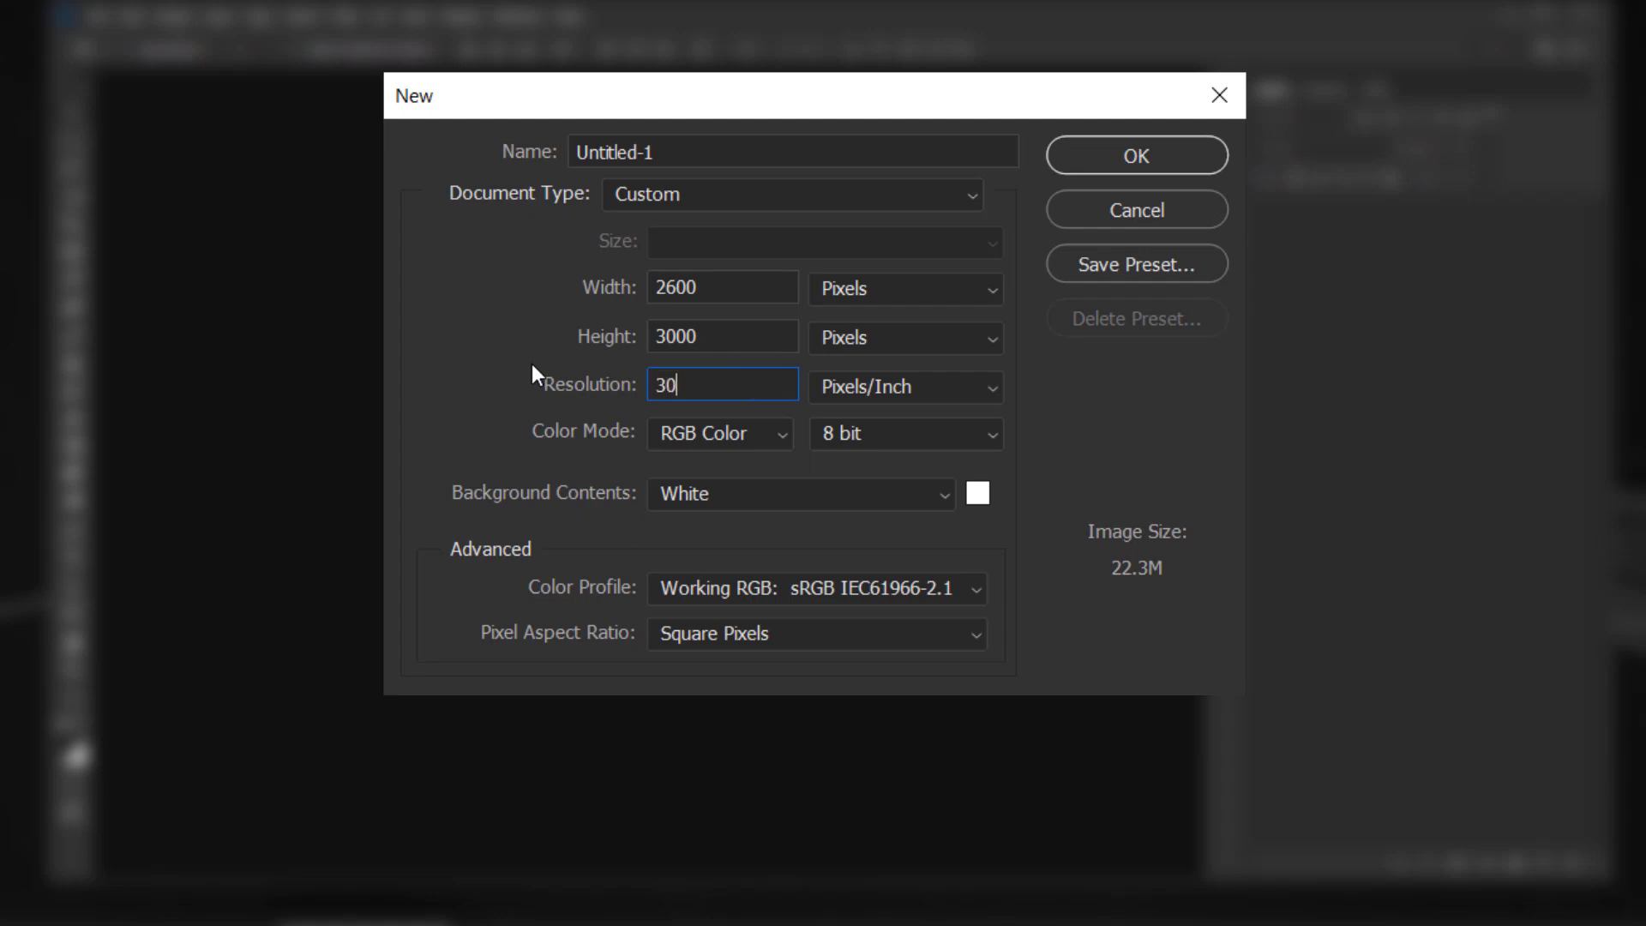
pyautogui.write('0')
pyautogui.click(725, 378)
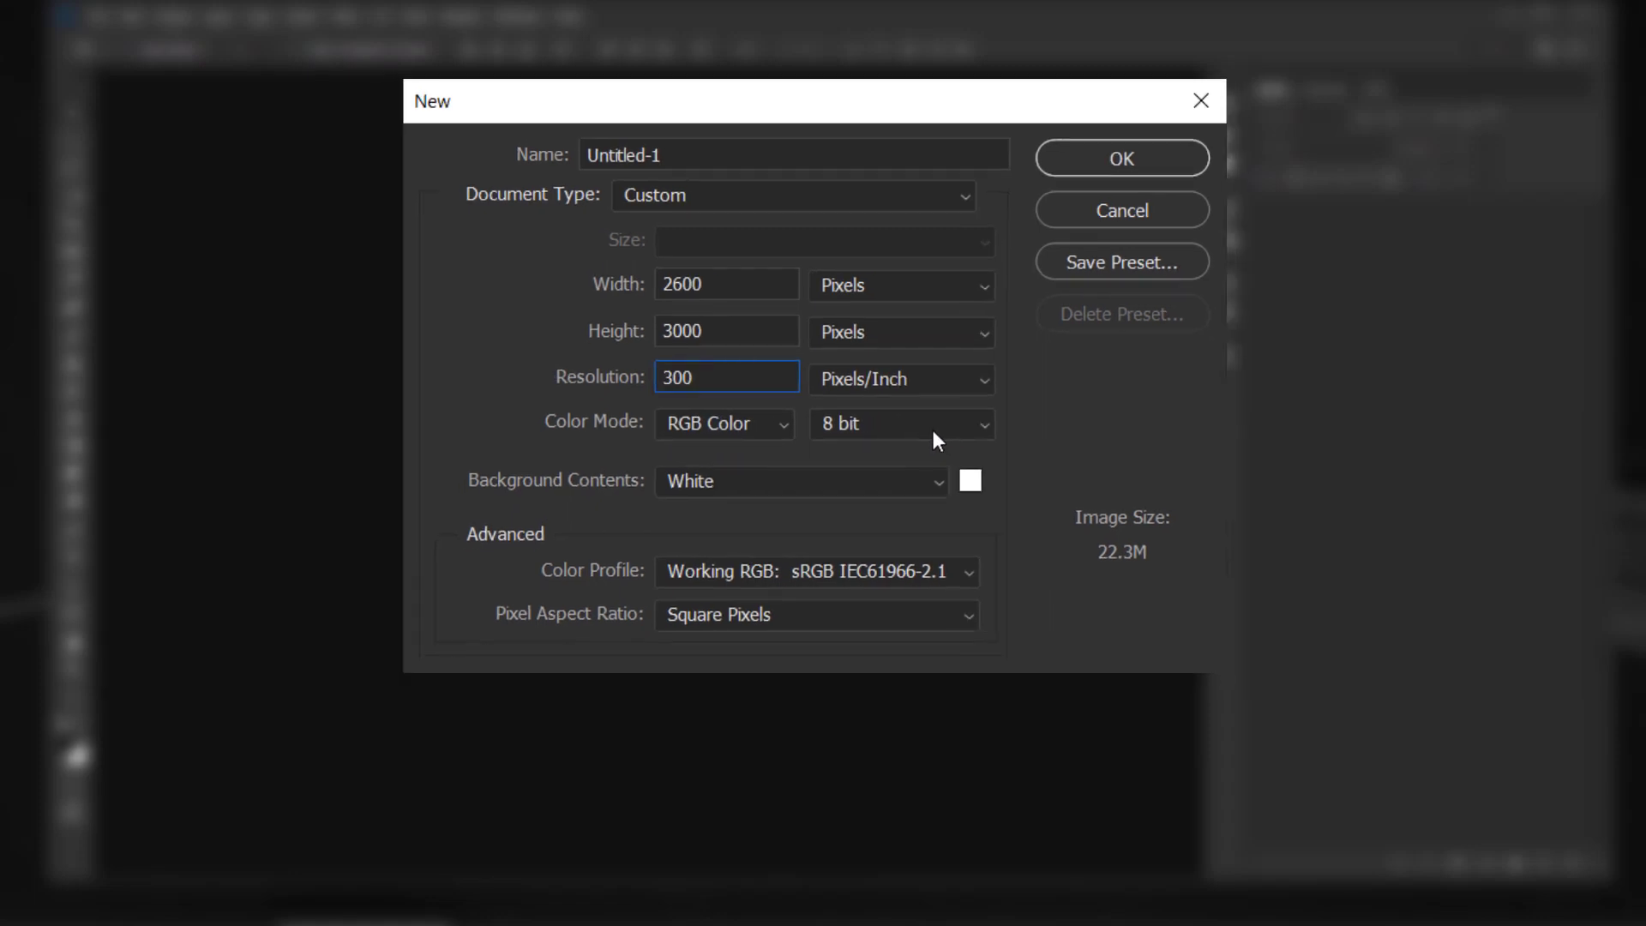
pyautogui.click(1135, 155)
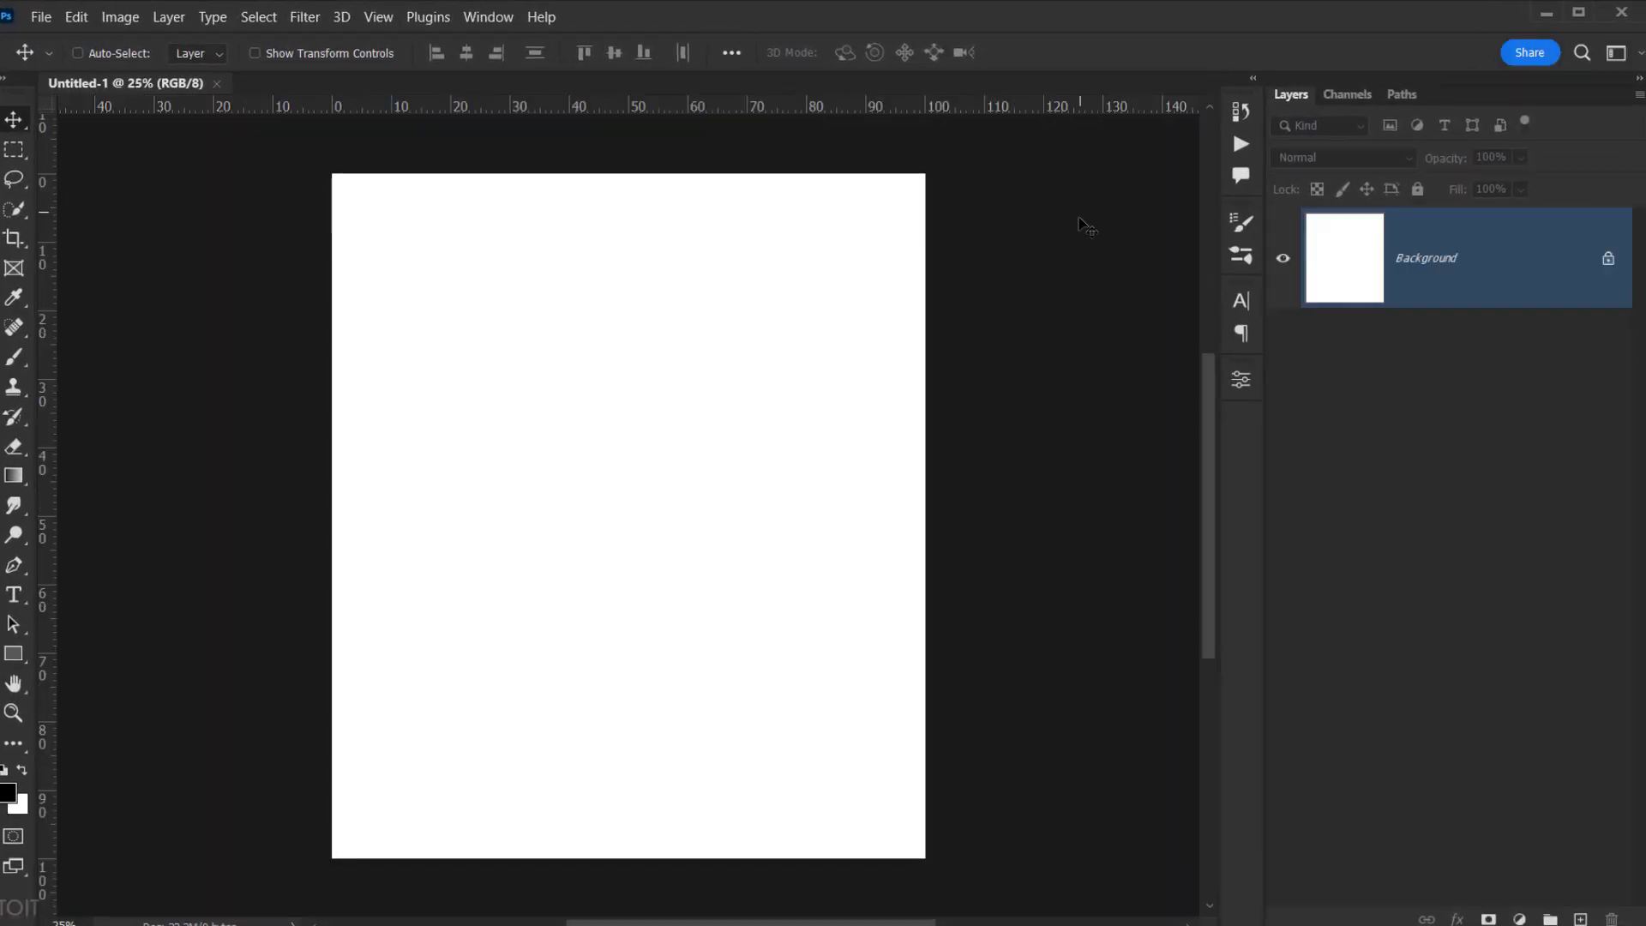
pyautogui.click(1536, 276)
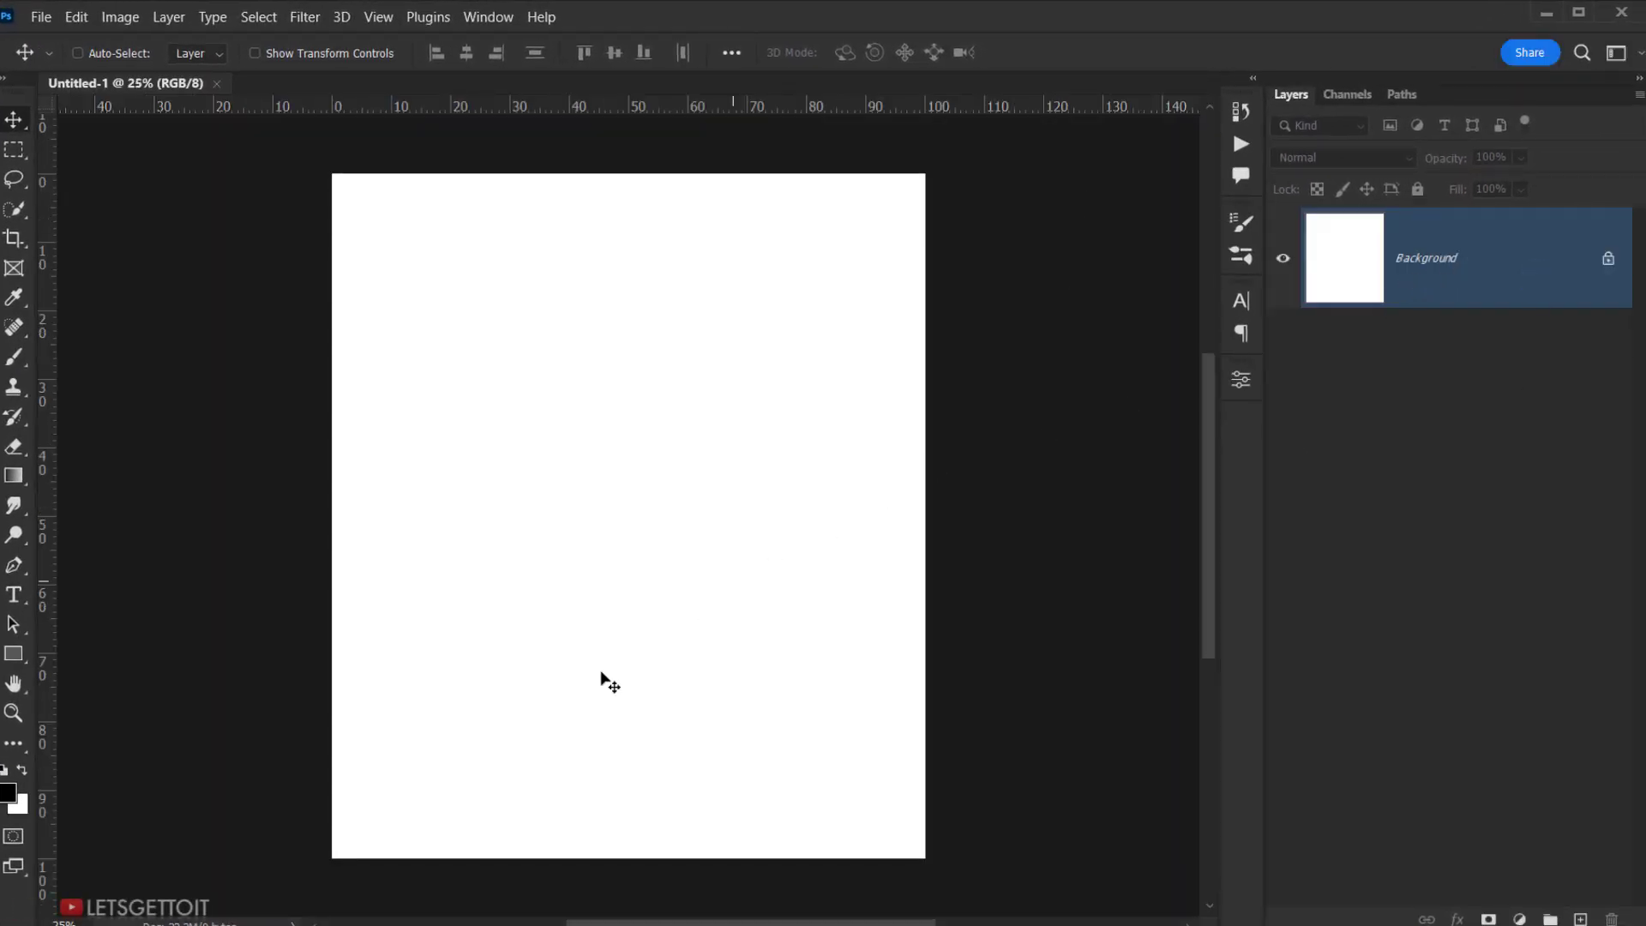
# - Place Paper Texture 1.jpg into the document and stretch it to cover the canvas
pyautogui.hotkey('alt', 'Tab')
pyautogui.click(617, 262)
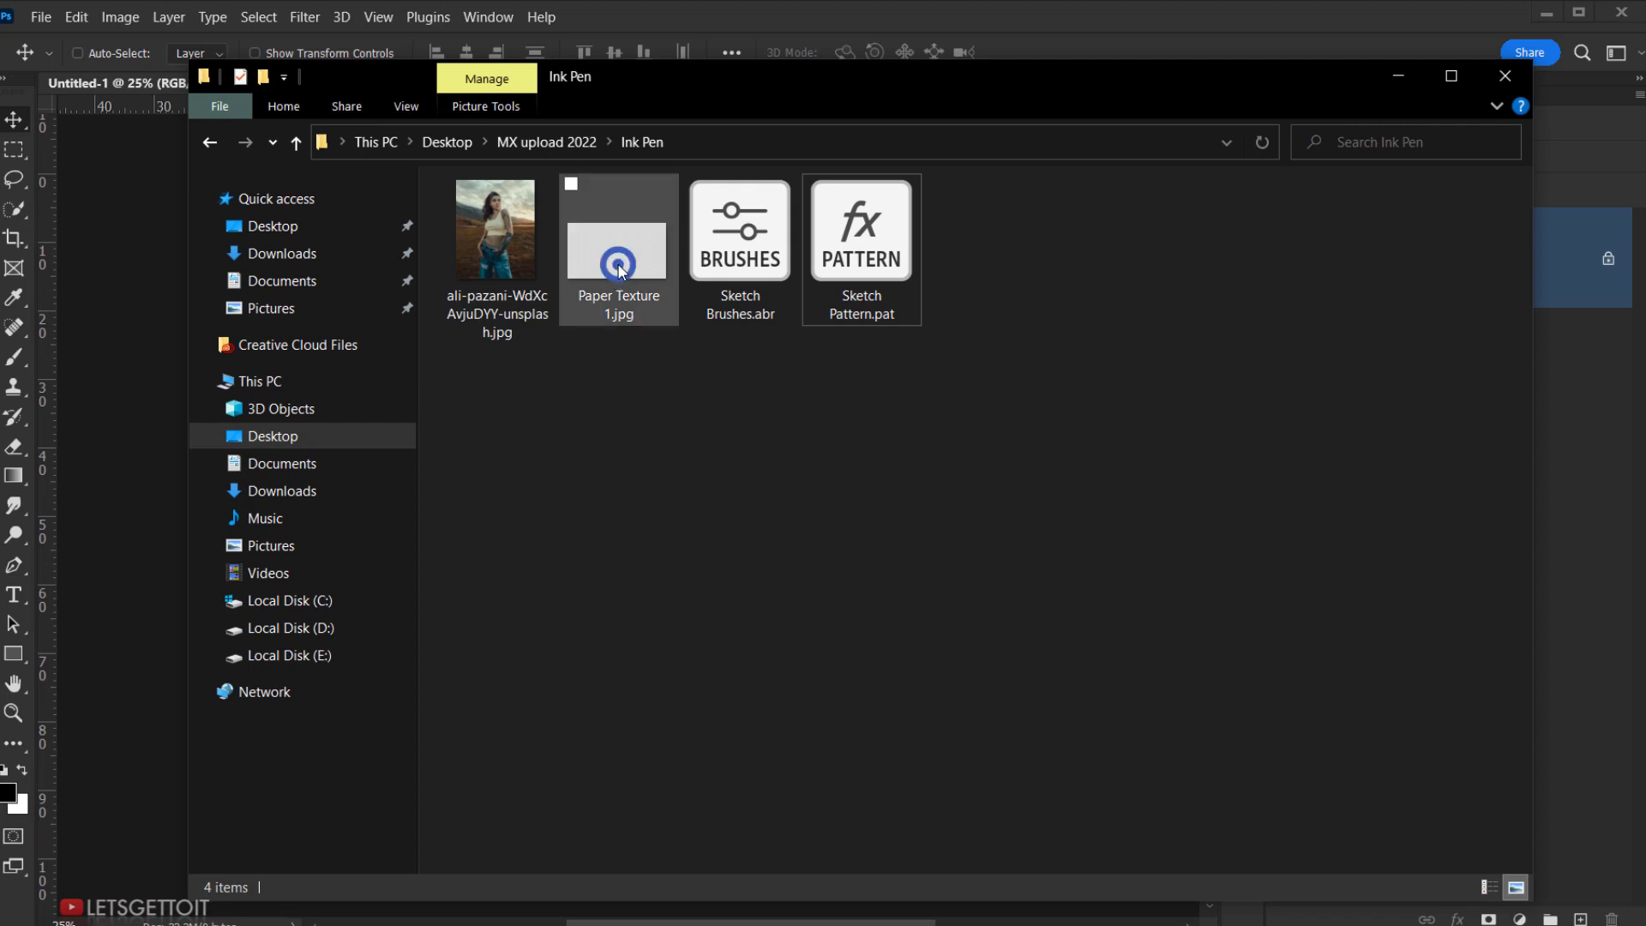
pyautogui.moveTo(623, 248)
pyautogui.mouseDown()
pyautogui.moveTo(152, 440)
pyautogui.moveTo(480, 420)
pyautogui.mouseUp()
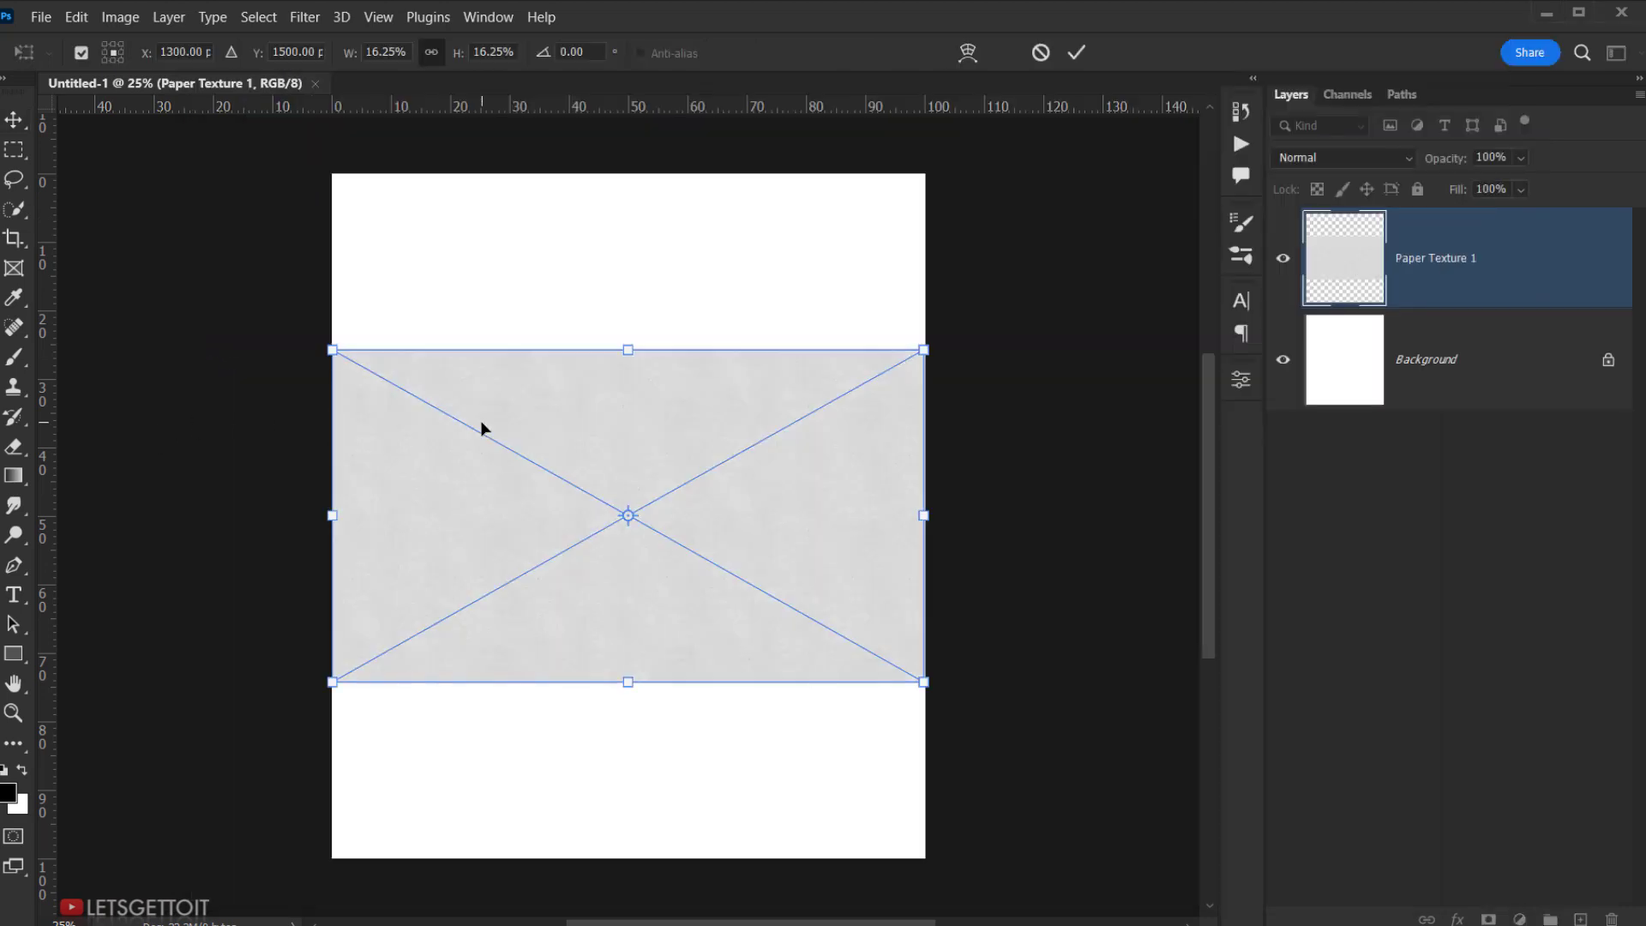
pyautogui.moveTo(626, 347); pyautogui.dragTo(628, 144)
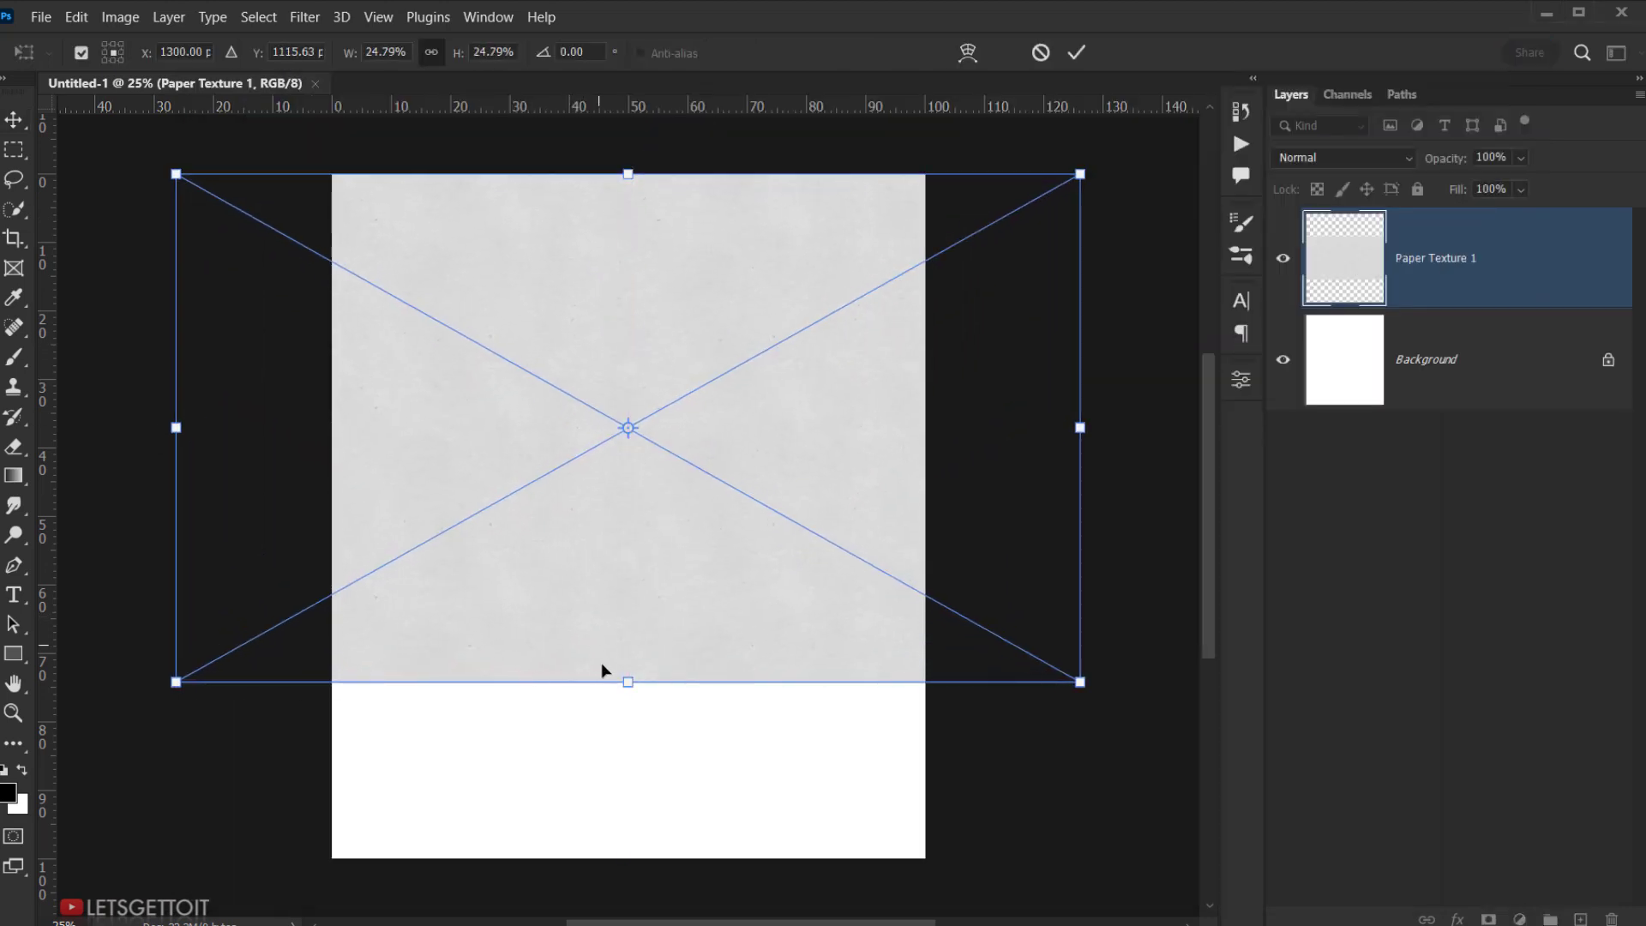
pyautogui.moveTo(626, 681); pyautogui.dragTo(628, 857)
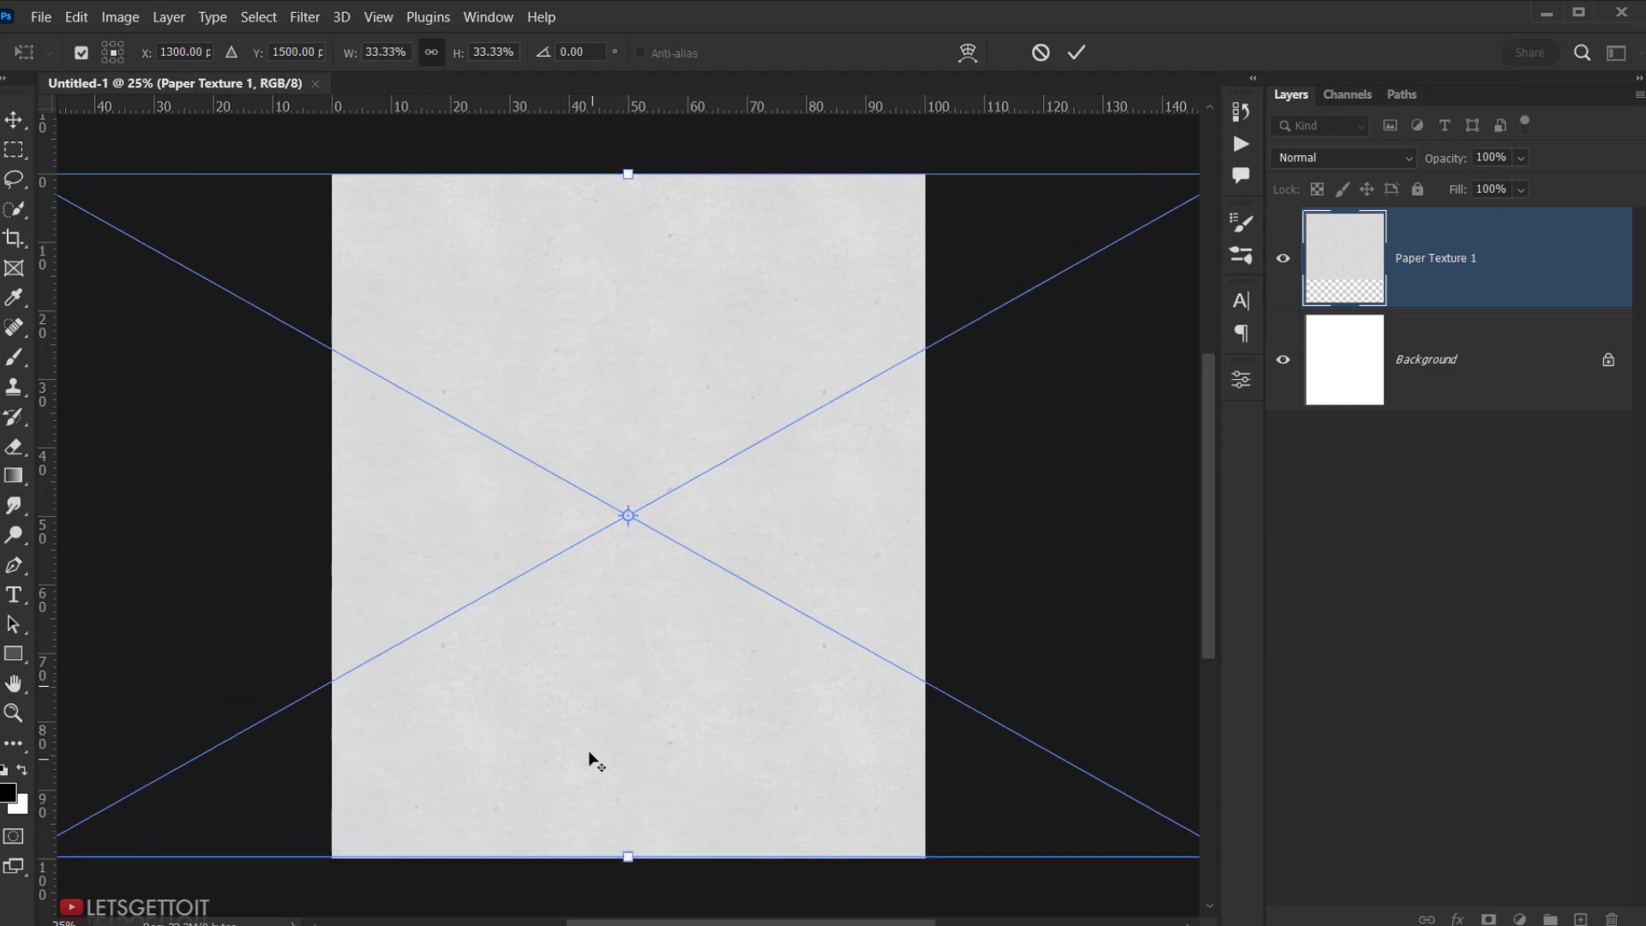
pyautogui.scroll(-3, 588, 761)
pyautogui.click(1075, 52)
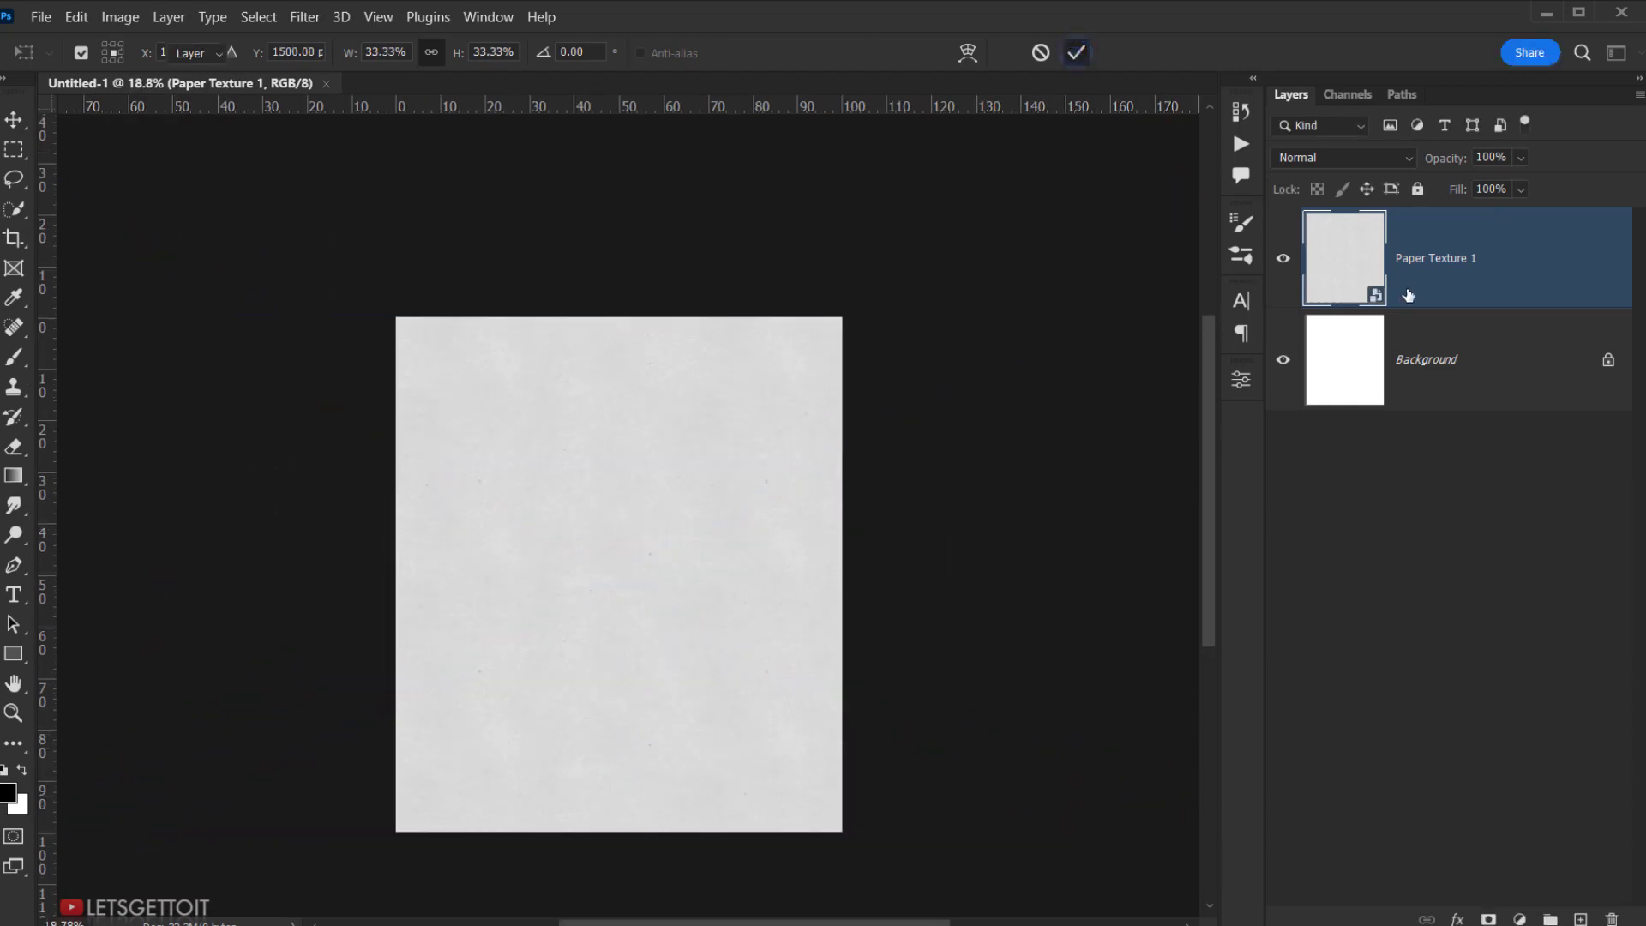
# - Rasterize the Paper Texture 1 layer and delete the Background layer
pyautogui.rightClick(1490, 279)
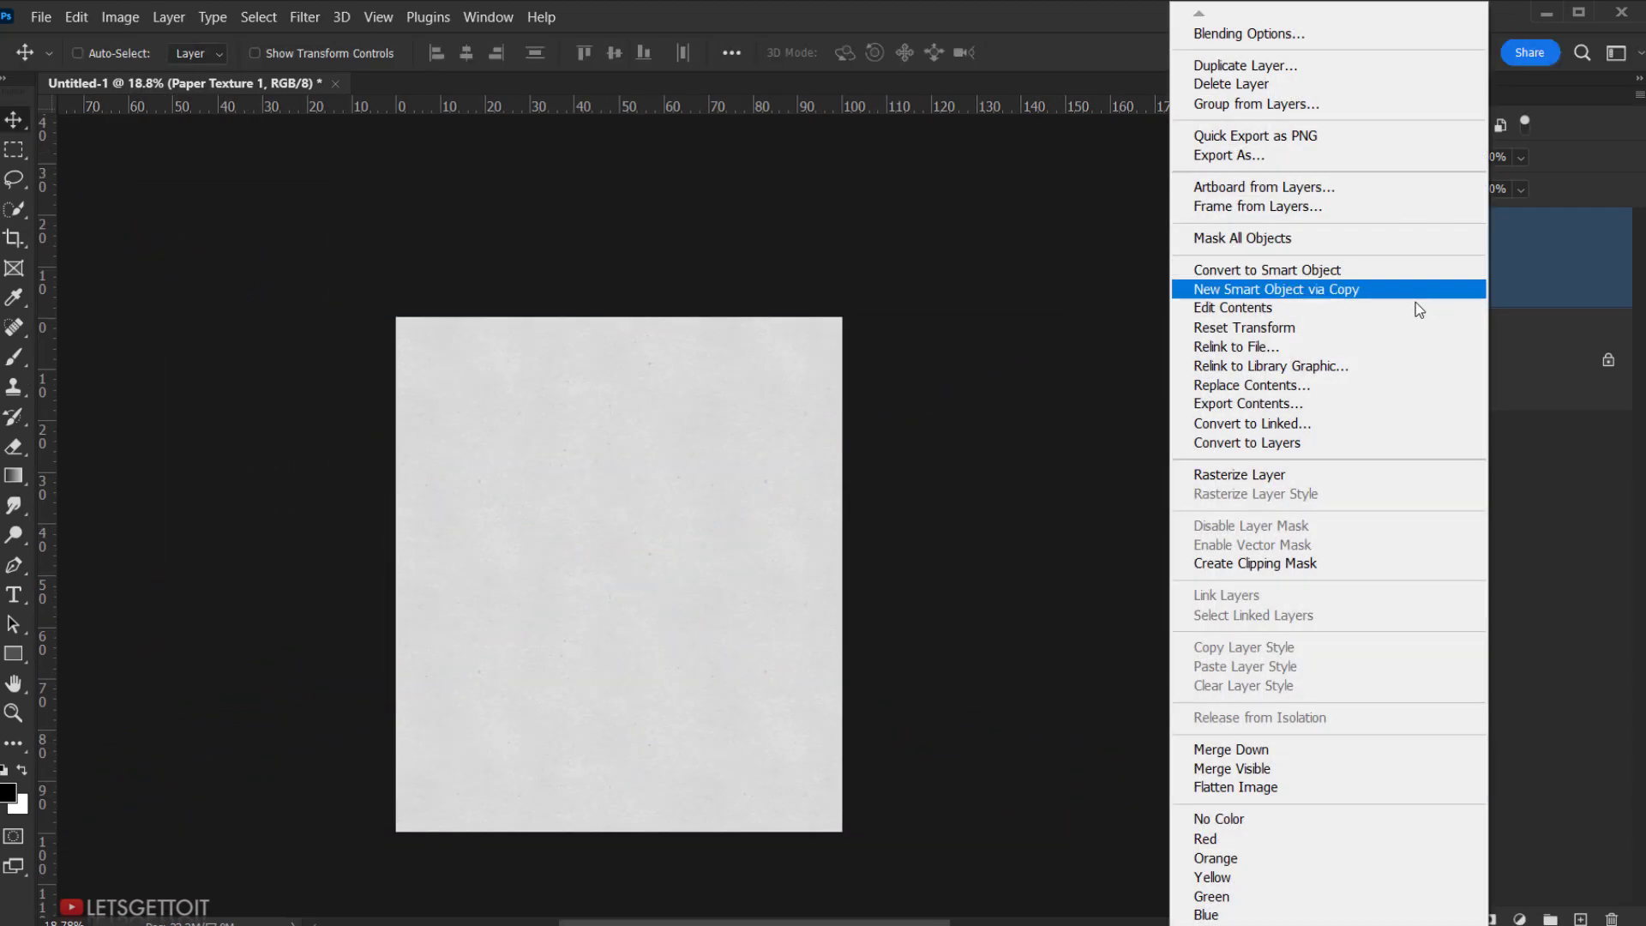
pyautogui.click(1256, 474)
pyautogui.moveTo(1463, 379); pyautogui.dragTo(1611, 915)
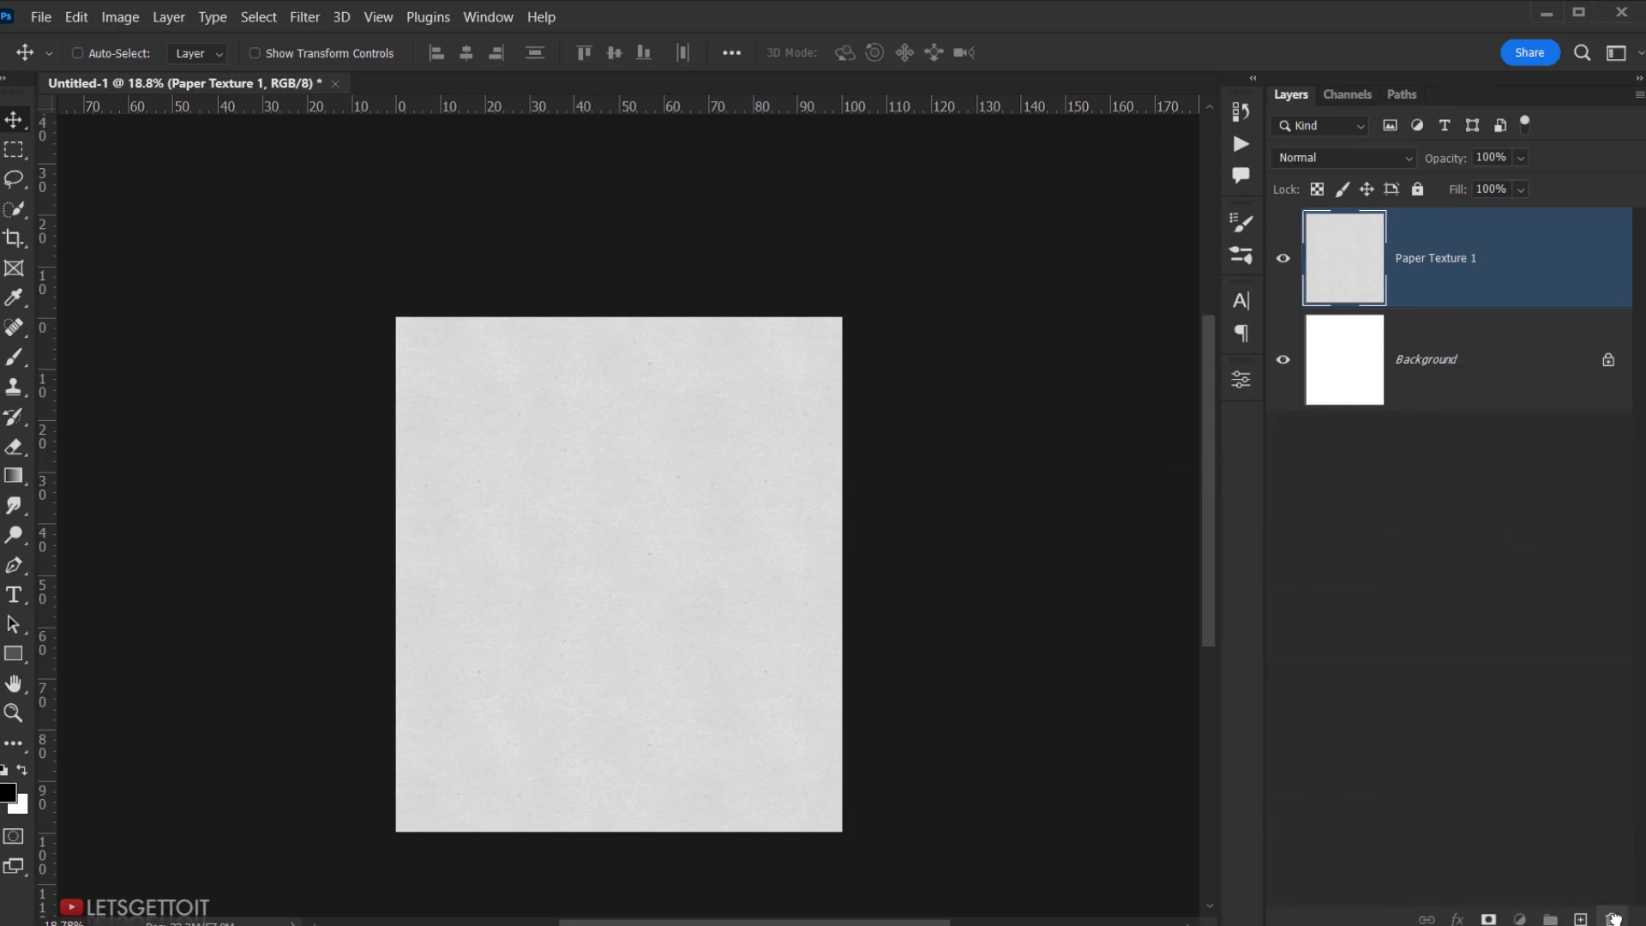
pyautogui.scroll(2, 716, 624)
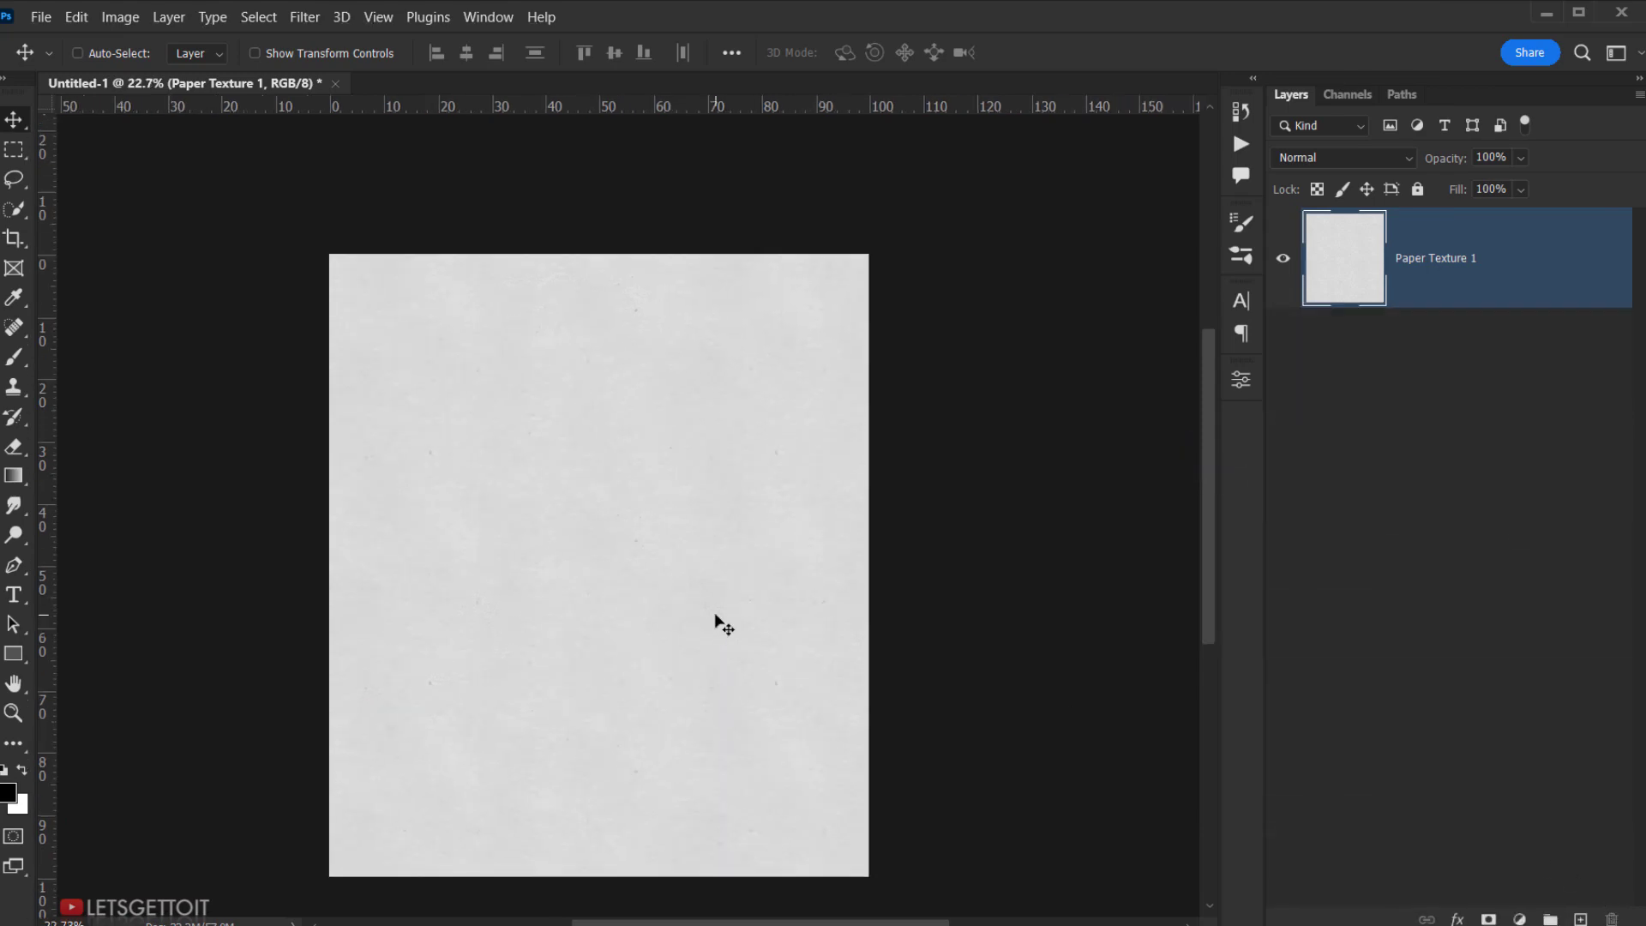
pyautogui.scroll(3, 716, 623)
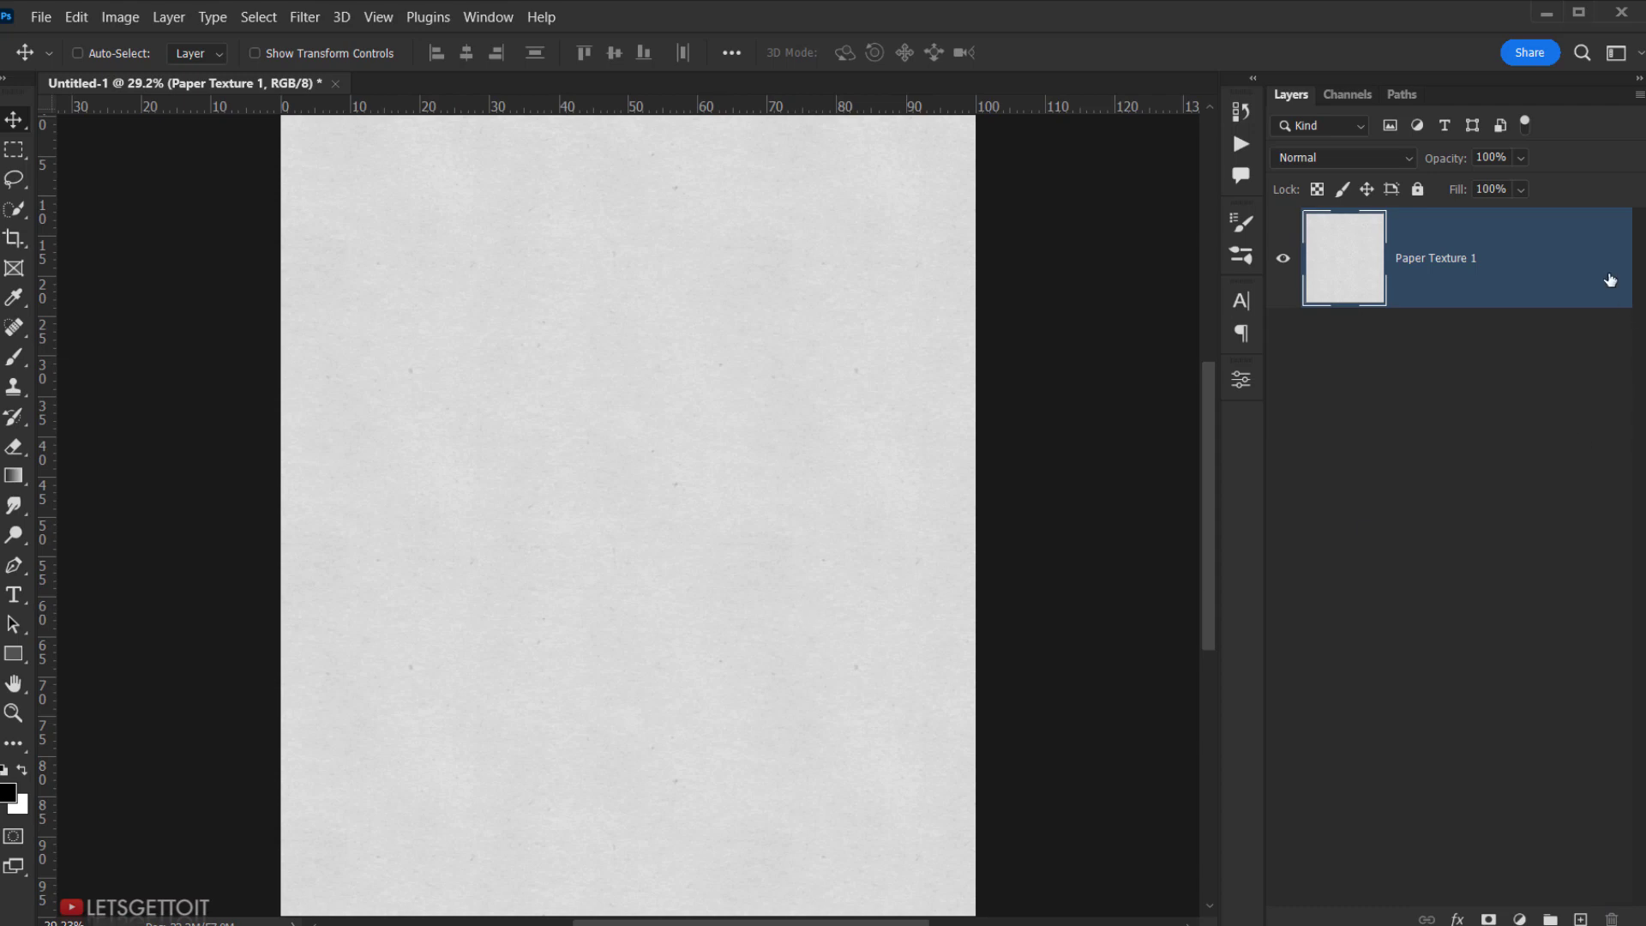
# - Add a new layer named Image, convert it to a smart object, and edit its contents
pyautogui.click(1584, 915)
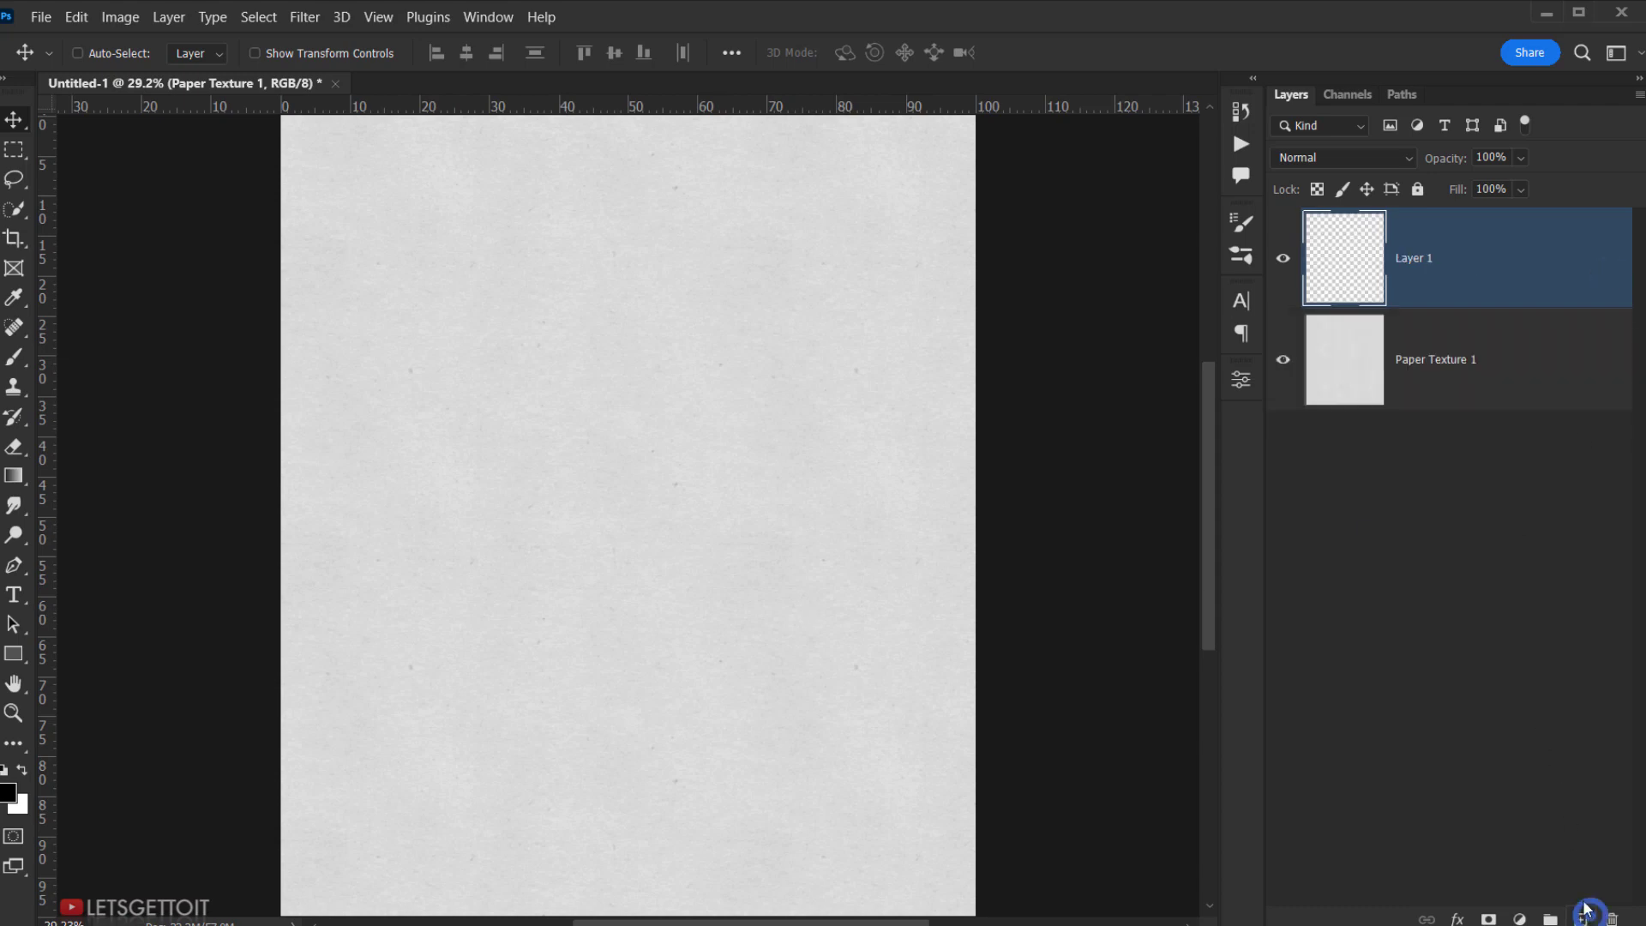
pyautogui.doubleClick(1411, 257)
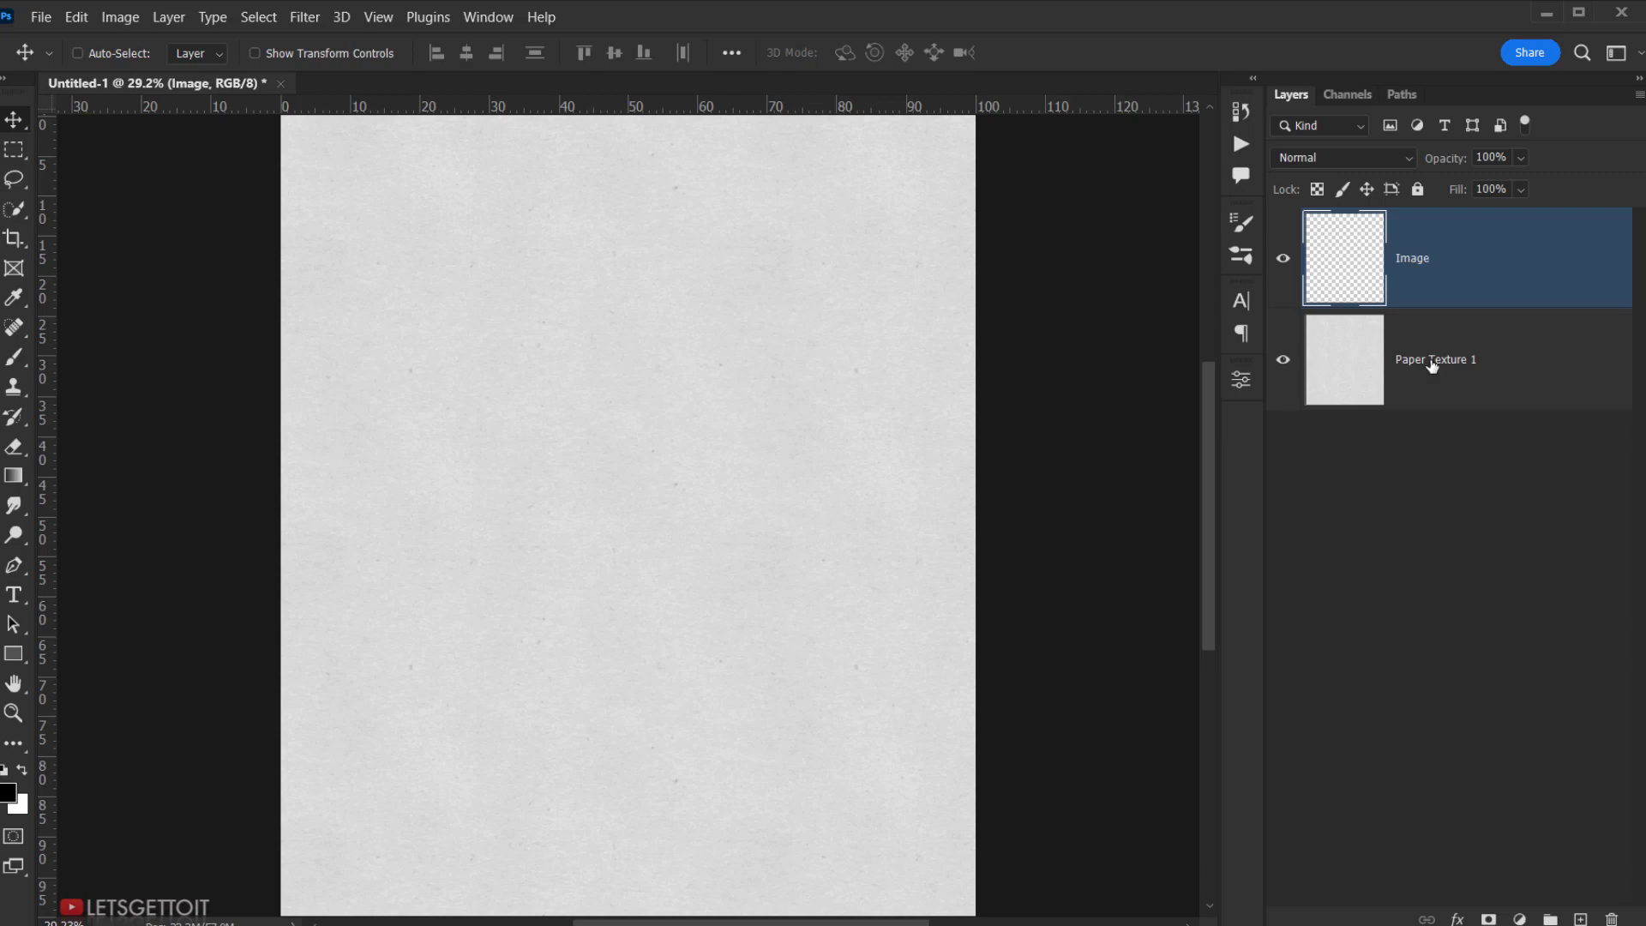
pyautogui.rightClick(1472, 257)
pyautogui.click(1320, 341)
pyautogui.rightClick(1478, 289)
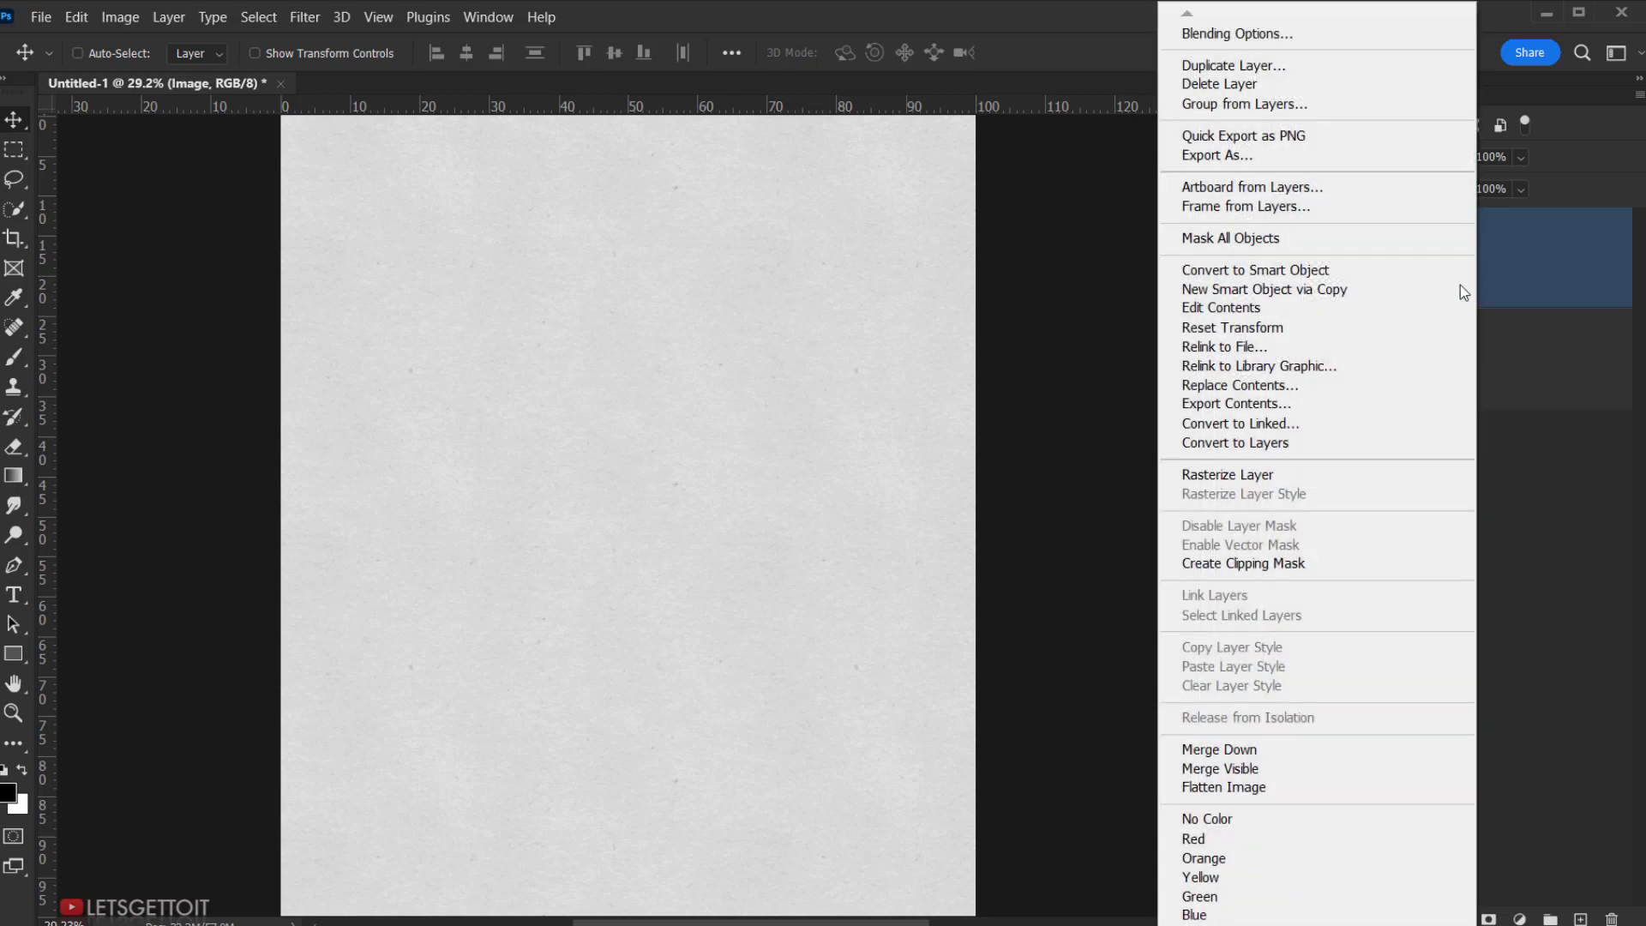
pyautogui.click(1322, 309)
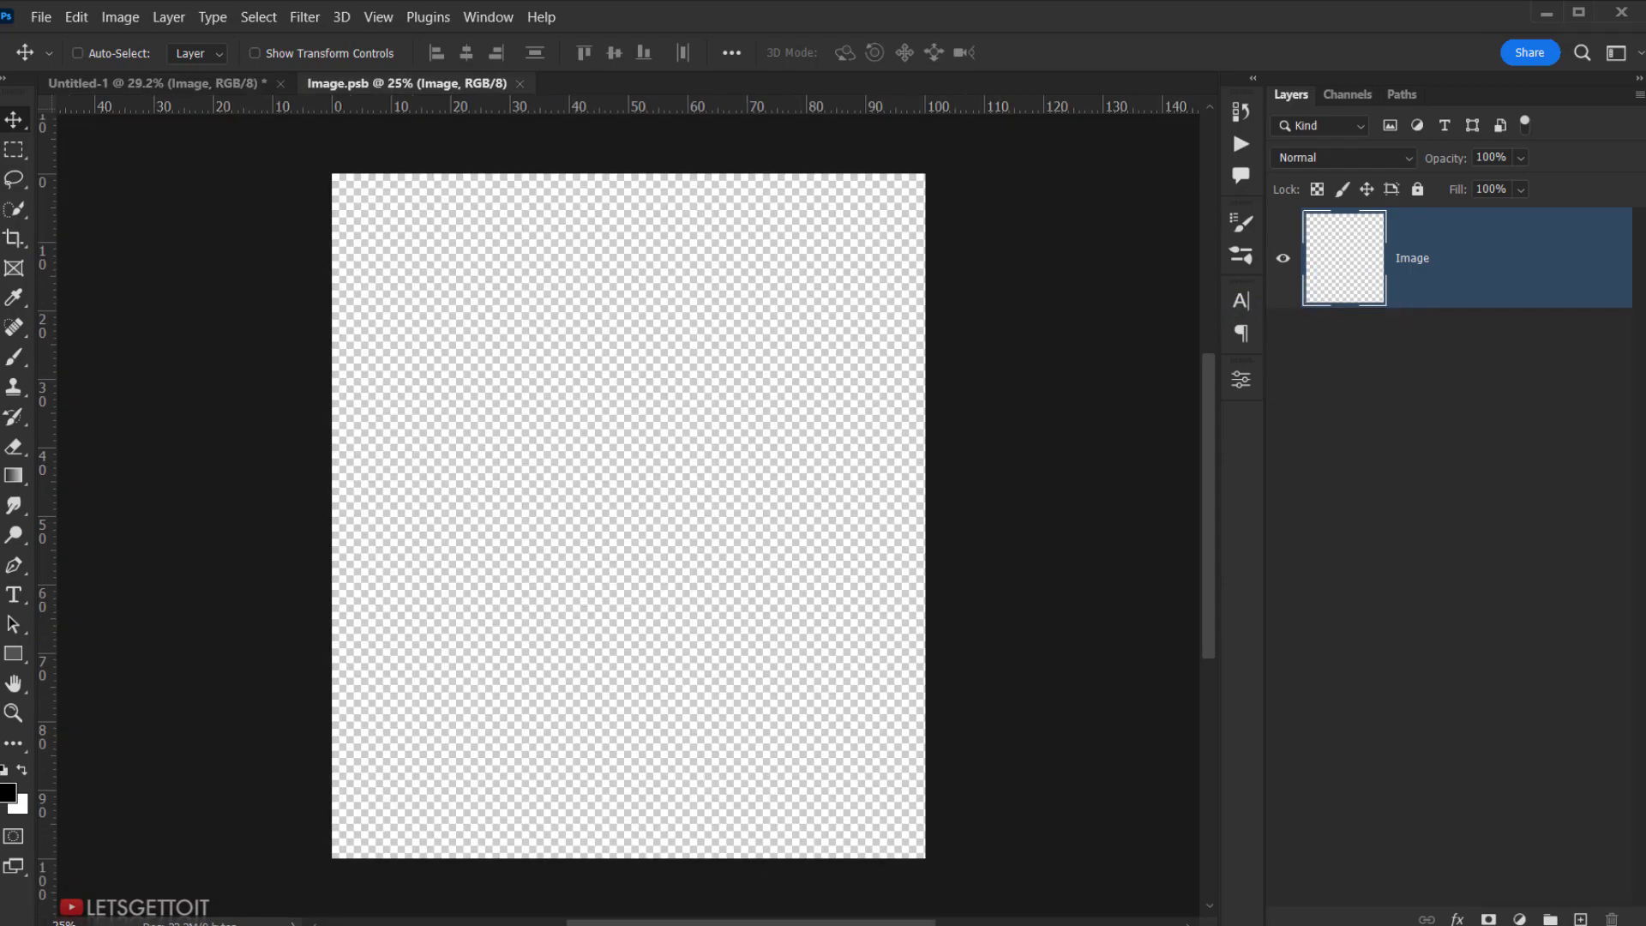
# - Place the tattooed woman's photo into Image.psb, scale it to about 47% and reposition it
pyautogui.hotkey('alt', 'Tab')
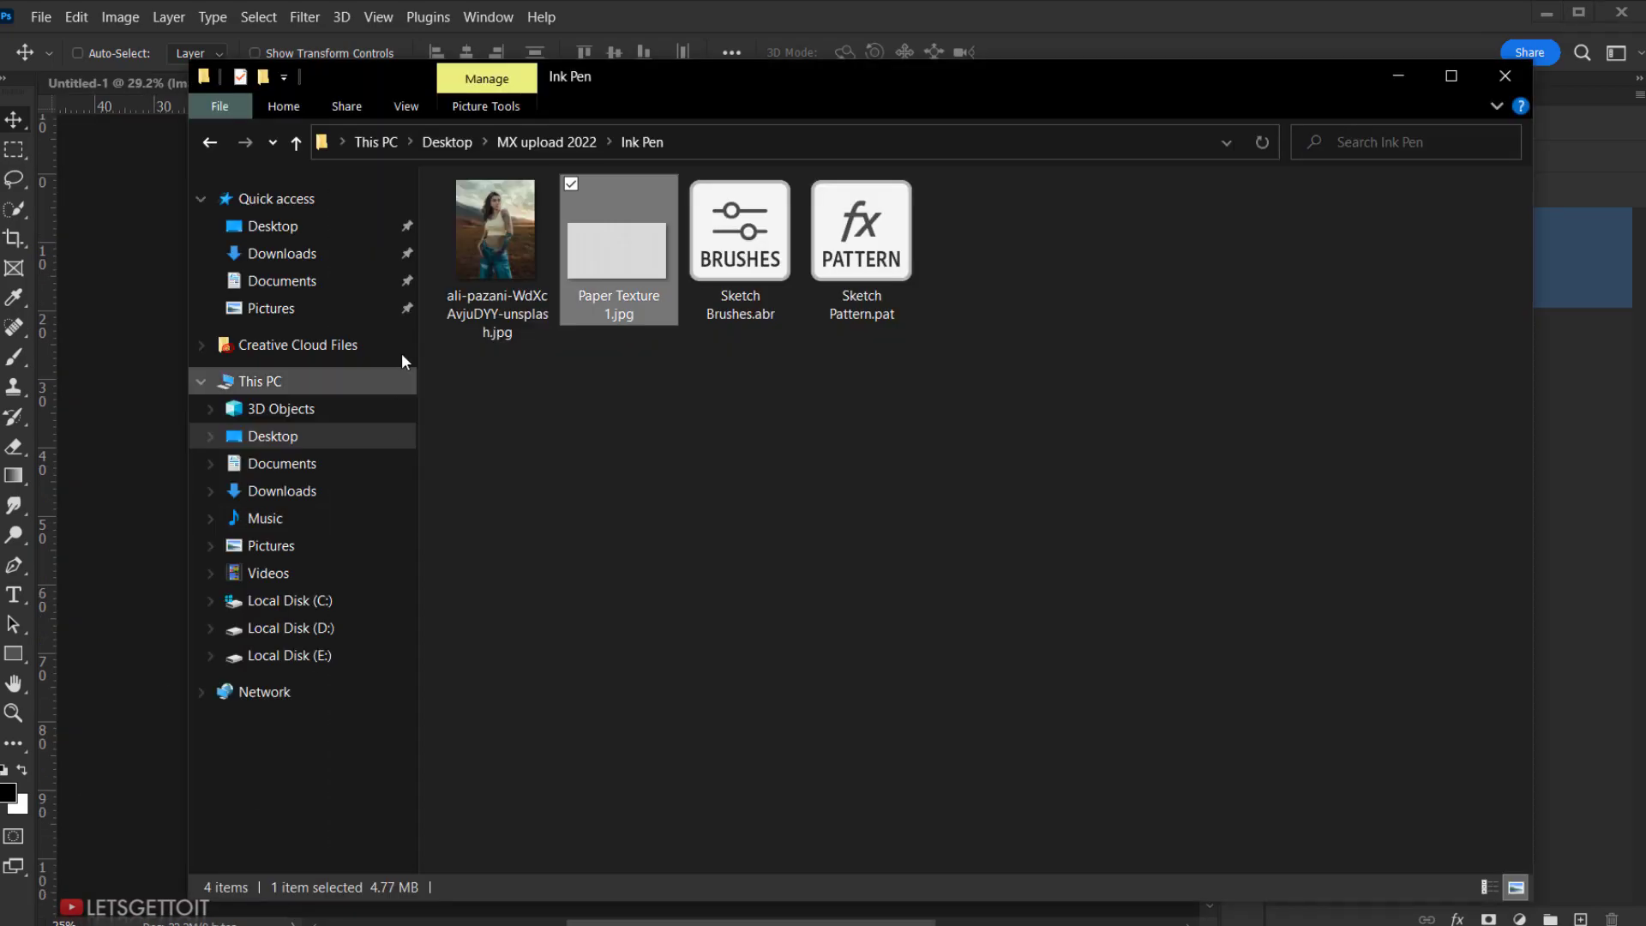
pyautogui.moveTo(496, 257); pyautogui.dragTo(138, 395)
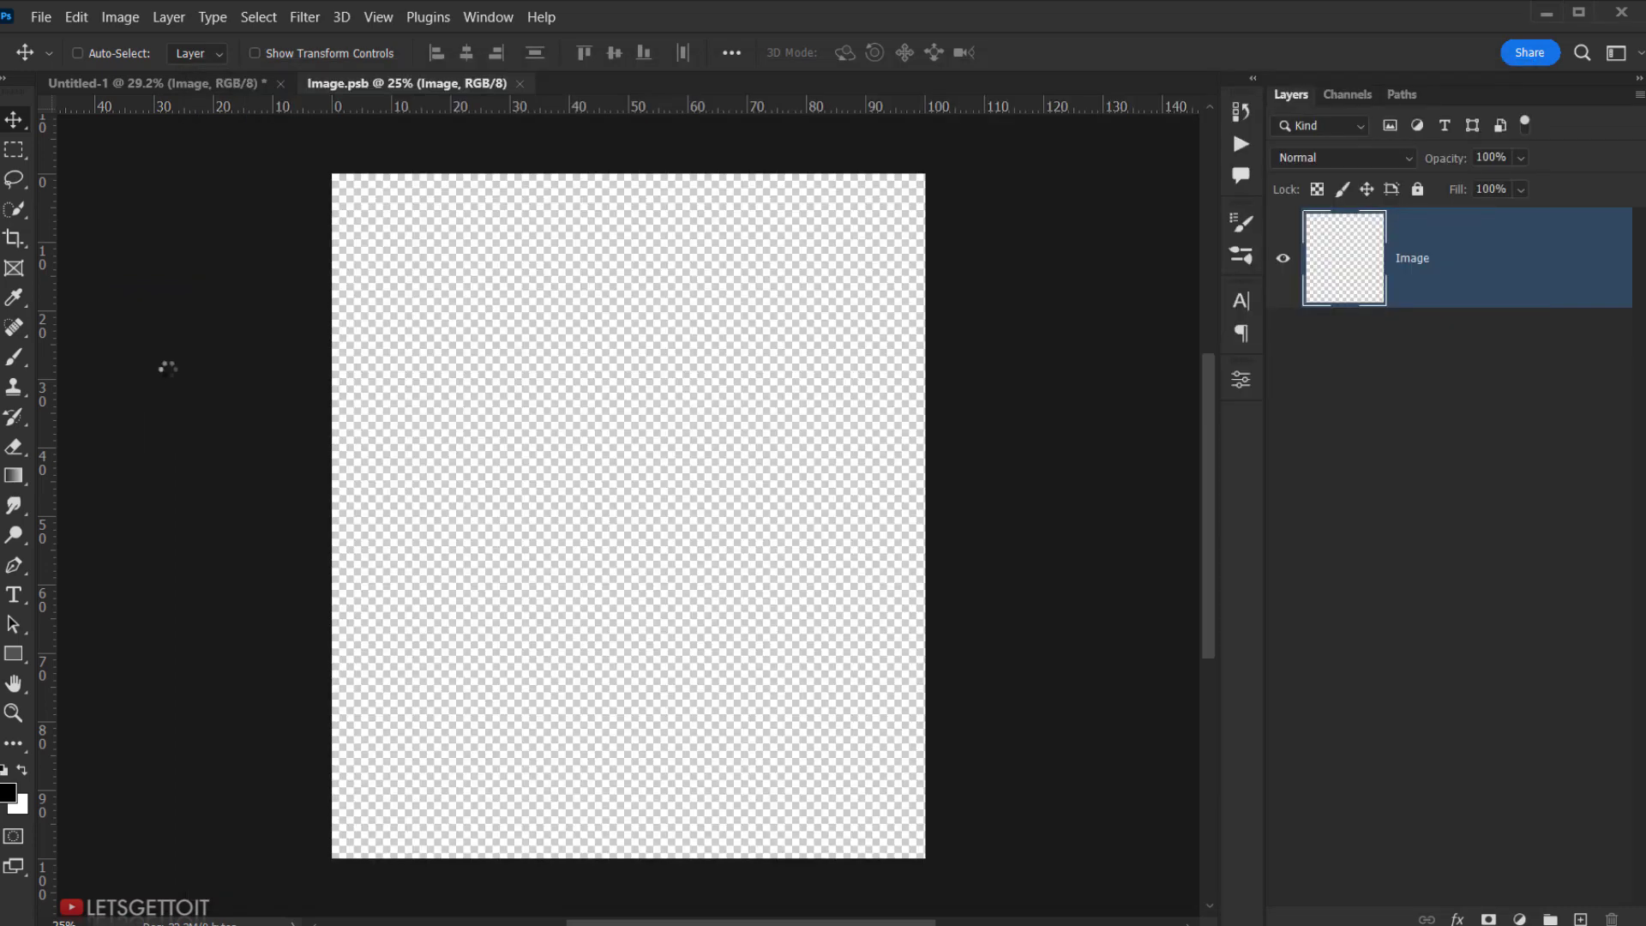
pyautogui.moveTo(633, 171); pyautogui.dragTo(635, 143)
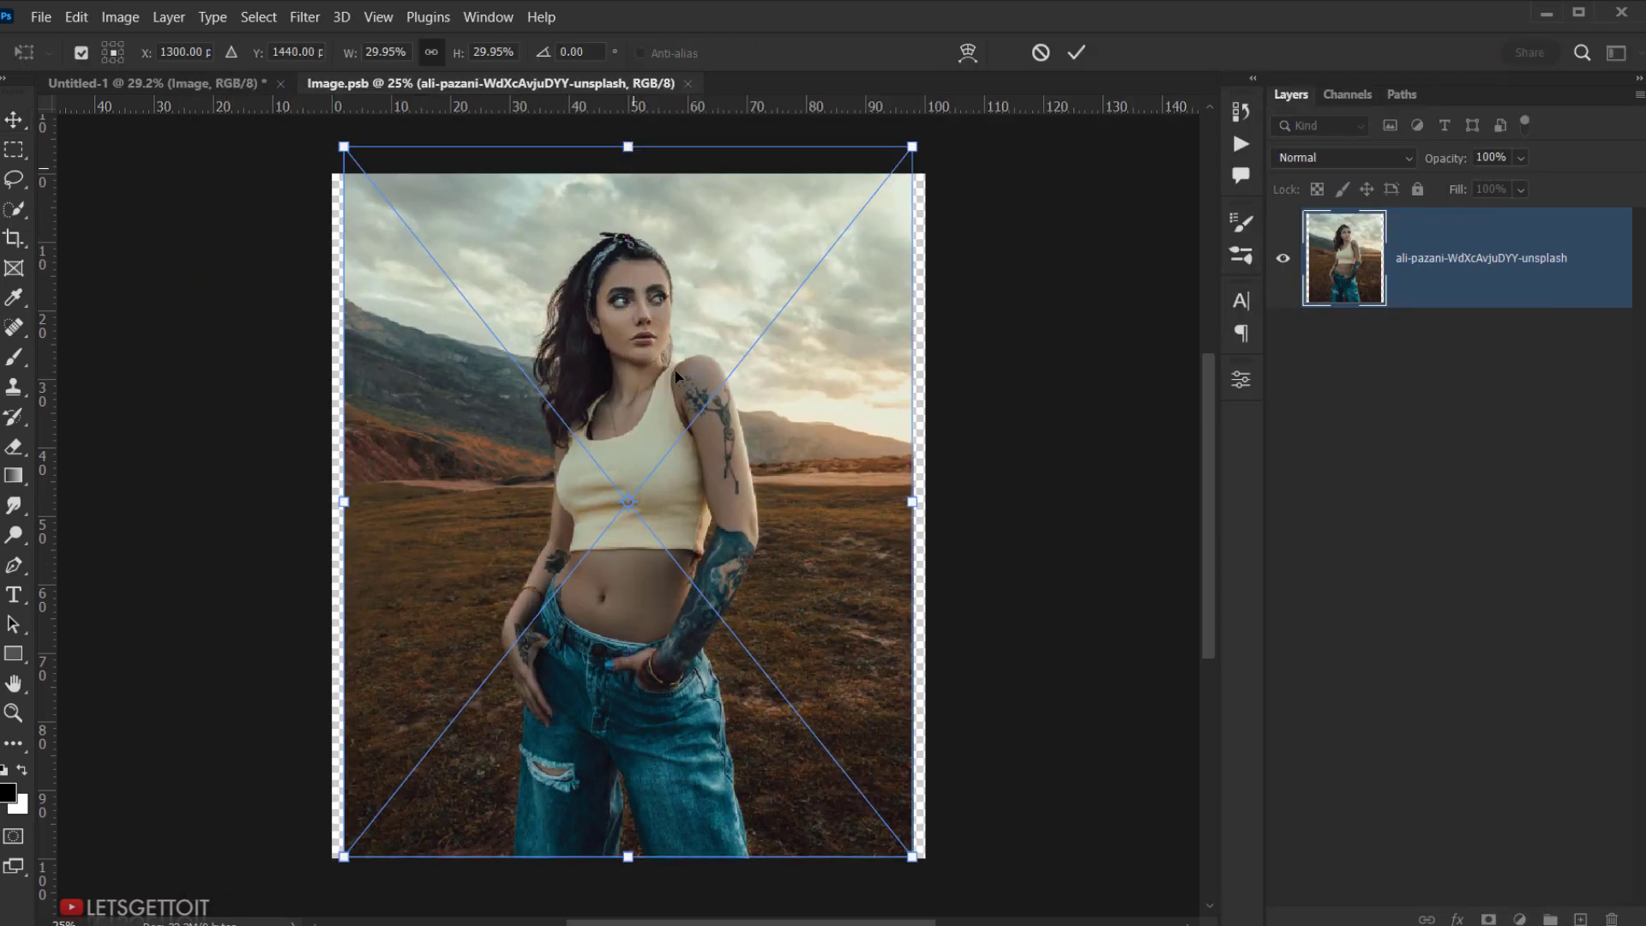
pyautogui.scroll(-3, 682, 437)
pyautogui.moveTo(642, 753); pyautogui.dragTo(643, 900)
pyautogui.moveTo(668, 473); pyautogui.dragTo(653, 586)
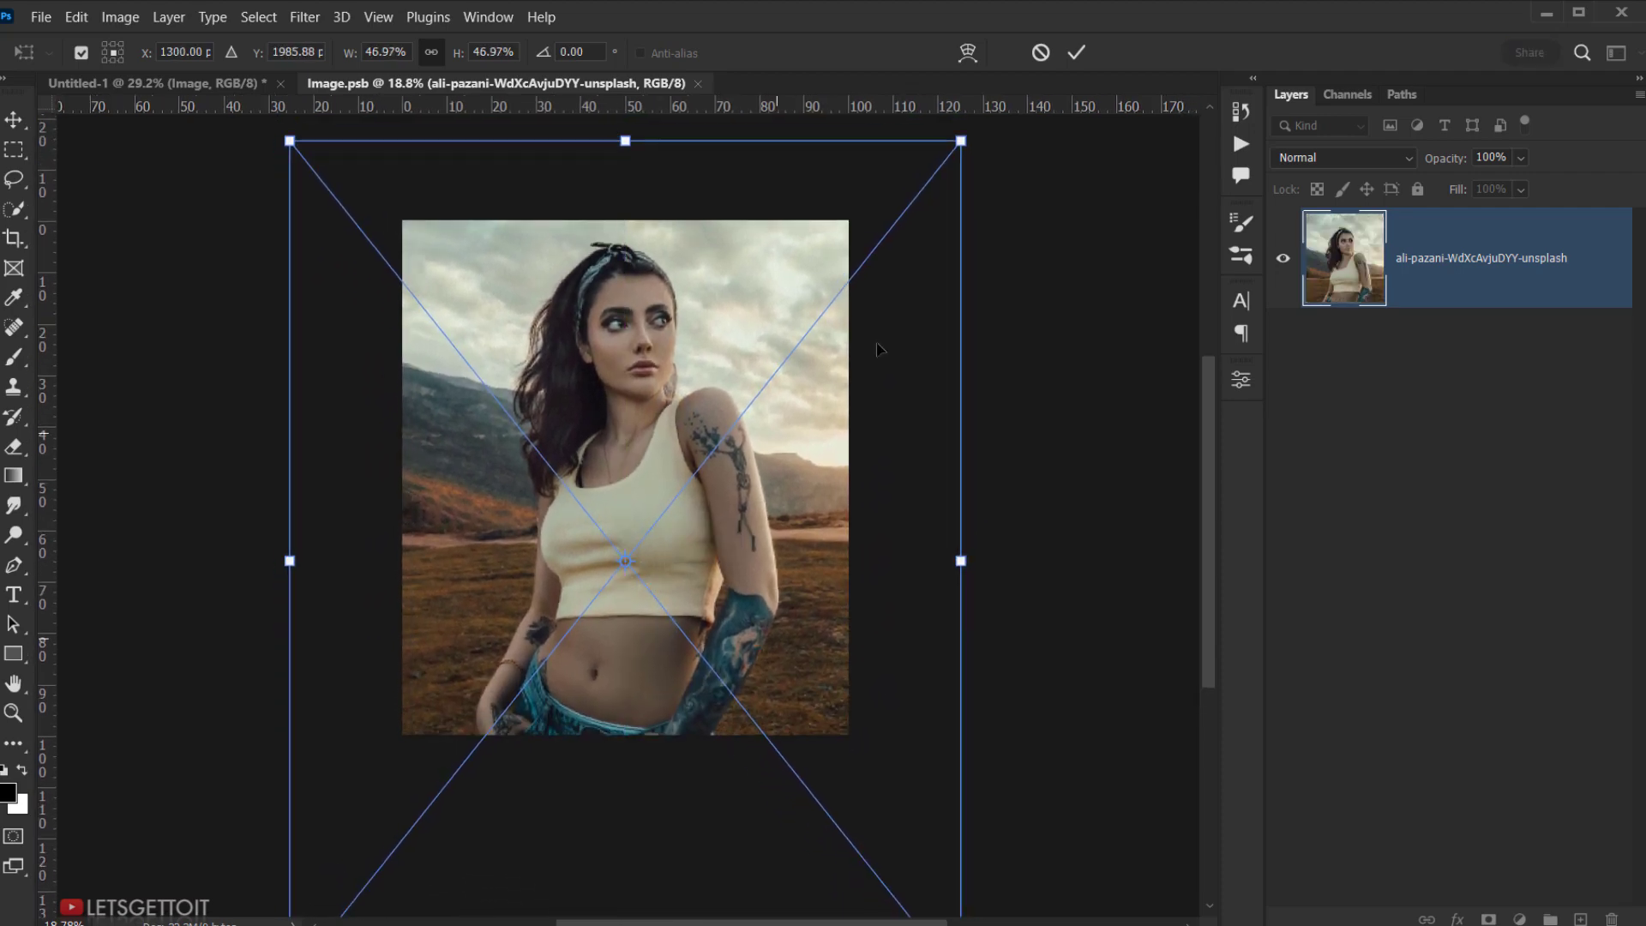
pyautogui.click(1075, 53)
pyautogui.scroll(5, 590, 500)
pyautogui.moveTo(712, 352); pyautogui.dragTo(661, 417)
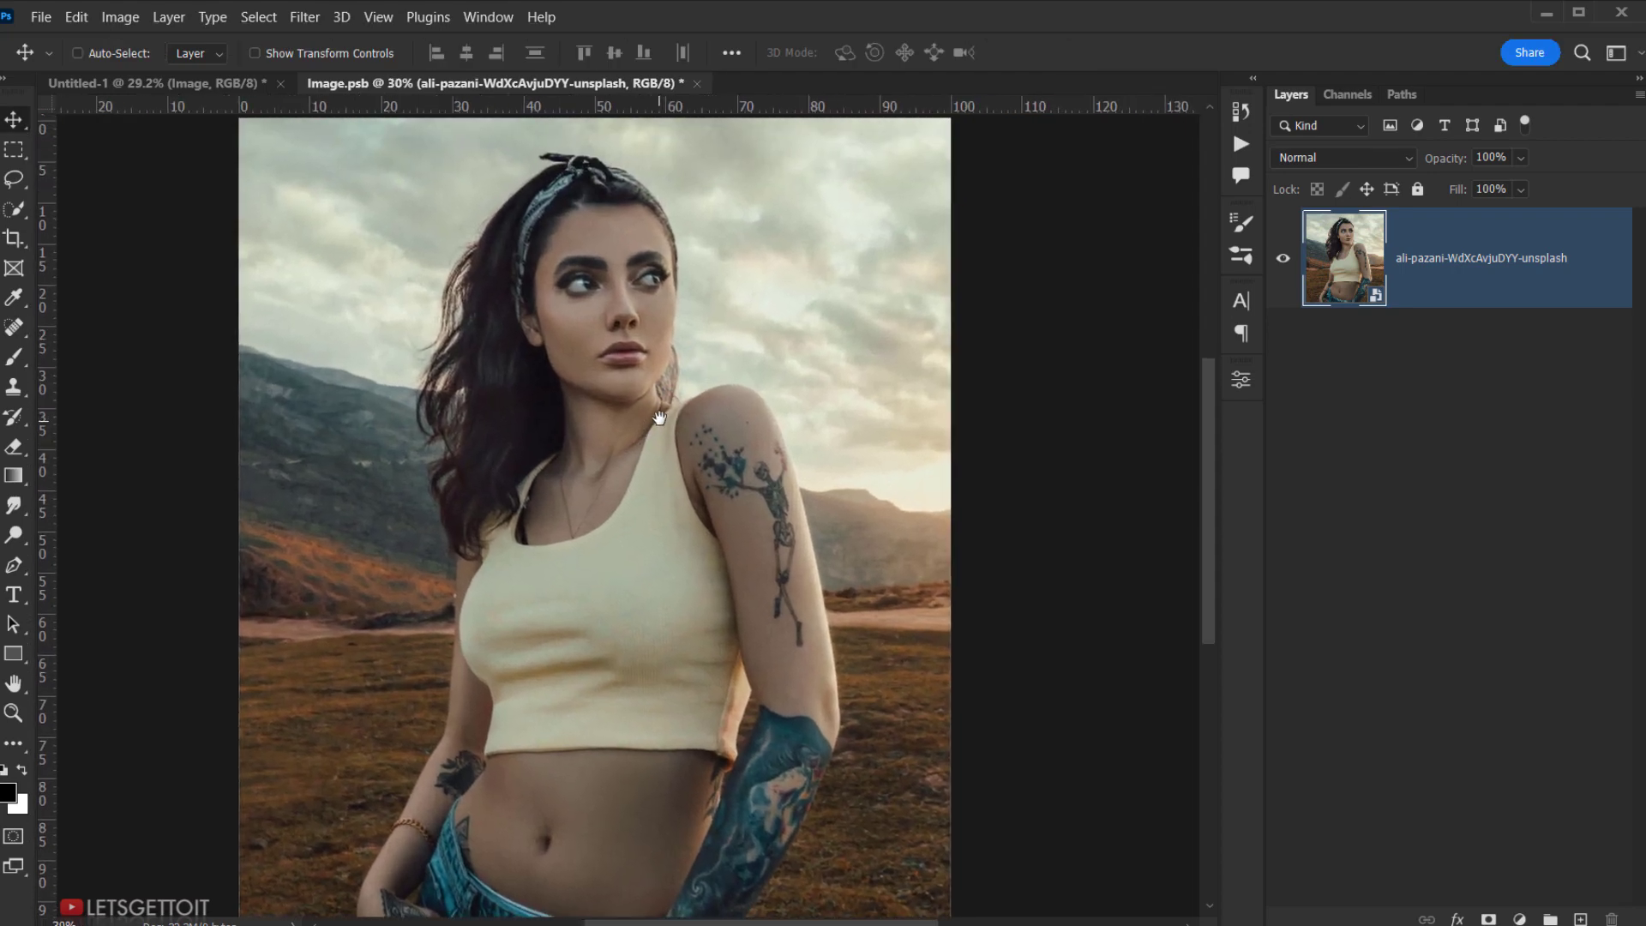
# - Select the subject and turn the selection into a layer mask hiding the background
pyautogui.click(257, 17)
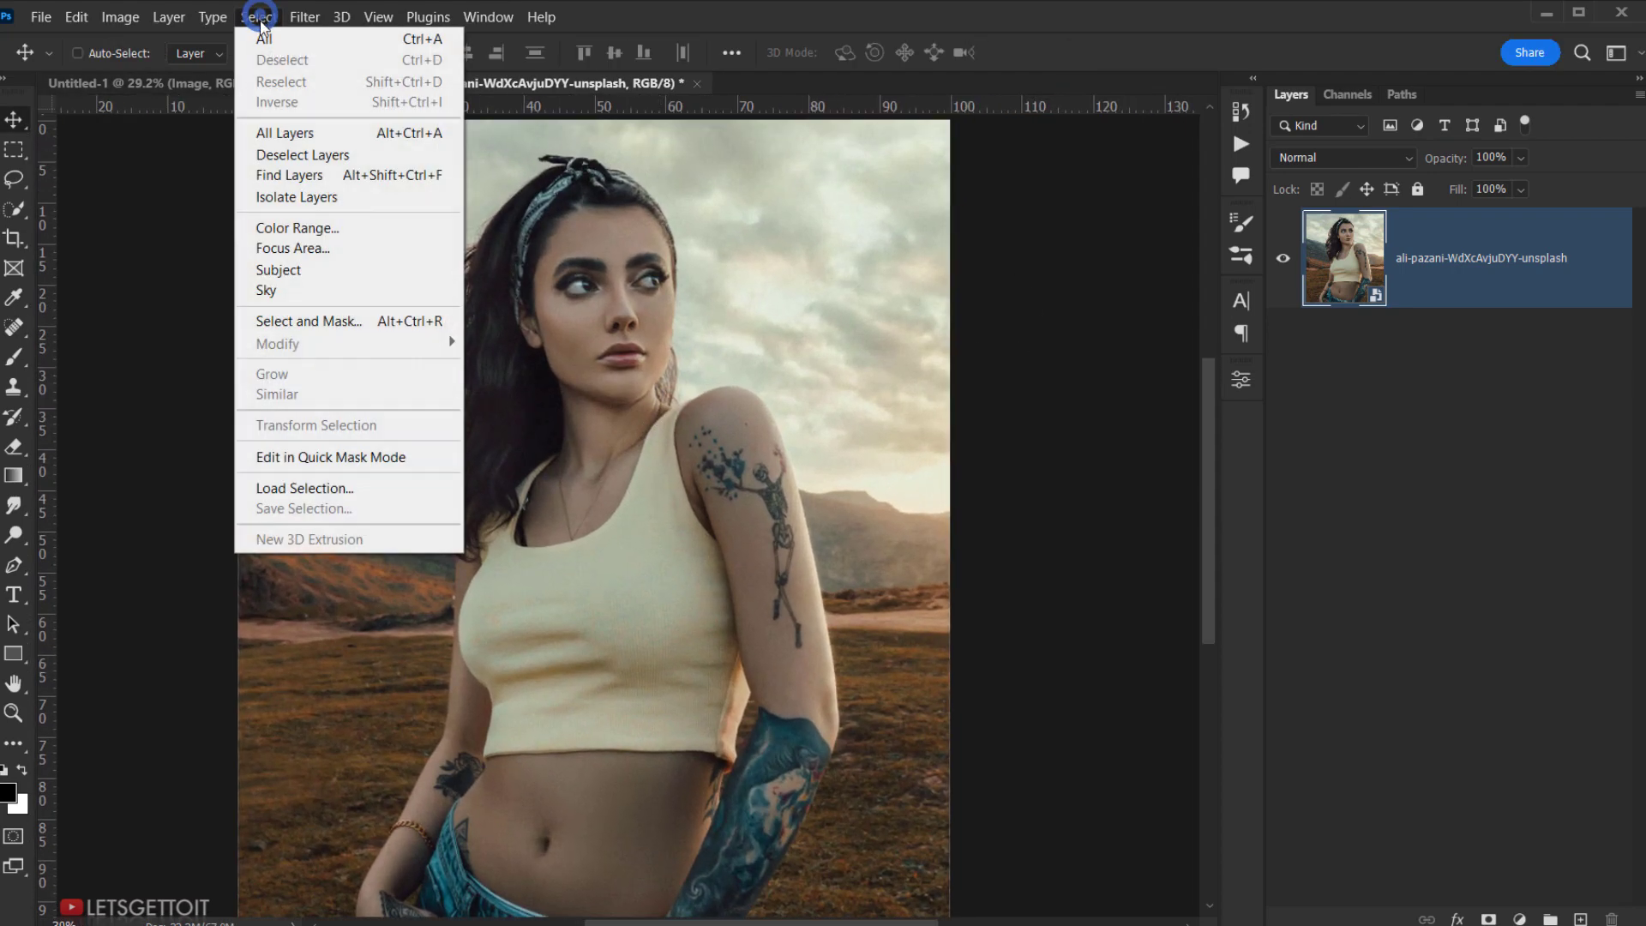
pyautogui.click(278, 262)
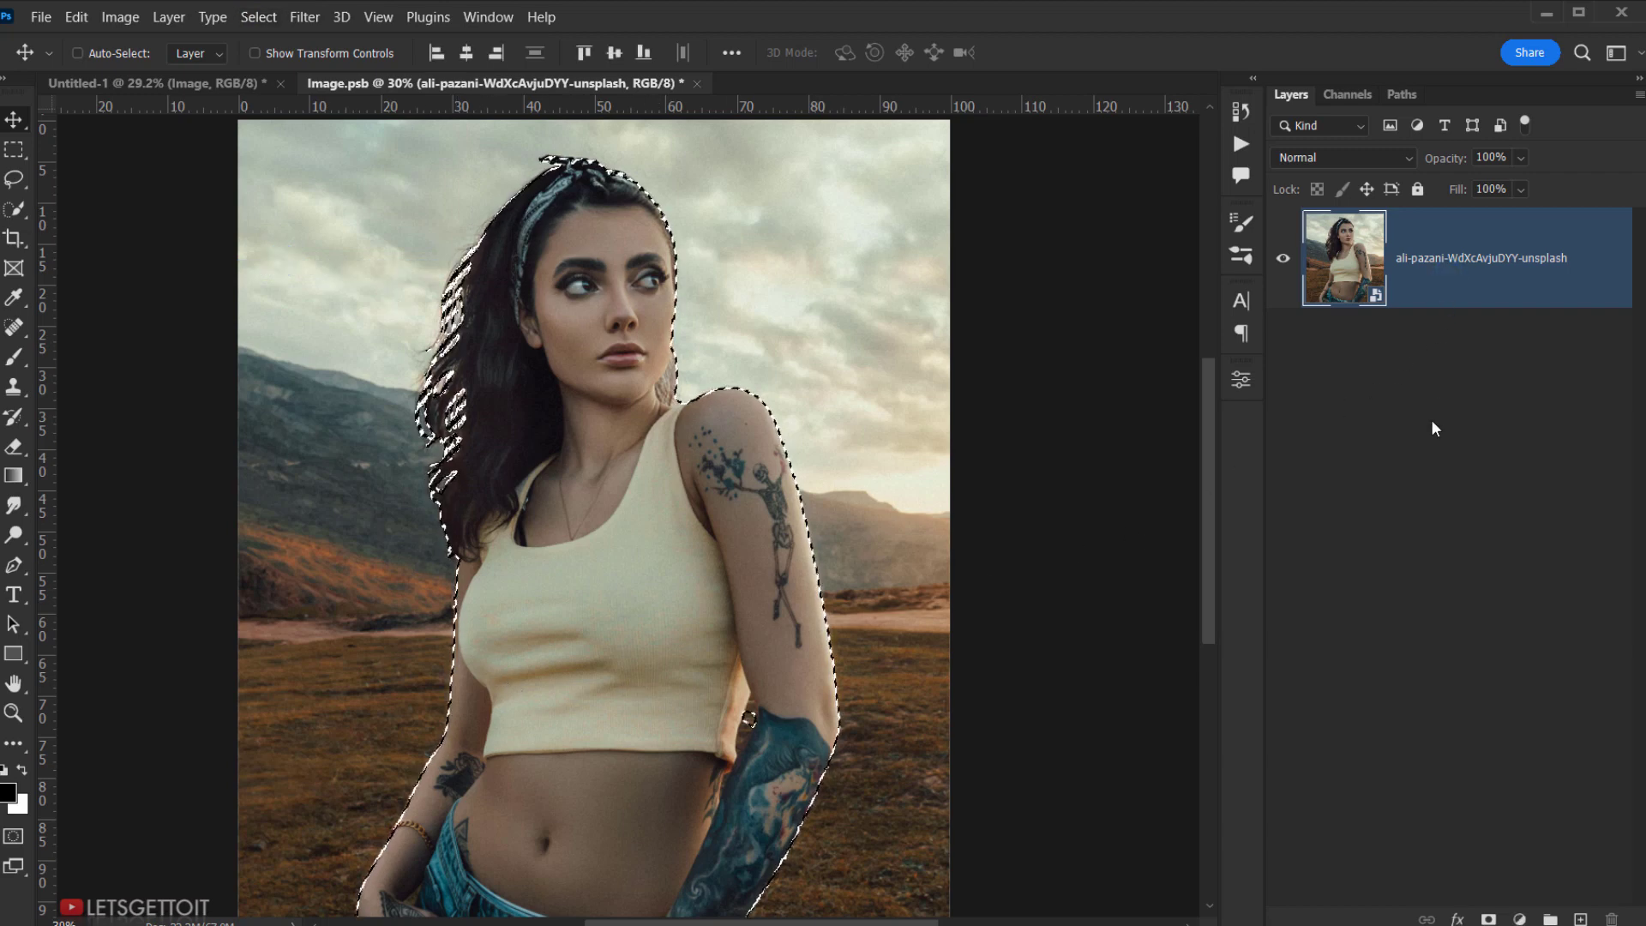
pyautogui.click(1488, 919)
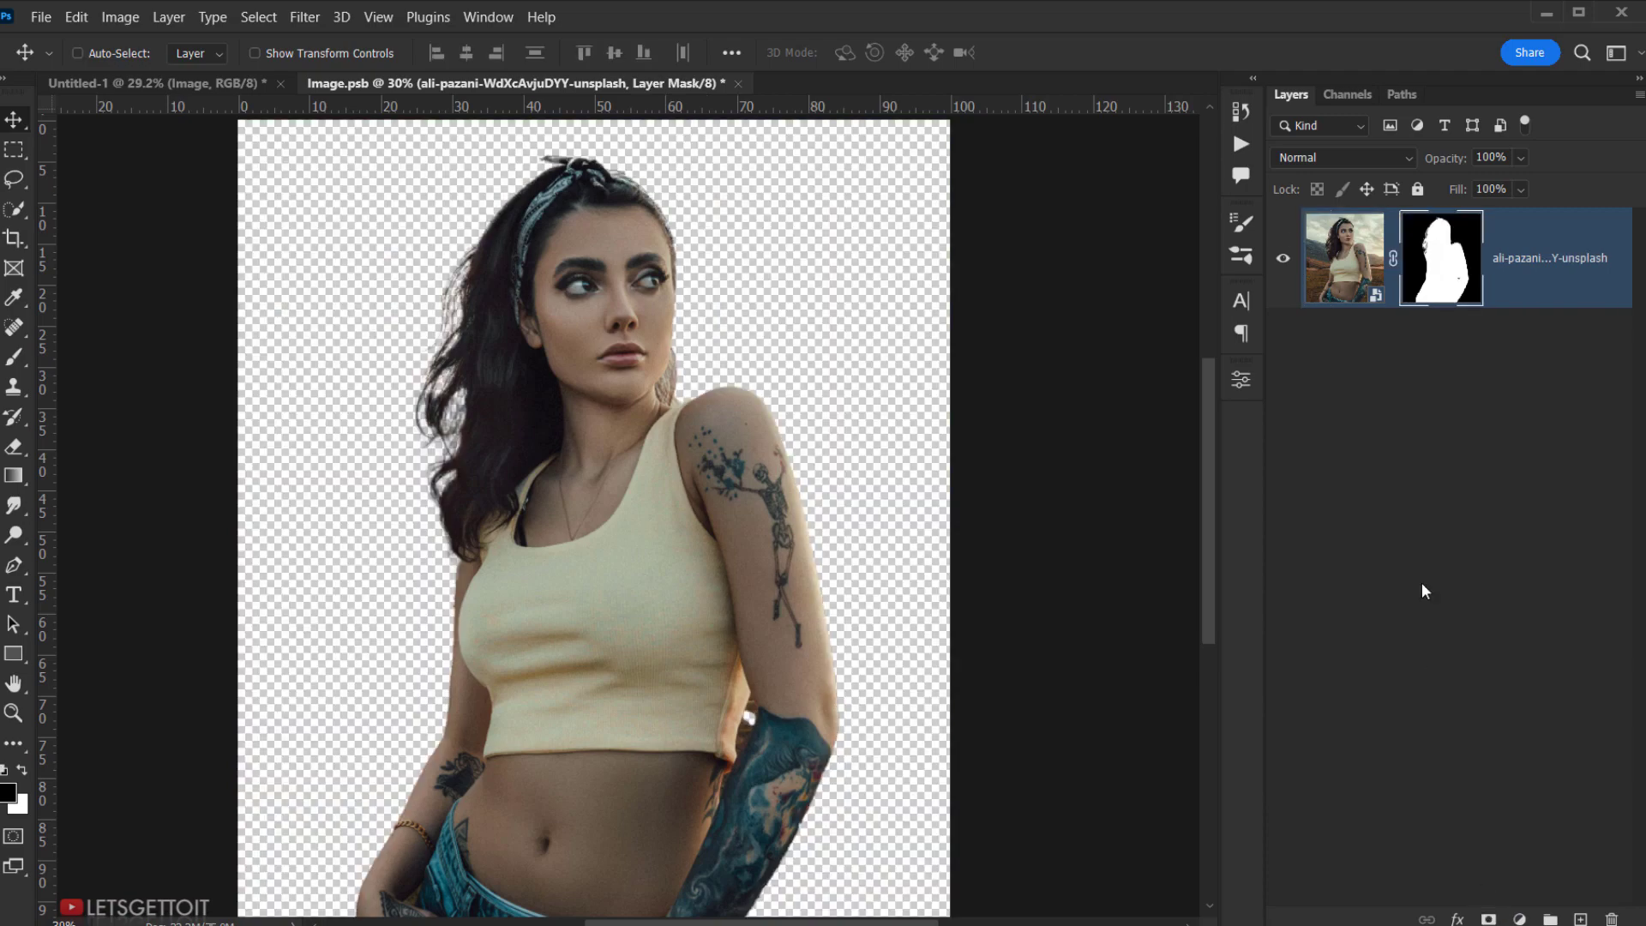
pyautogui.click(1446, 280)
# - Set up a black brush at about 21 px and 100% opacity for the mask
pyautogui.moveTo(758, 653); pyautogui.dragTo(712, 566)
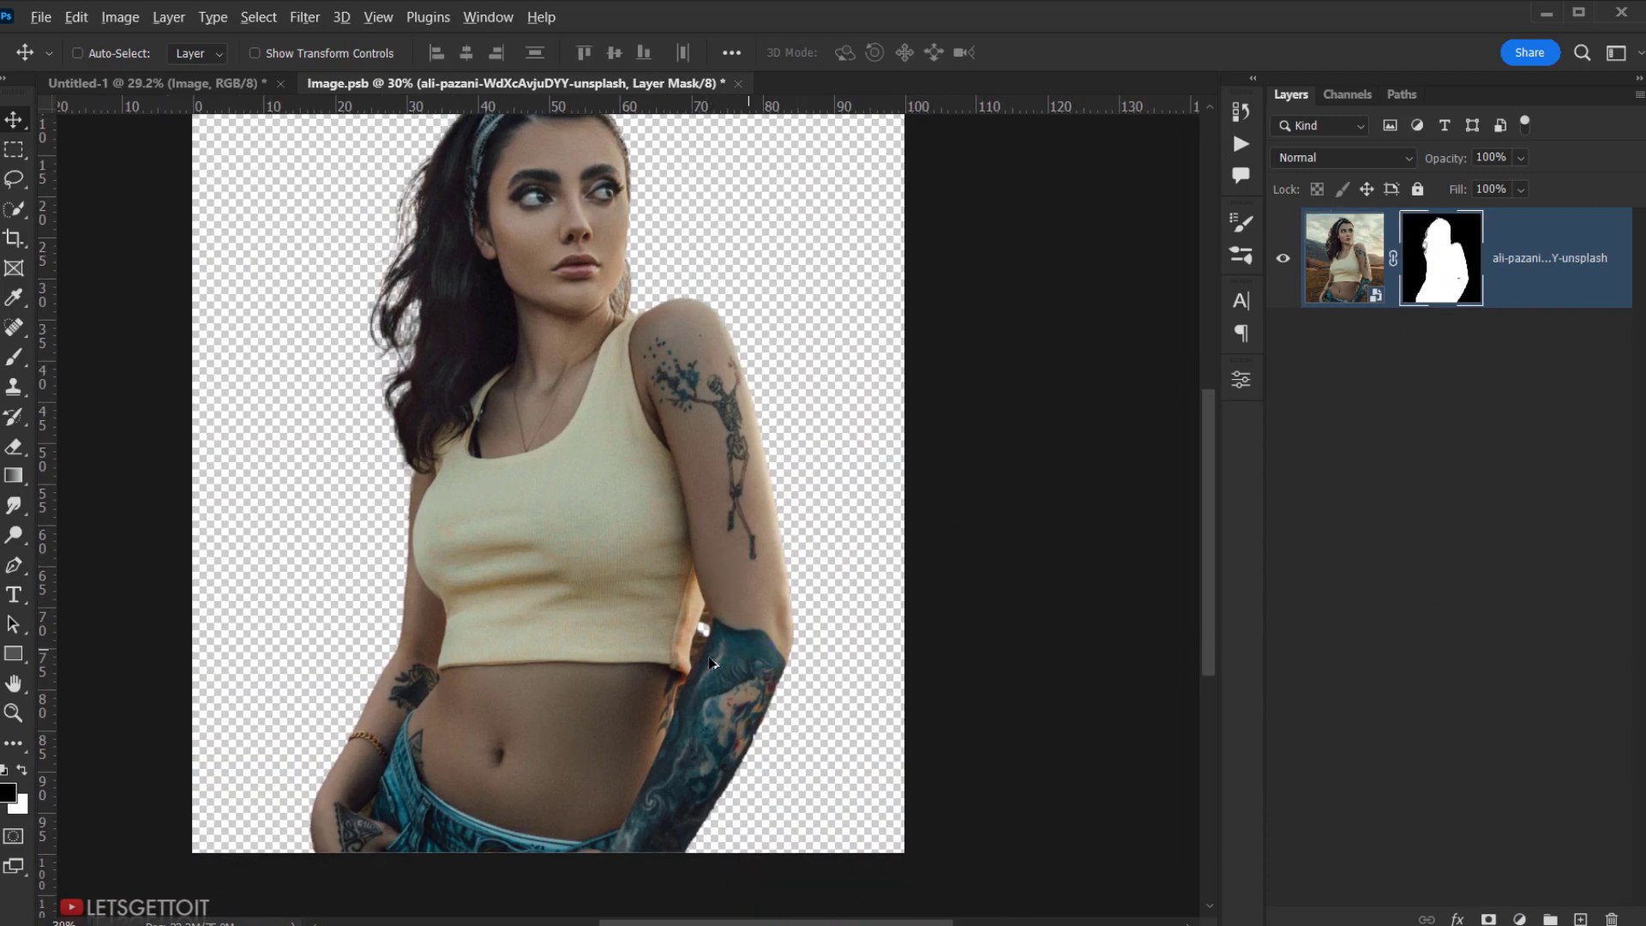
pyautogui.scroll(7, 703, 656)
pyautogui.scroll(5, 705, 655)
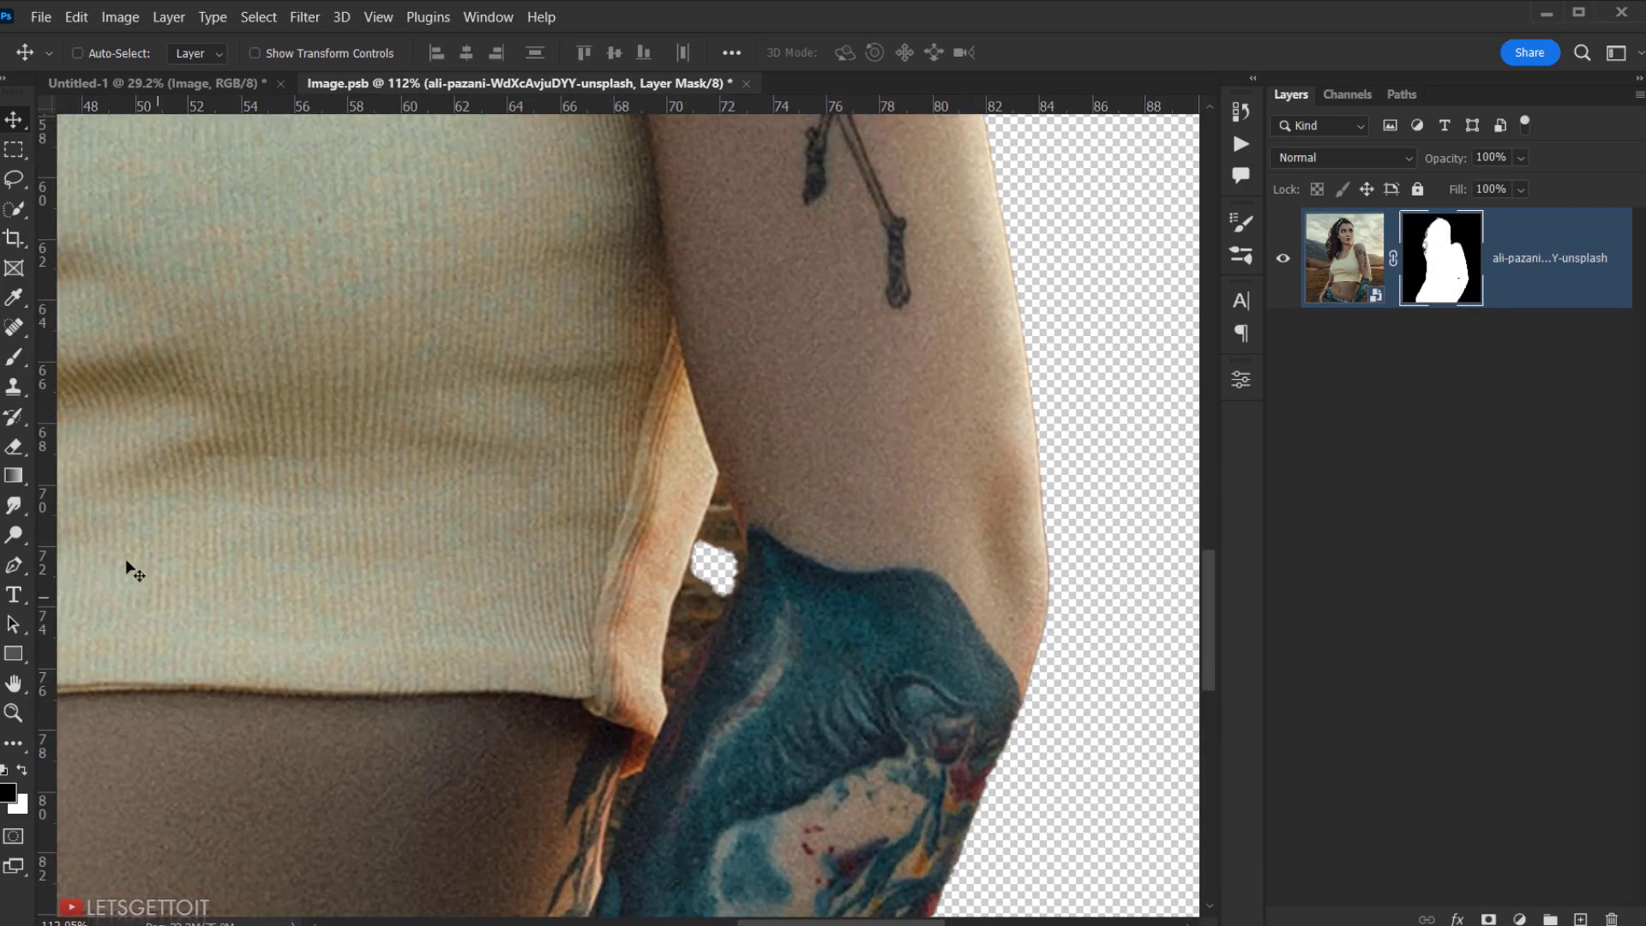
pyautogui.click(9, 361)
pyautogui.click(79, 355)
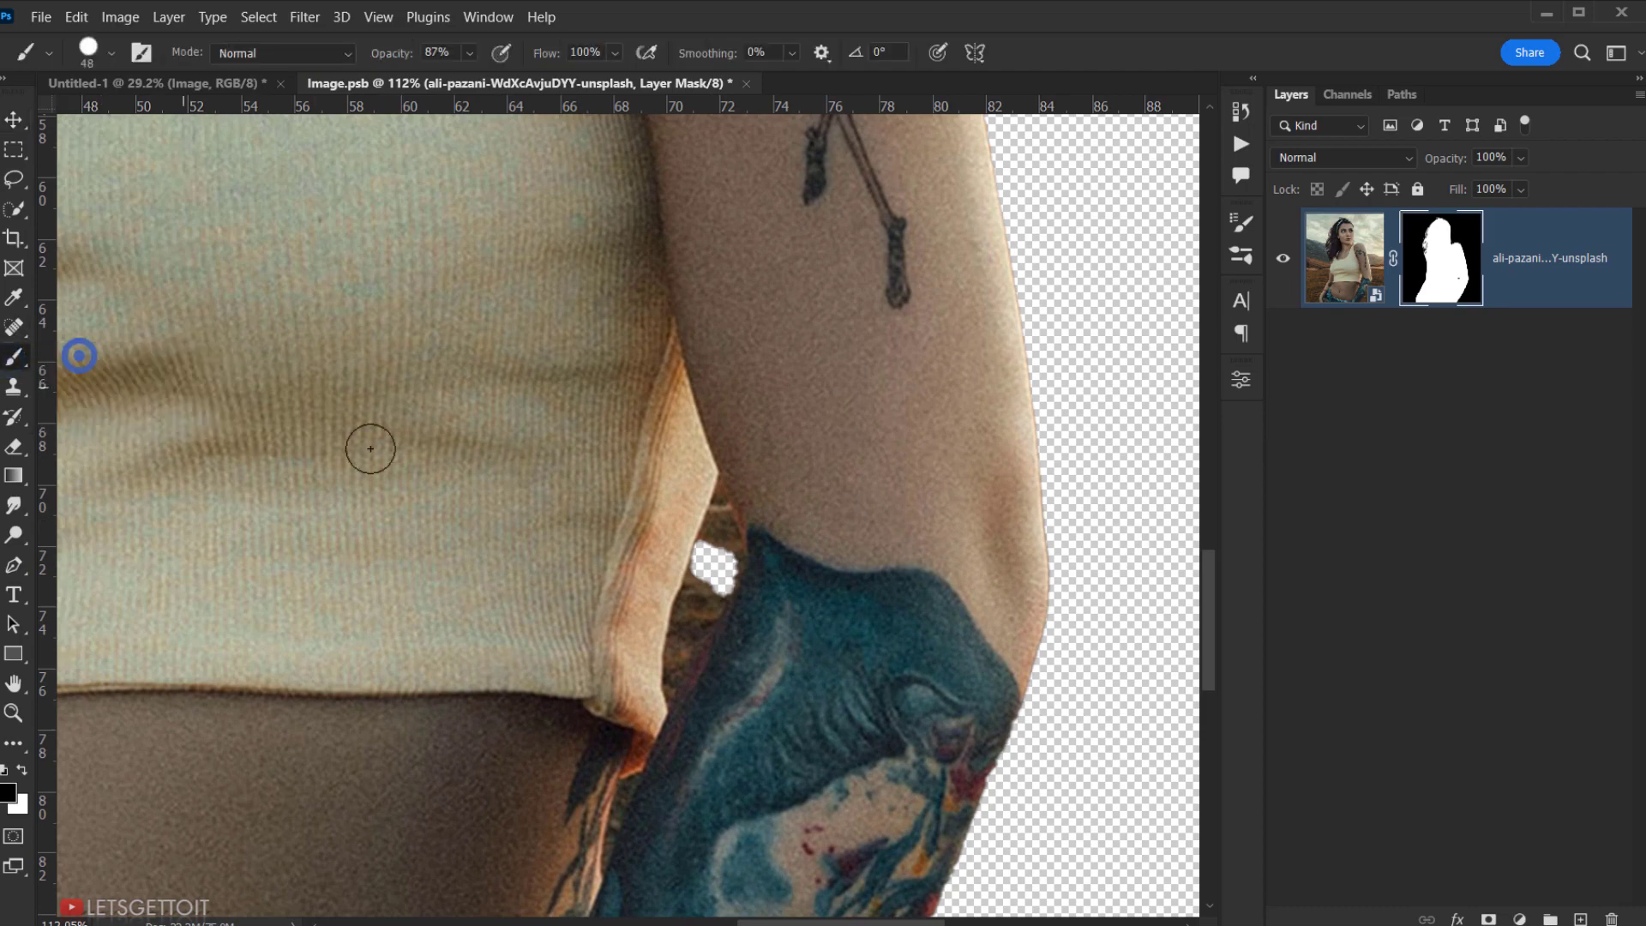
pyautogui.moveTo(609, 522); pyautogui.dragTo(598, 524)
pyautogui.scroll(5, 656, 570)
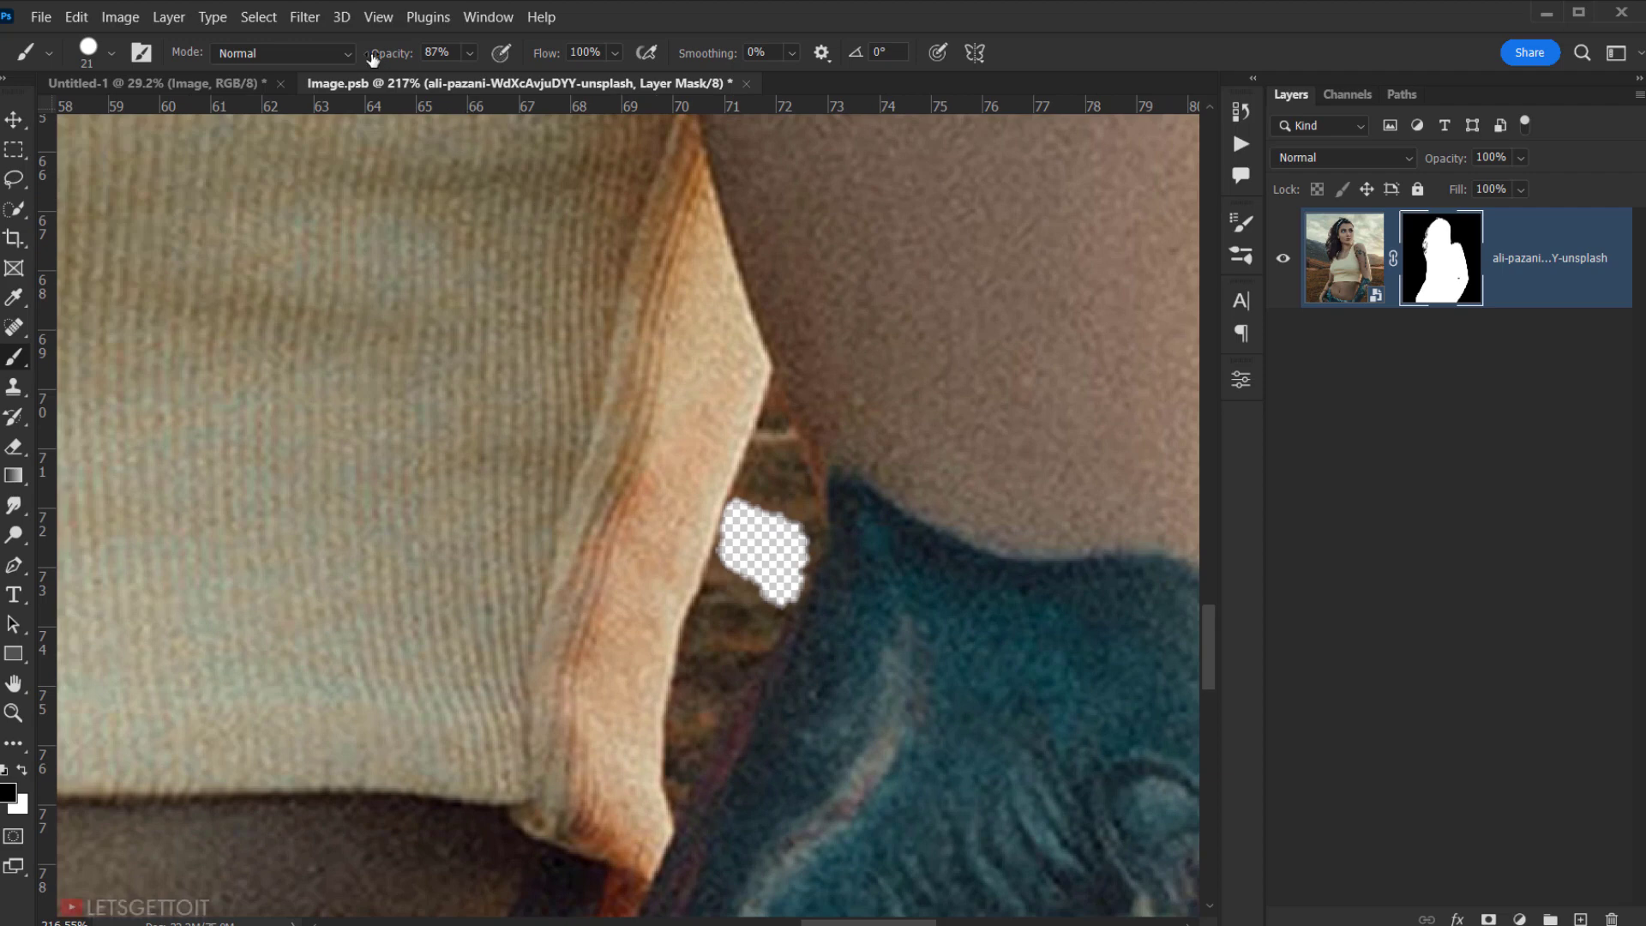
pyautogui.moveTo(394, 54); pyautogui.dragTo(608, 87)
# - Paint out the background gap beside the elbow, resizing the brush with [ and ]
pyautogui.moveTo(778, 452)
pyautogui.mouseDown()
pyautogui.moveTo(779, 471)
pyautogui.moveTo(787, 438)
pyautogui.moveTo(798, 512)
pyautogui.moveTo(781, 597)
pyautogui.moveTo(791, 518)
pyautogui.mouseUp()
pyautogui.press('space')
pyautogui.keyDown('alt'); pyautogui.rightClick(791, 518); pyautogui.keyUp('alt')
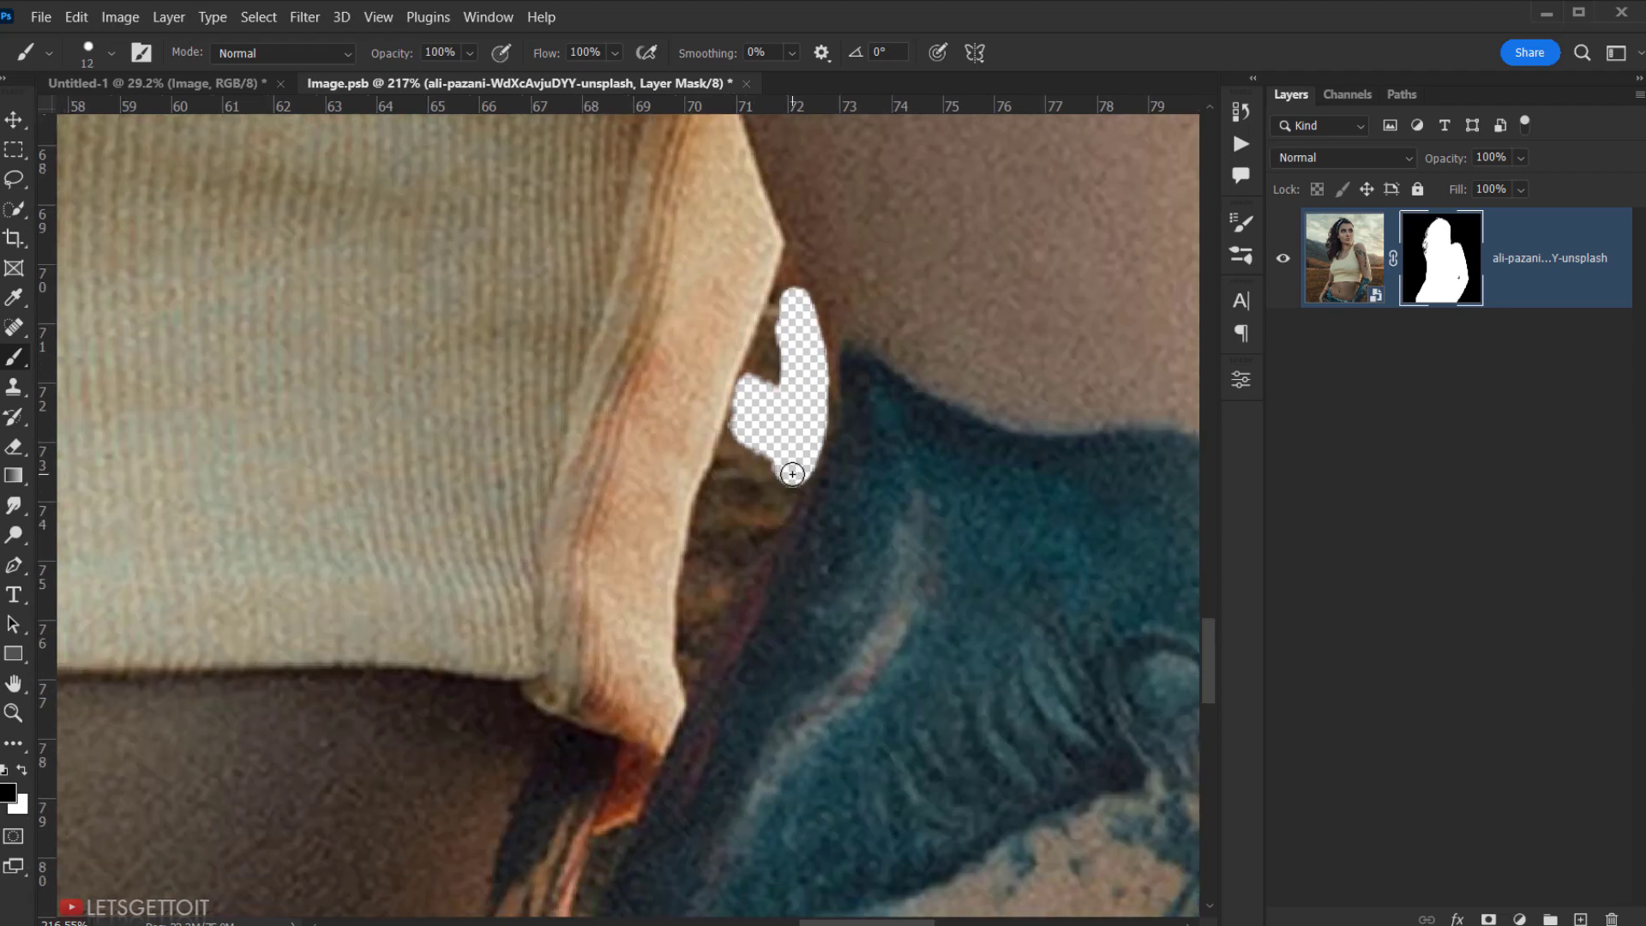
pyautogui.moveTo(702, 659); pyautogui.dragTo(790, 484)
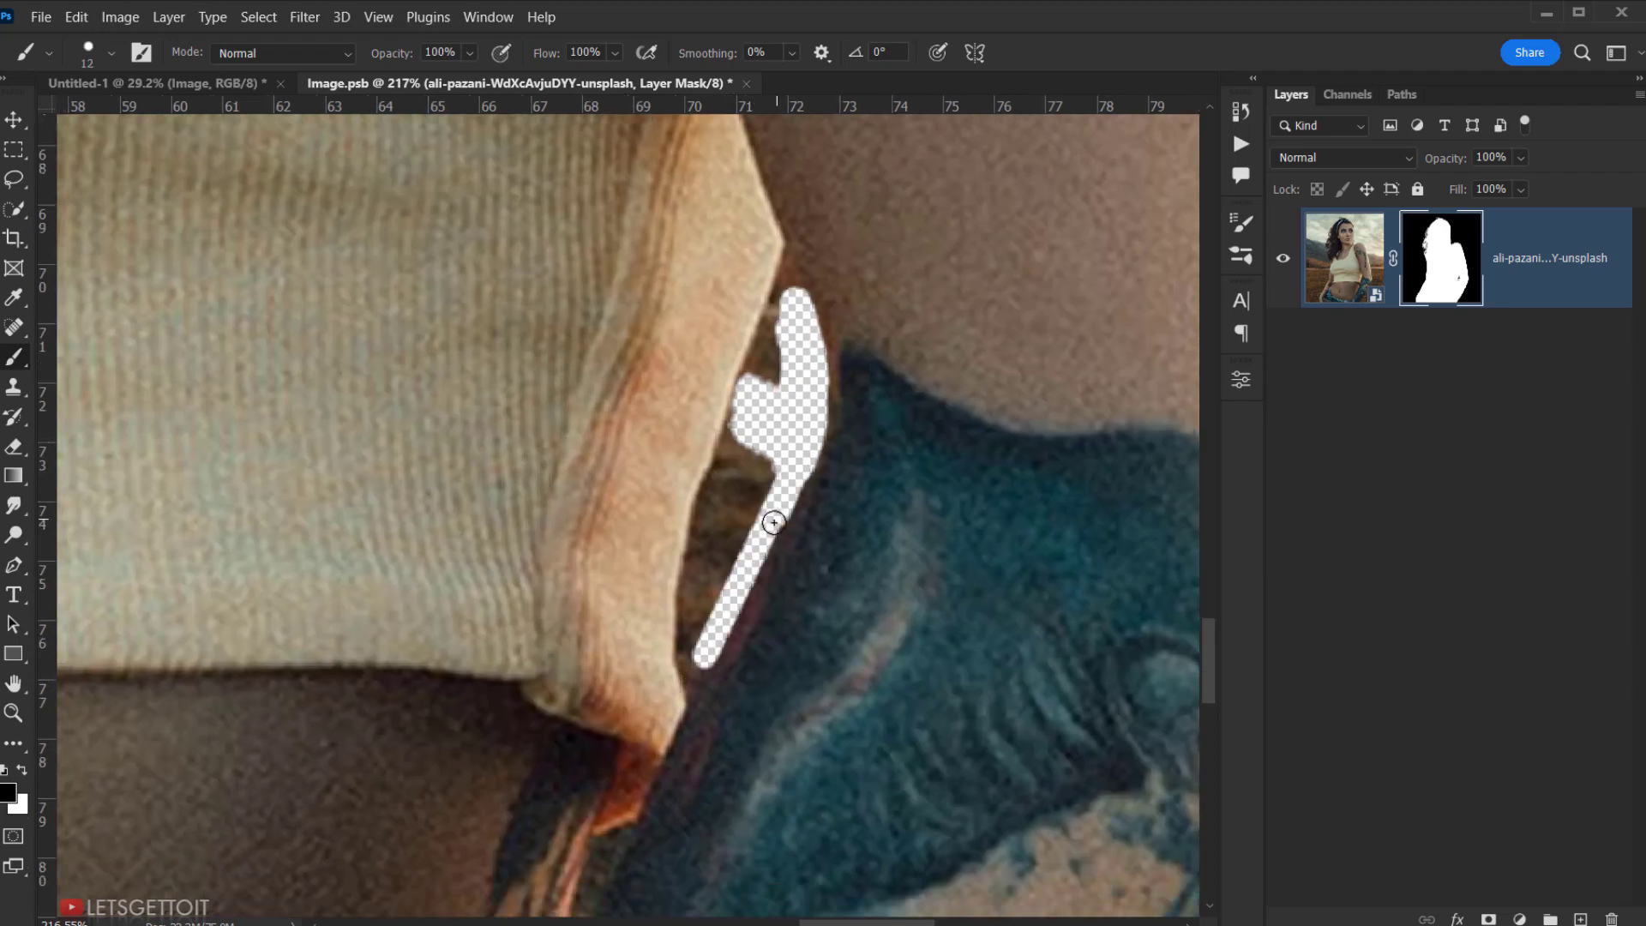
pyautogui.moveTo(785, 290); pyautogui.dragTo(781, 278)
pyautogui.moveTo(742, 425)
pyautogui.mouseDown()
pyautogui.moveTo(685, 619)
pyautogui.moveTo(694, 691)
pyautogui.moveTo(785, 358)
pyautogui.moveTo(742, 485)
pyautogui.moveTo(767, 465)
pyautogui.moveTo(691, 643)
pyautogui.mouseUp()
pyautogui.press(']')
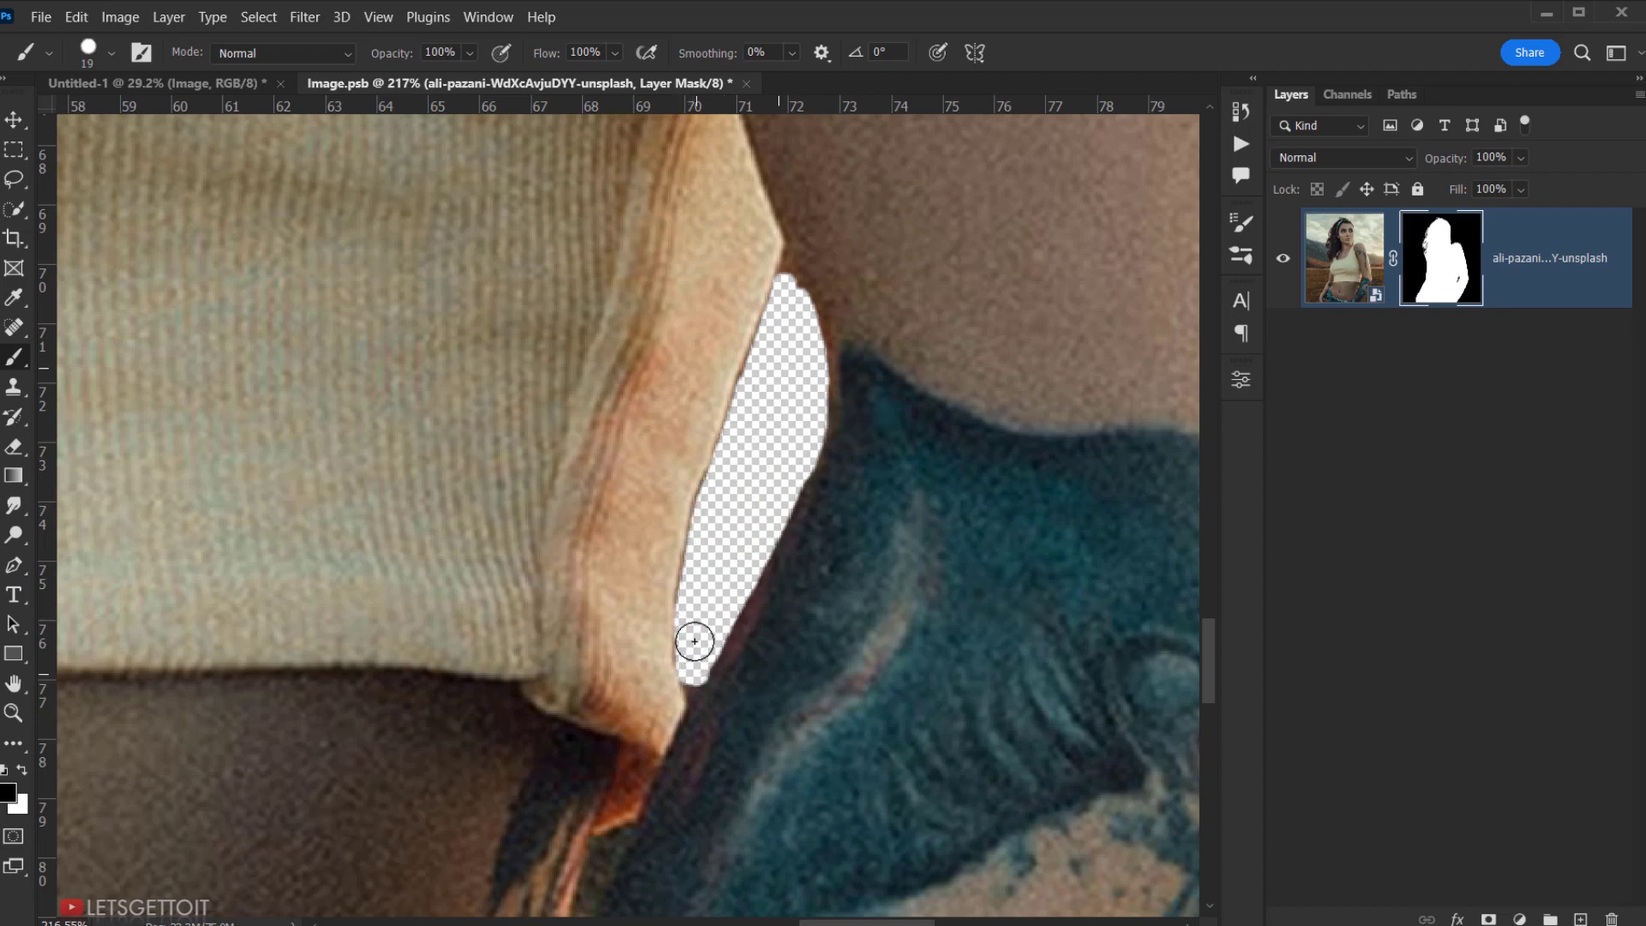
pyautogui.press('[')
pyautogui.press('[')
pyautogui.press('[')
pyautogui.press('[')
pyautogui.moveTo(747, 353)
pyautogui.mouseDown()
pyautogui.moveTo(687, 552)
pyautogui.moveTo(687, 688)
pyautogui.mouseUp()
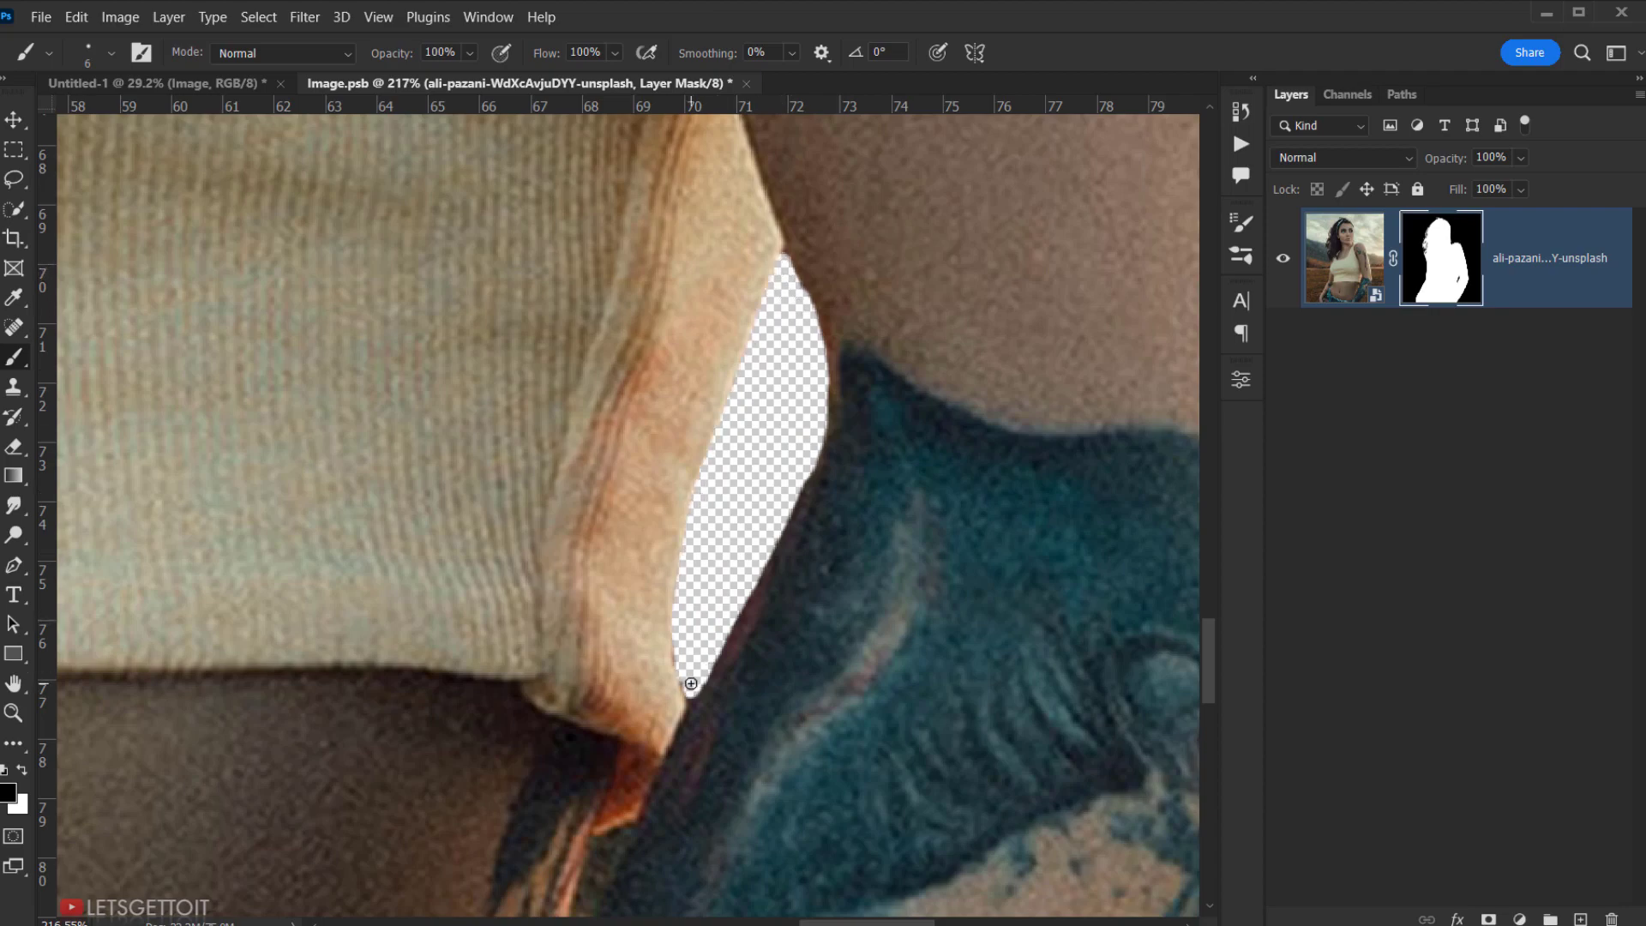
pyautogui.scroll(-6, 690, 683)
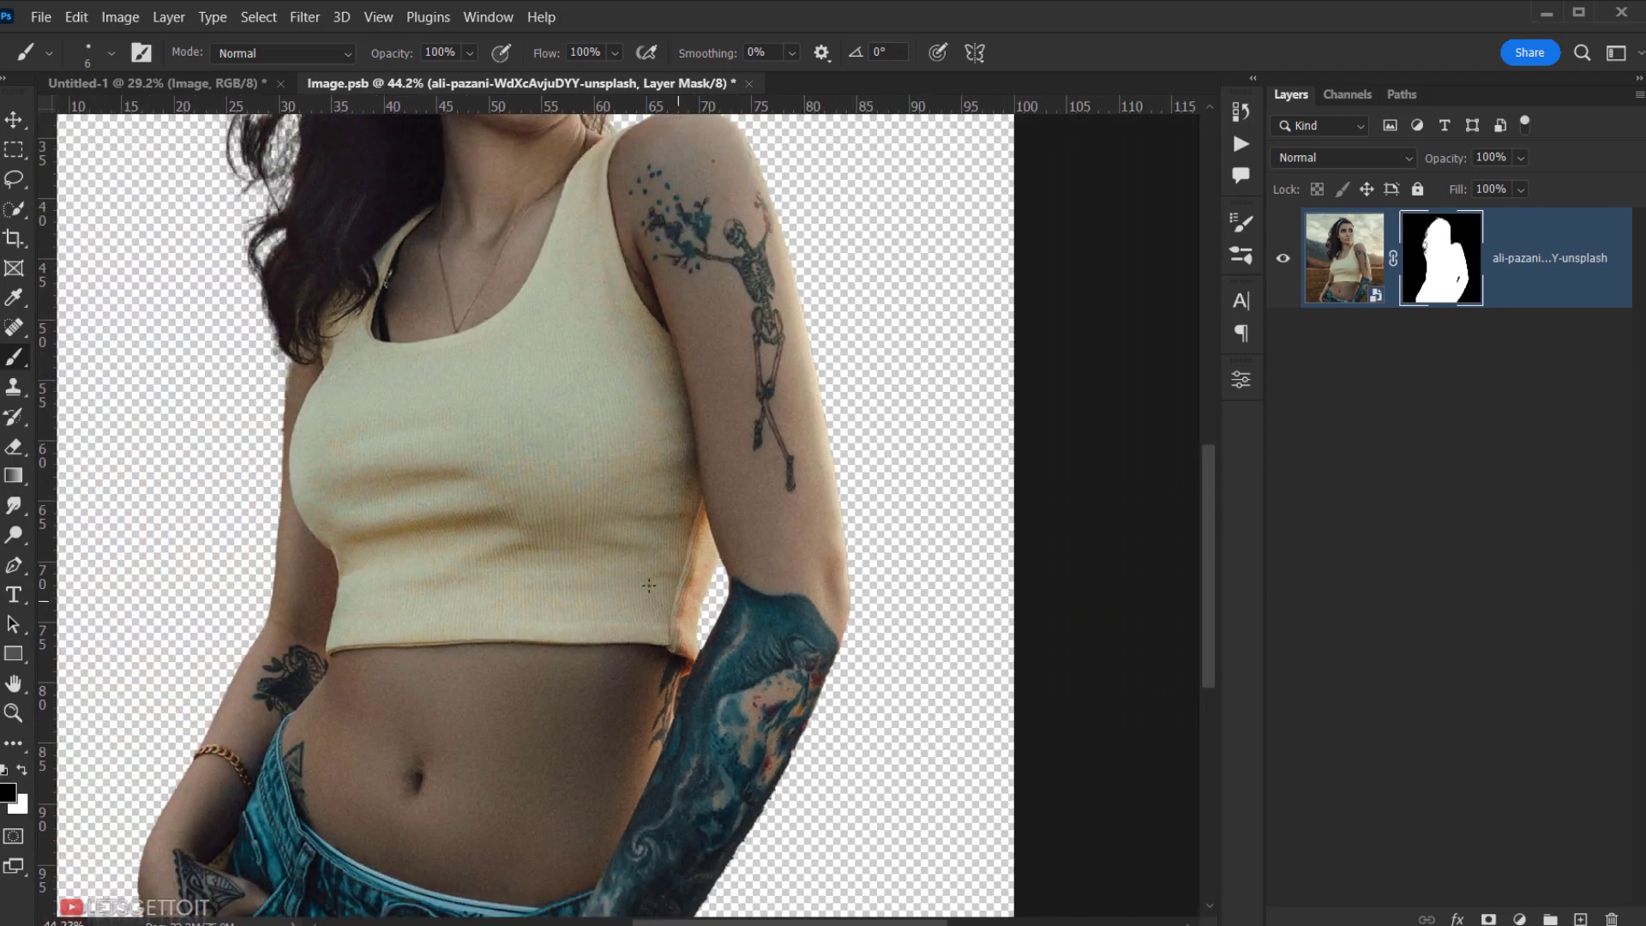
pyautogui.moveTo(600, 577); pyautogui.dragTo(605, 533)
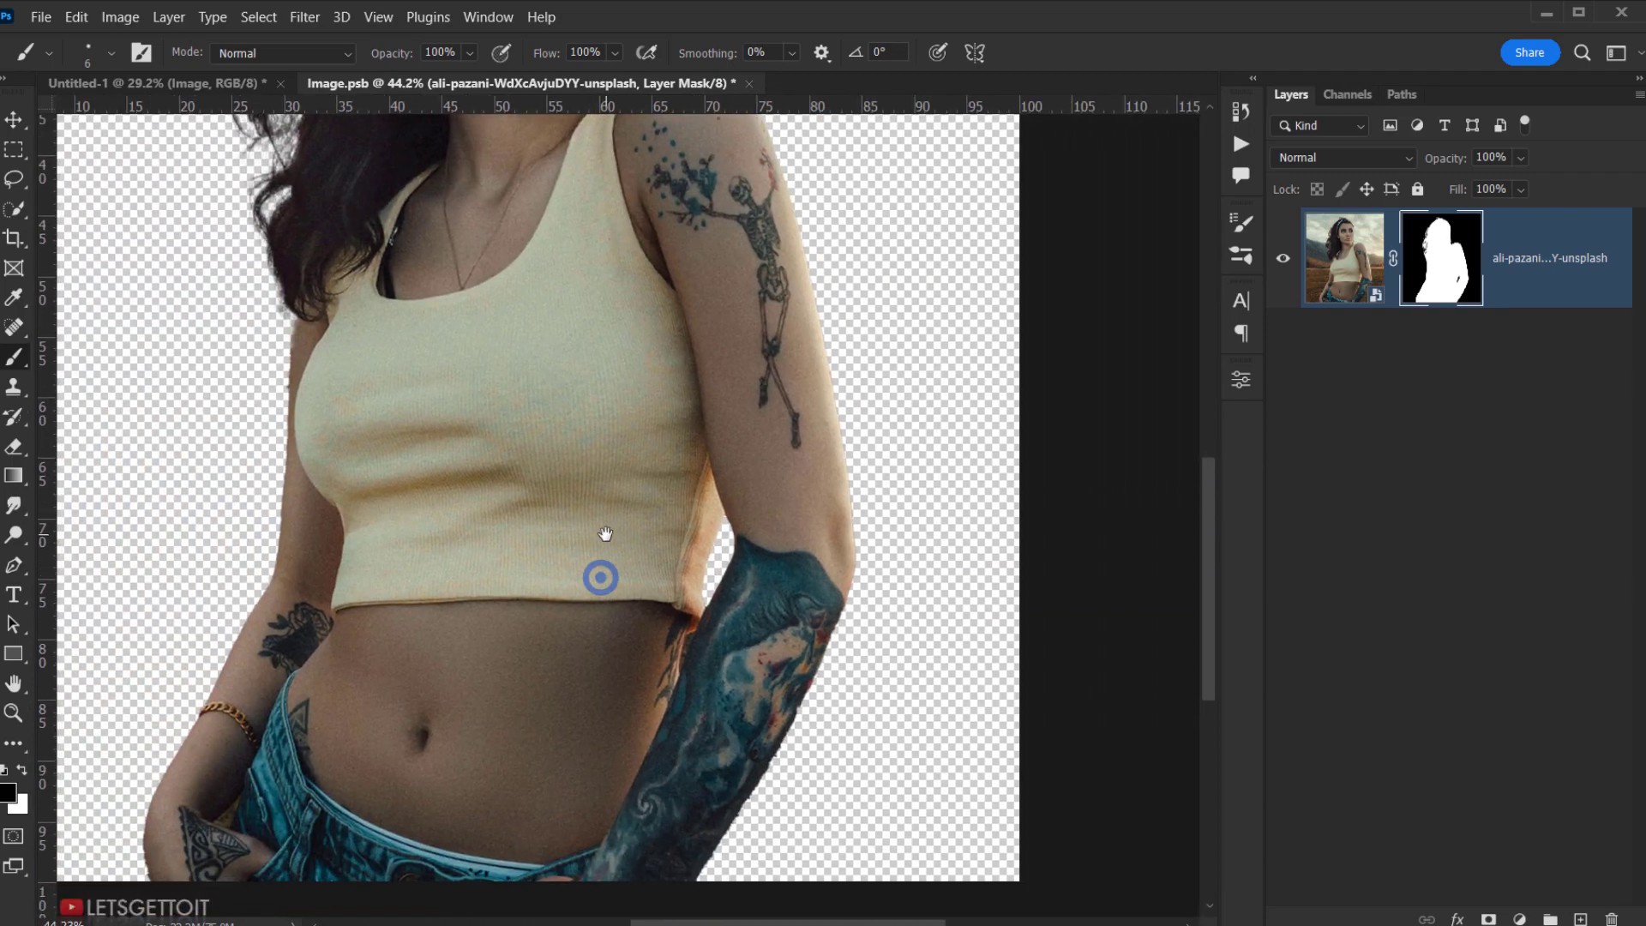
pyautogui.press('v')
pyautogui.scroll(-2, 624, 524)
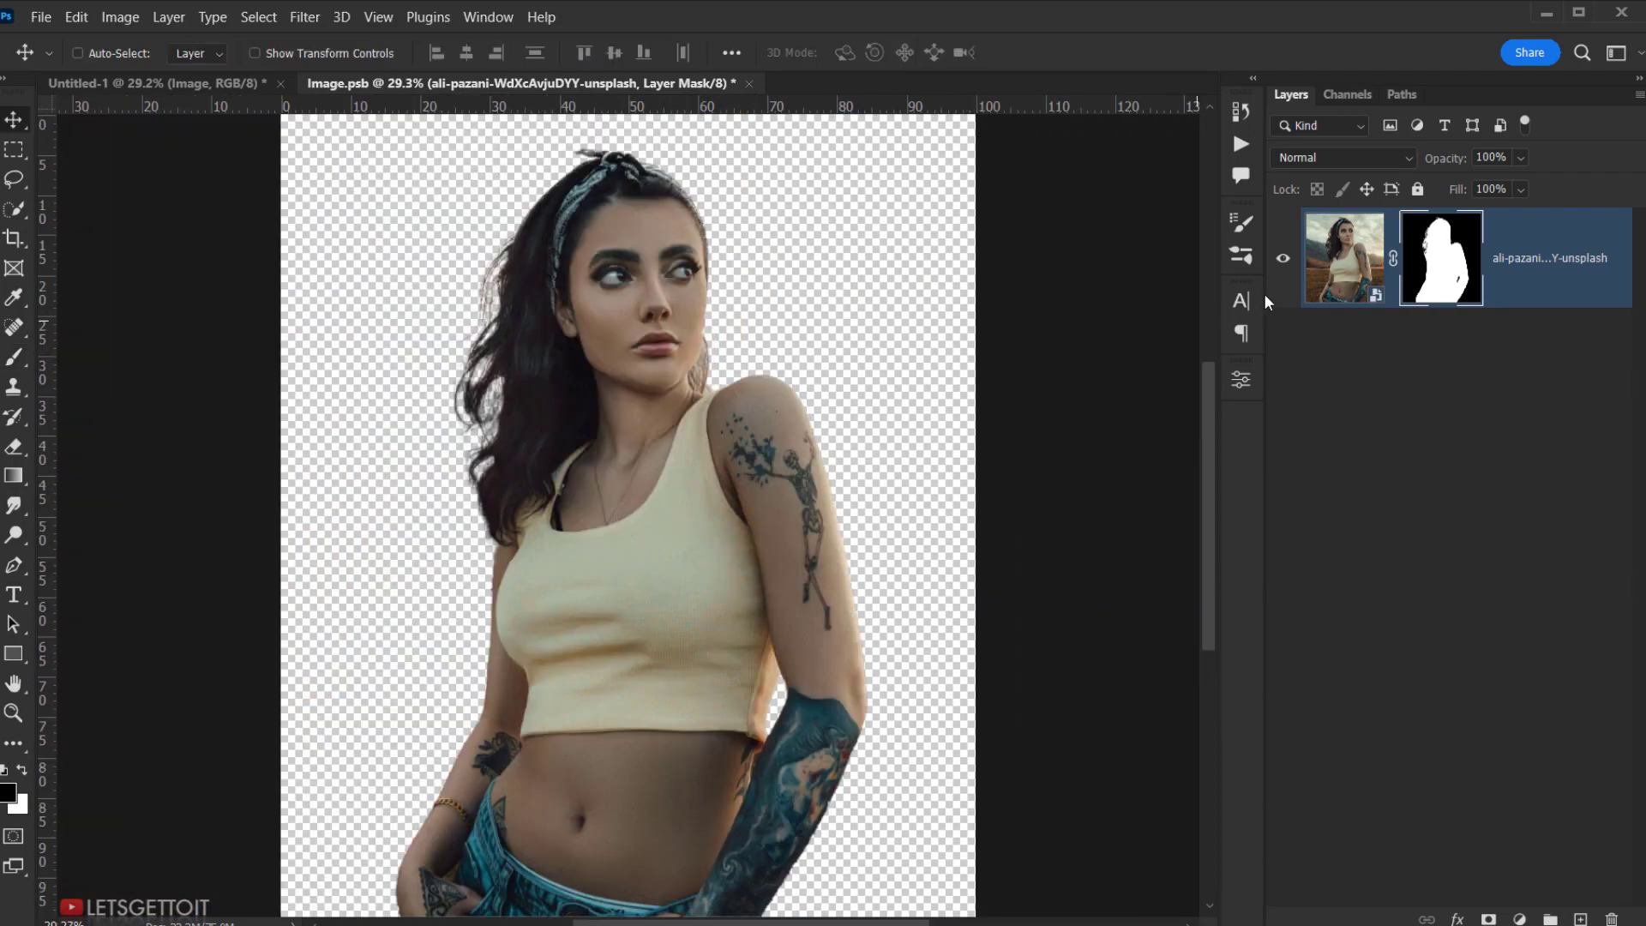
# - Close Image.psb and save the mask changes
pyautogui.click(1363, 257)
pyautogui.click(707, 83)
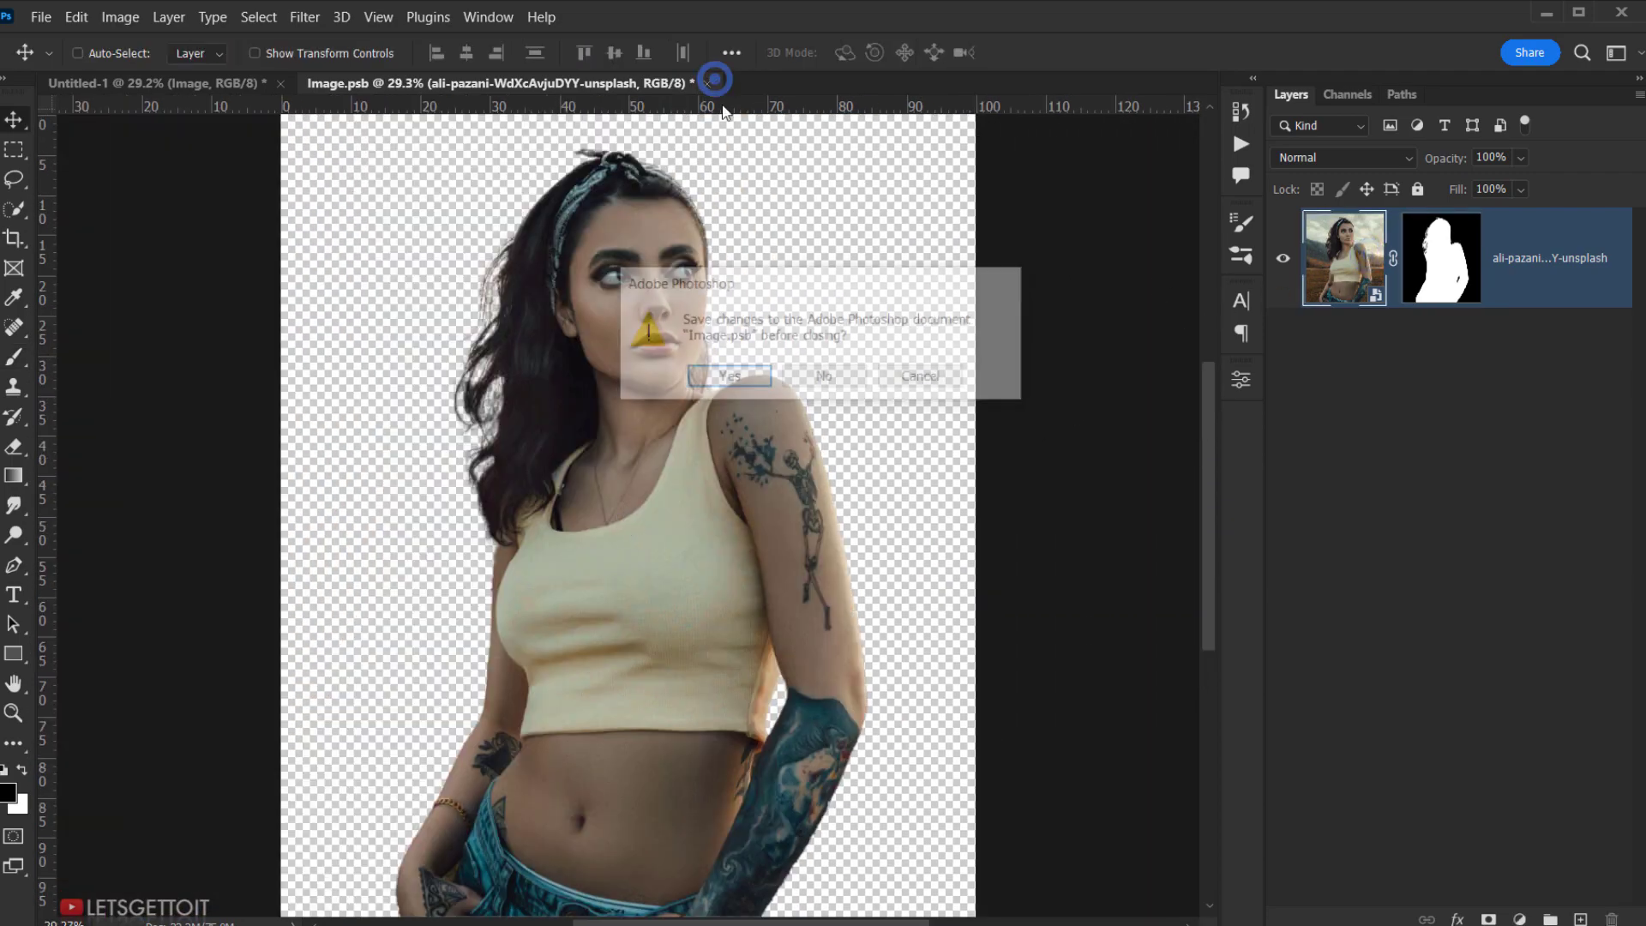
pyautogui.click(722, 376)
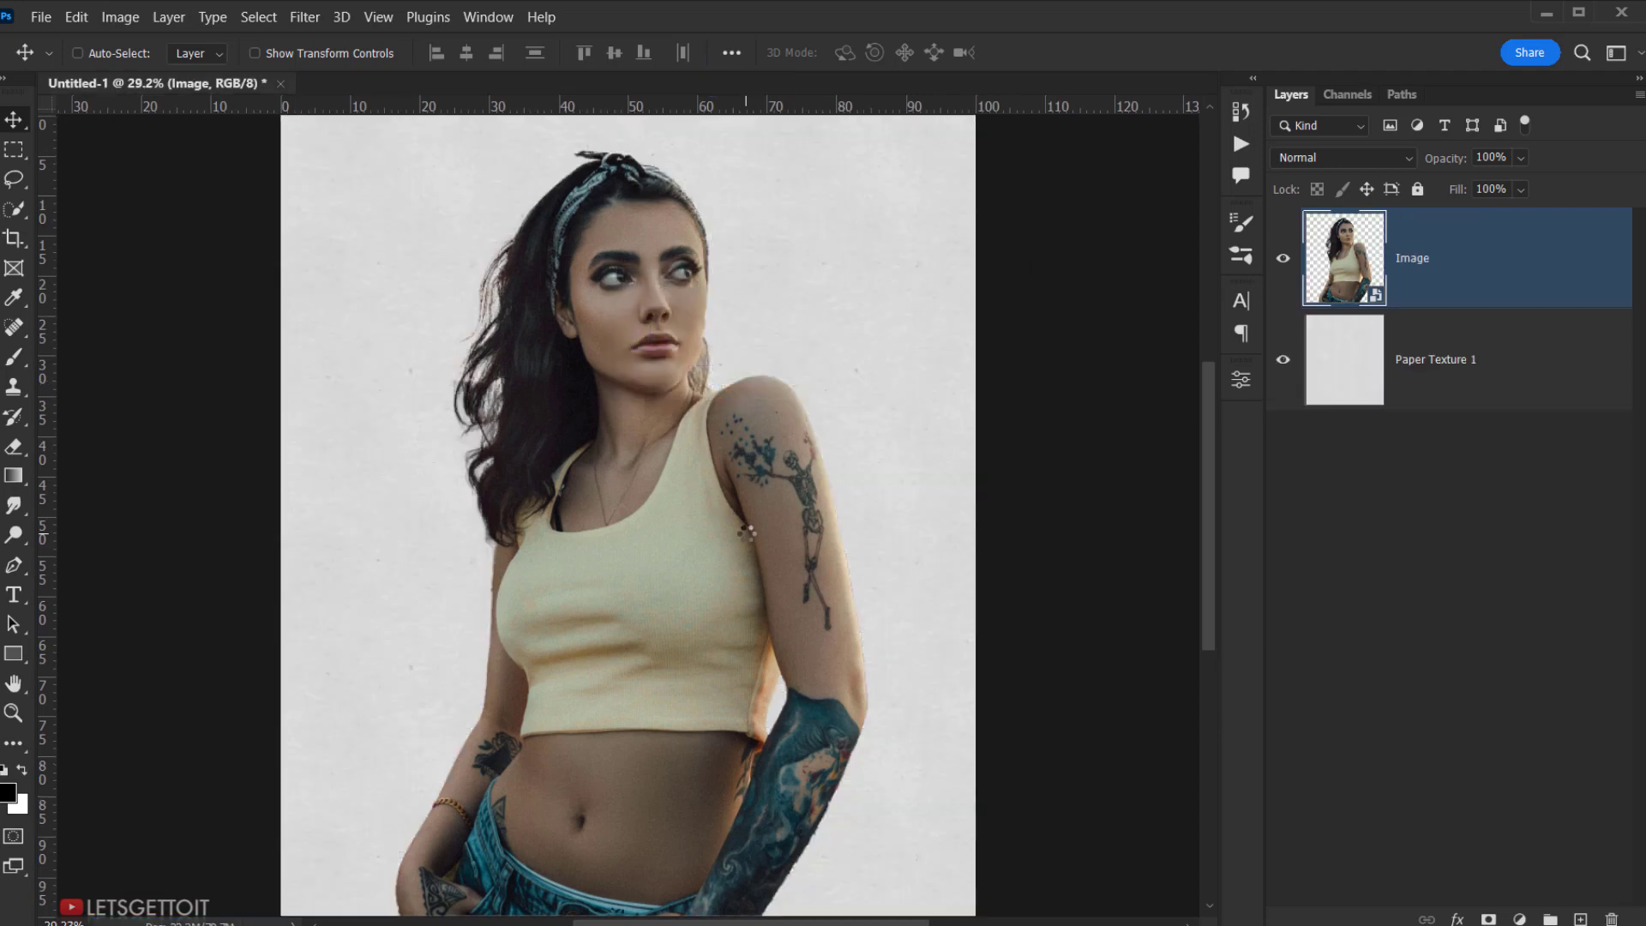
# - Duplicate the Image layer, name the copy Color, and hide it
pyautogui.click(1399, 263)
pyautogui.scroll(-3, 780, 516)
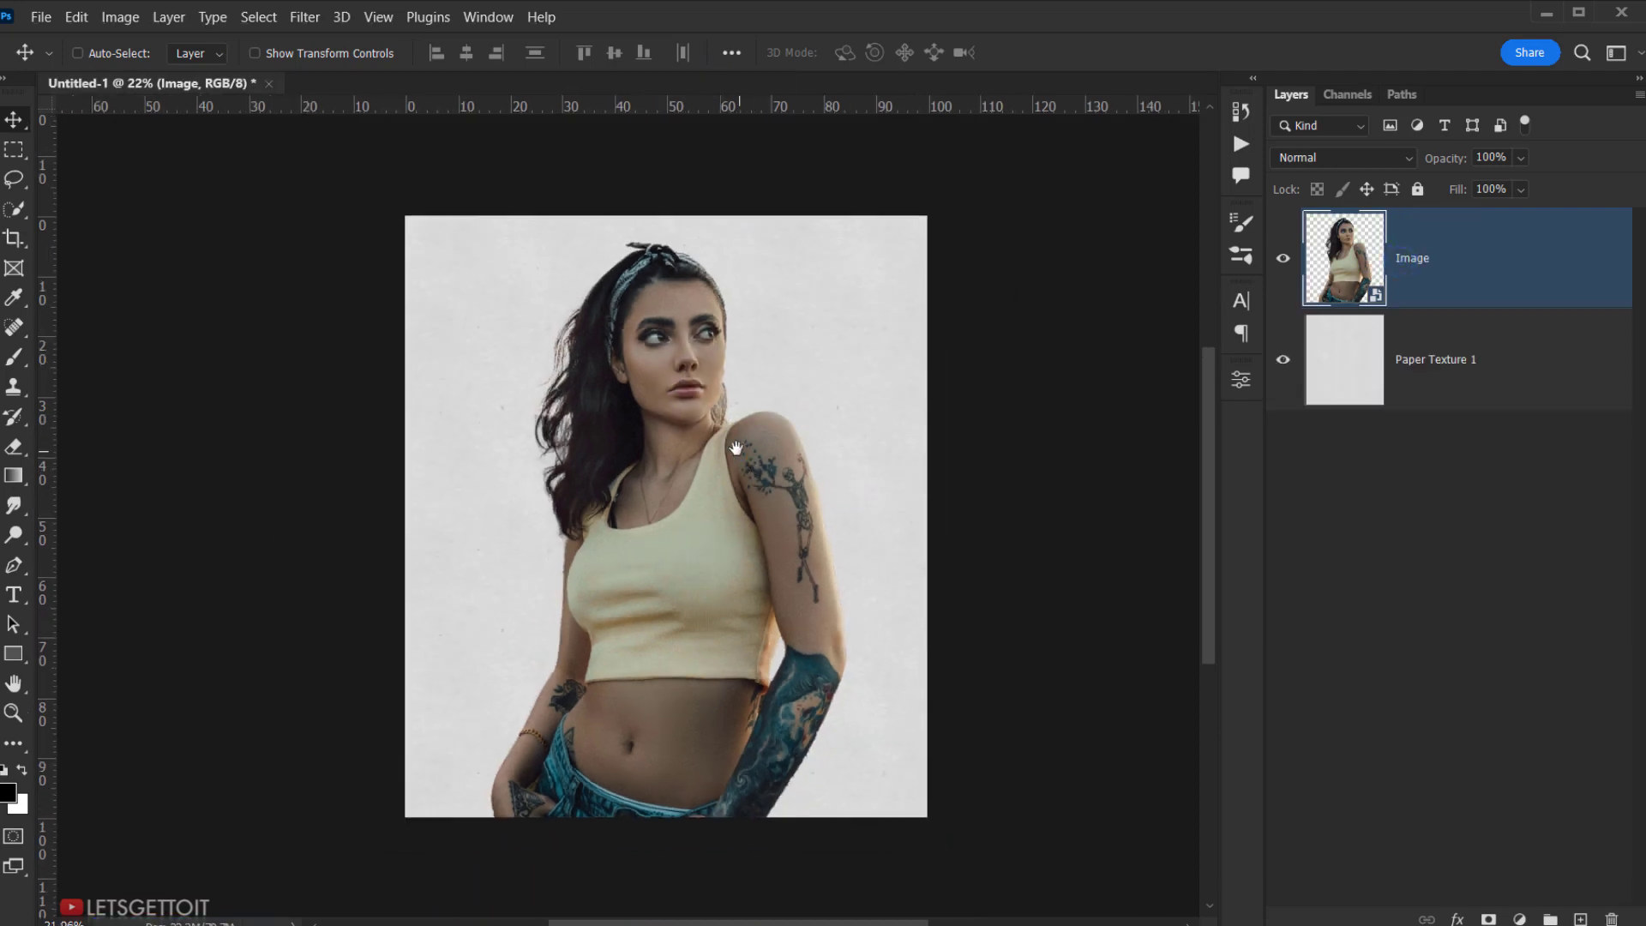
pyautogui.moveTo(733, 448); pyautogui.dragTo(676, 456)
pyautogui.scroll(3, 675, 476)
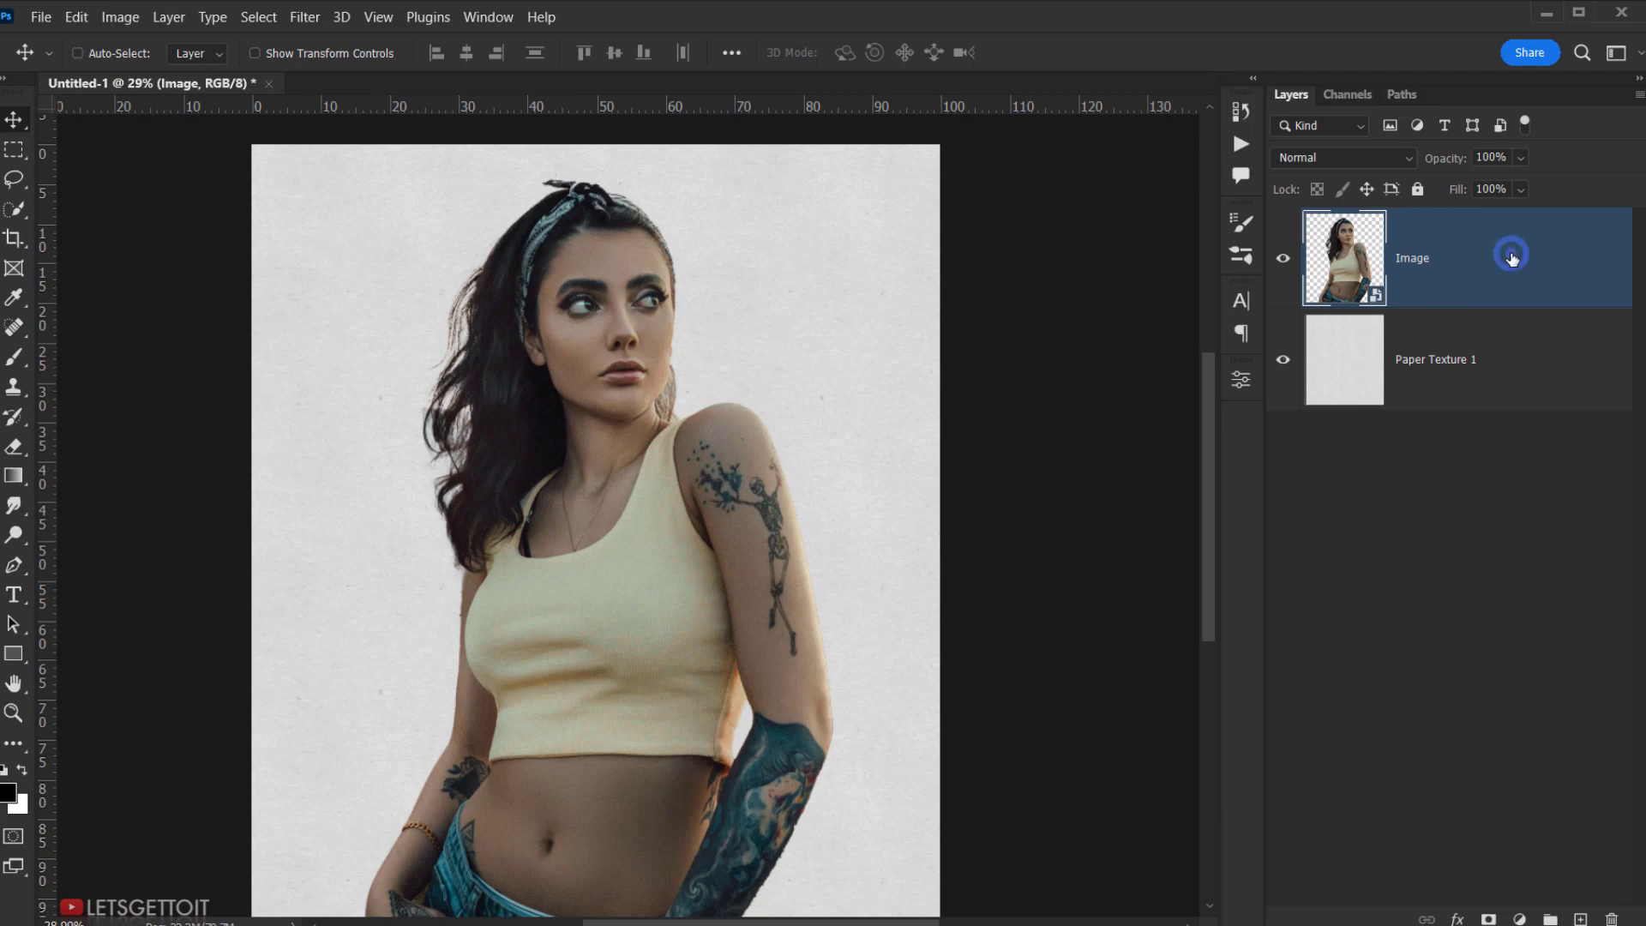
pyautogui.moveTo(1512, 259); pyautogui.dragTo(1580, 919)
pyautogui.doubleClick(1427, 259)
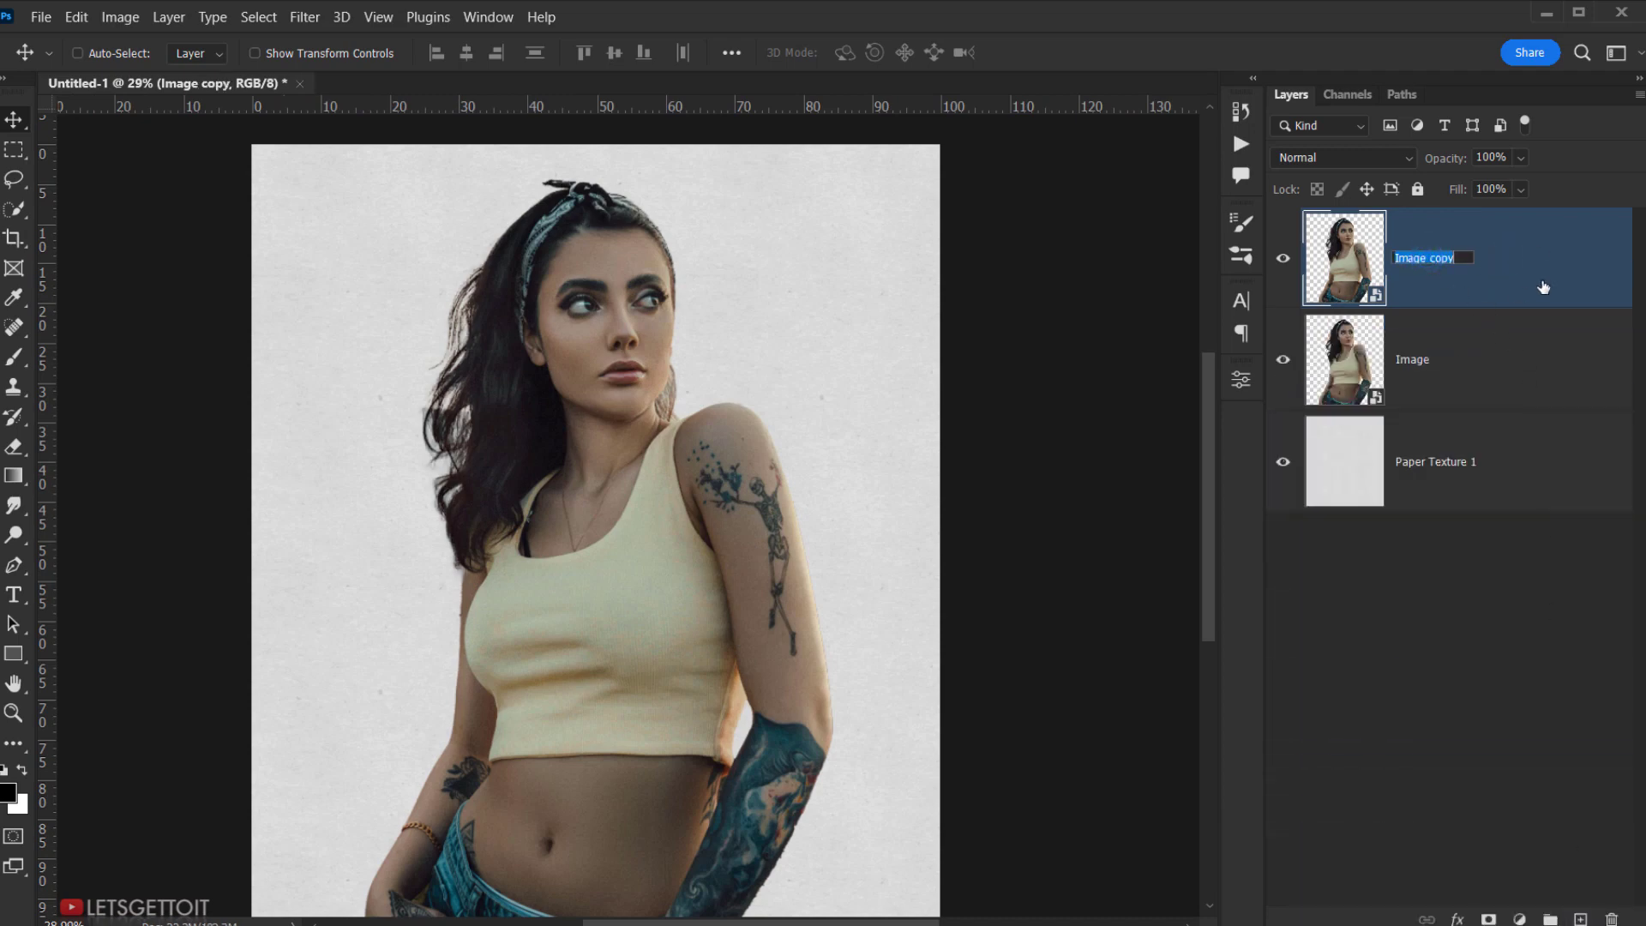
pyautogui.write('Color')
pyautogui.press('Return')
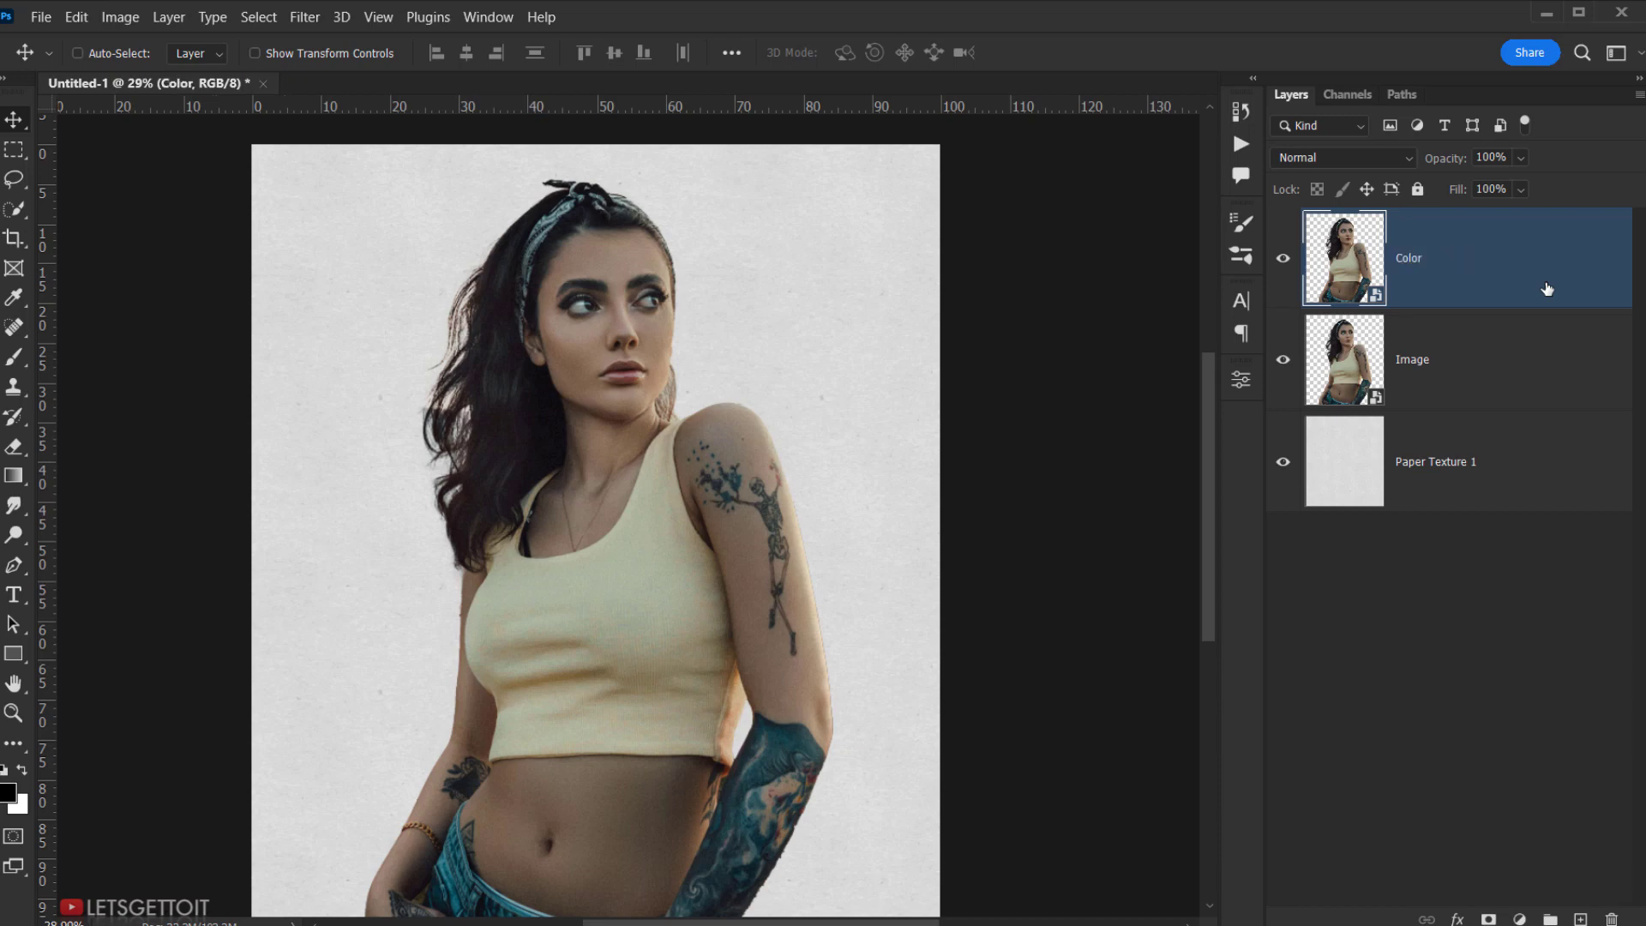
pyautogui.click(1285, 259)
# - Set the Image layer's blend mode to Multiply
pyautogui.click(1438, 356)
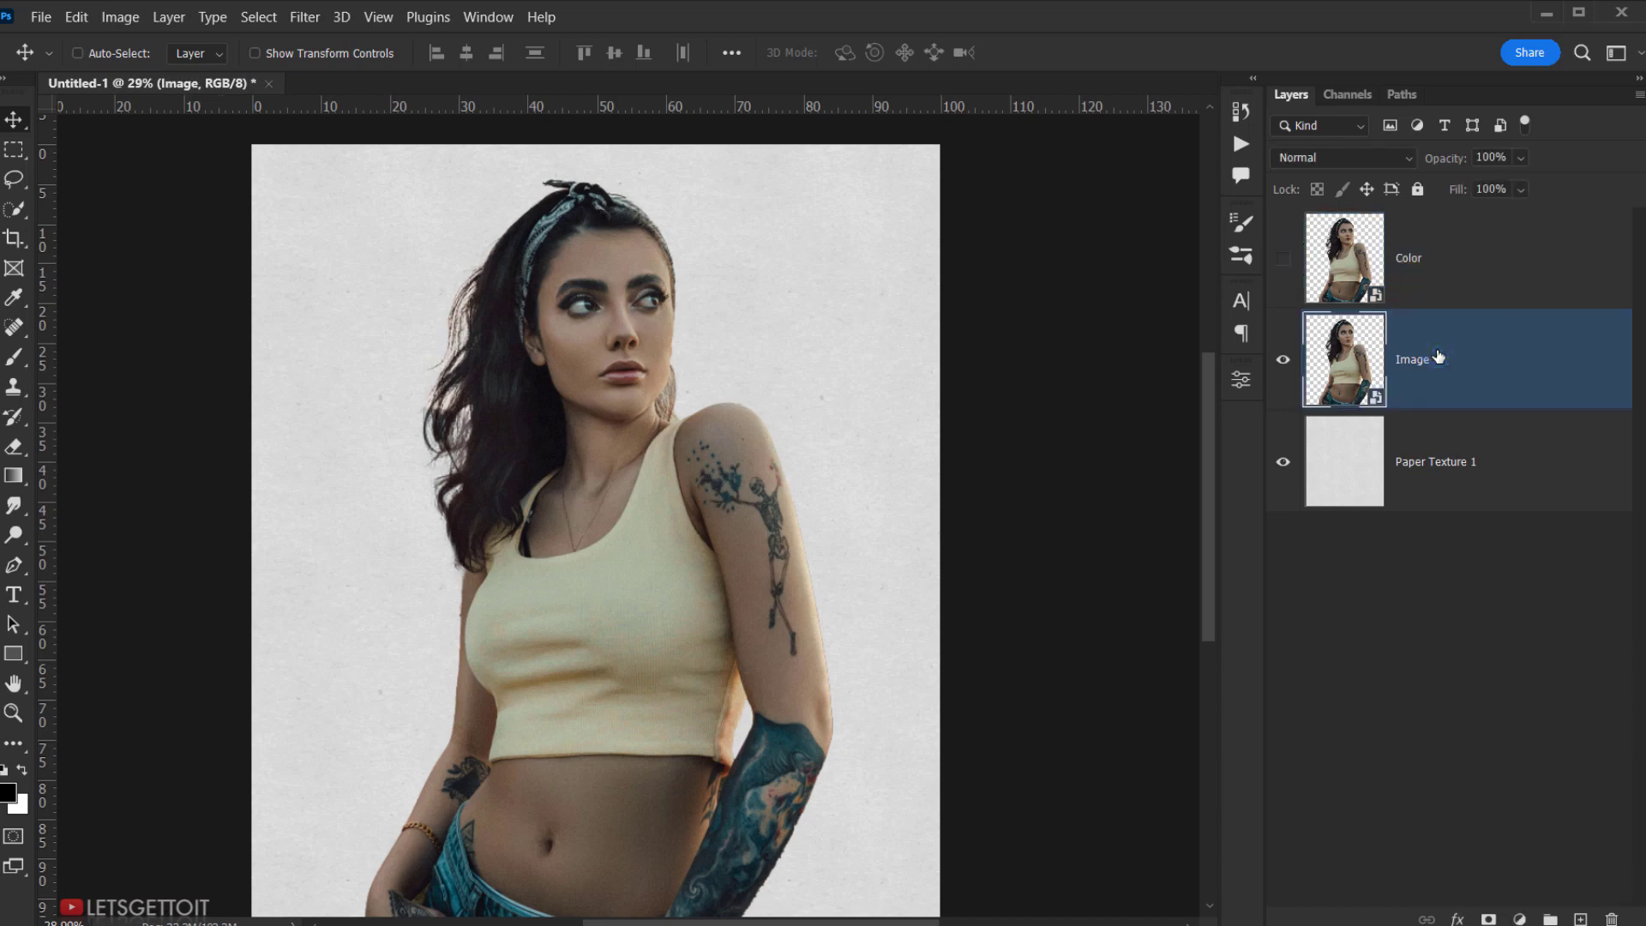
pyautogui.click(1342, 159)
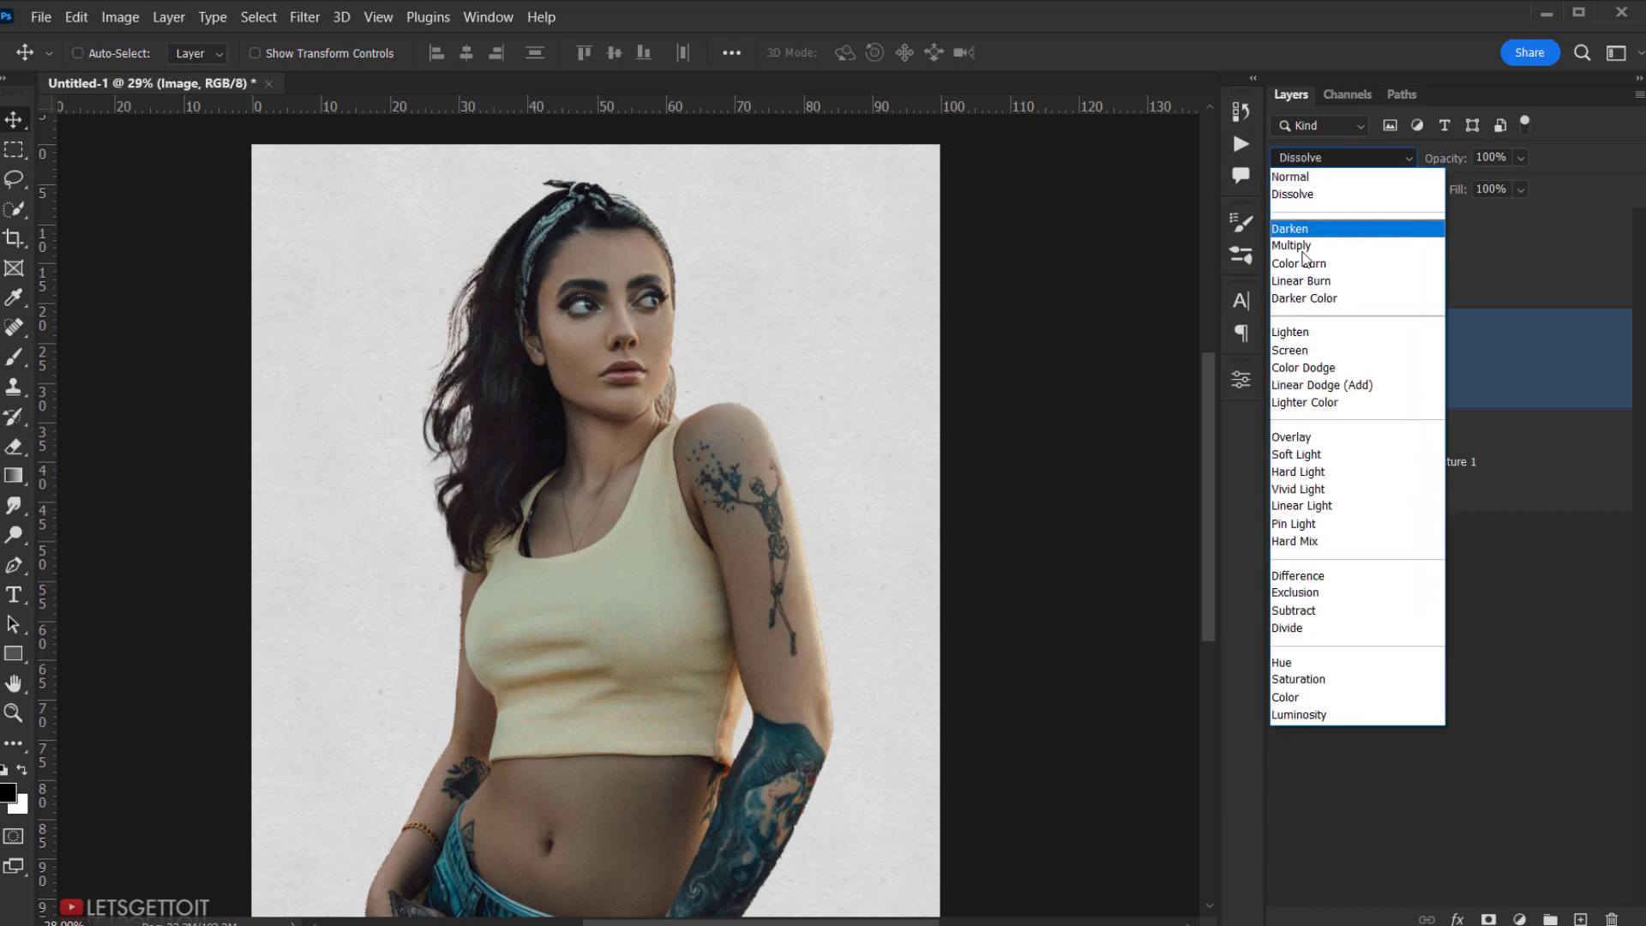
pyautogui.click(1303, 249)
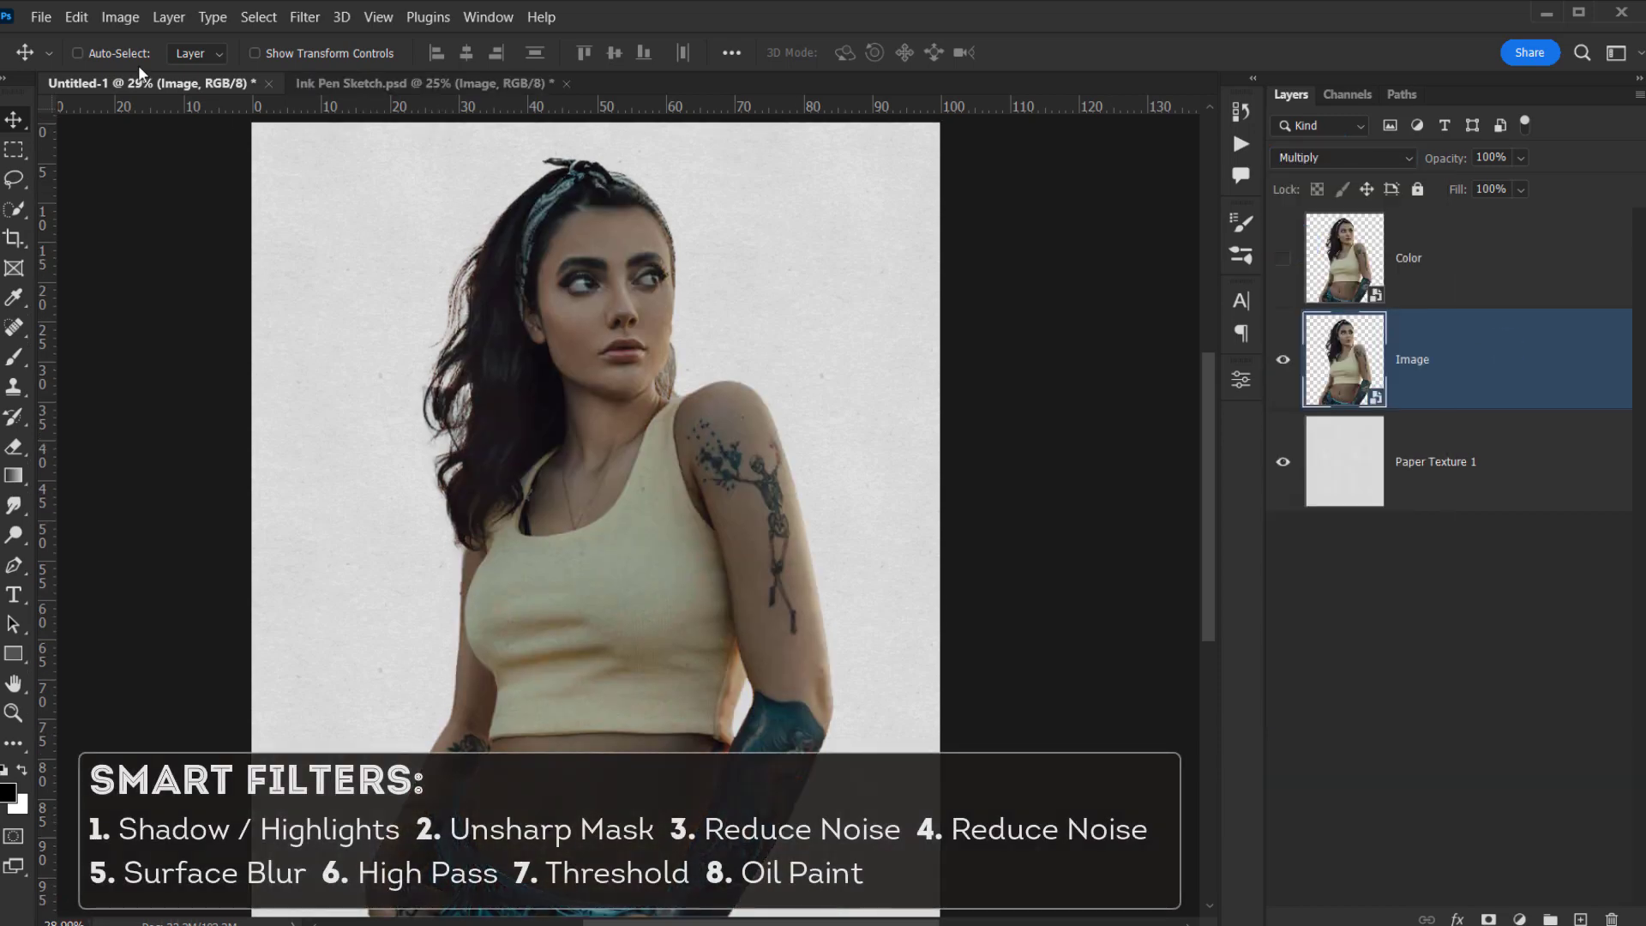
# - Apply Shadows/Highlights with Amount 35 to the Image layer
pyautogui.click(121, 22)
pyautogui.moveTo(171, 71)
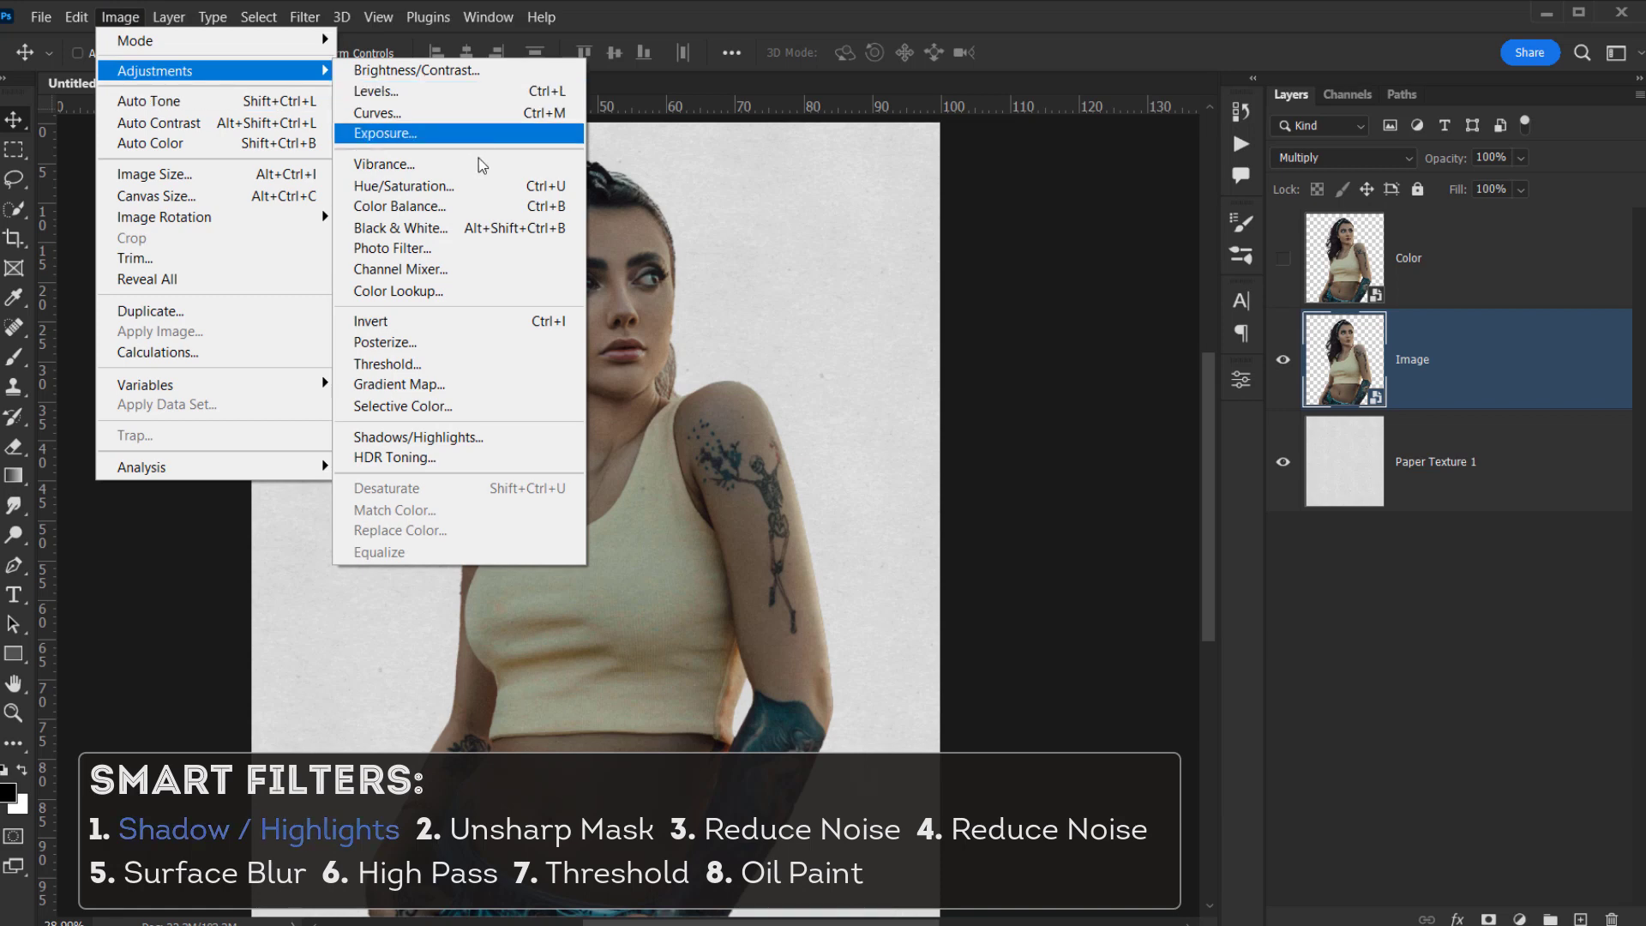
pyautogui.click(446, 437)
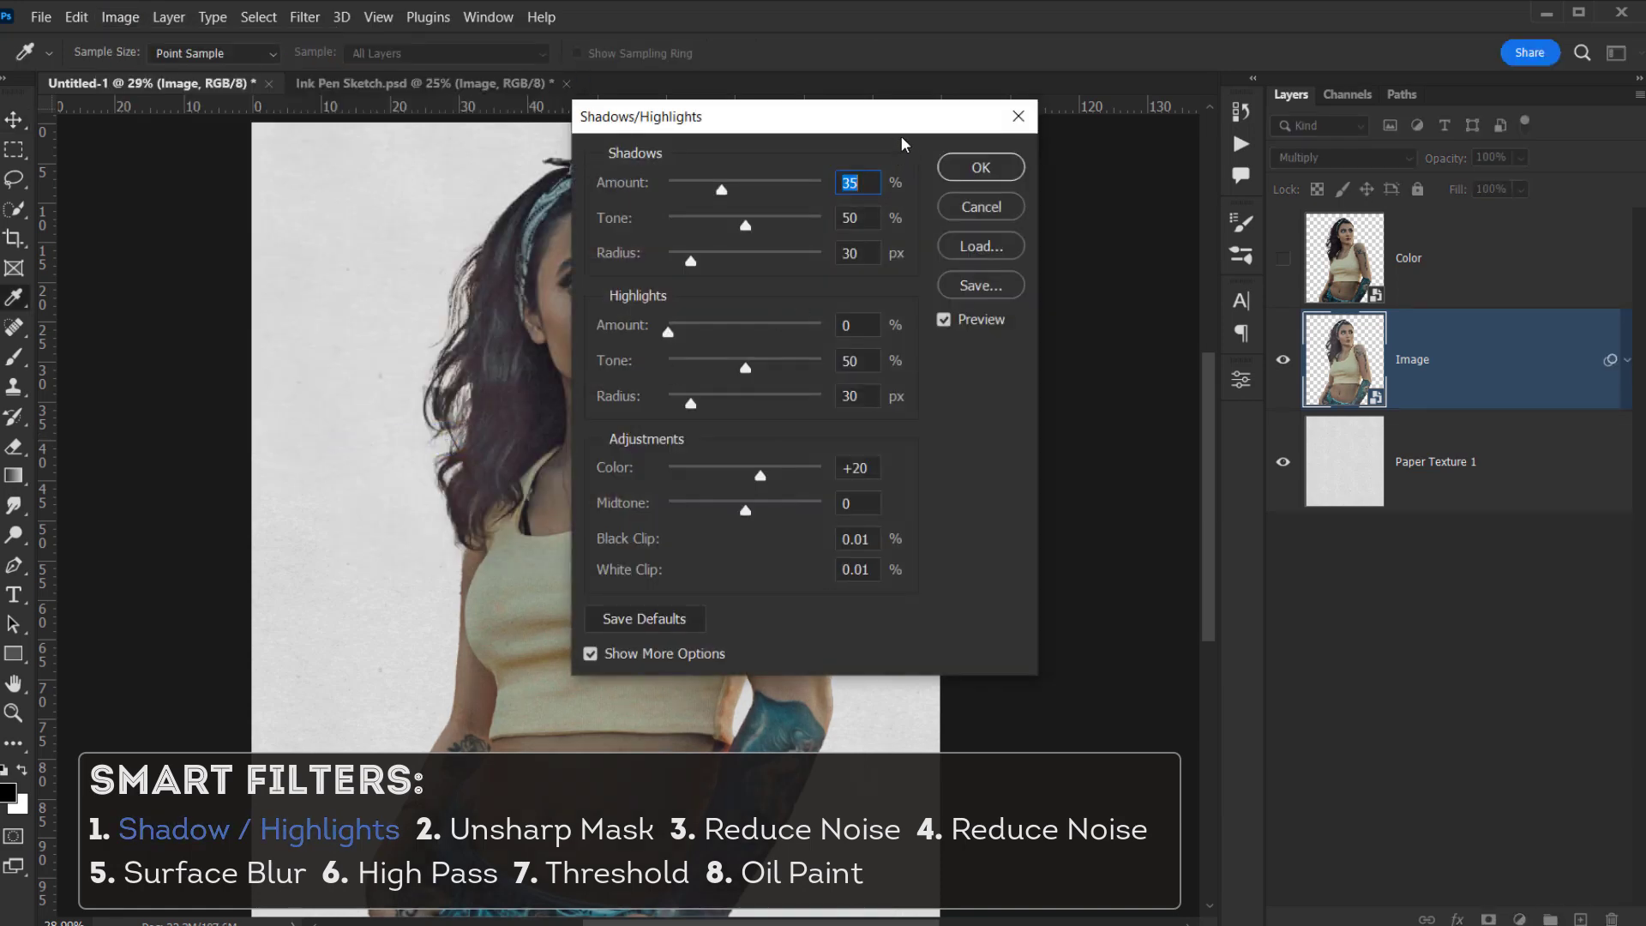
pyautogui.click(980, 167)
pyautogui.press('v')
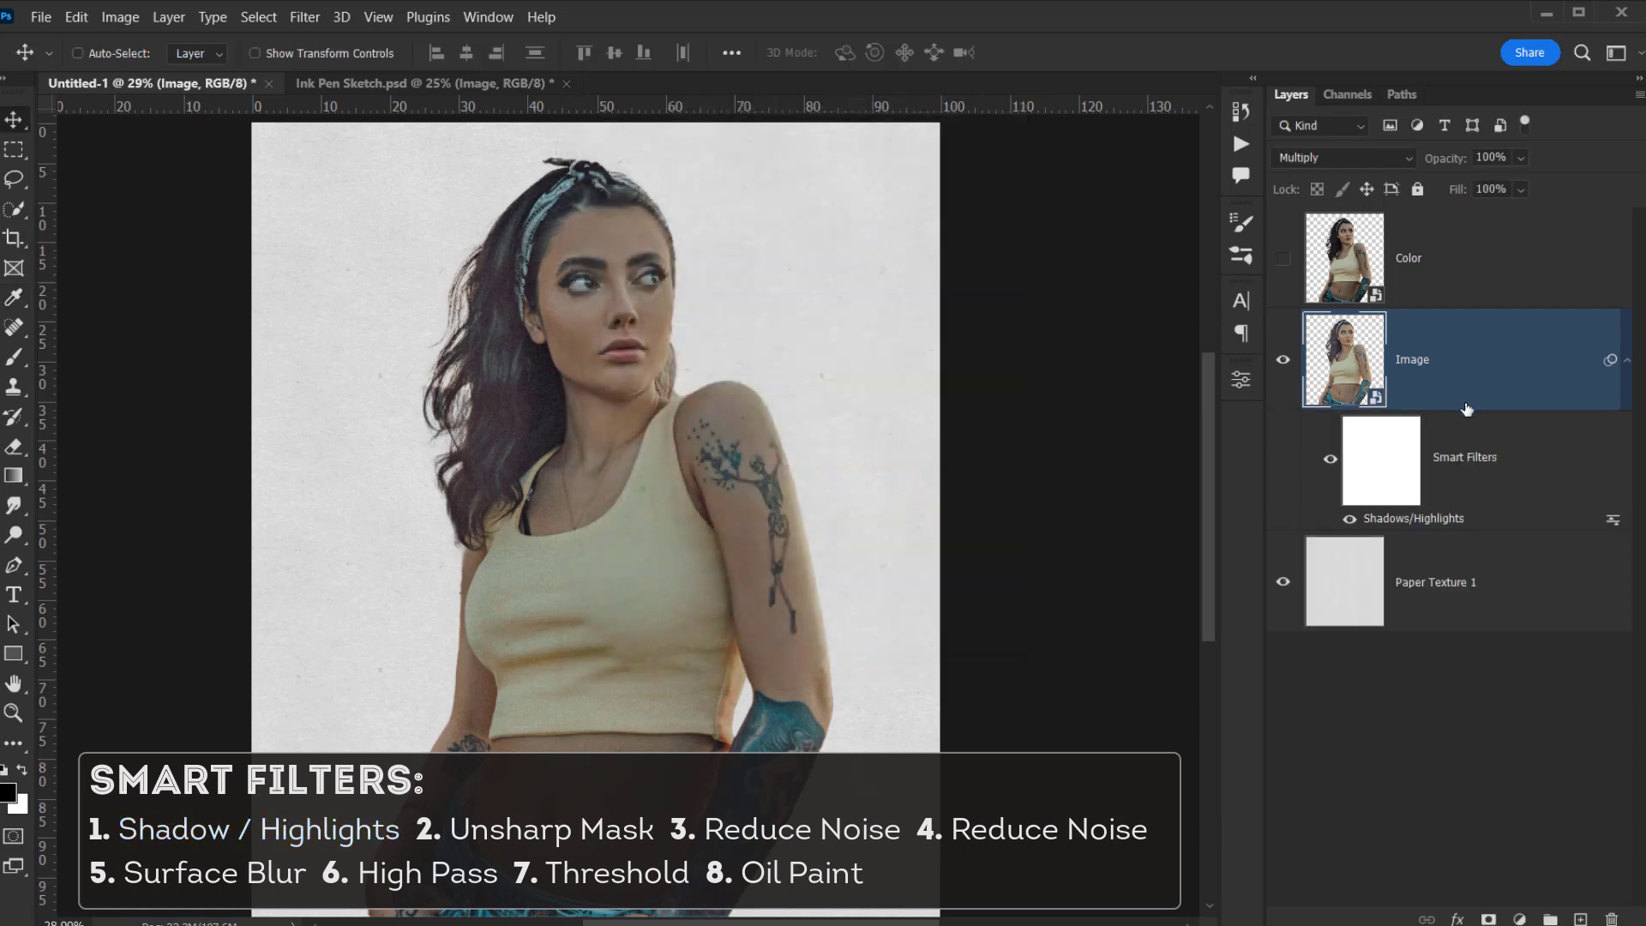
pyautogui.moveTo(1394, 444); pyautogui.dragTo(1612, 916)
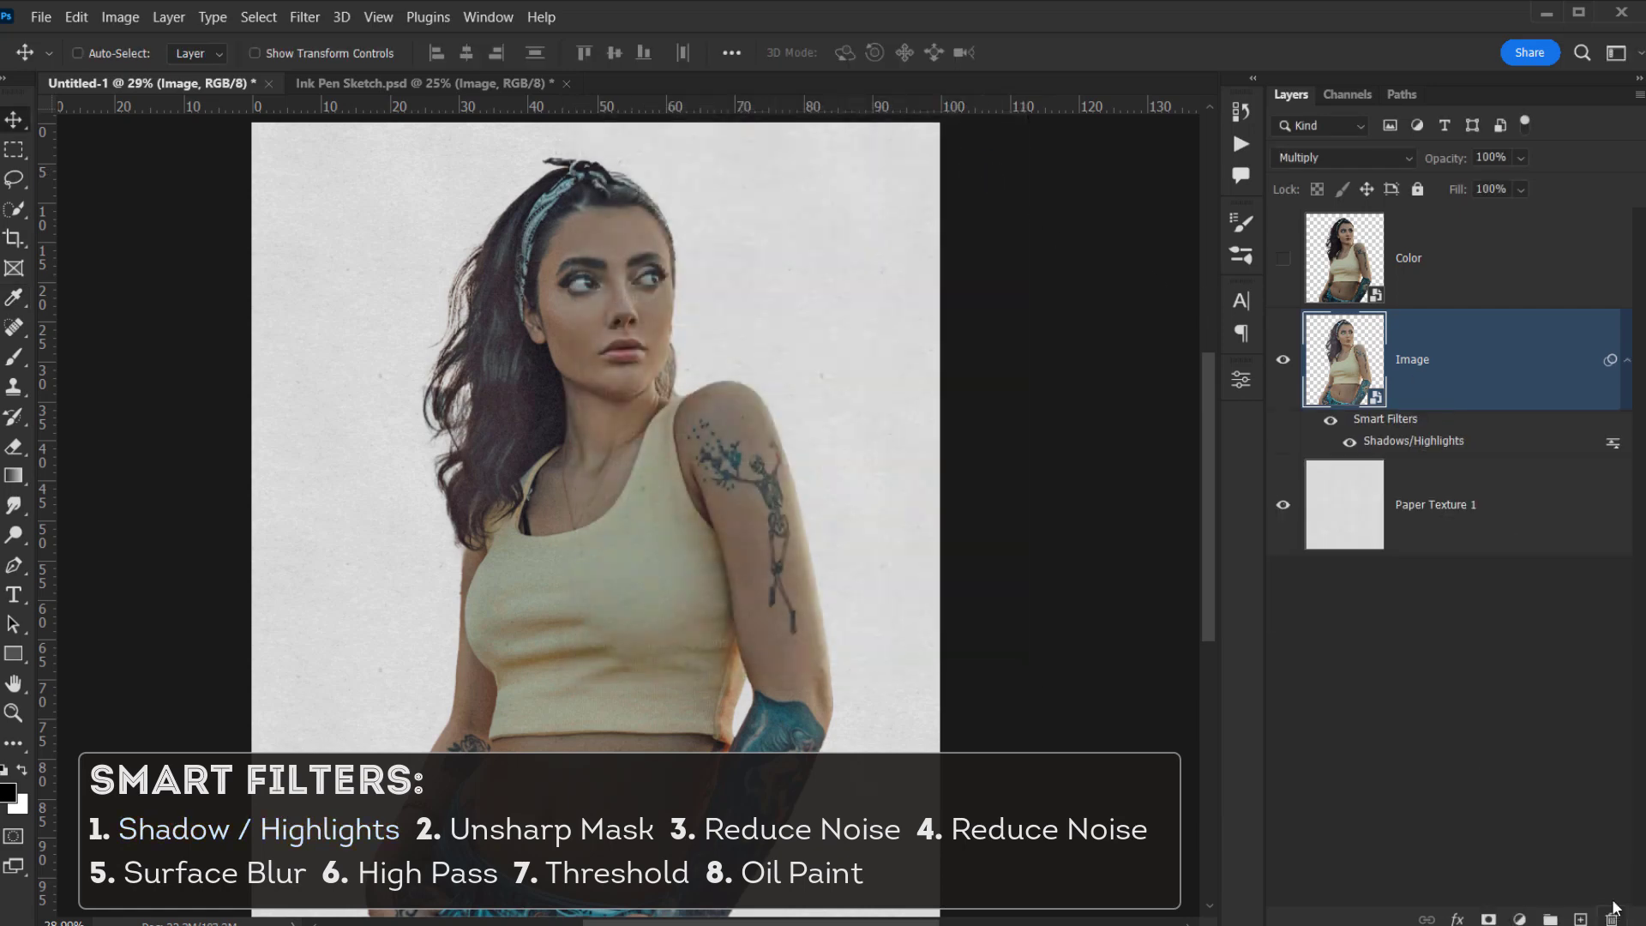
# - Apply Unsharp Mask with Amount 35, Radius 2.5 and Threshold 0
pyautogui.click(300, 17)
pyautogui.moveTo(387, 467)
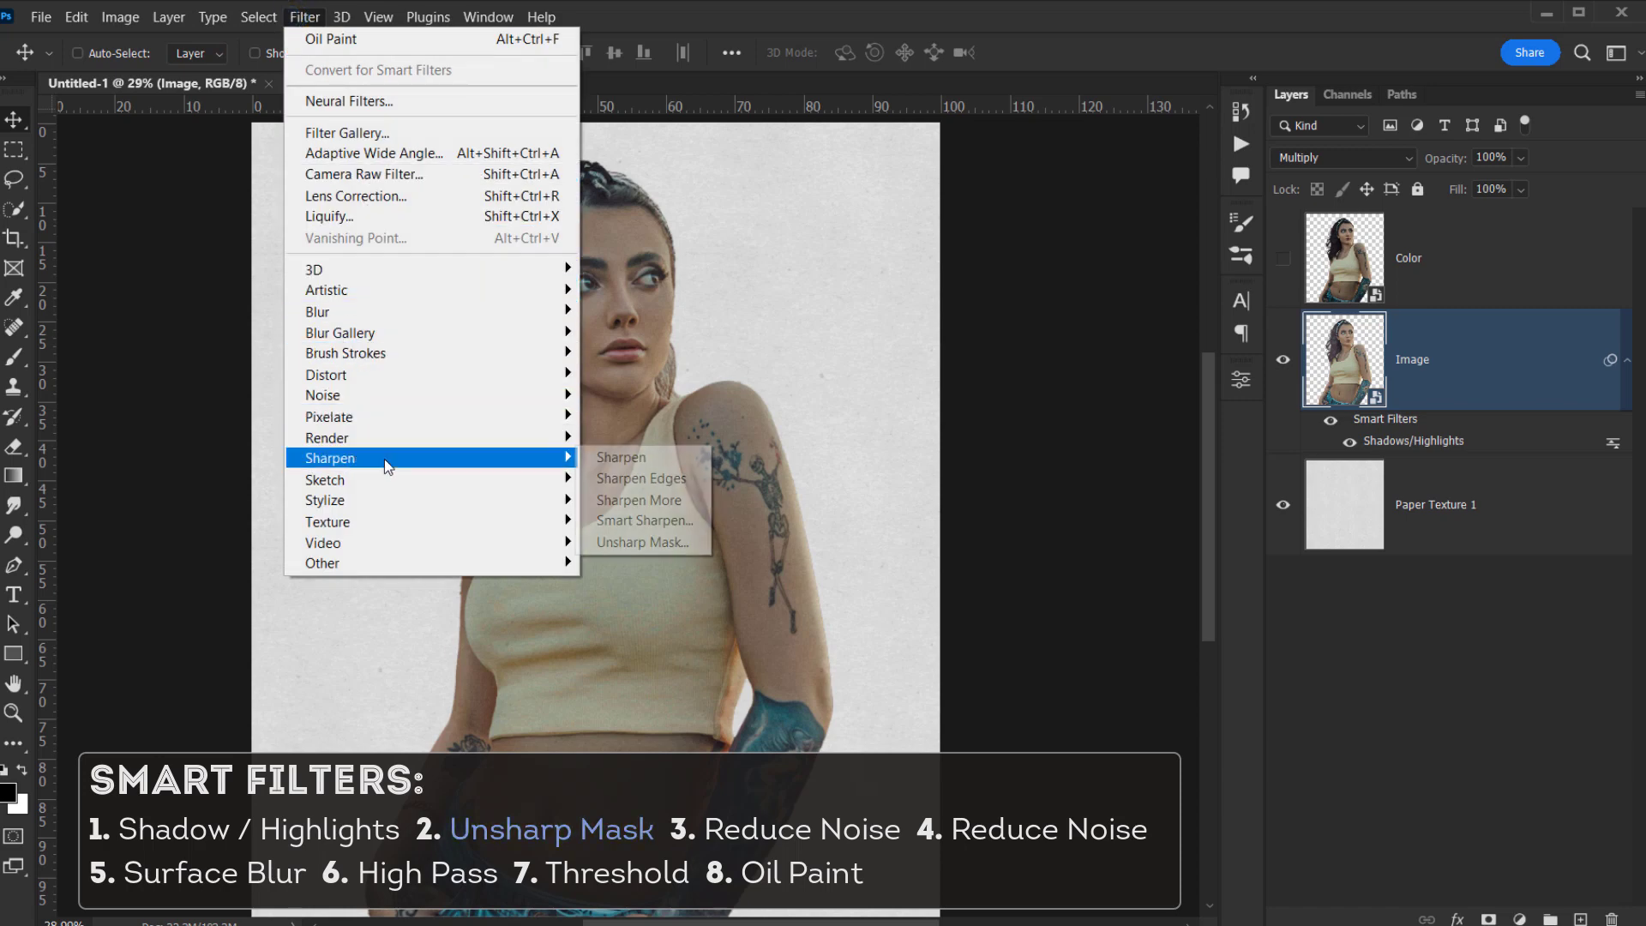
pyautogui.click(677, 541)
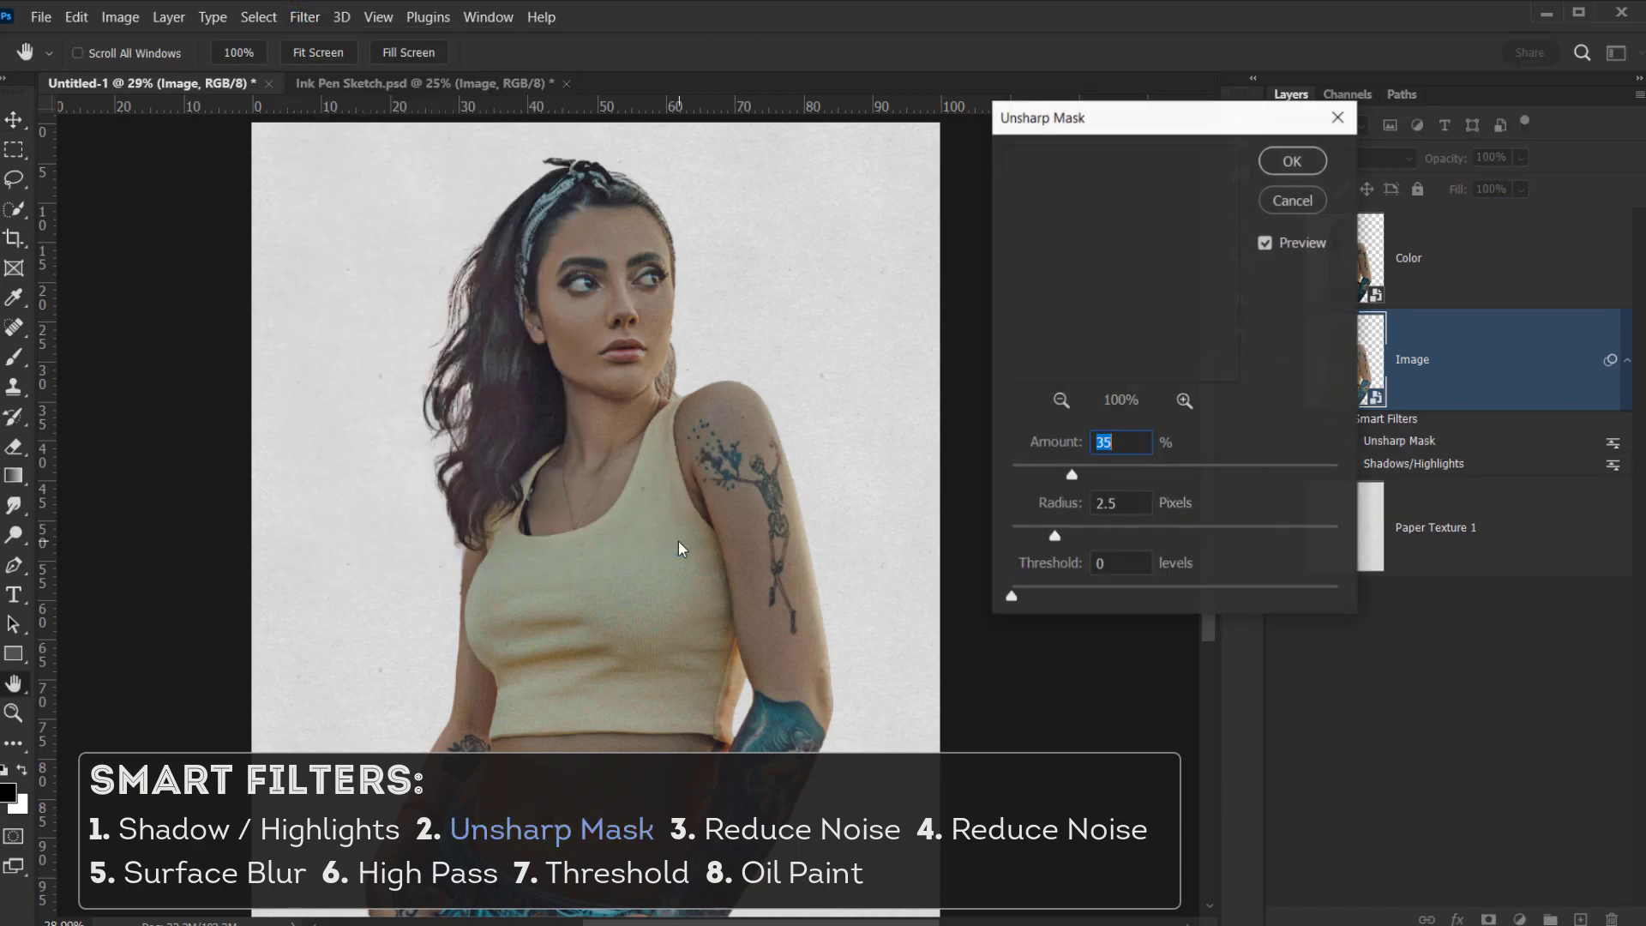
pyautogui.doubleClick(1127, 449)
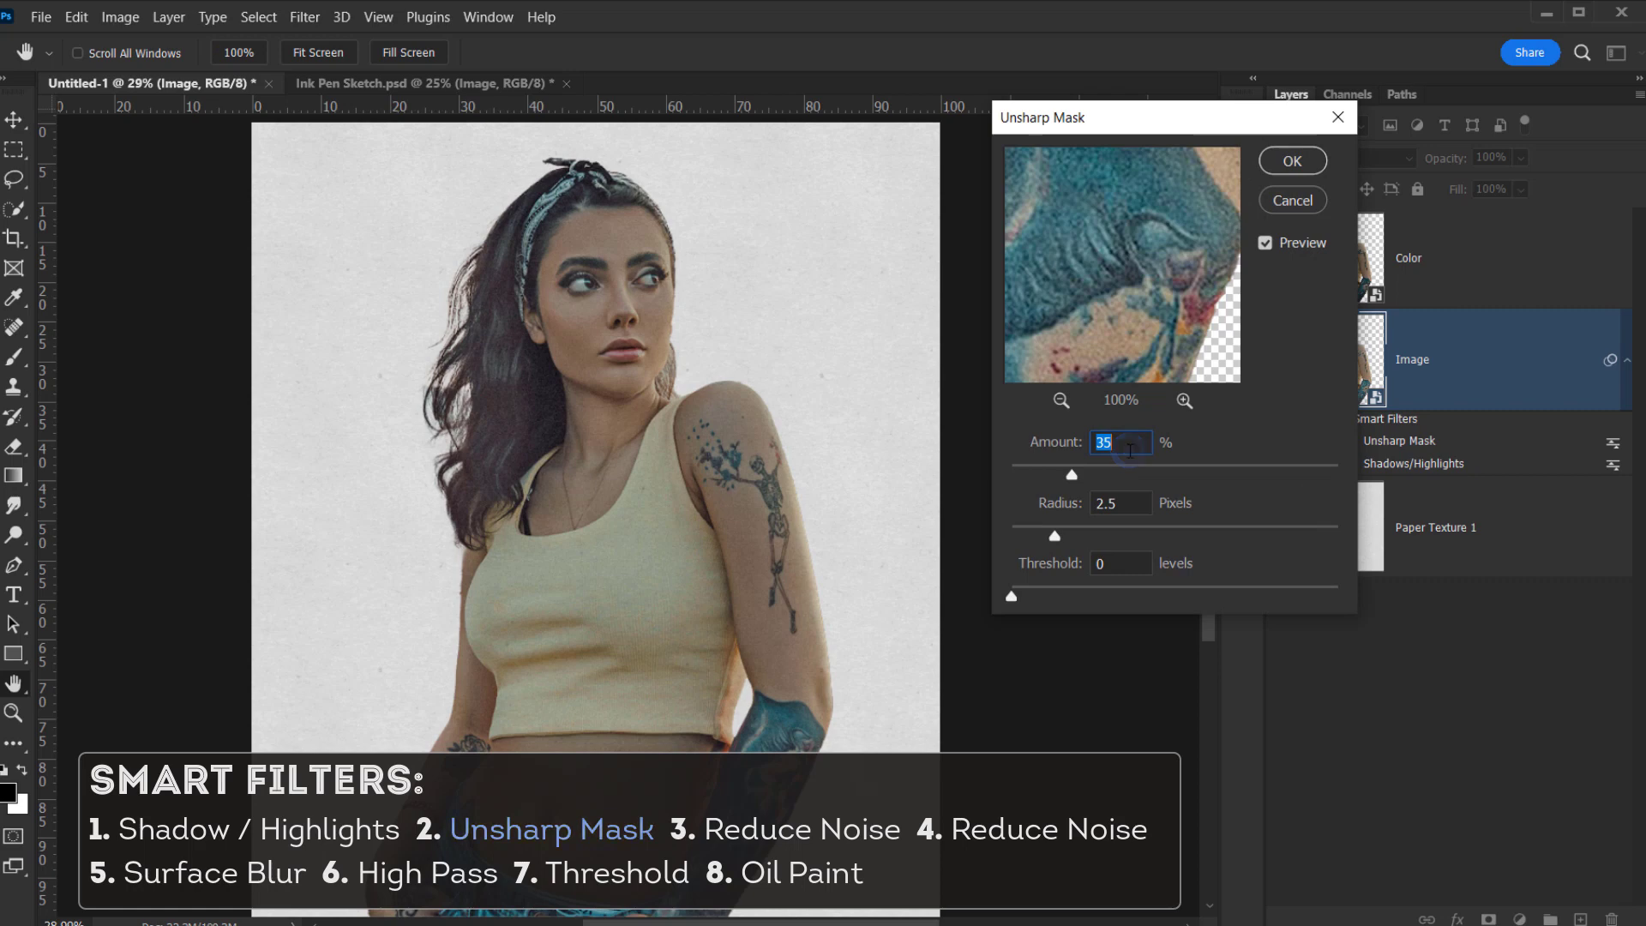
pyautogui.click(1136, 499)
pyautogui.doubleClick(1133, 561)
pyautogui.click(1318, 168)
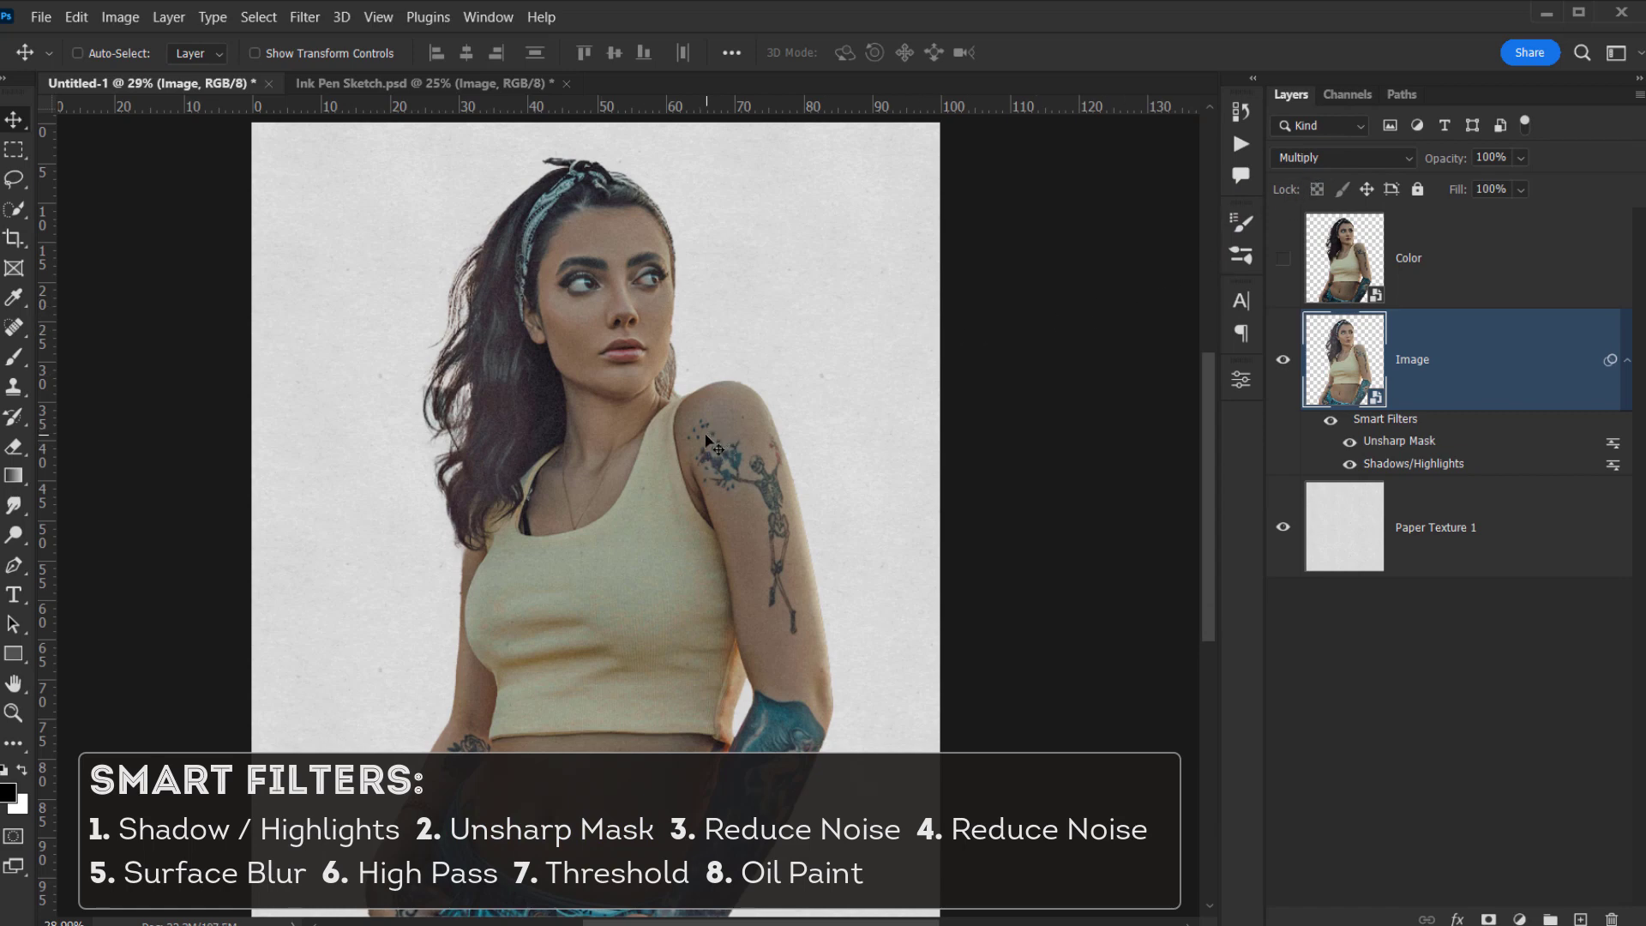
# - Add a Reduce Noise filter, adjusting Strength, Preserve Details, 84% colour noise and Sharpen Details
pyautogui.click(305, 18)
pyautogui.moveTo(406, 395)
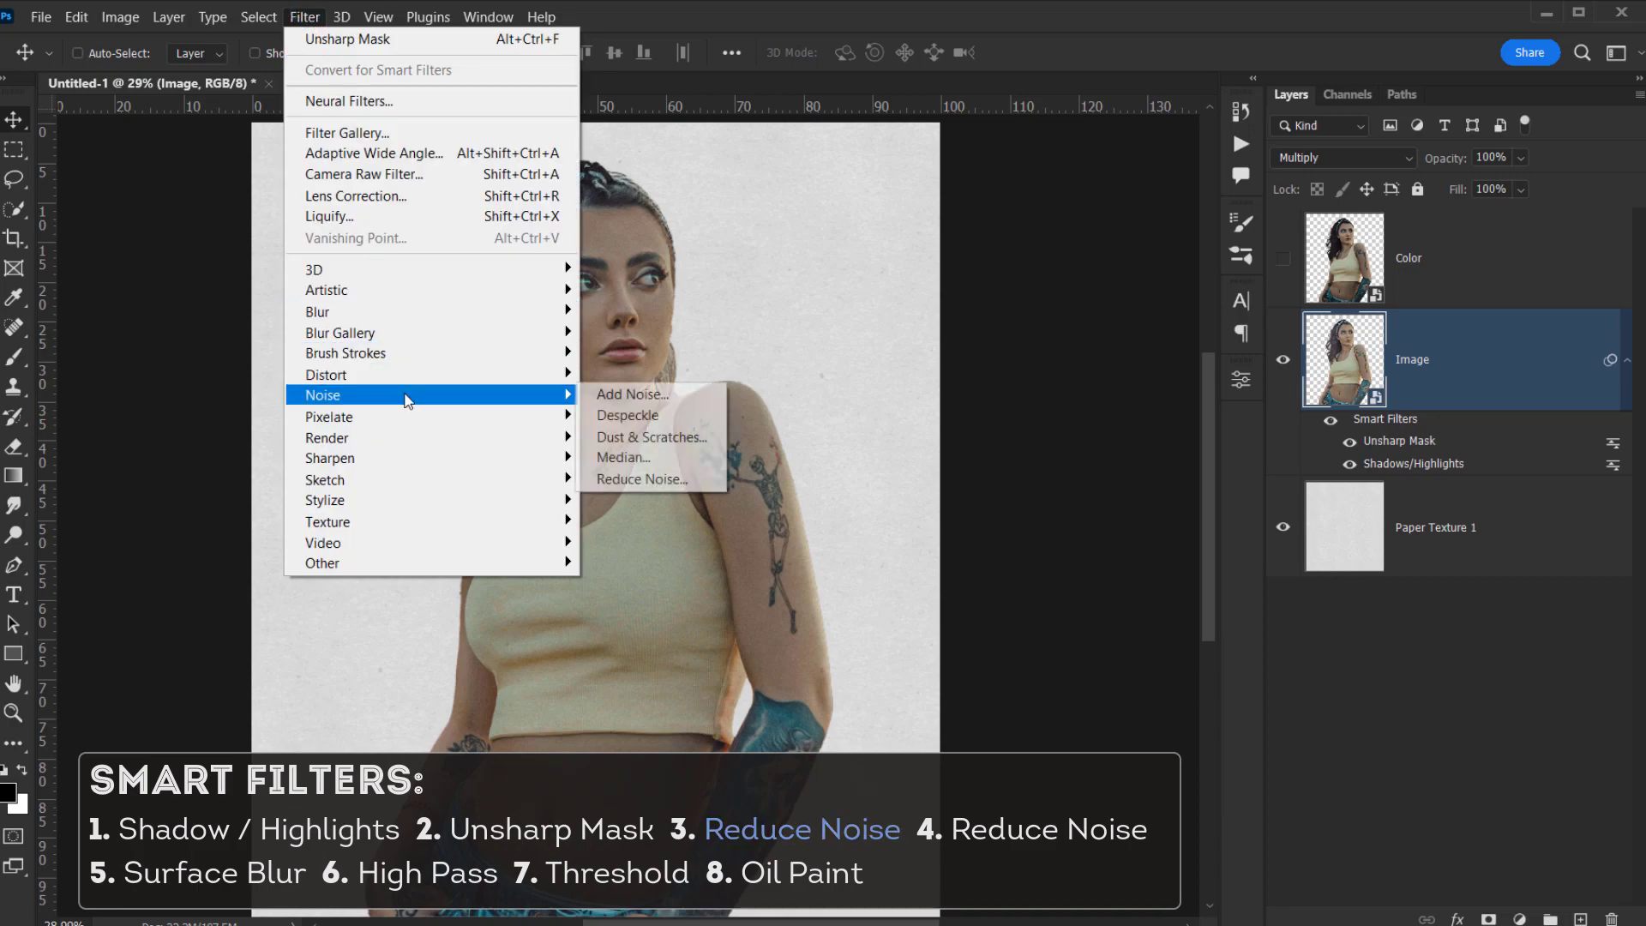
pyautogui.click(656, 479)
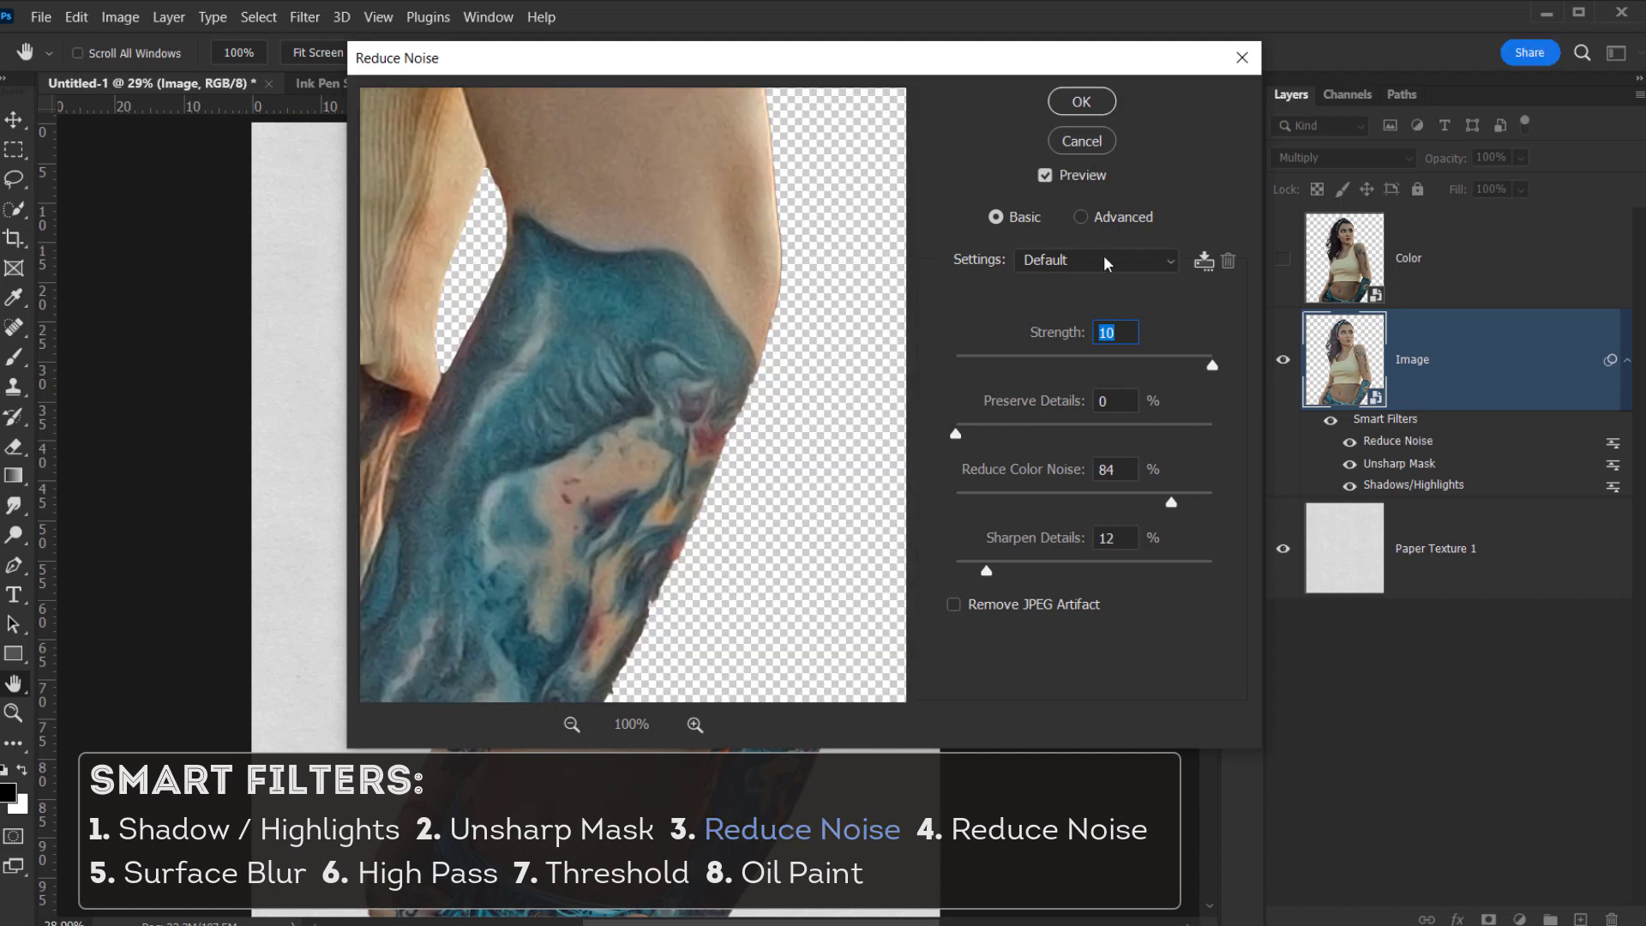
pyautogui.click(1115, 339)
pyautogui.click(1121, 405)
pyautogui.click(573, 725)
pyautogui.click(573, 724)
pyautogui.click(573, 724)
pyautogui.click(573, 724)
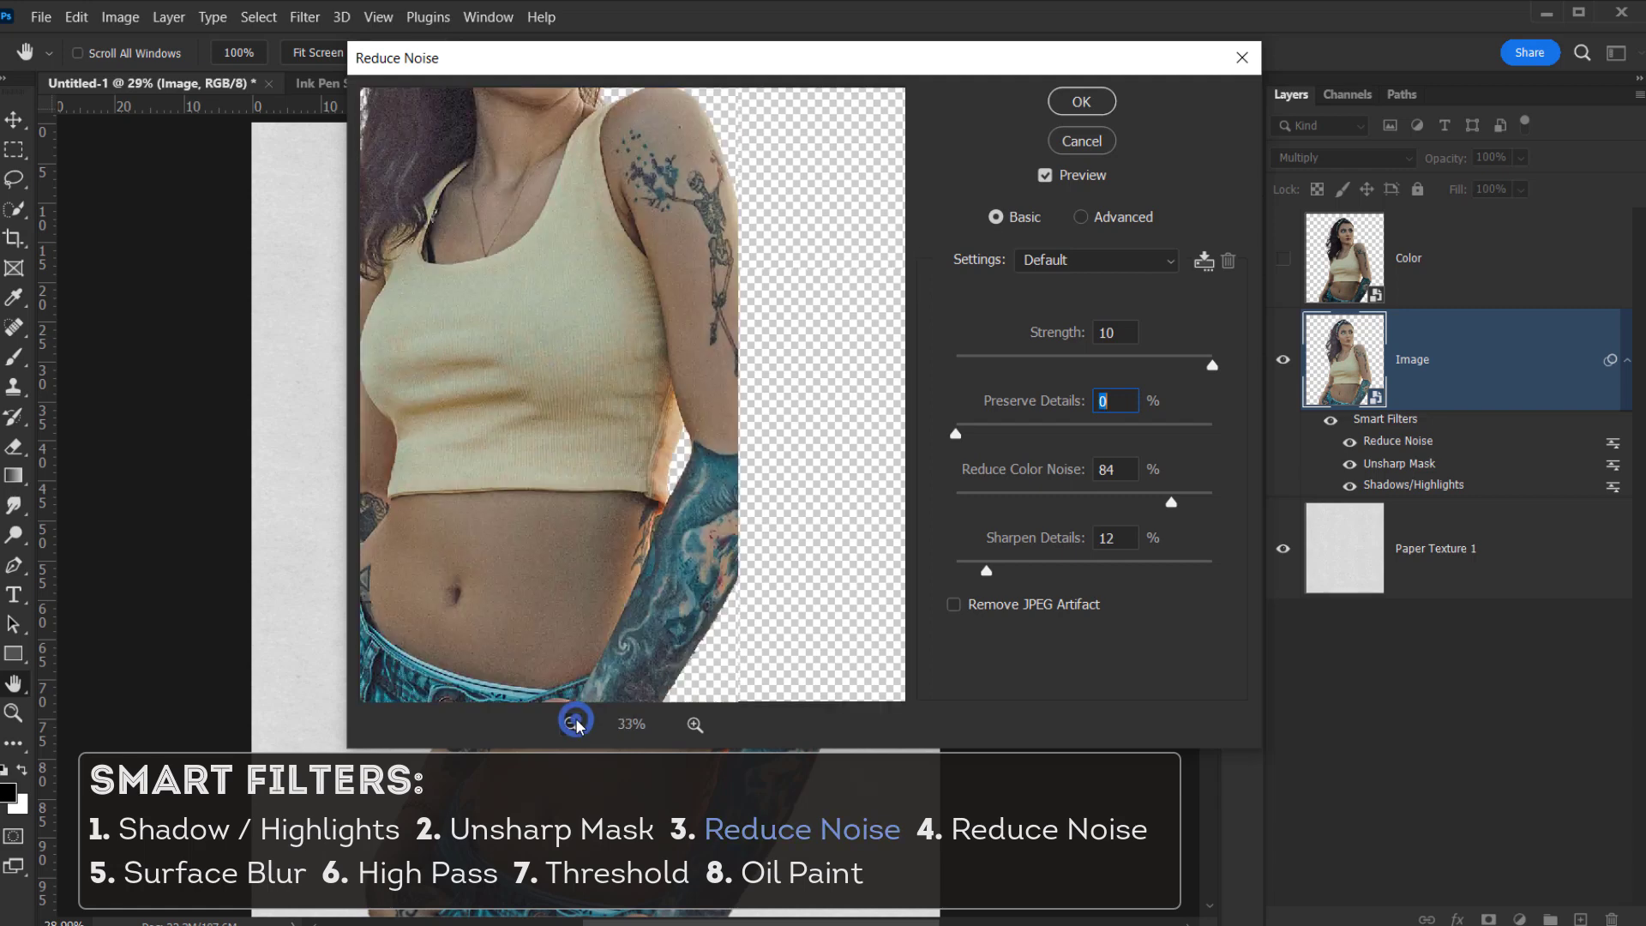
pyautogui.moveTo(672, 292); pyautogui.dragTo(669, 363)
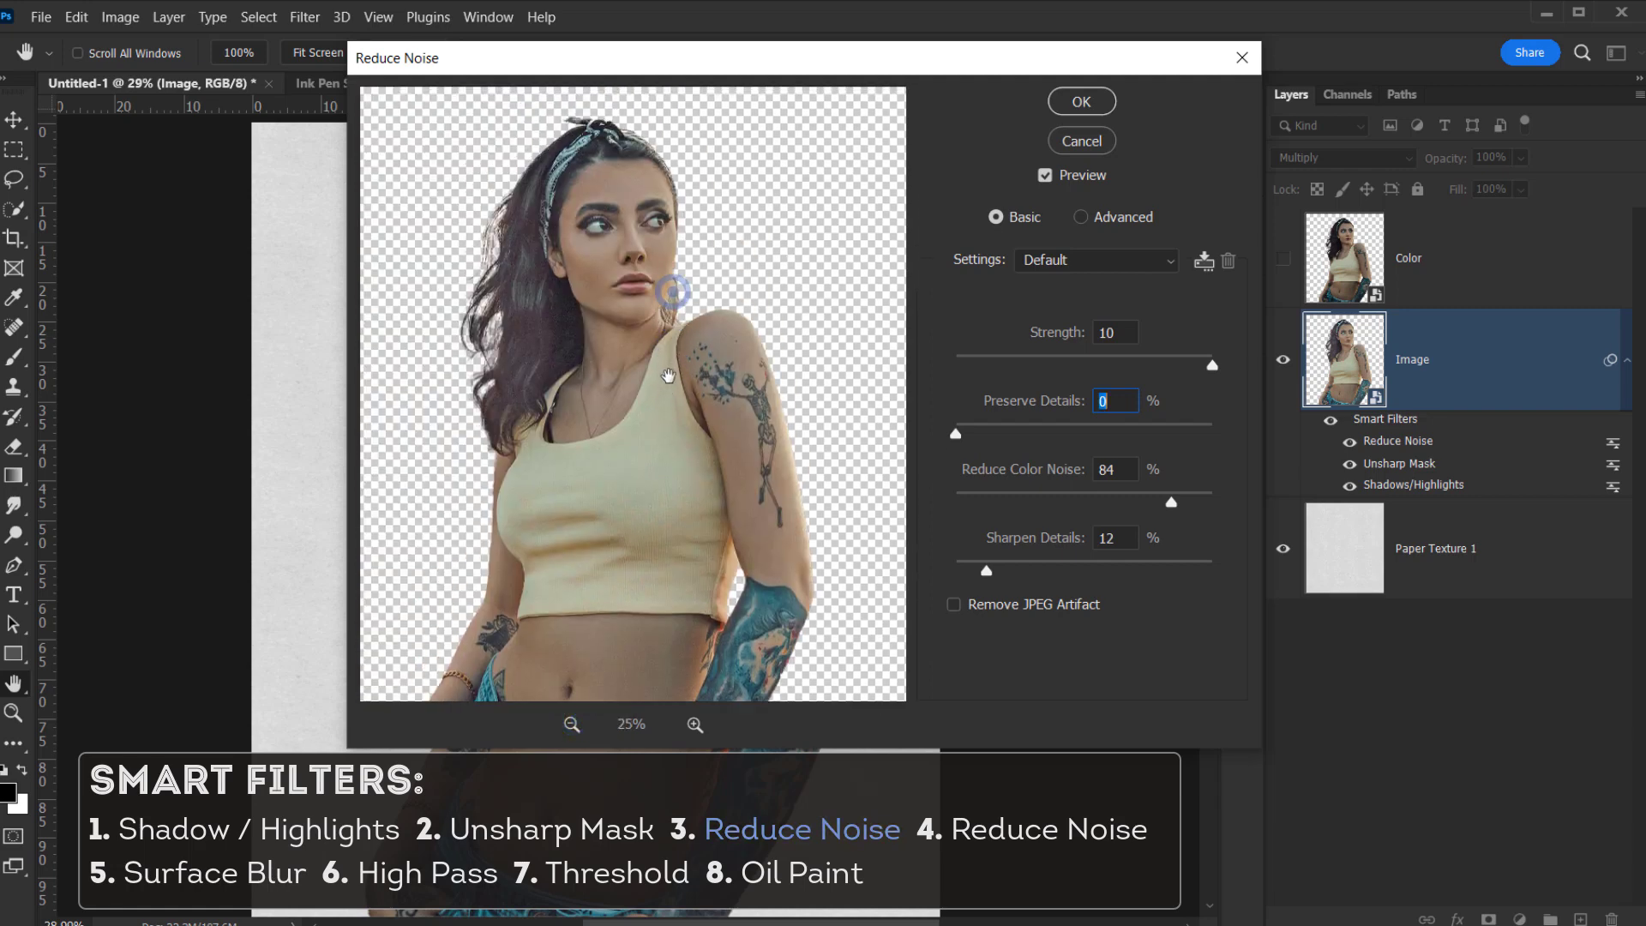
pyautogui.click(1123, 329)
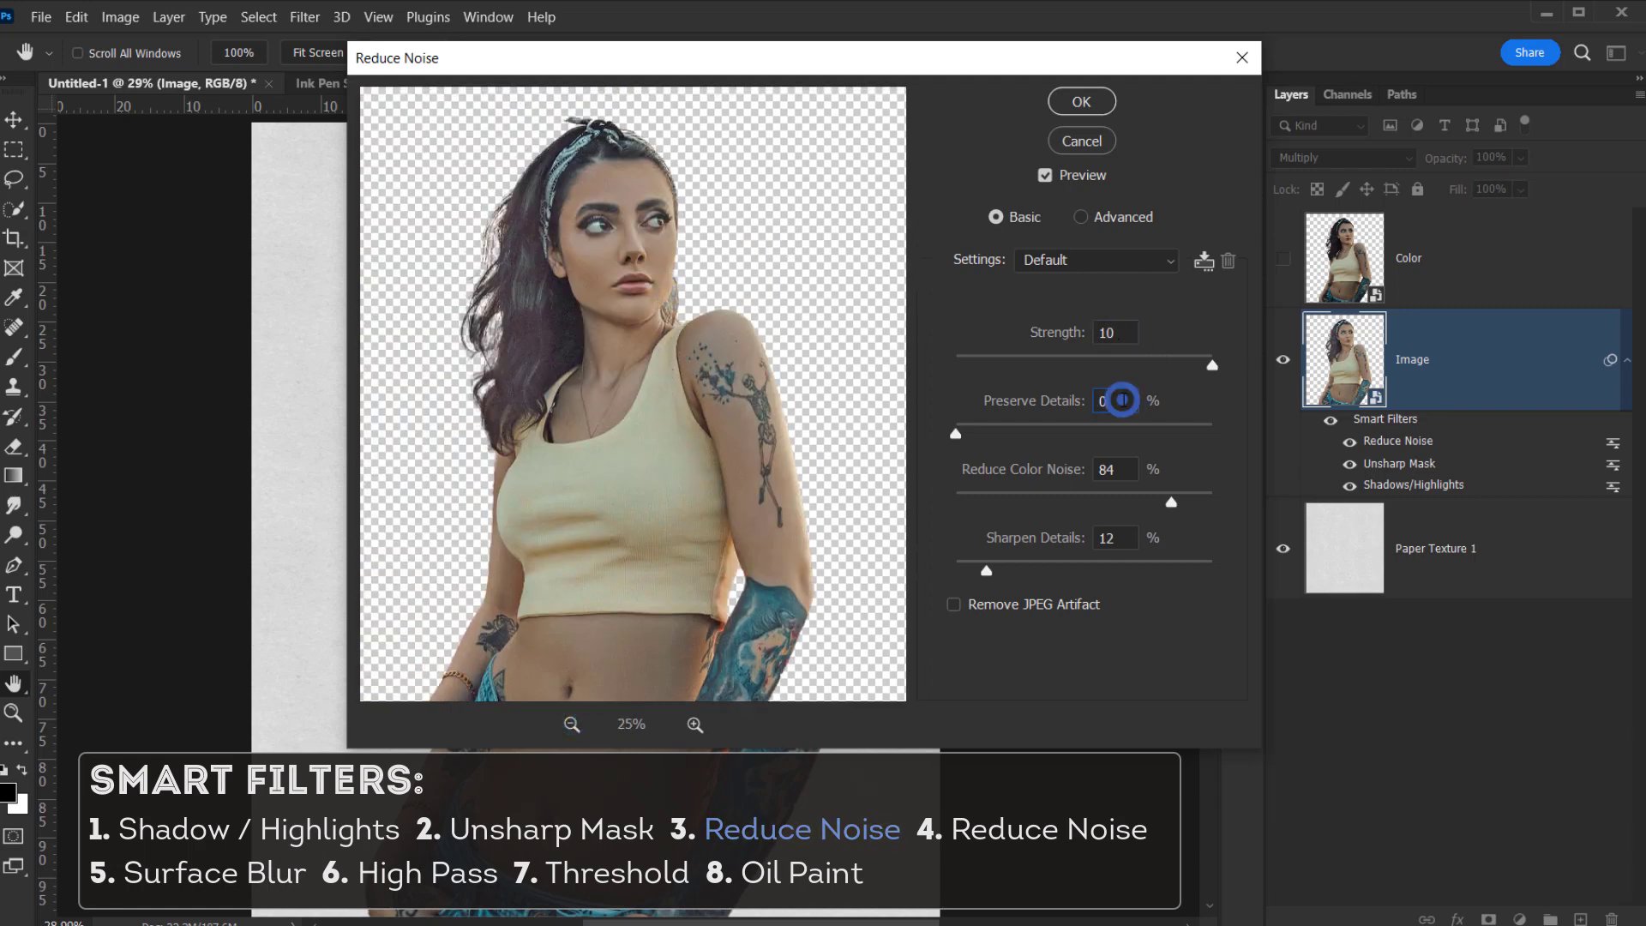
pyautogui.click(1114, 469)
pyautogui.click(1115, 539)
pyautogui.click(1082, 101)
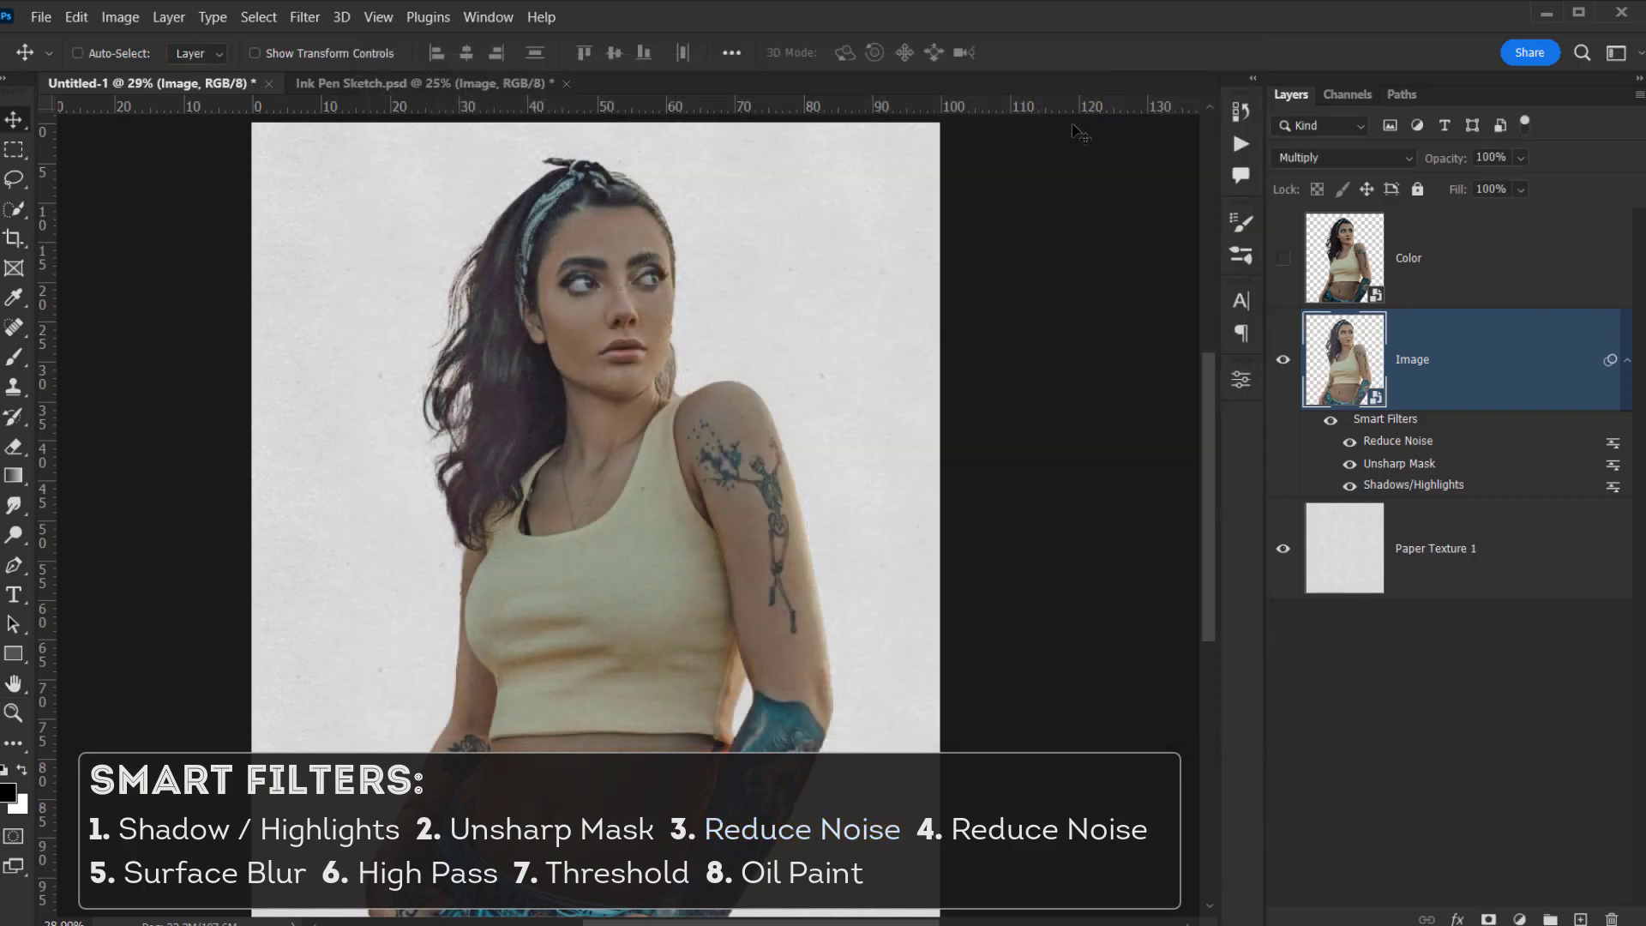
# - Add a second Reduce Noise filter at strength 10 and 84% colour noise
pyautogui.click(316, 15)
pyautogui.moveTo(494, 406)
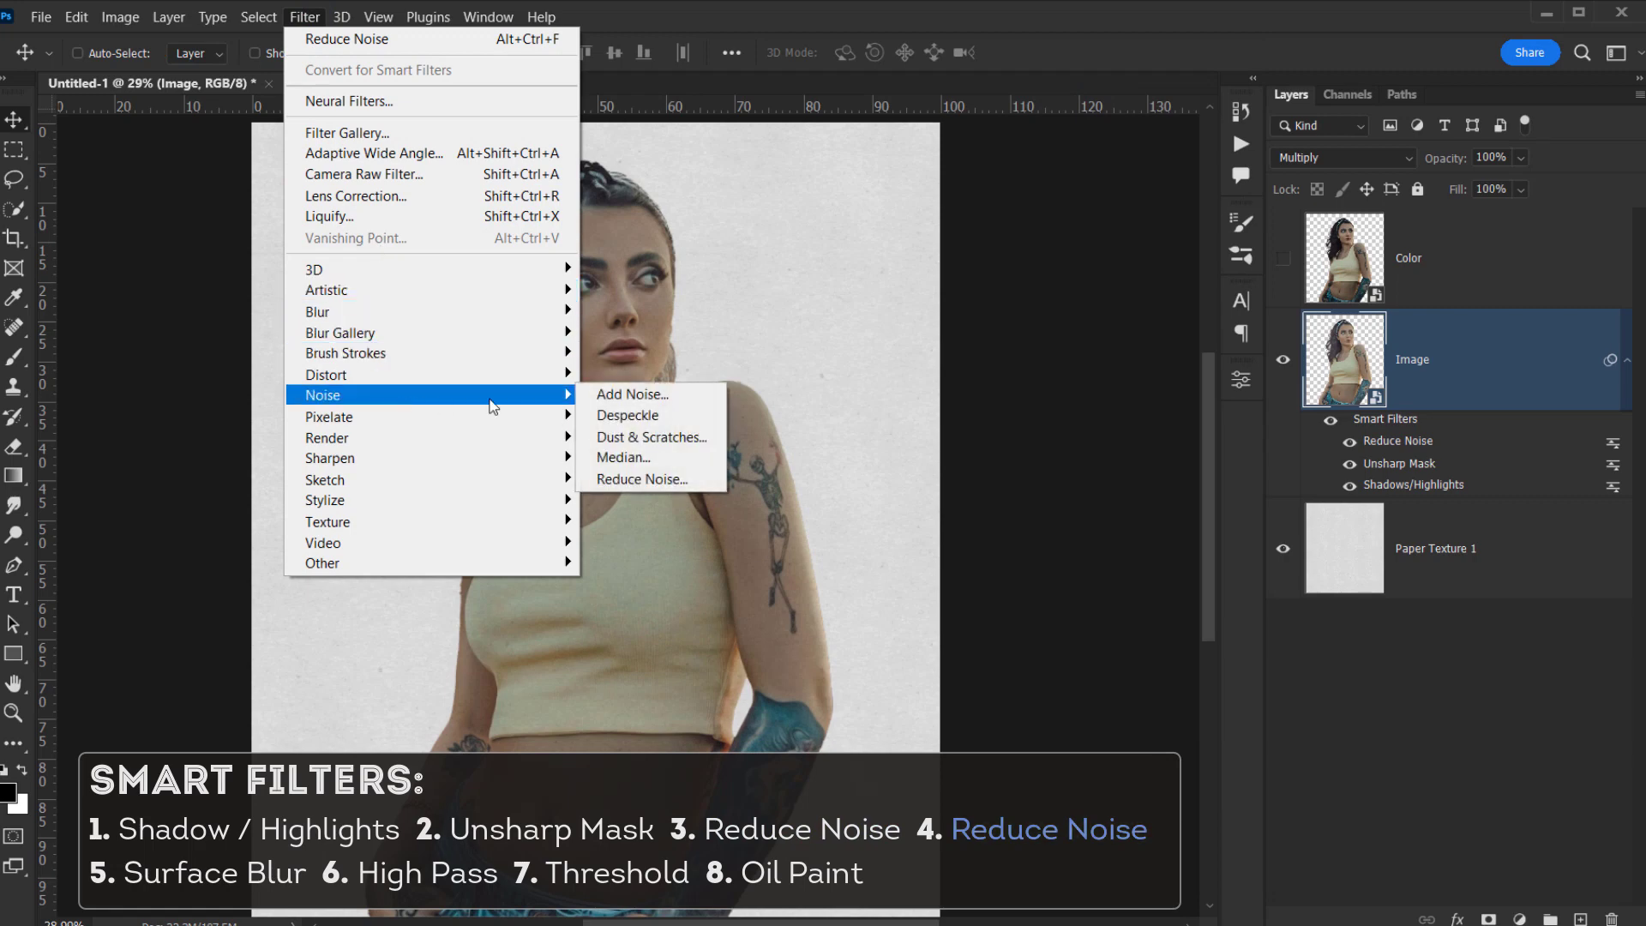
pyautogui.click(638, 476)
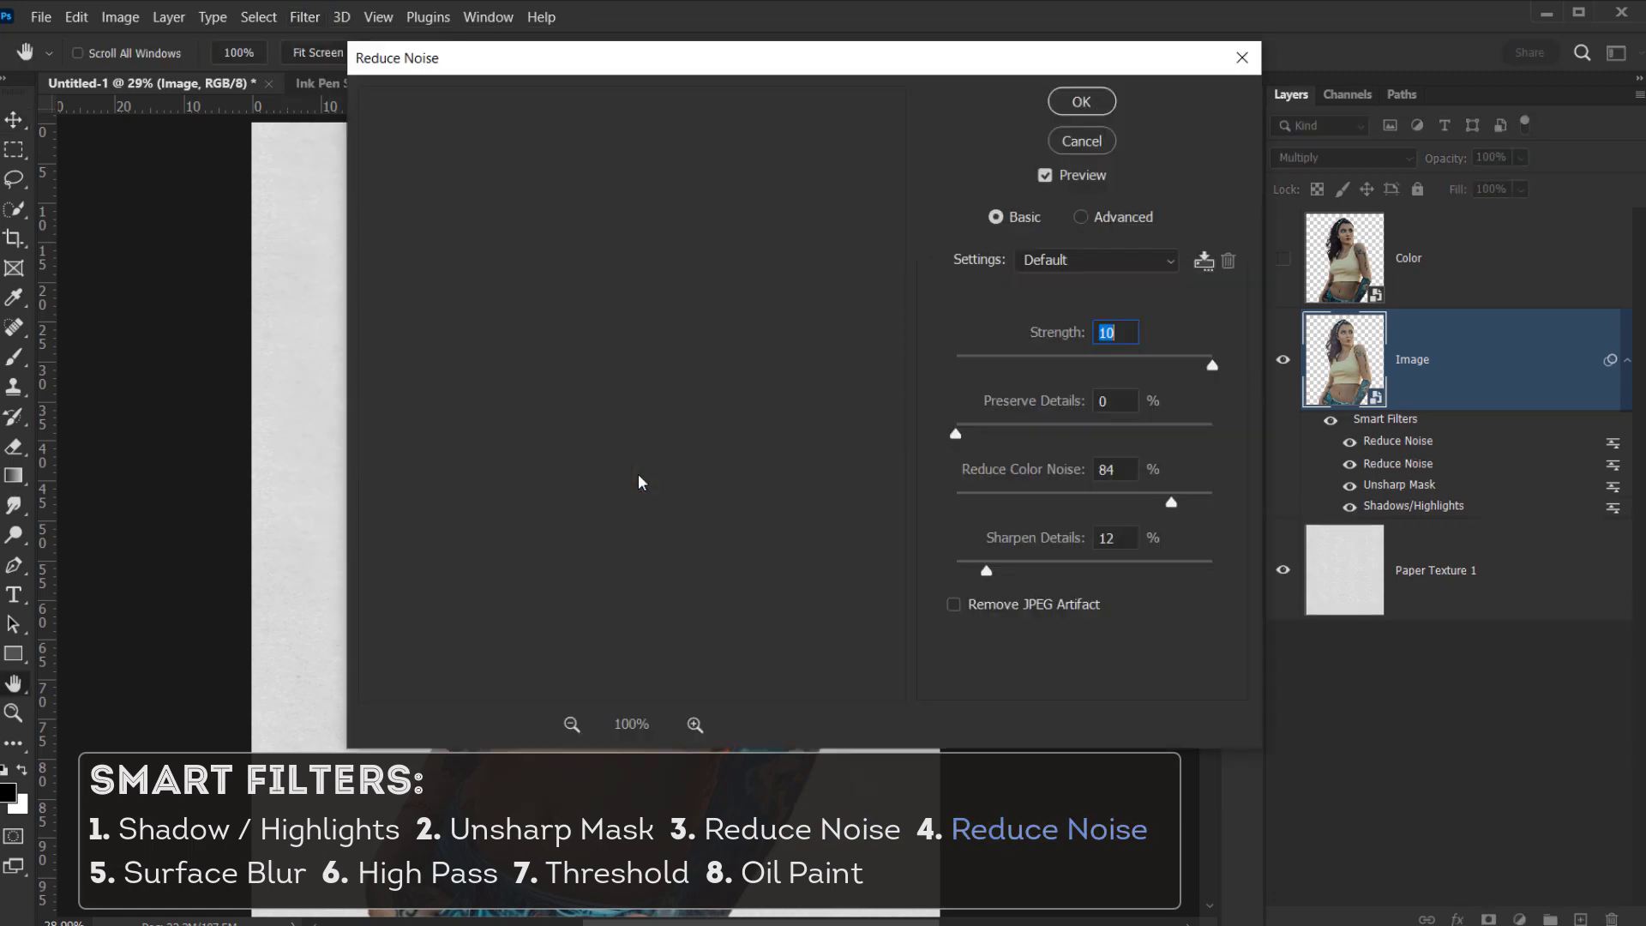
pyautogui.click(572, 724)
pyautogui.click(571, 723)
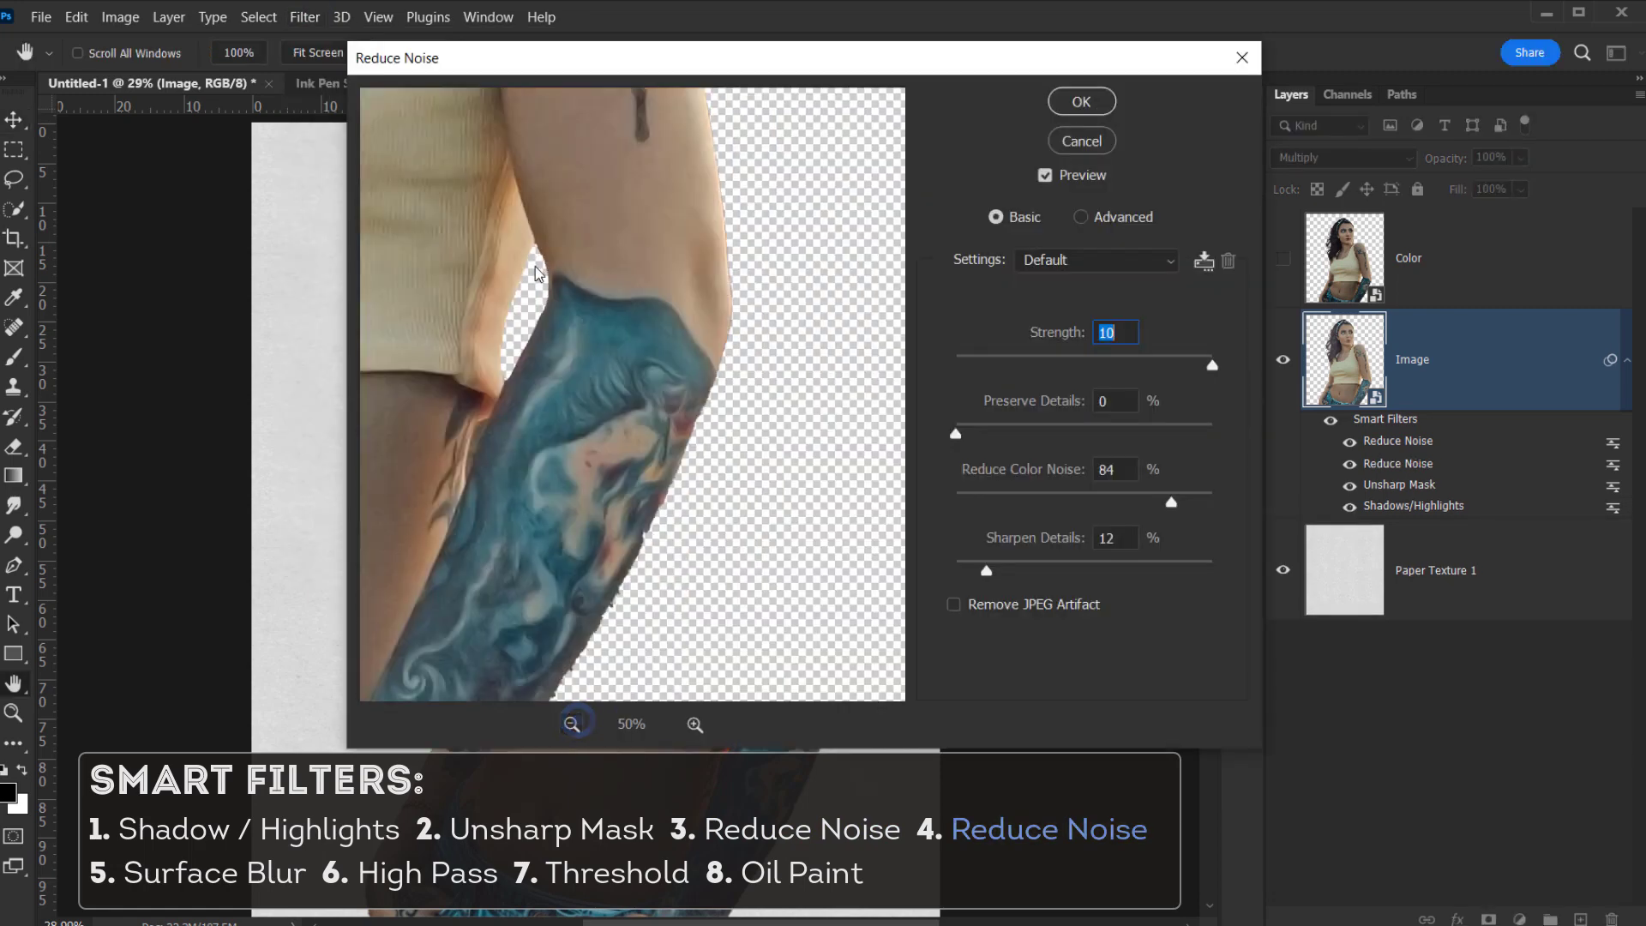
pyautogui.moveTo(532, 255); pyautogui.dragTo(665, 550)
pyautogui.click(1083, 102)
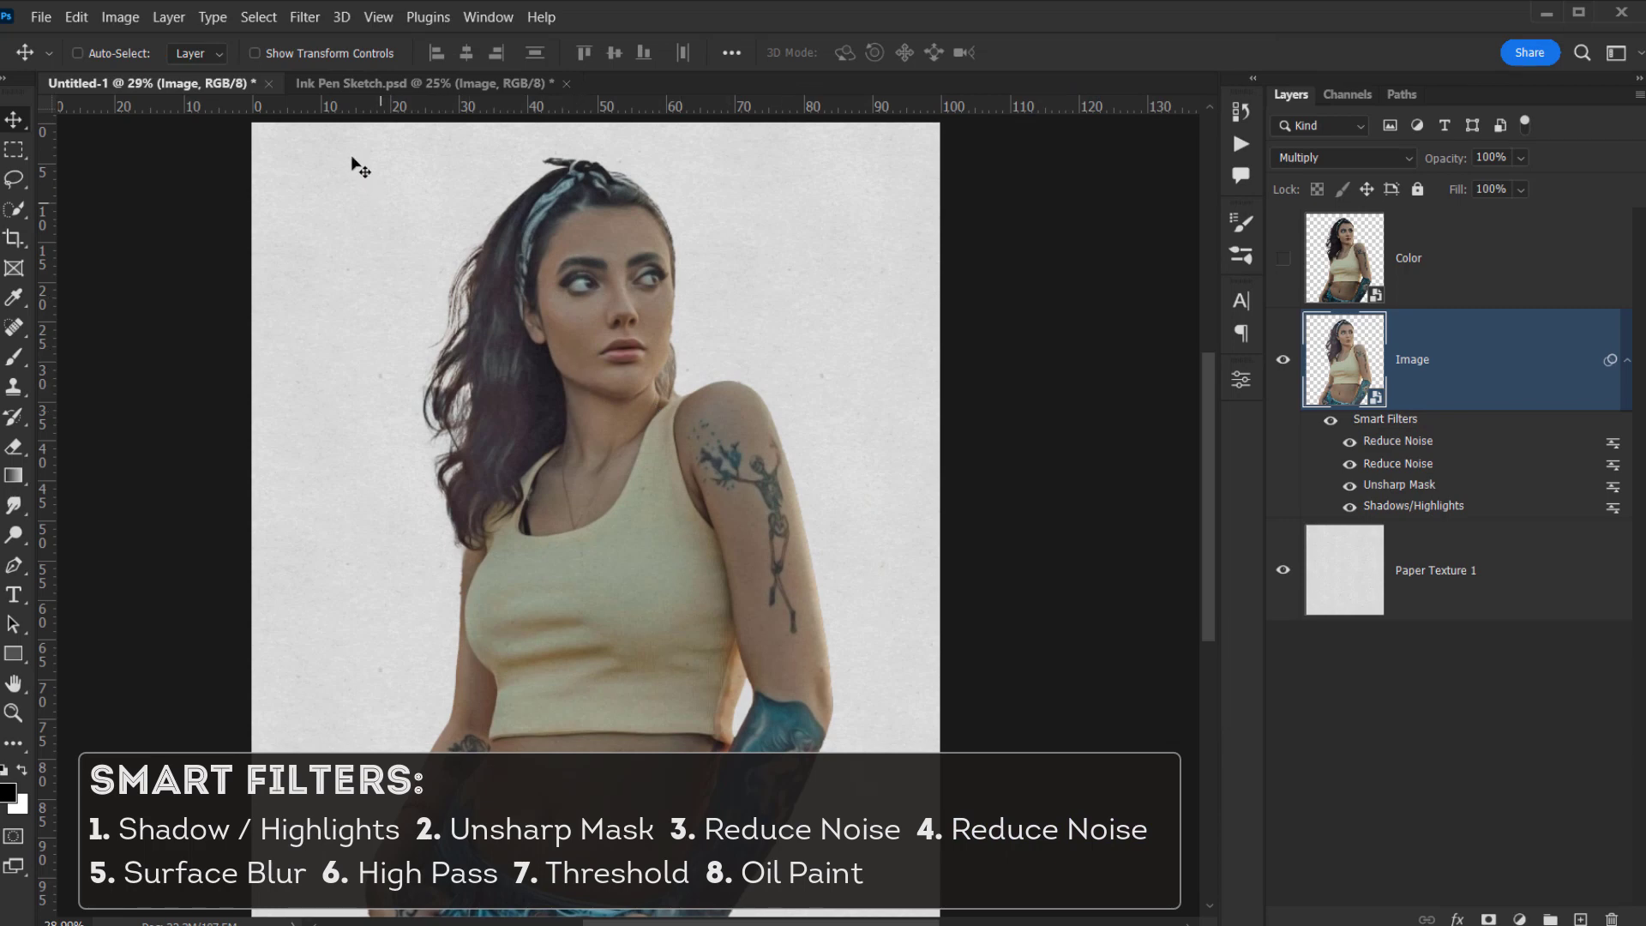
# - Apply Surface Blur at radius 16 px and threshold 25 levels, comparing with preview toggled off
pyautogui.click(304, 17)
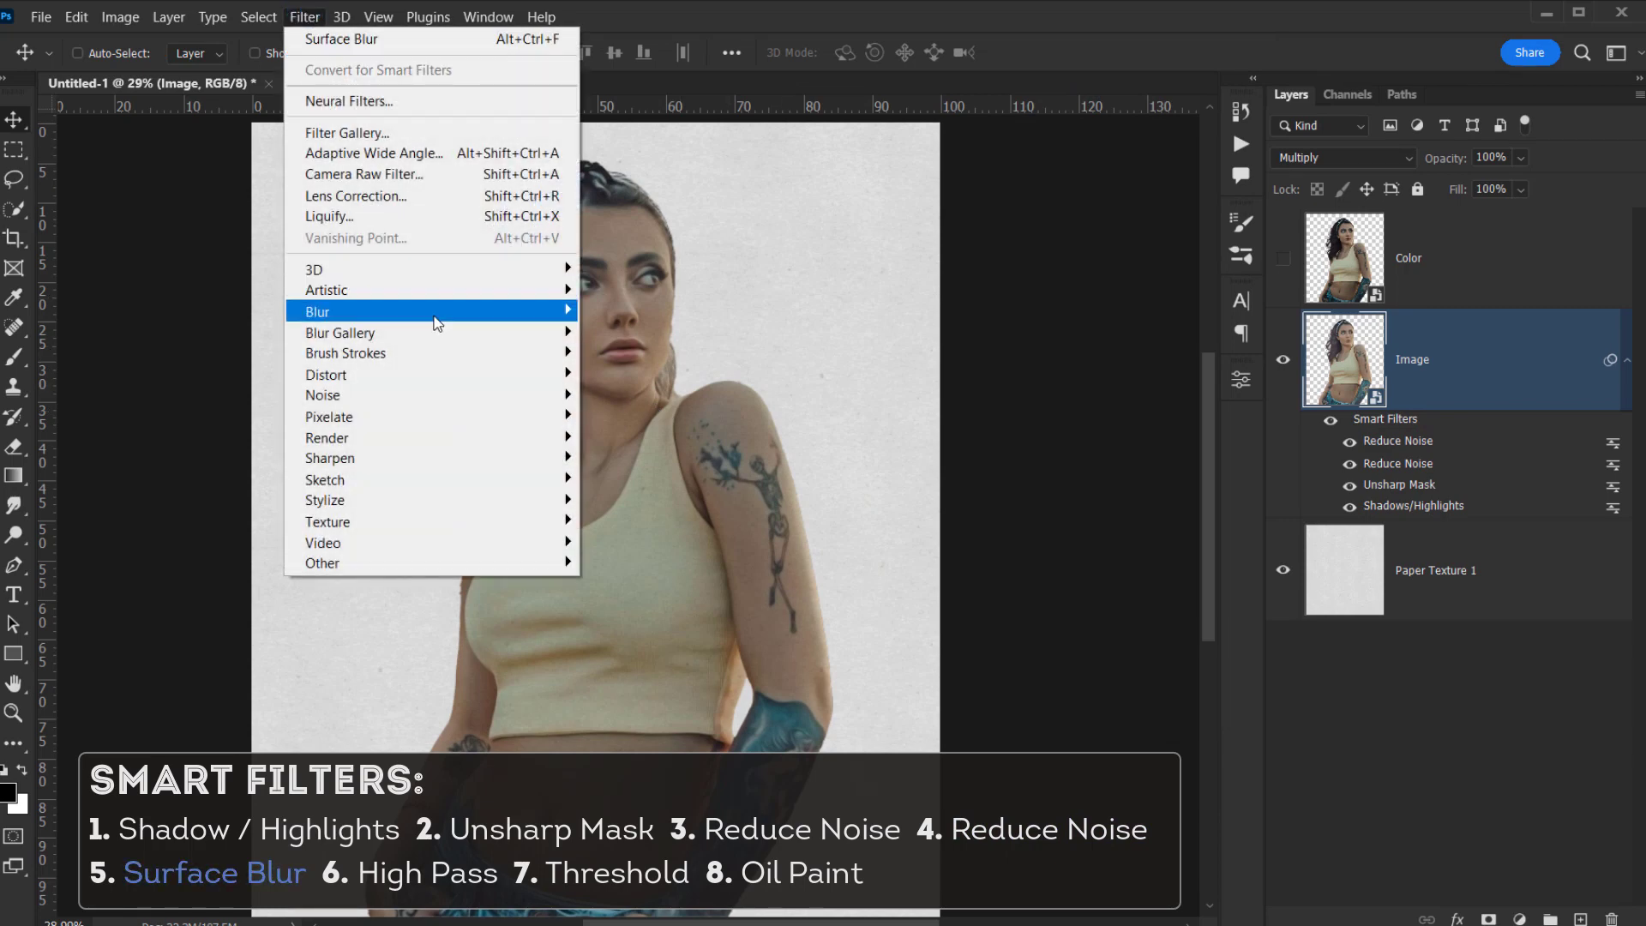
pyautogui.moveTo(437, 323)
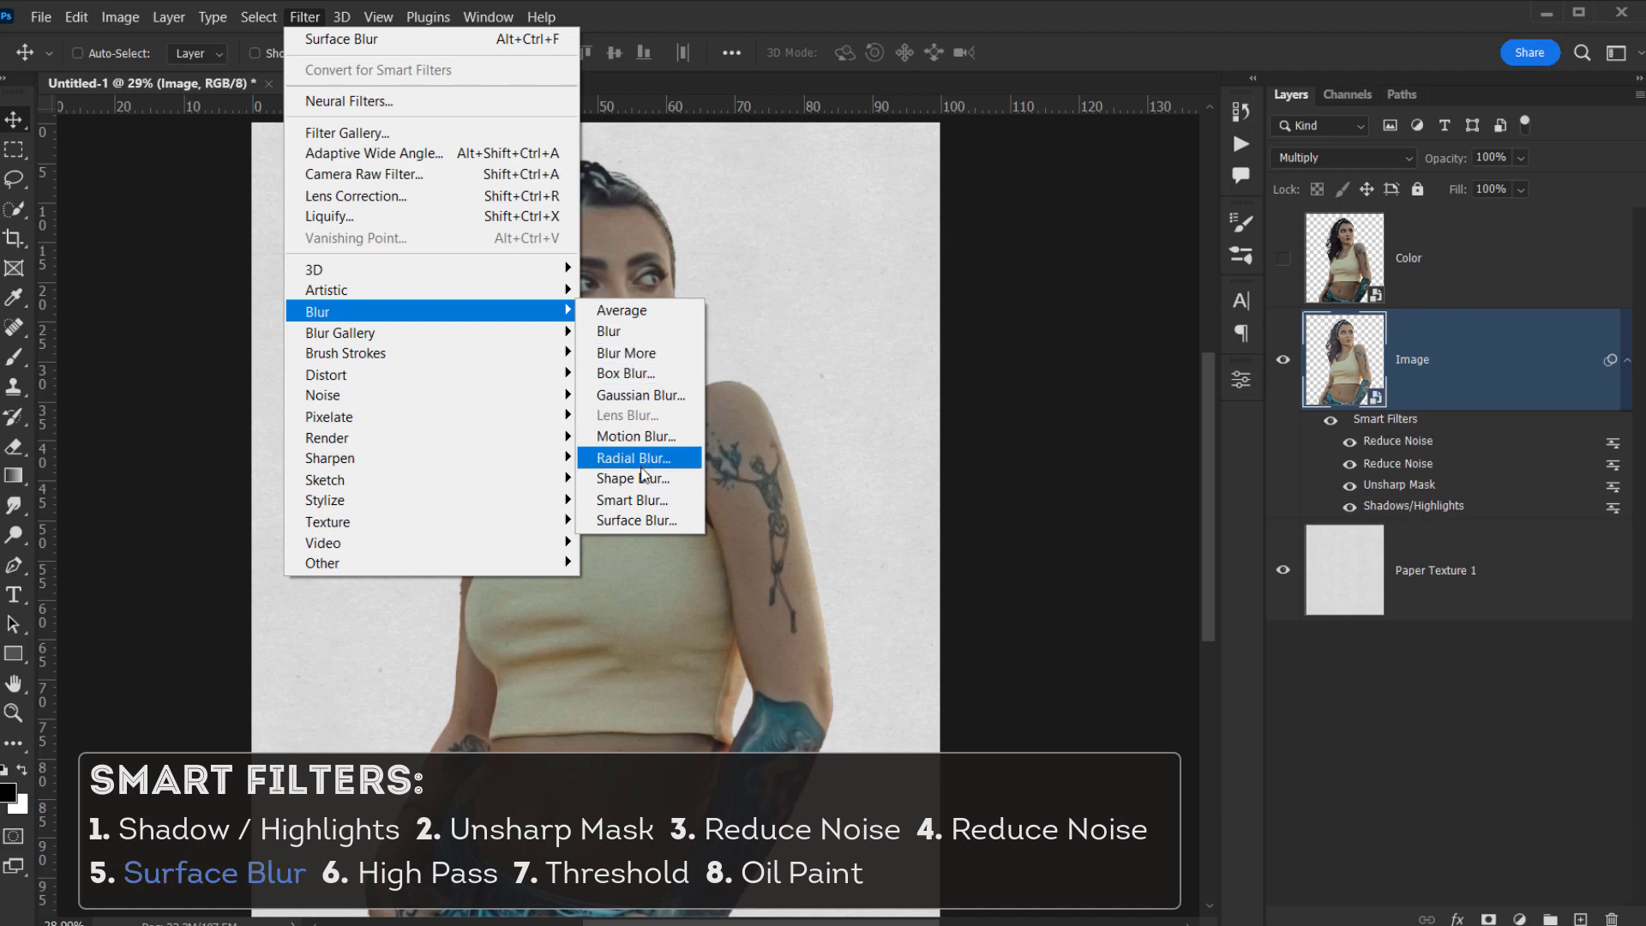
pyautogui.click(697, 525)
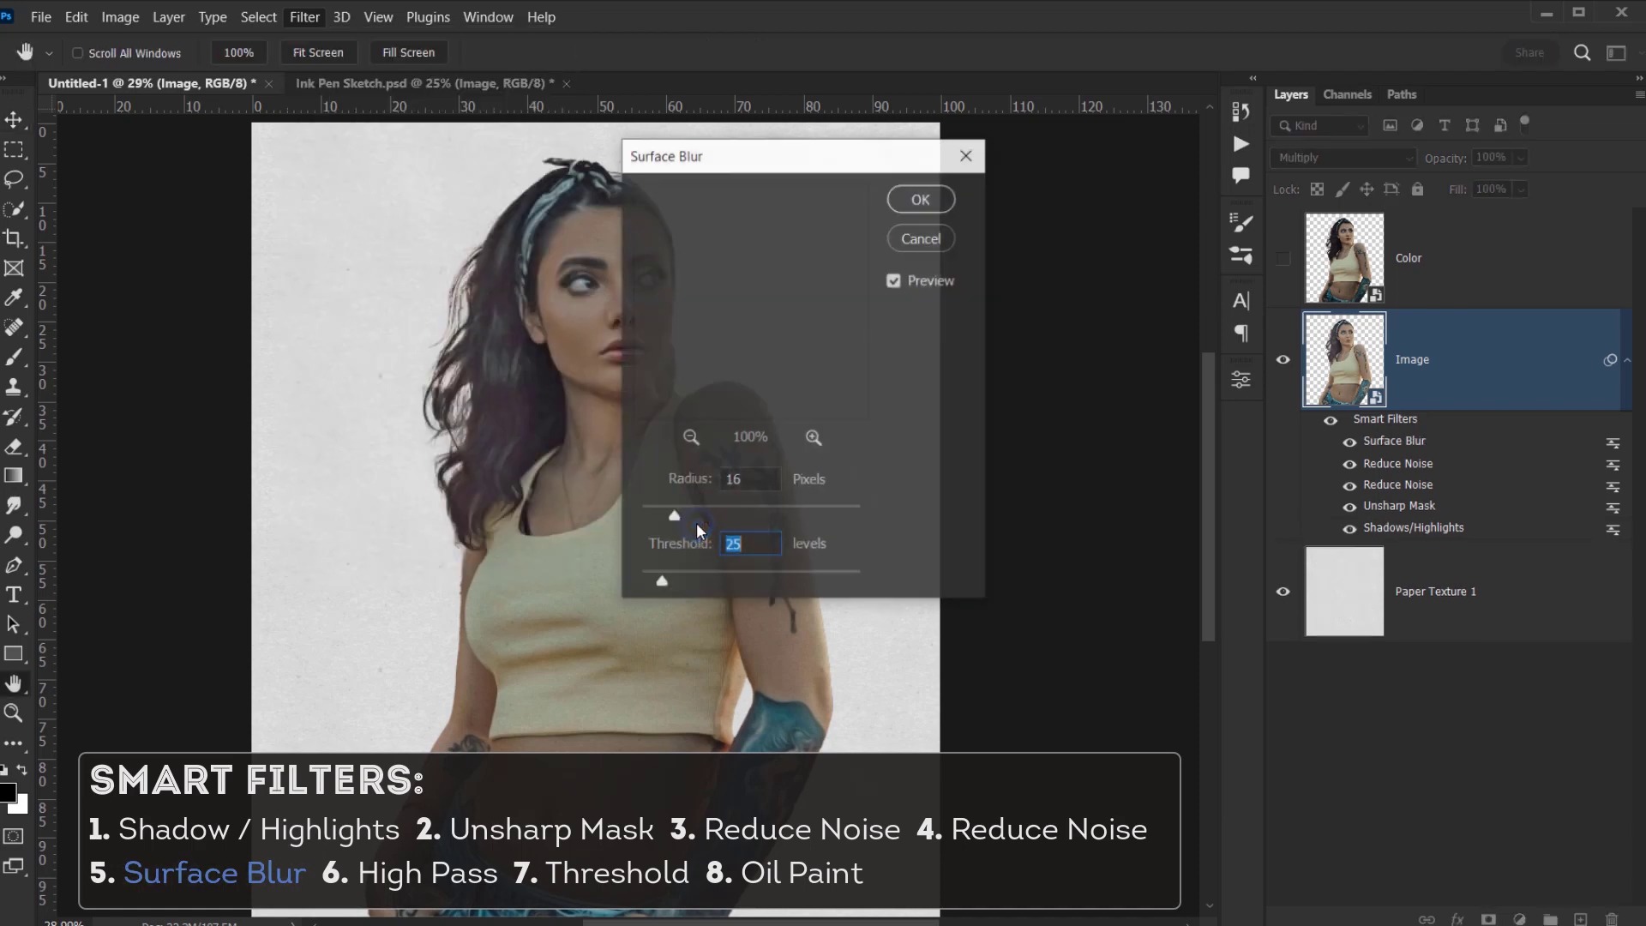
pyautogui.click(688, 435)
pyautogui.click(688, 436)
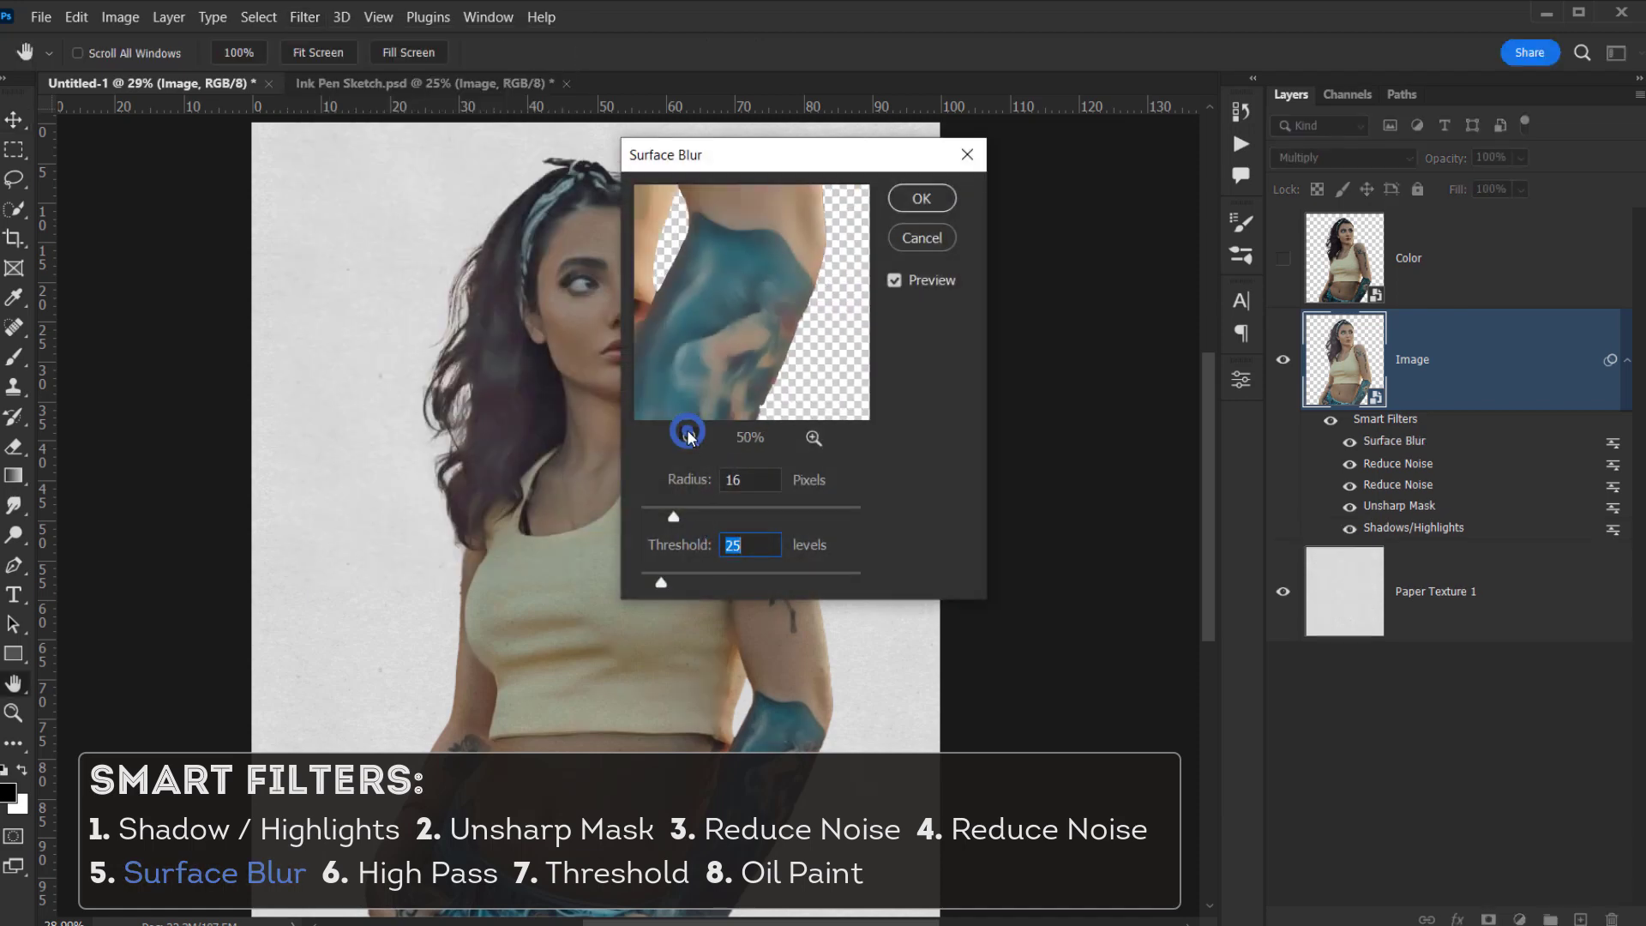
pyautogui.click(688, 436)
pyautogui.moveTo(656, 202); pyautogui.dragTo(771, 331)
pyautogui.click(758, 484)
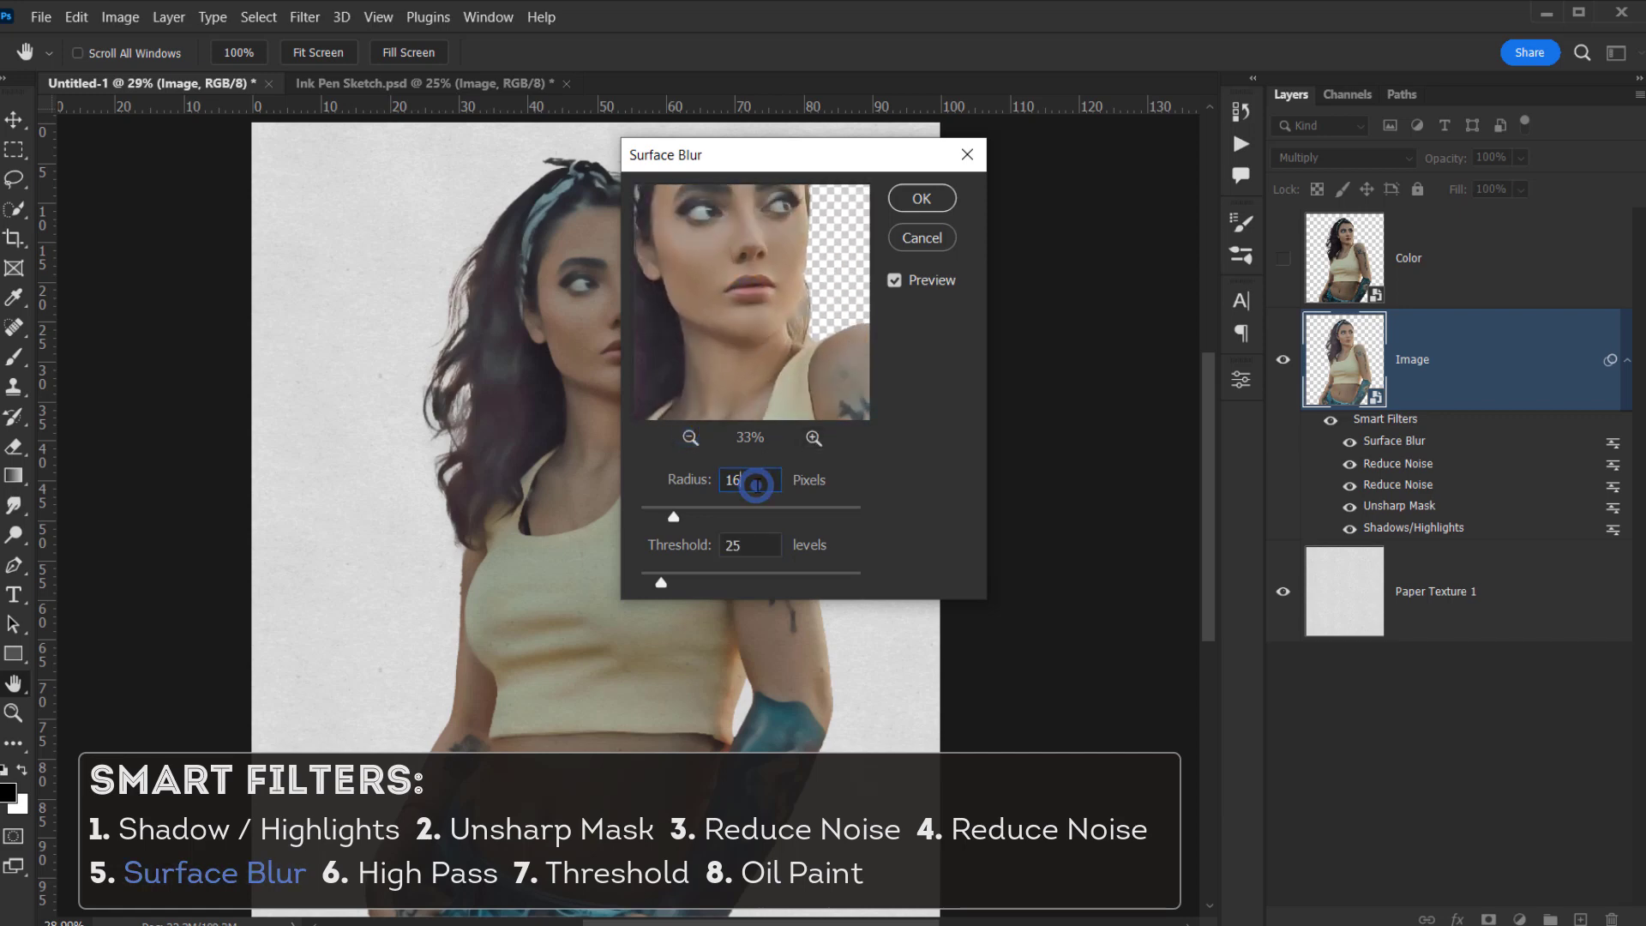
pyautogui.click(750, 542)
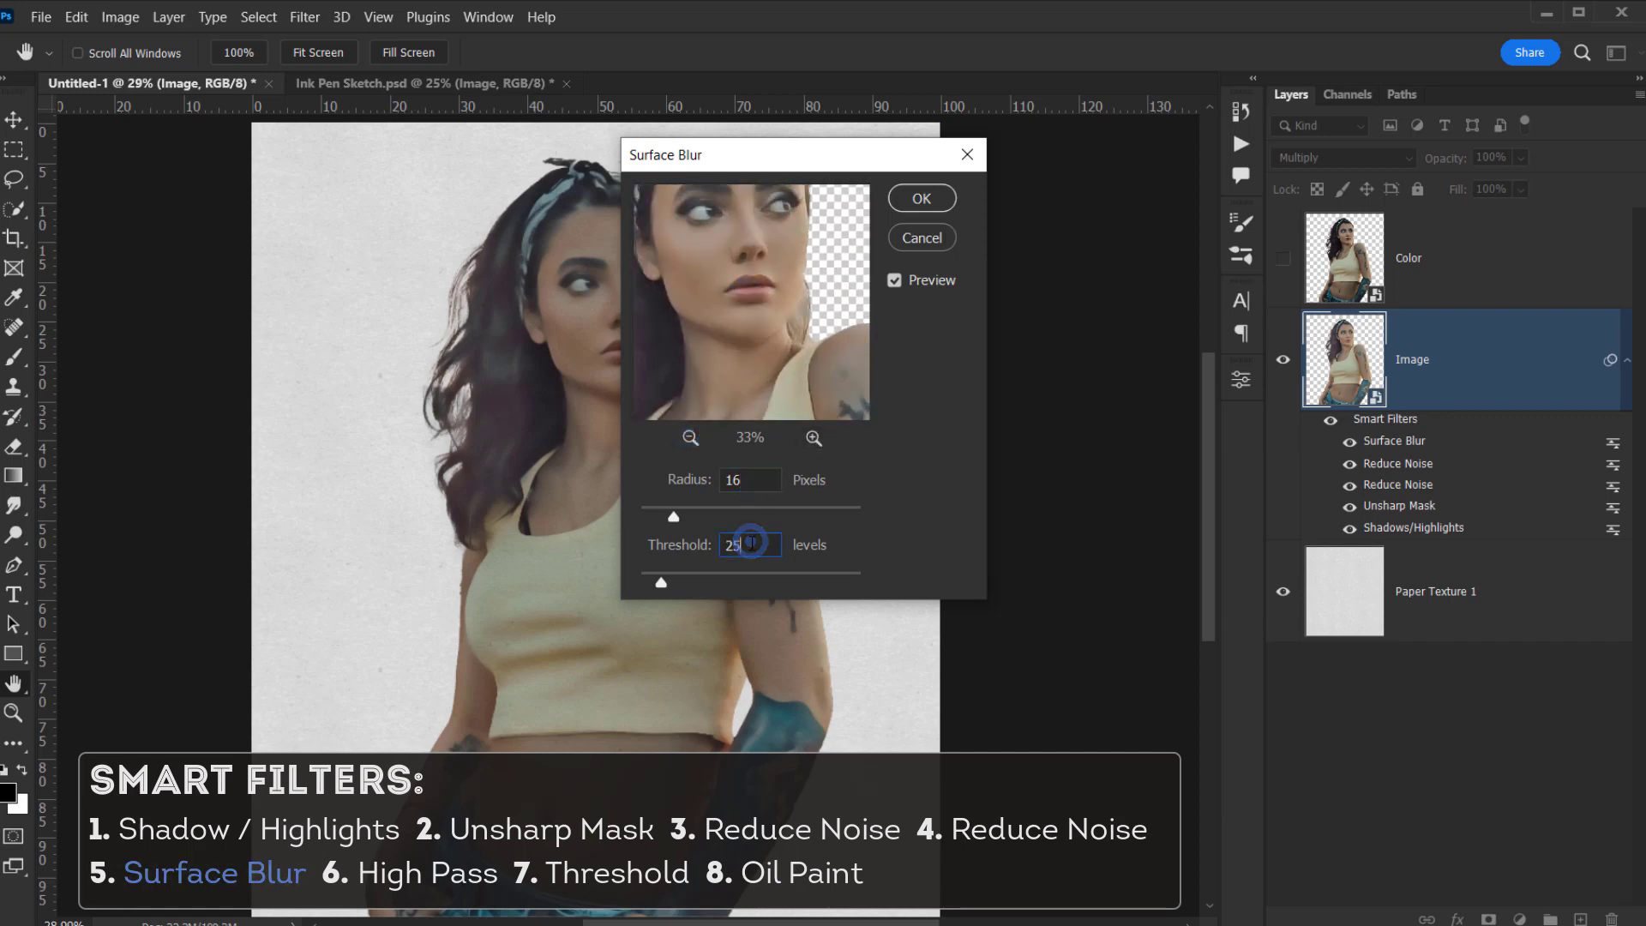
pyautogui.click(931, 283)
pyautogui.click(932, 278)
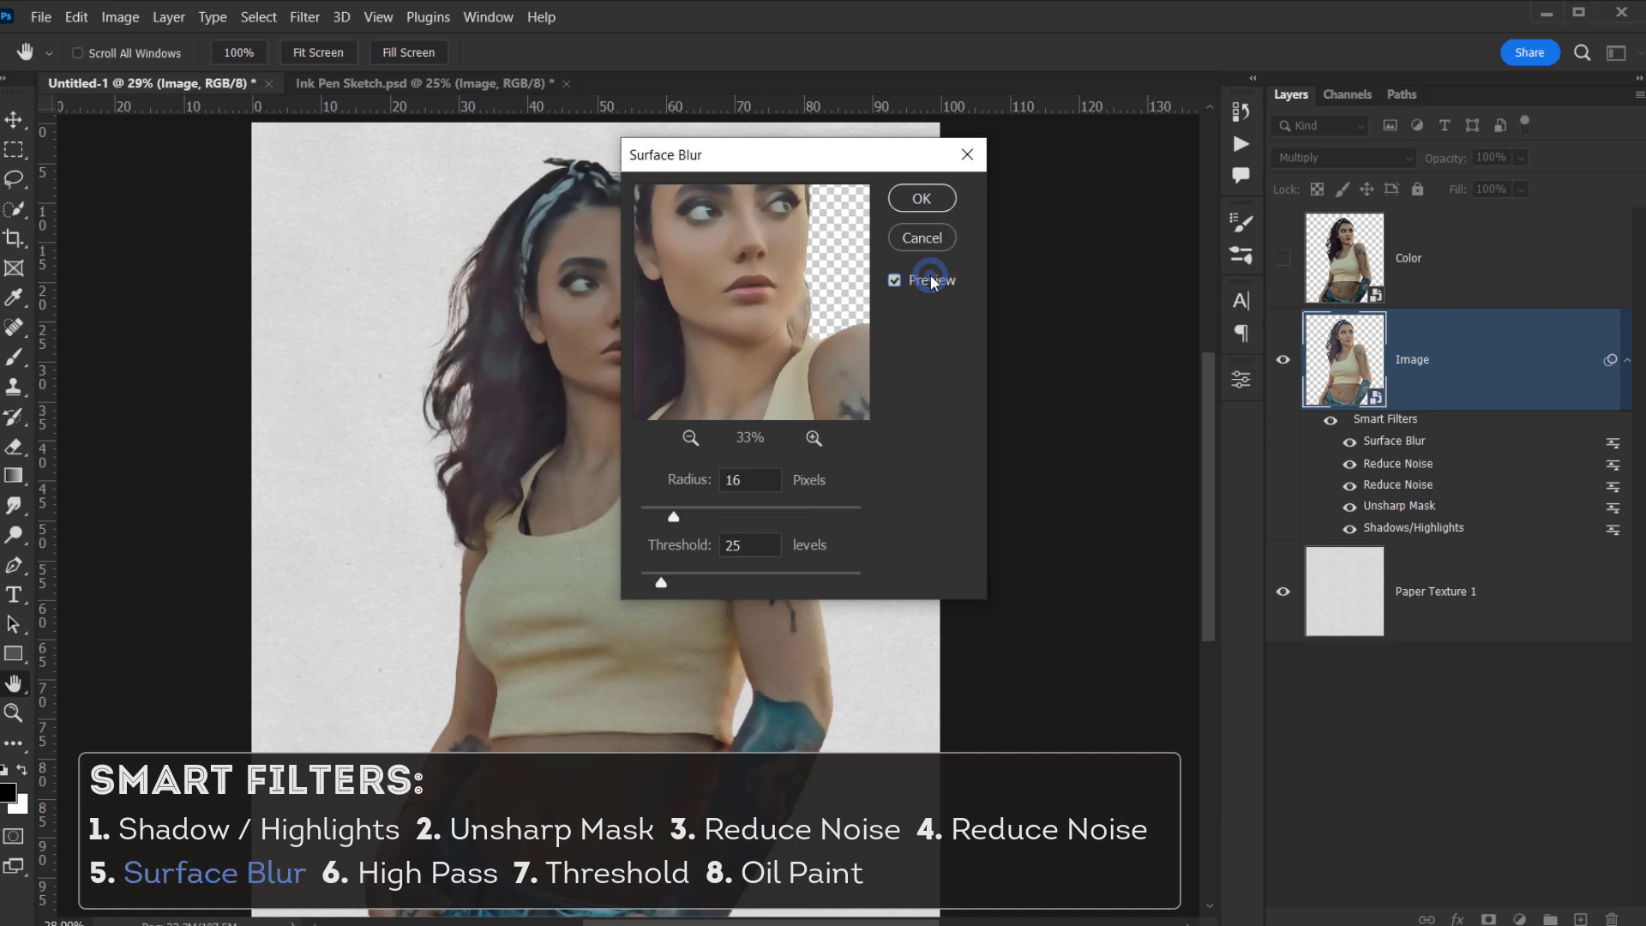
pyautogui.click(931, 208)
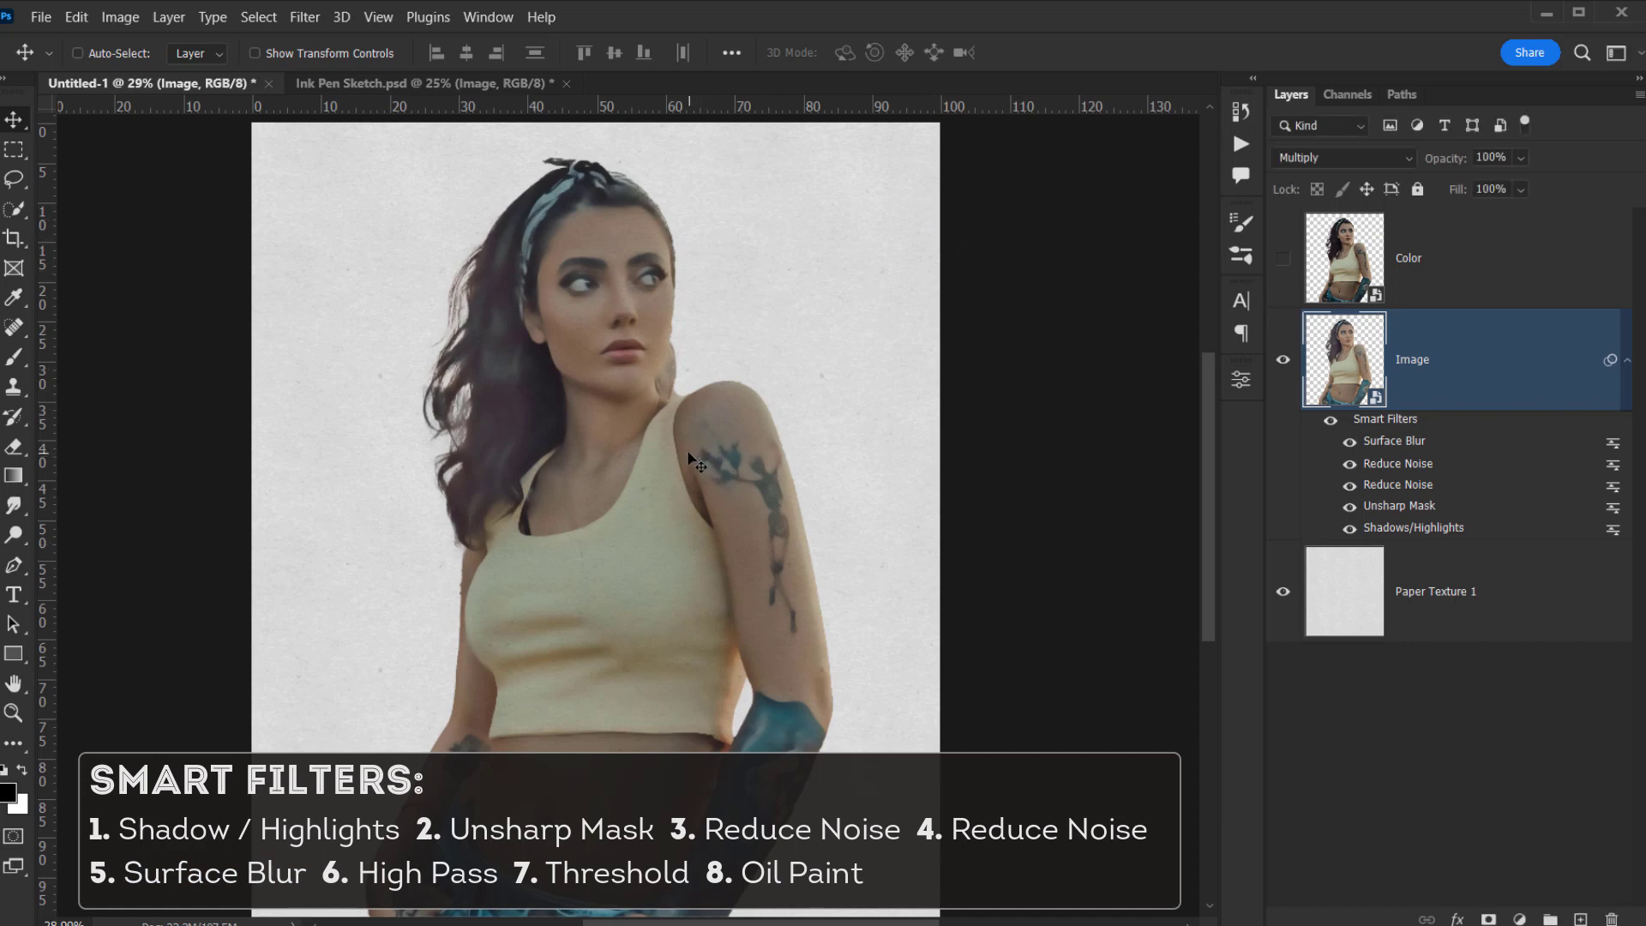
# - Apply a High Pass filter with a 1.7 radius to the portrait
pyautogui.click(304, 17)
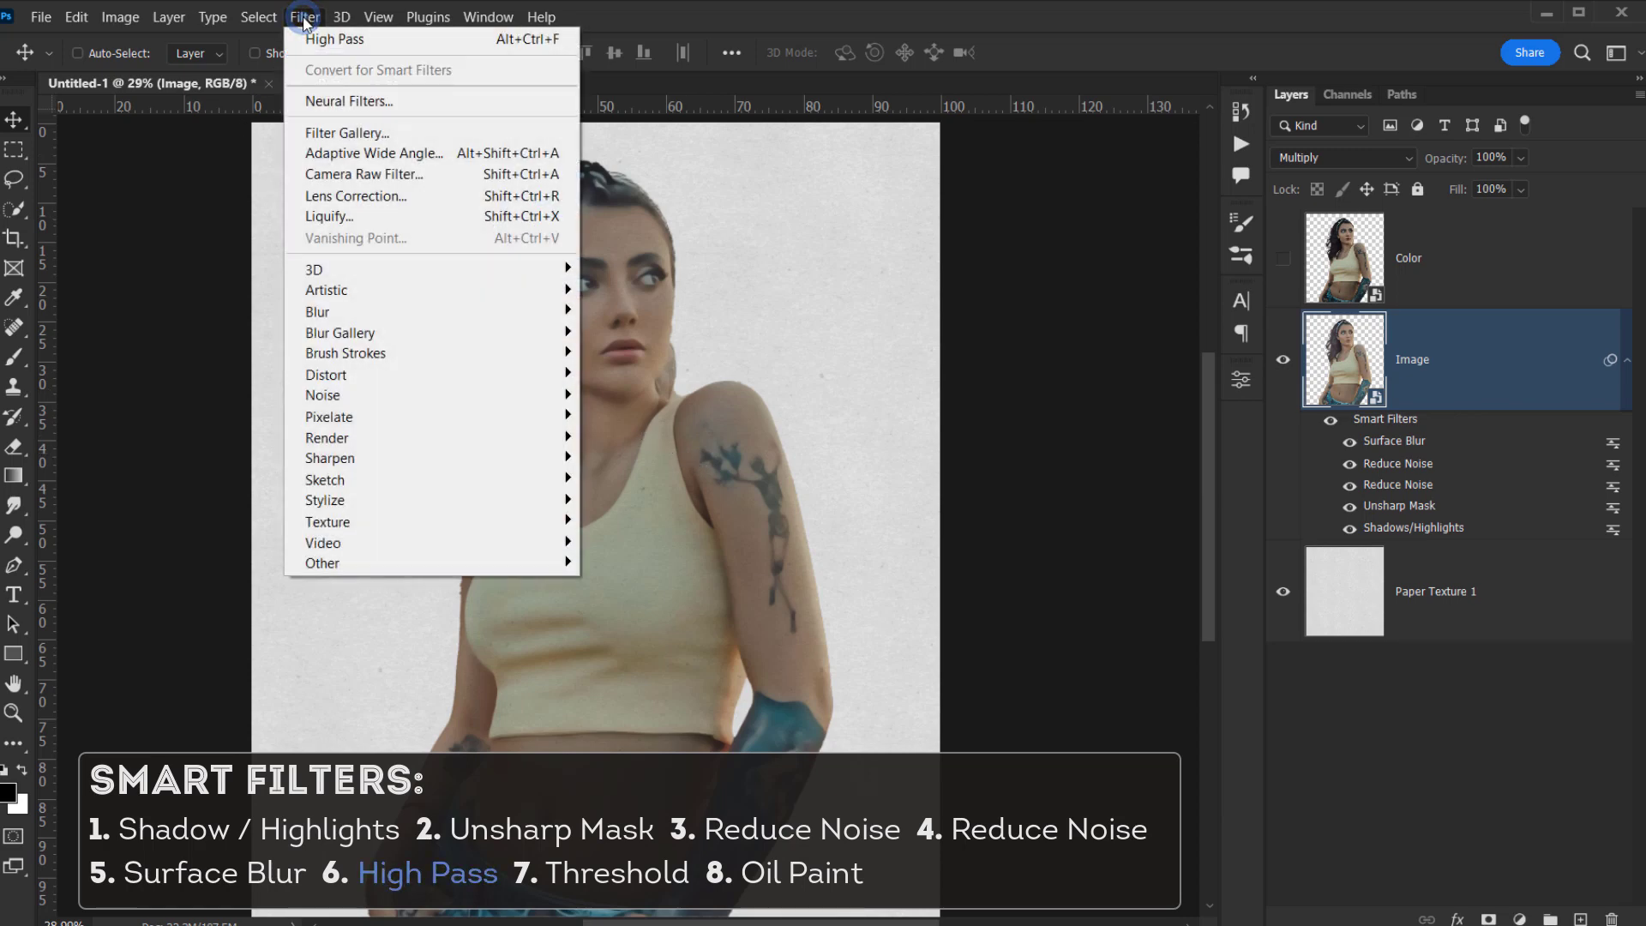
pyautogui.moveTo(446, 562)
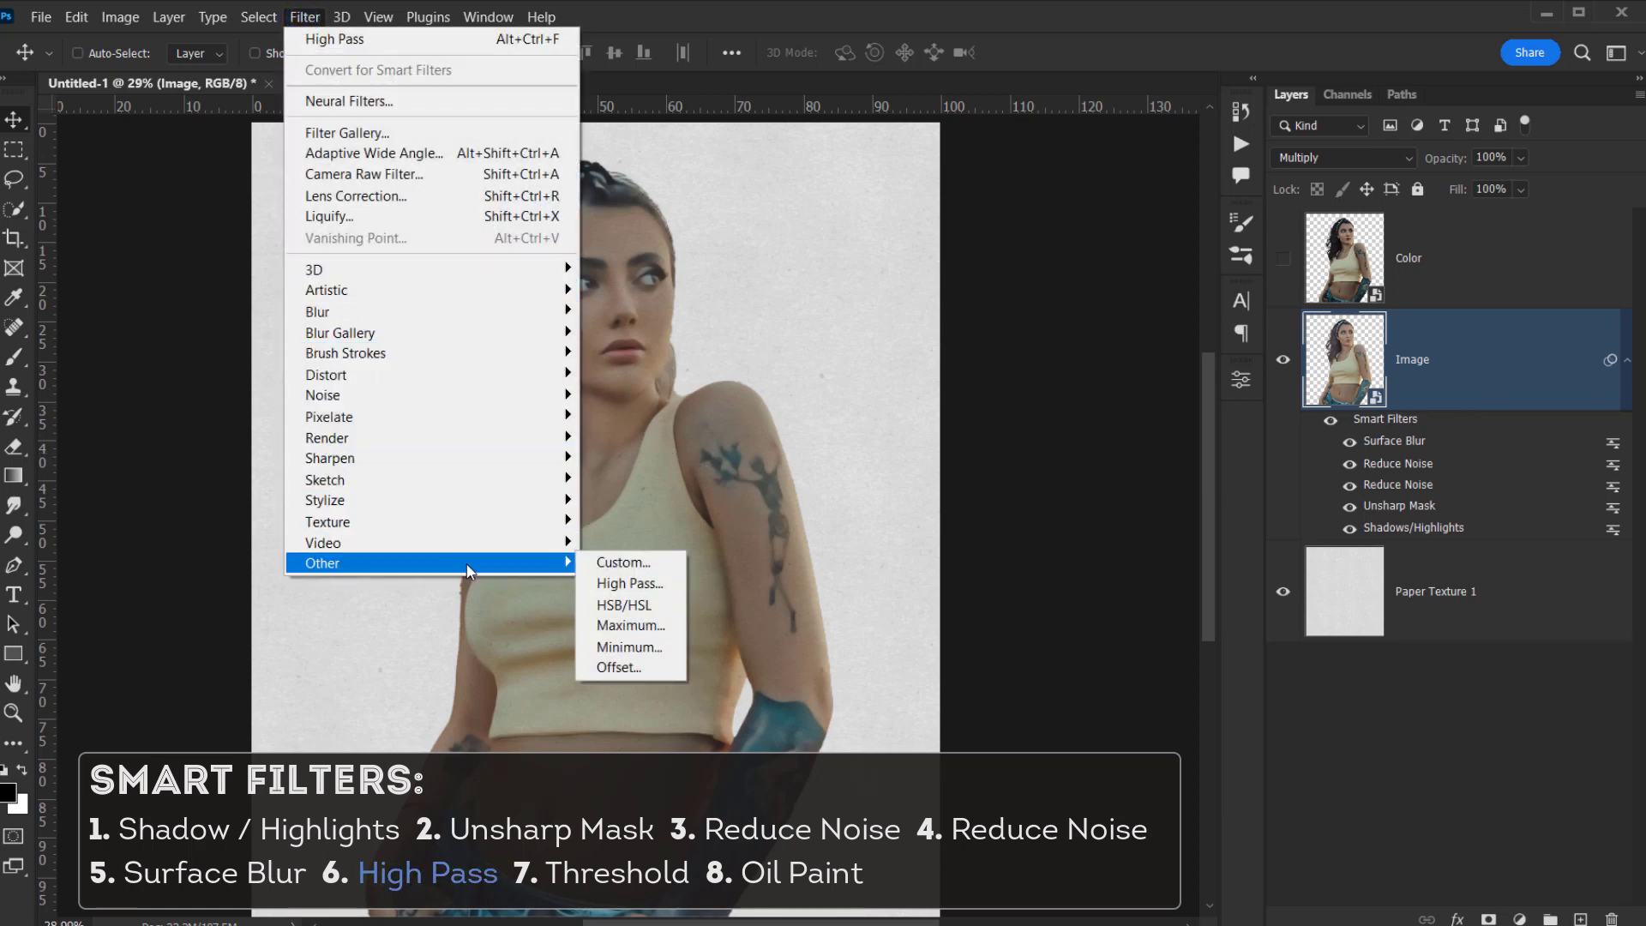
pyautogui.click(652, 584)
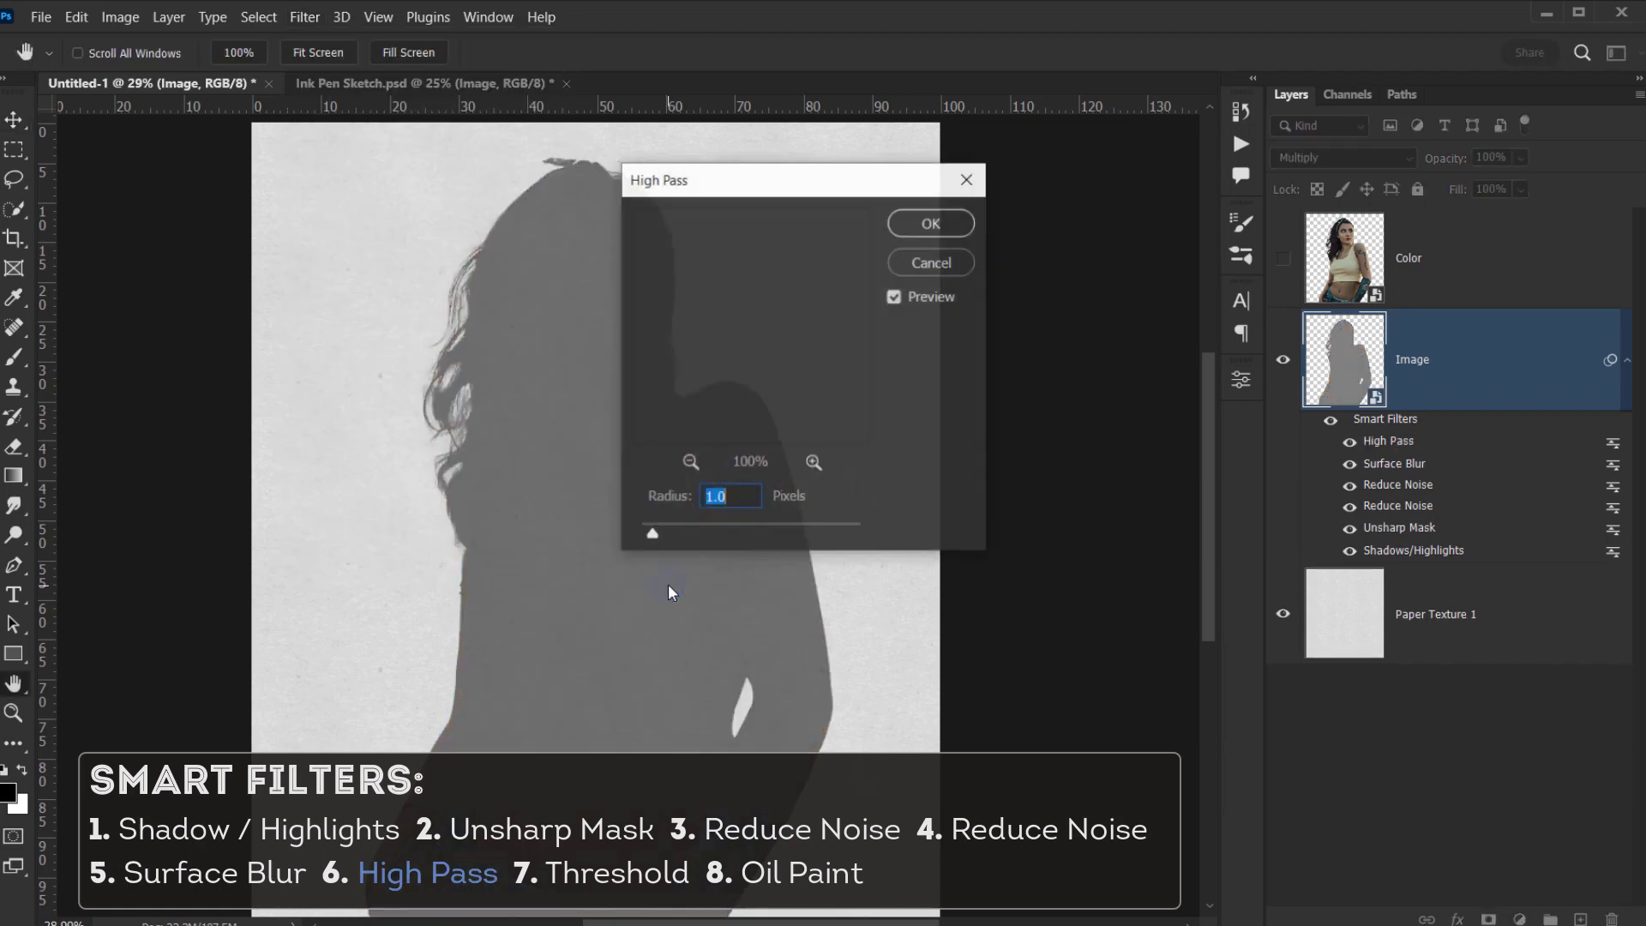
pyautogui.write('1.')
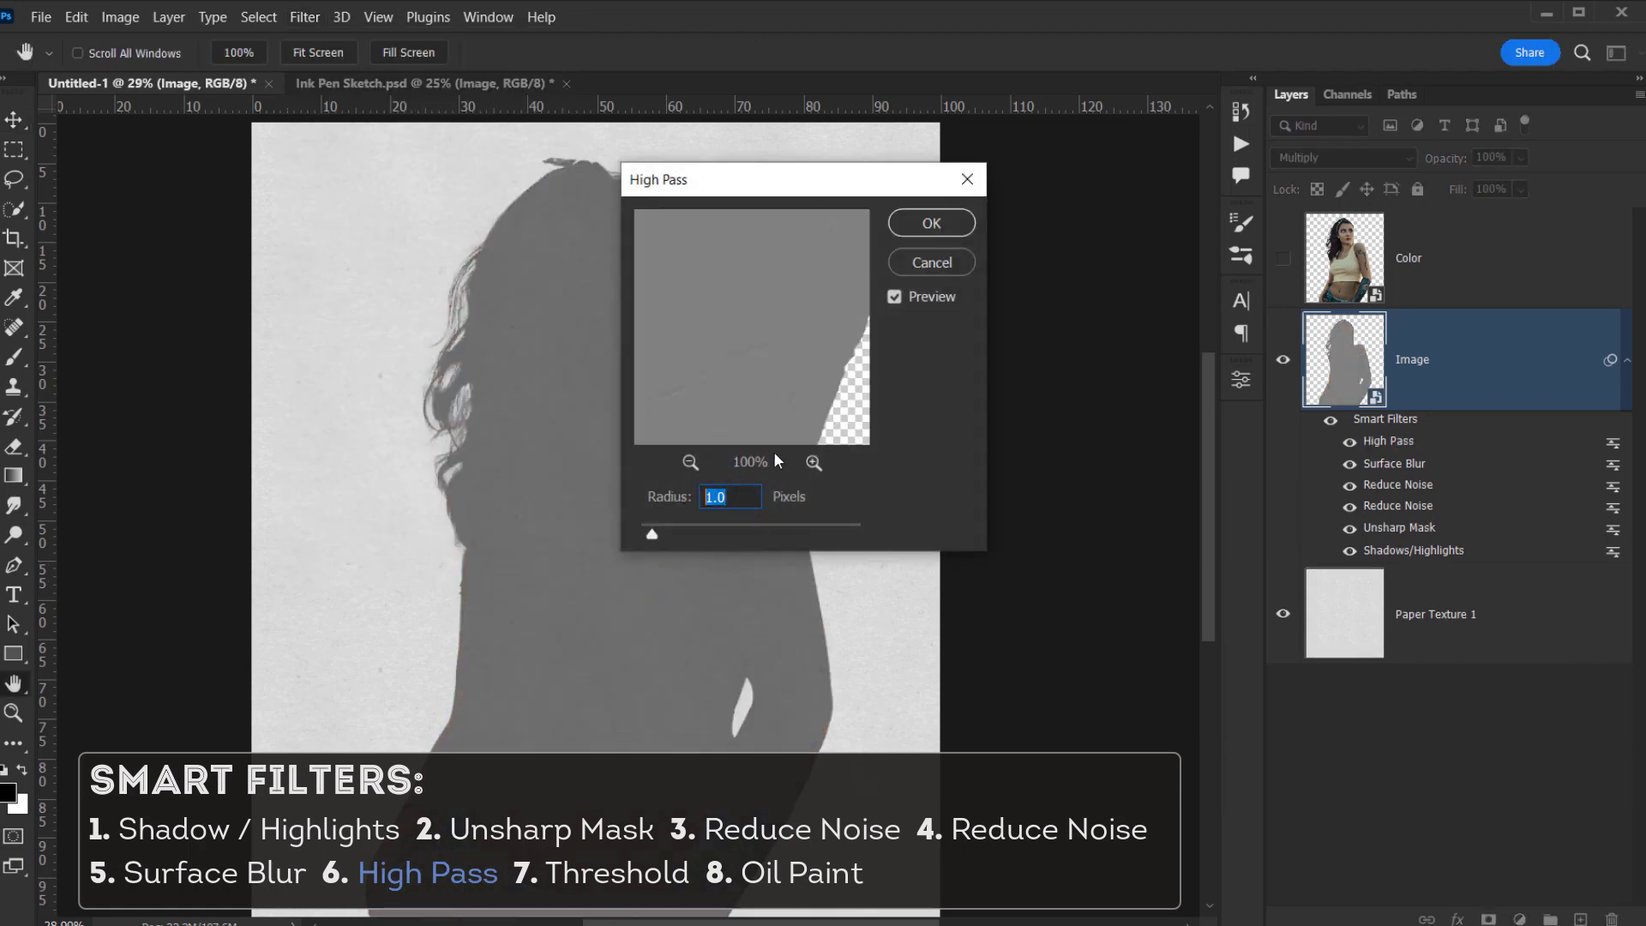
pyautogui.write('7')
pyautogui.click(955, 230)
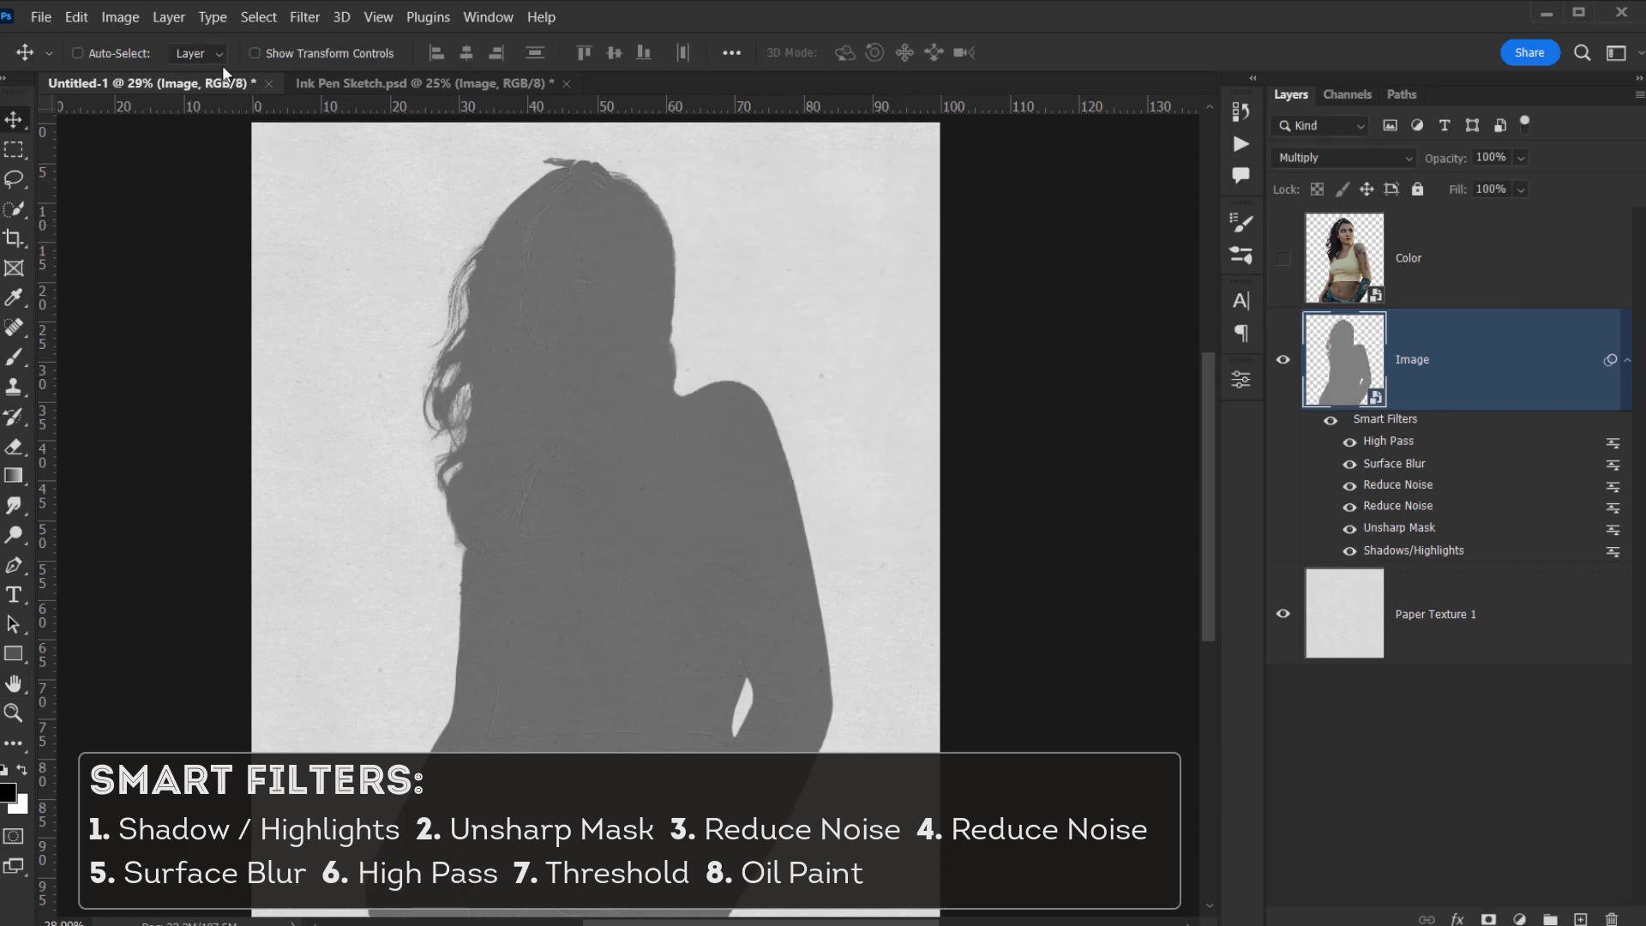
# - Add a Threshold adjustment at level 125 and toggle it to compare
pyautogui.click(120, 17)
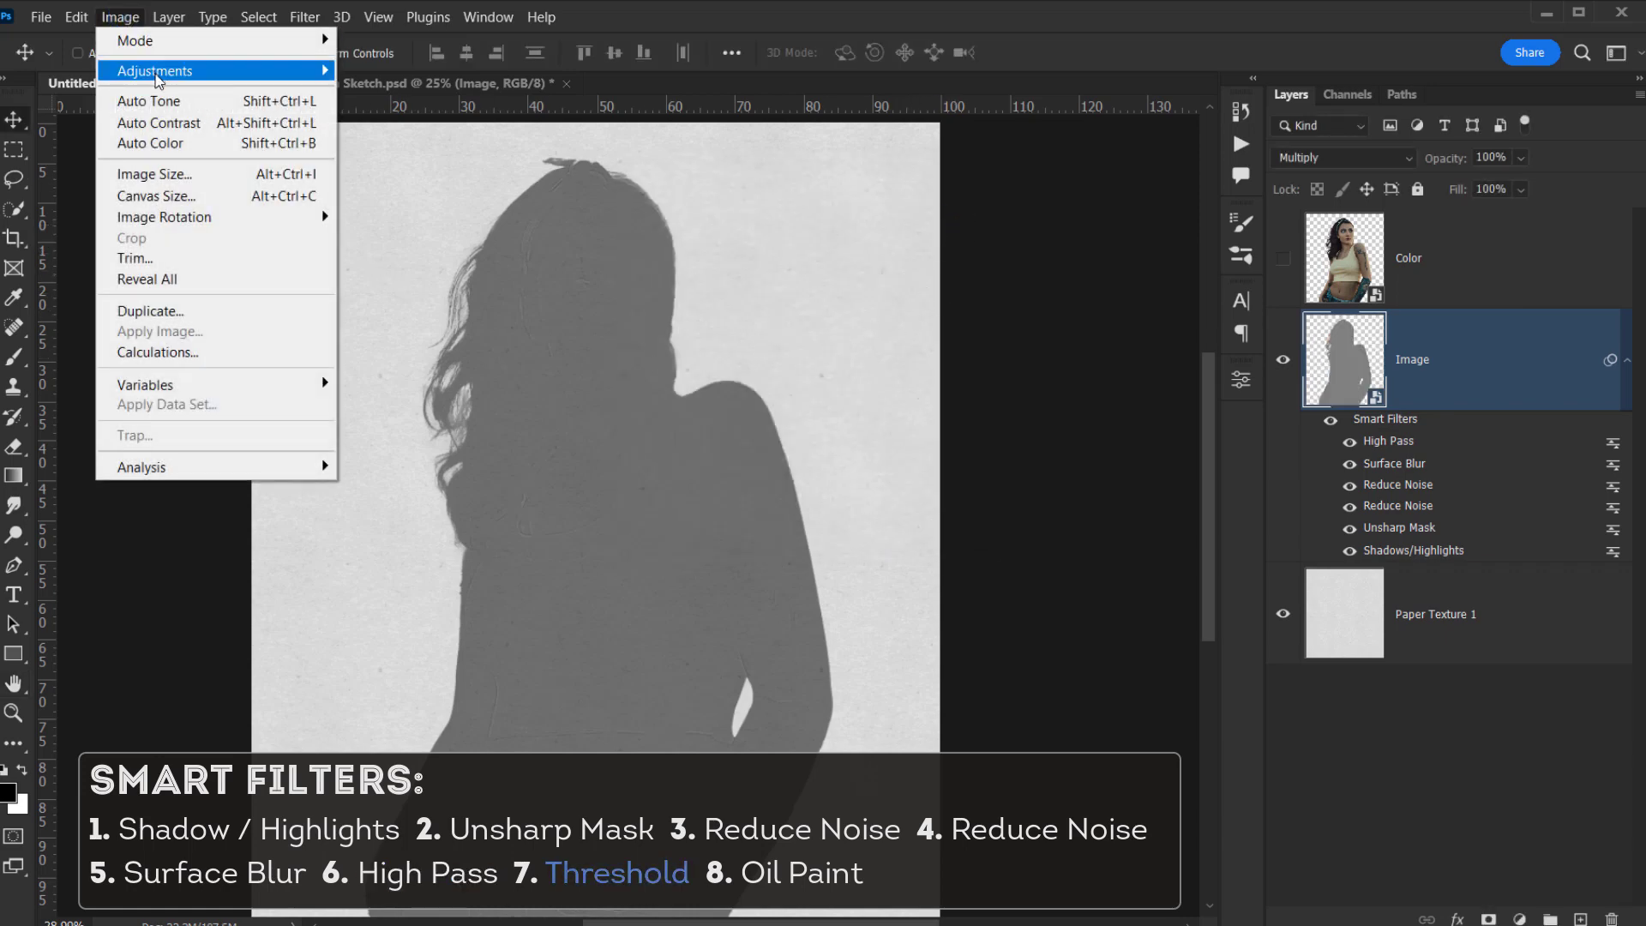
pyautogui.moveTo(154, 70)
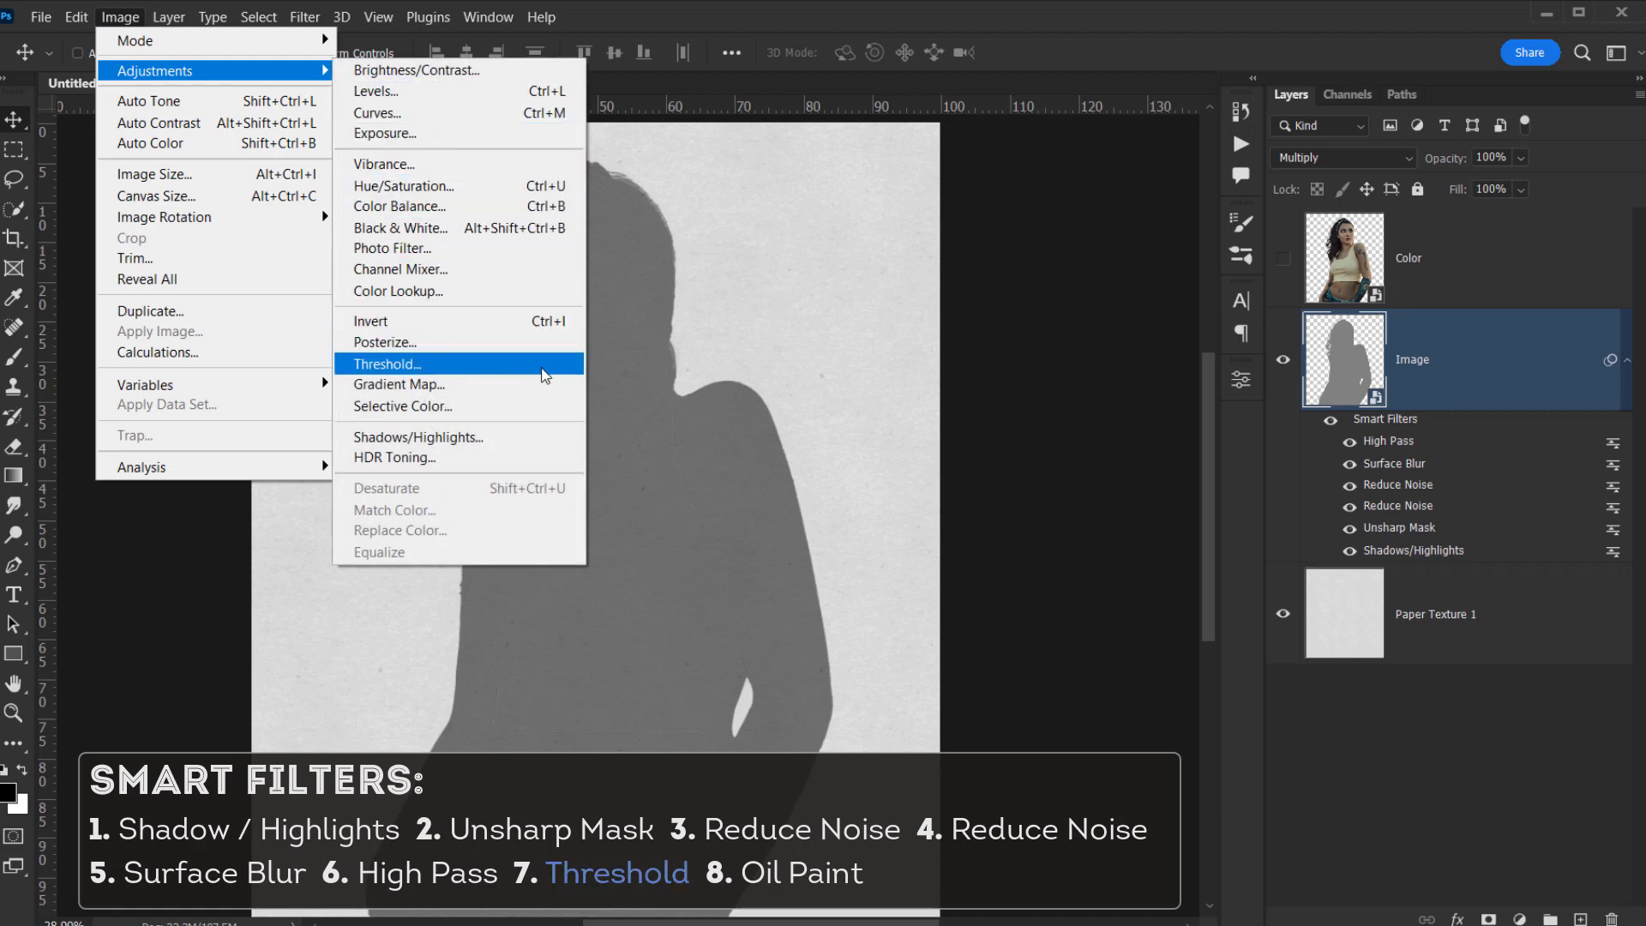
pyautogui.click(541, 368)
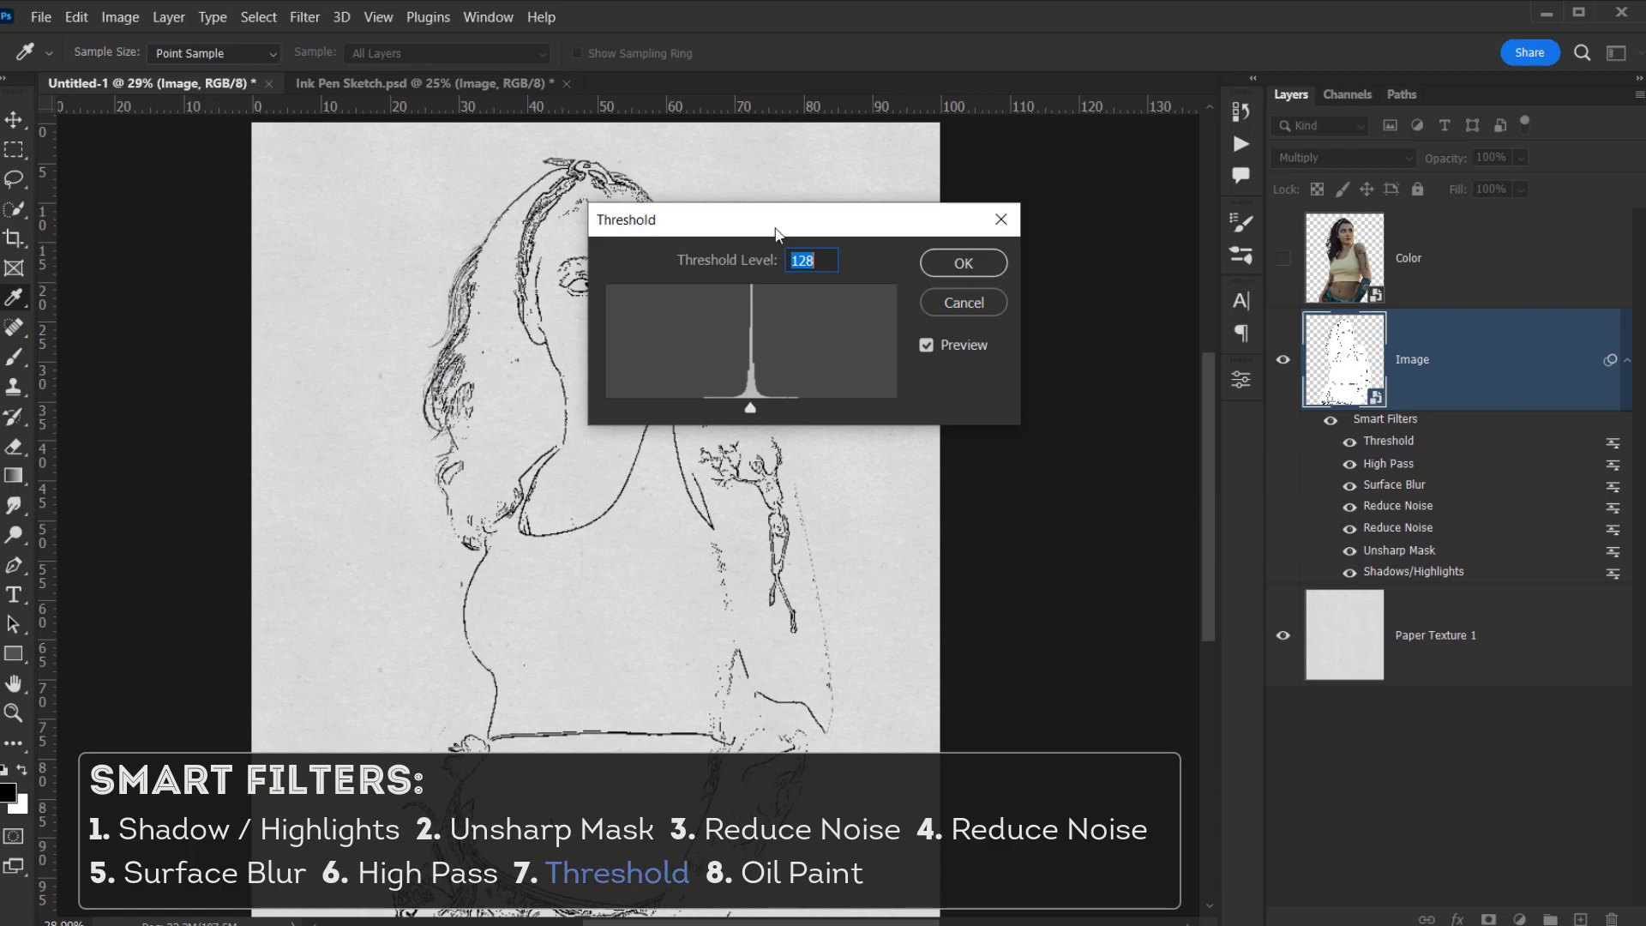
pyautogui.moveTo(784, 229); pyautogui.dragTo(936, 221)
pyautogui.moveTo(901, 397); pyautogui.dragTo(902, 405)
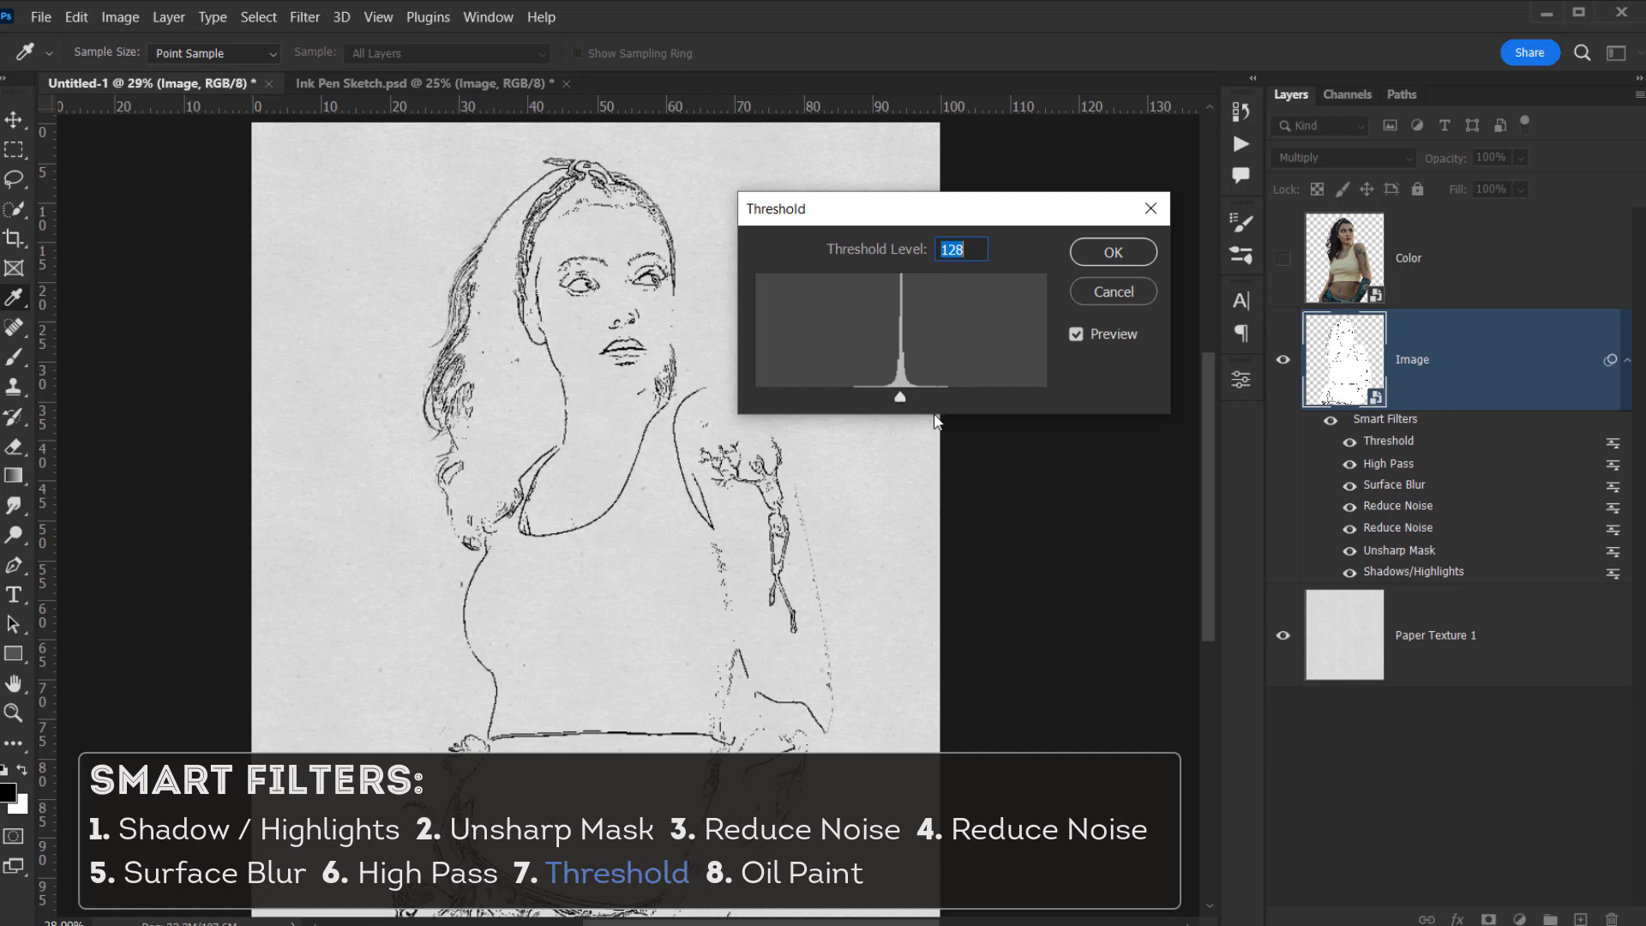
pyautogui.click(1112, 252)
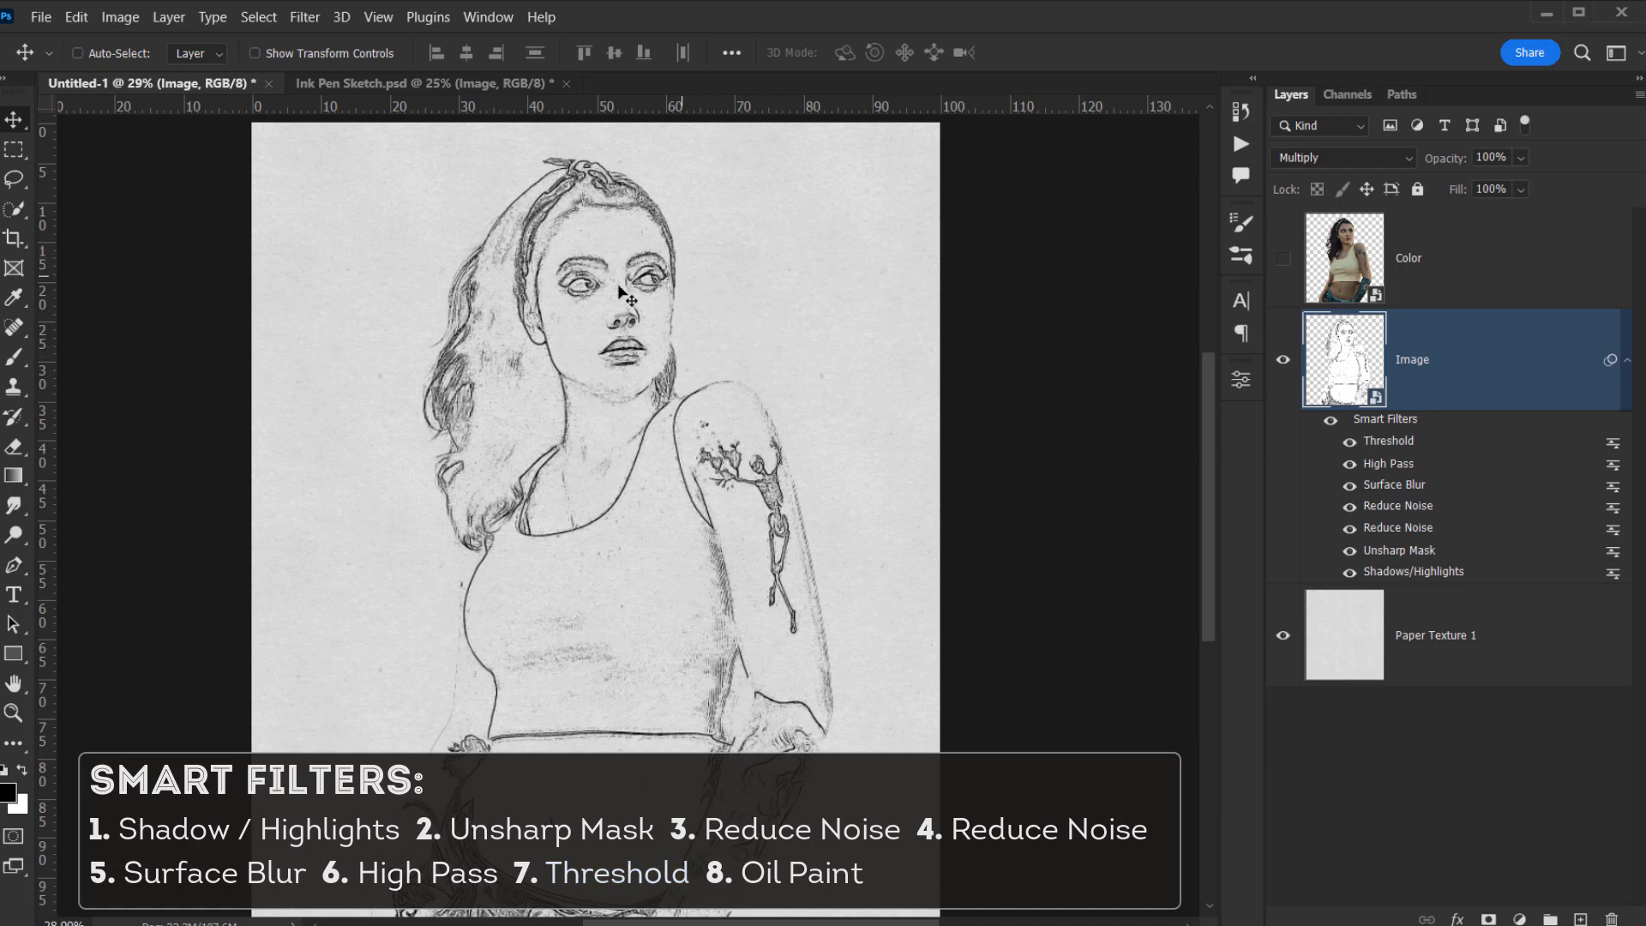
pyautogui.click(1350, 441)
pyautogui.click(1348, 441)
# - Apply an Oil Paint smart filter with Stylization 4.0, Cleanliness 4.2 and Scale 0.1
pyautogui.click(304, 17)
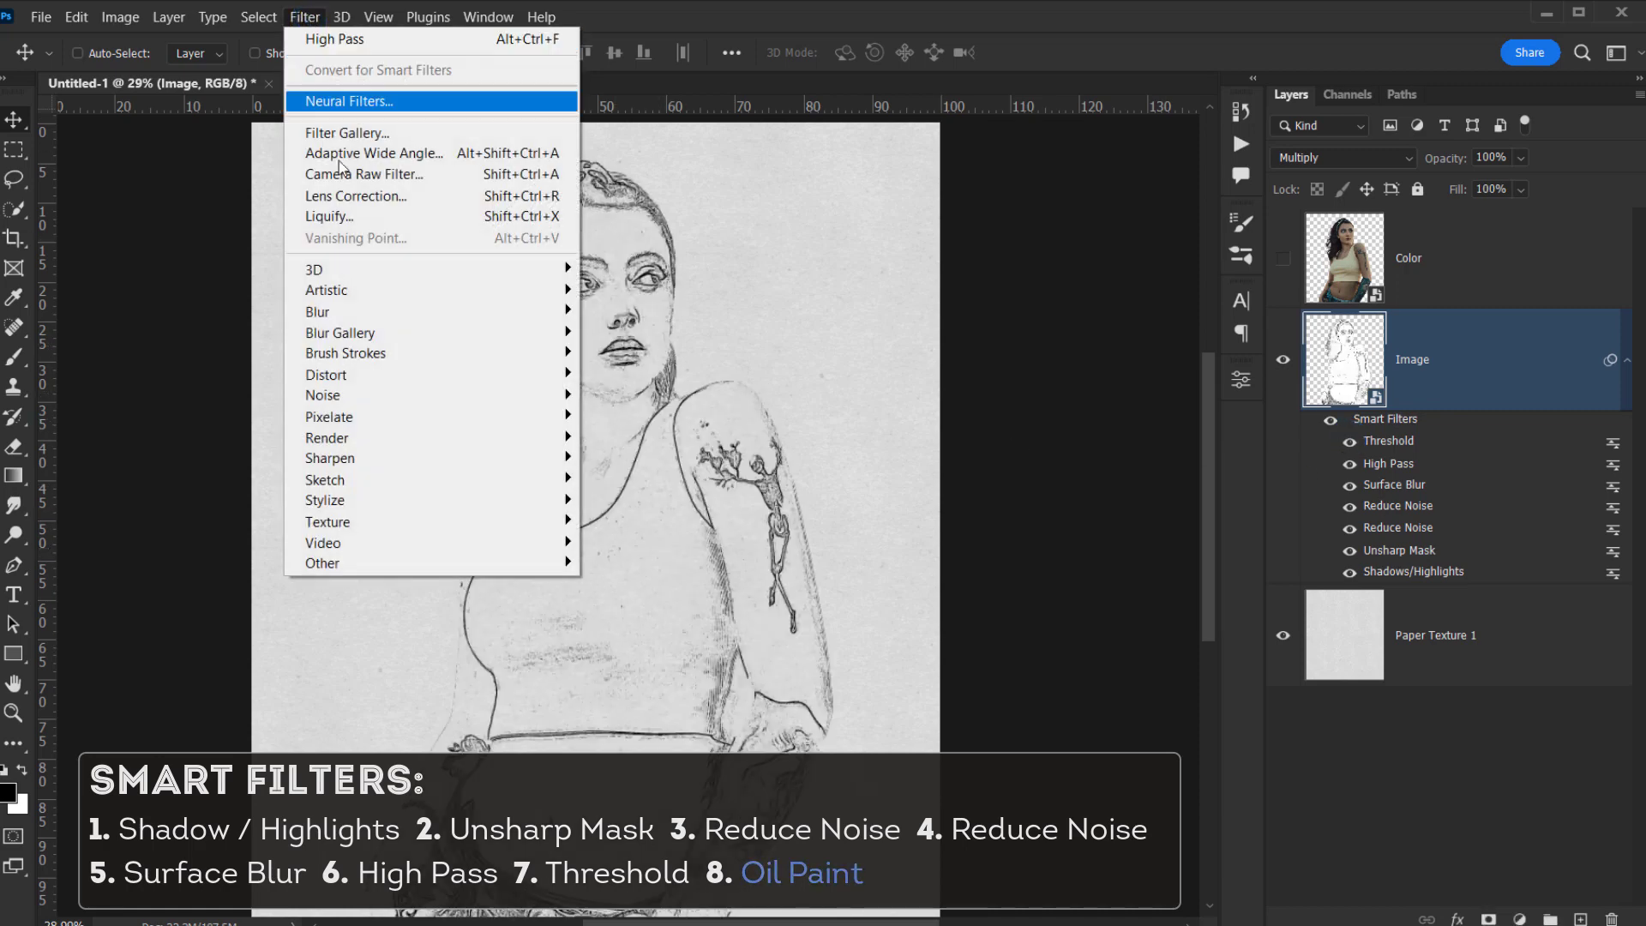
pyautogui.moveTo(399, 502)
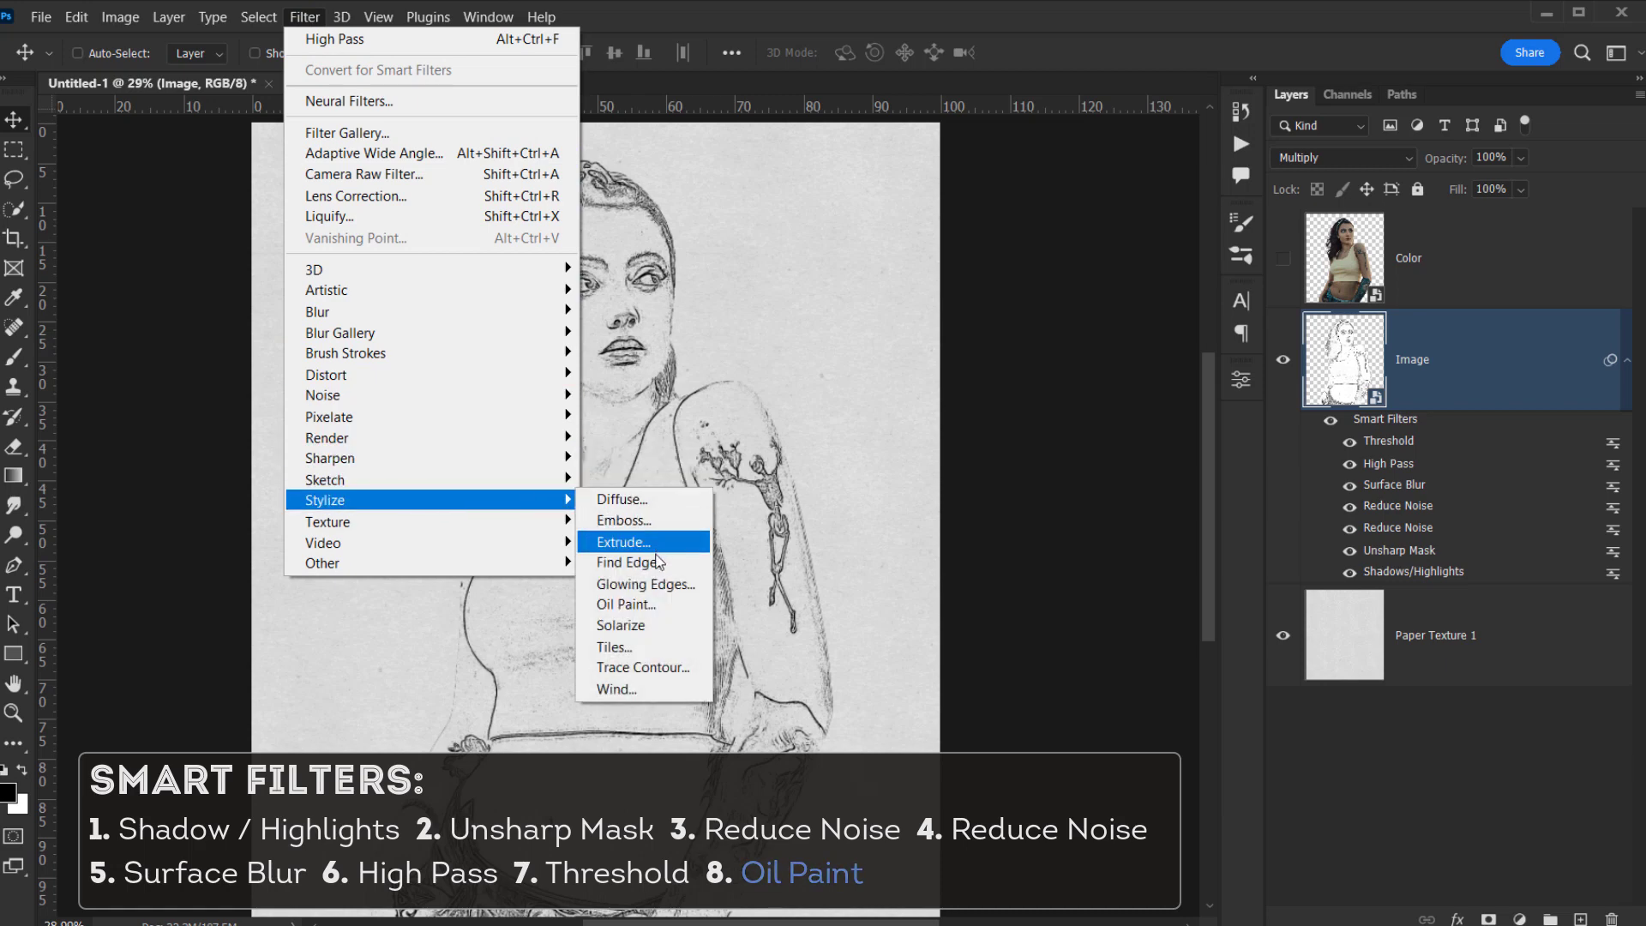
pyautogui.click(691, 605)
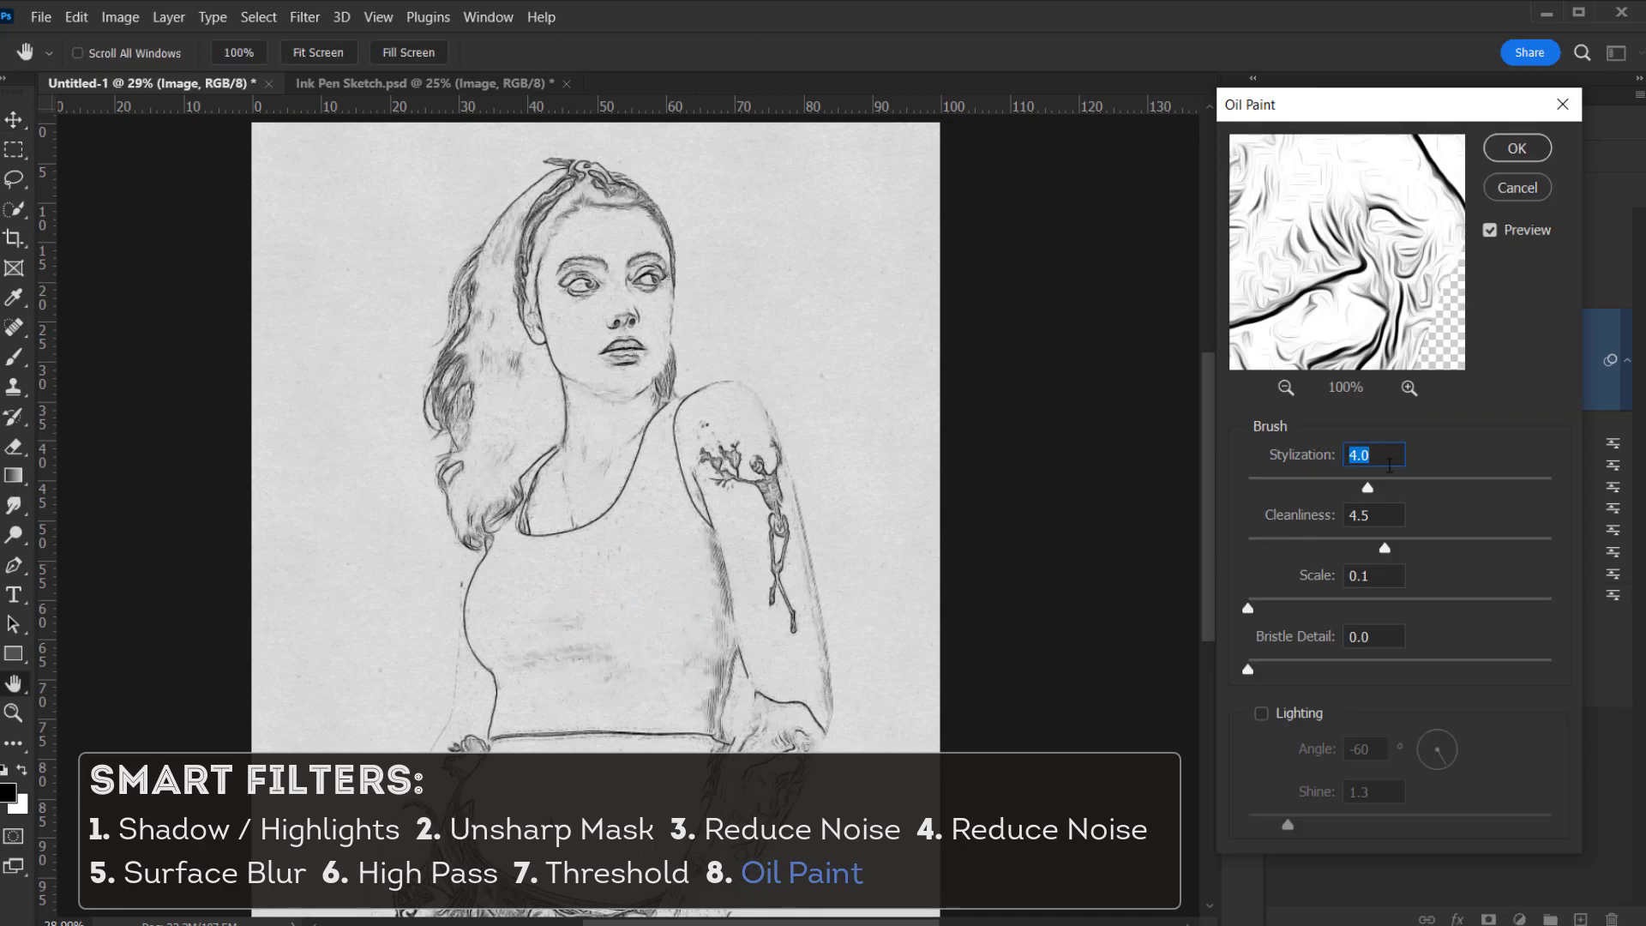
pyautogui.click(1389, 465)
pyautogui.moveTo(1385, 548); pyautogui.dragTo(1377, 552)
pyautogui.click(1376, 456)
pyautogui.click(1382, 512)
pyautogui.click(1384, 578)
pyautogui.click(1518, 148)
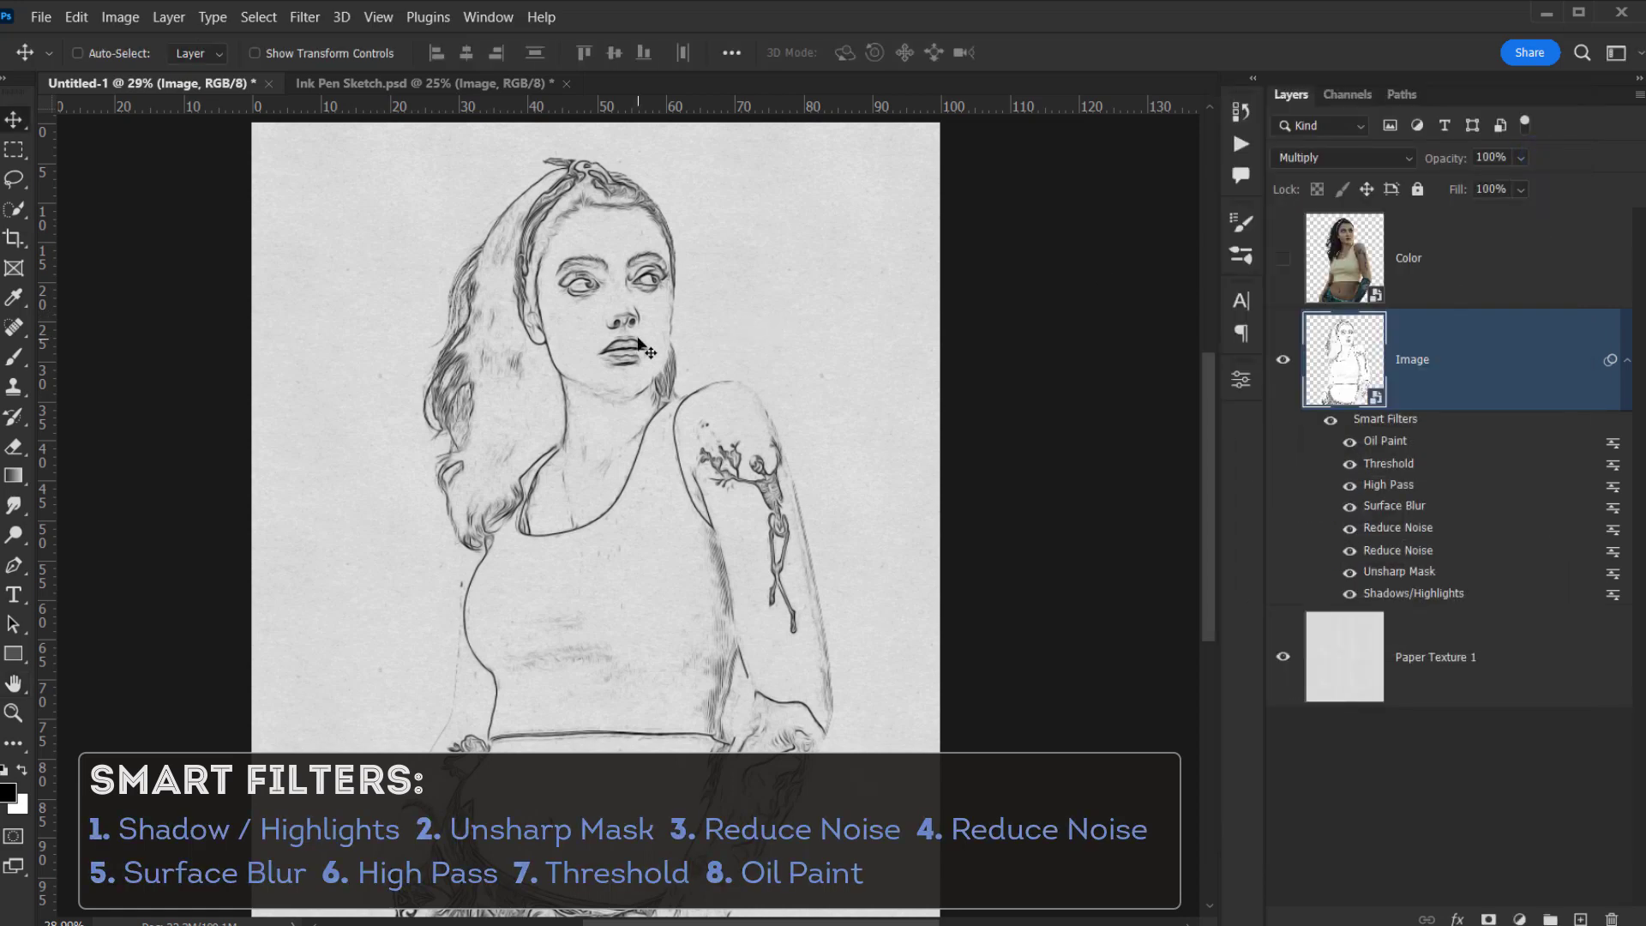
# - Toggle the Image layer's visibility and look over the filtered sketch
pyautogui.click(1284, 358)
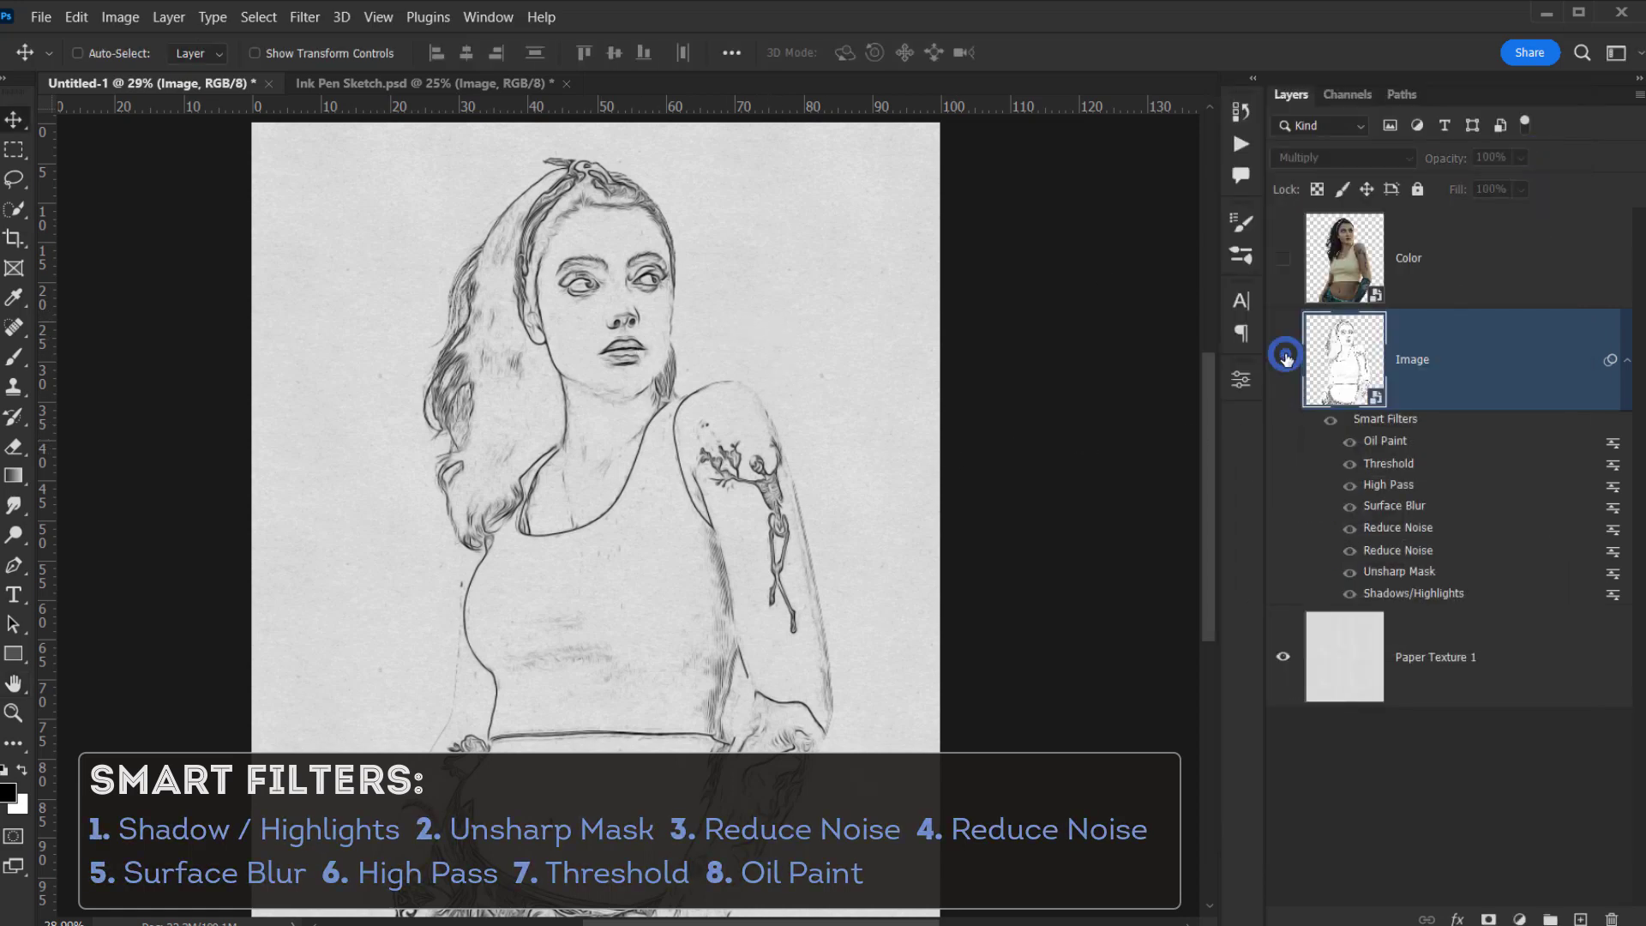
pyautogui.click(1284, 358)
pyautogui.scroll(3, 615, 335)
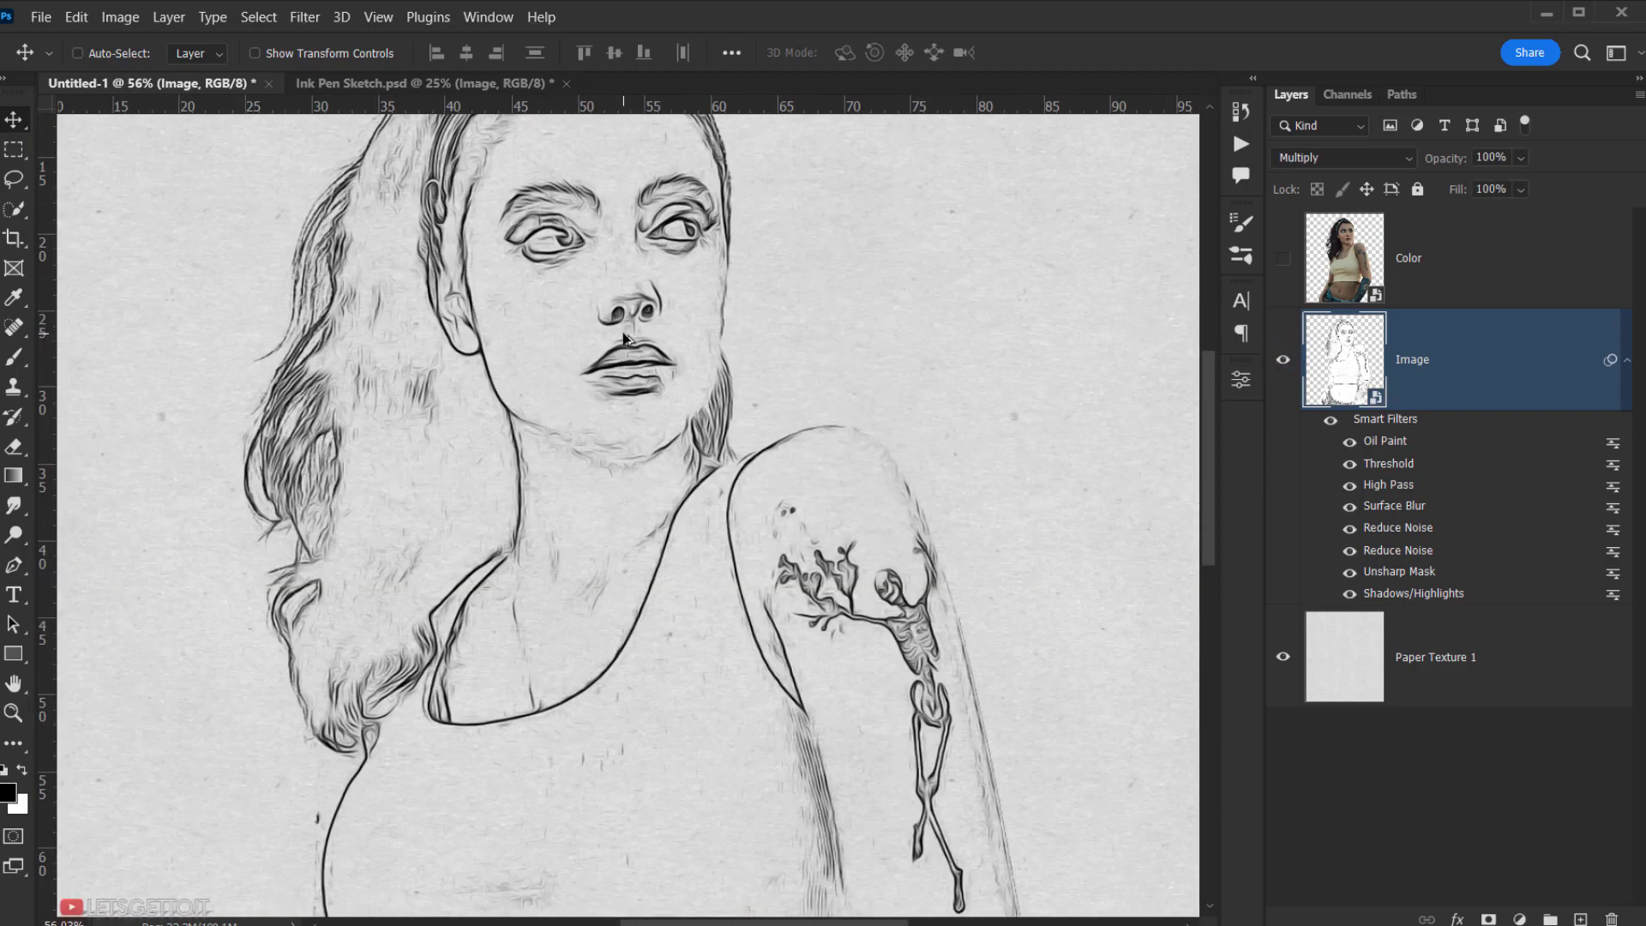
pyautogui.scroll(-10, 734, 635)
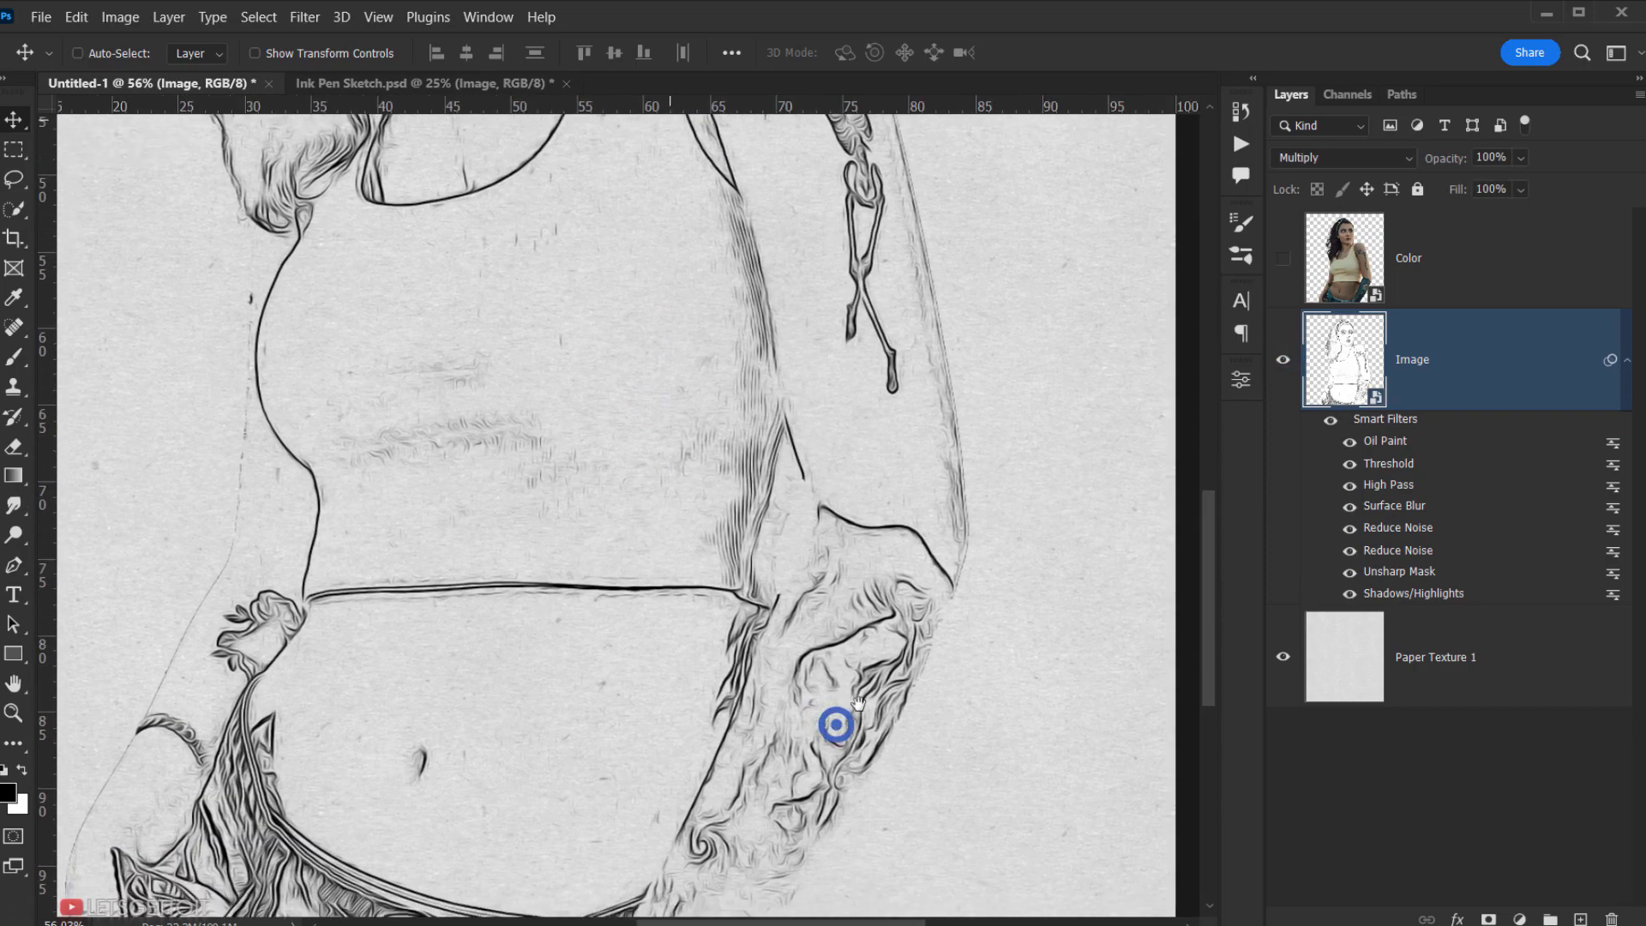
pyautogui.moveTo(947, 721); pyautogui.dragTo(842, 898)
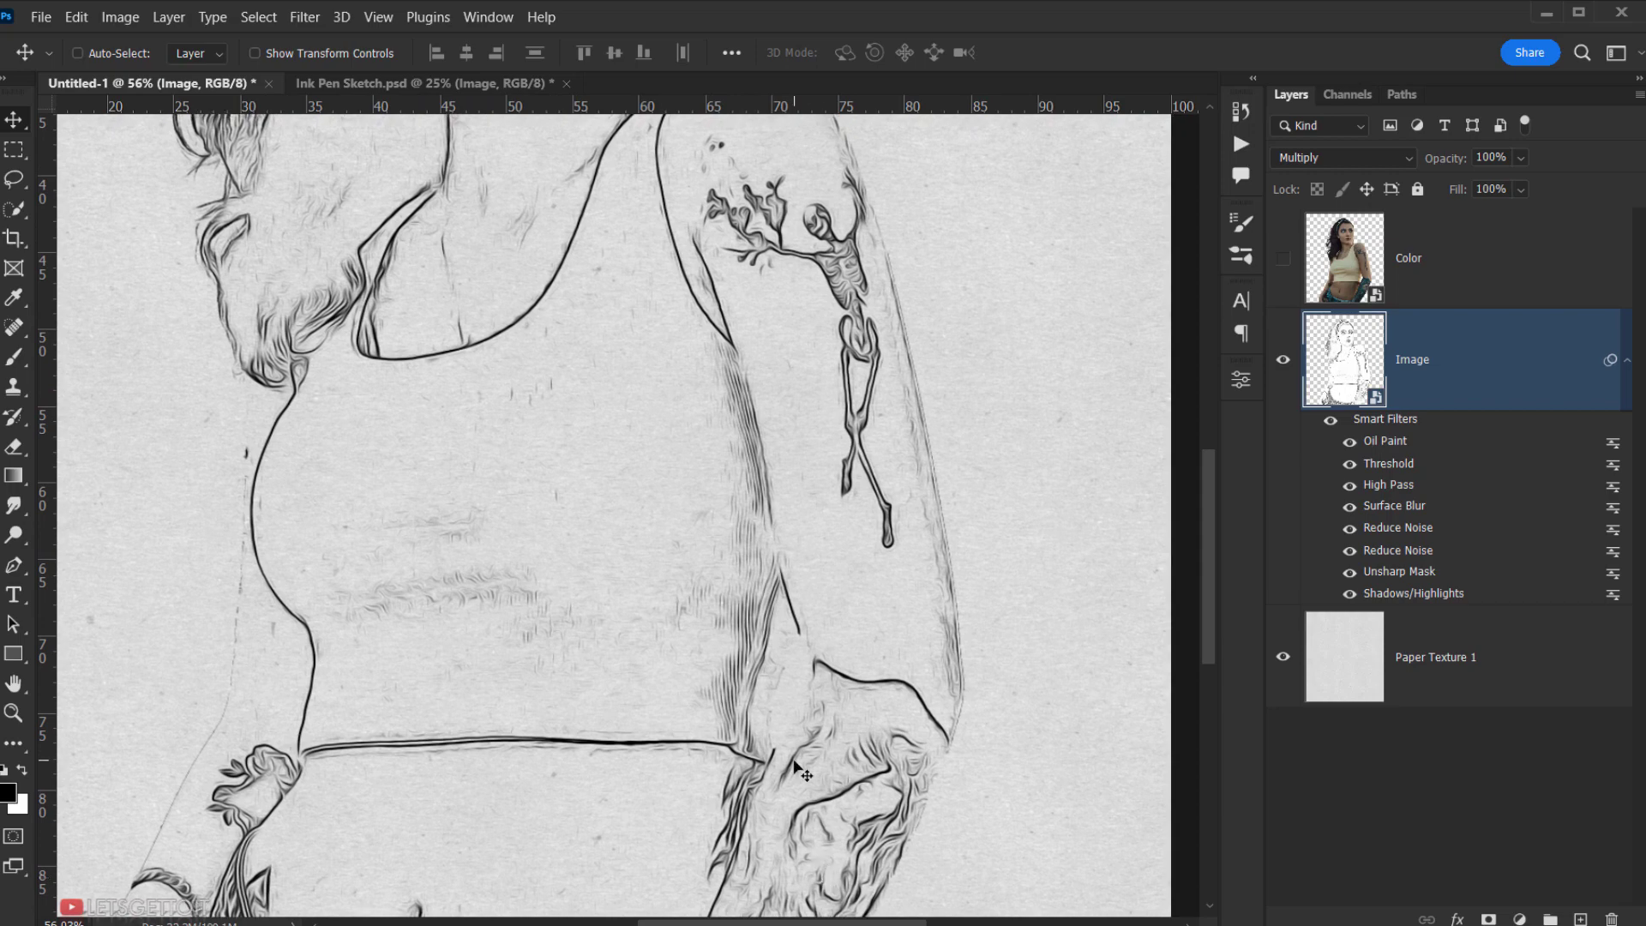
pyautogui.scroll(-3, 797, 769)
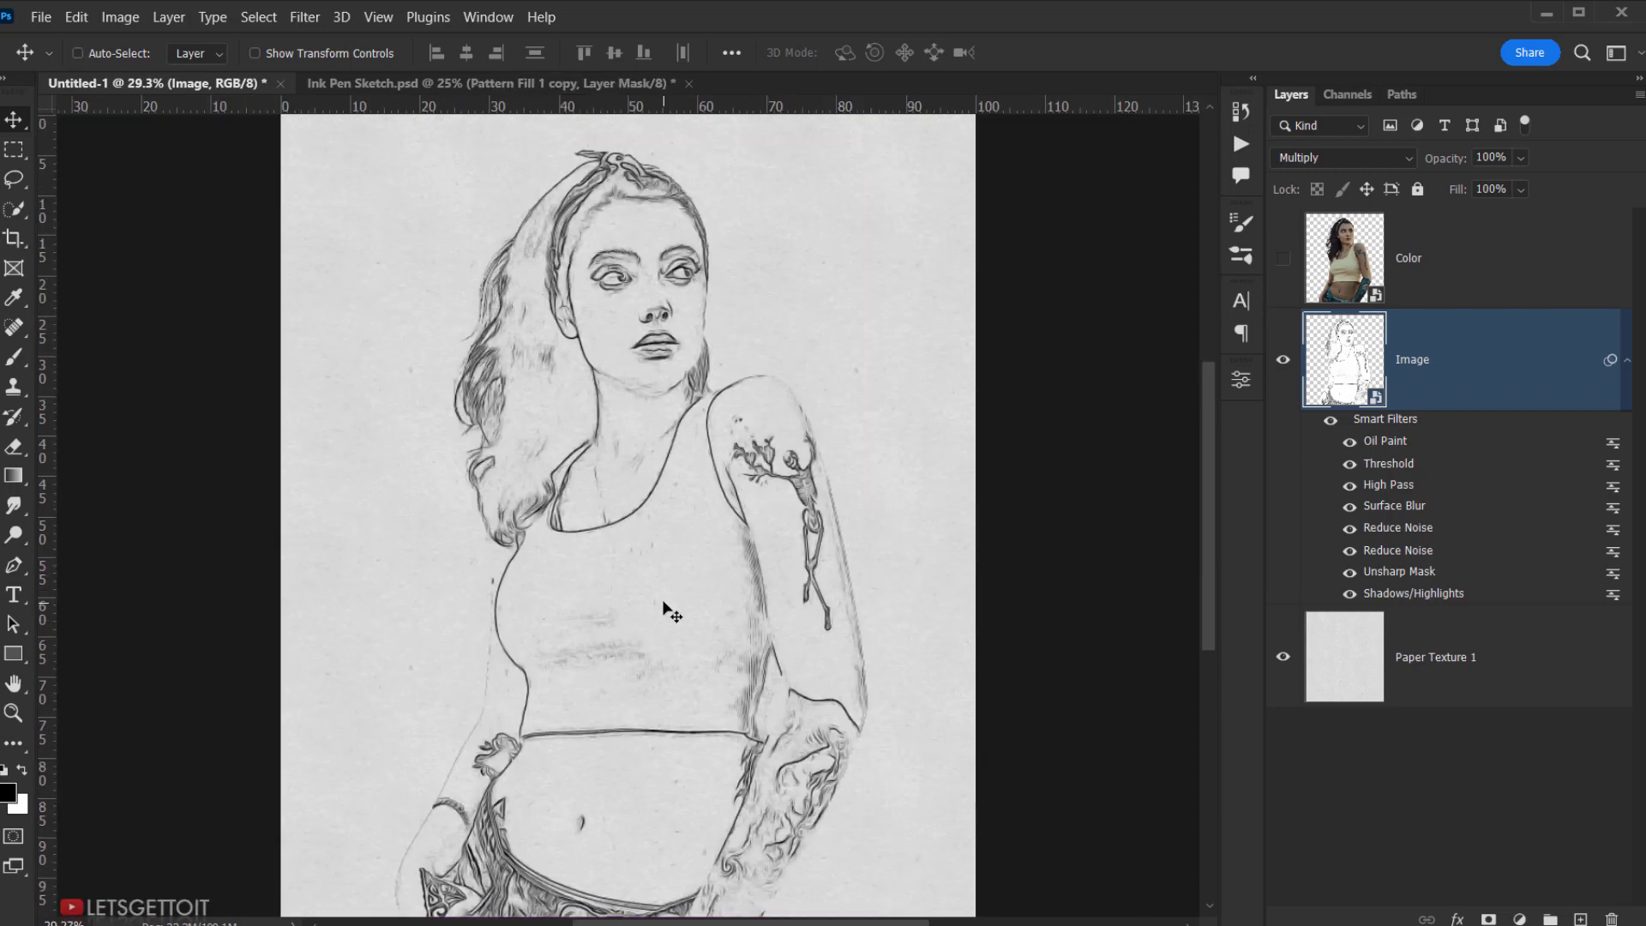
# - Collapse the smart filter list and rename the Image layer to Lines
pyautogui.click(1626, 360)
pyautogui.doubleClick(1418, 361)
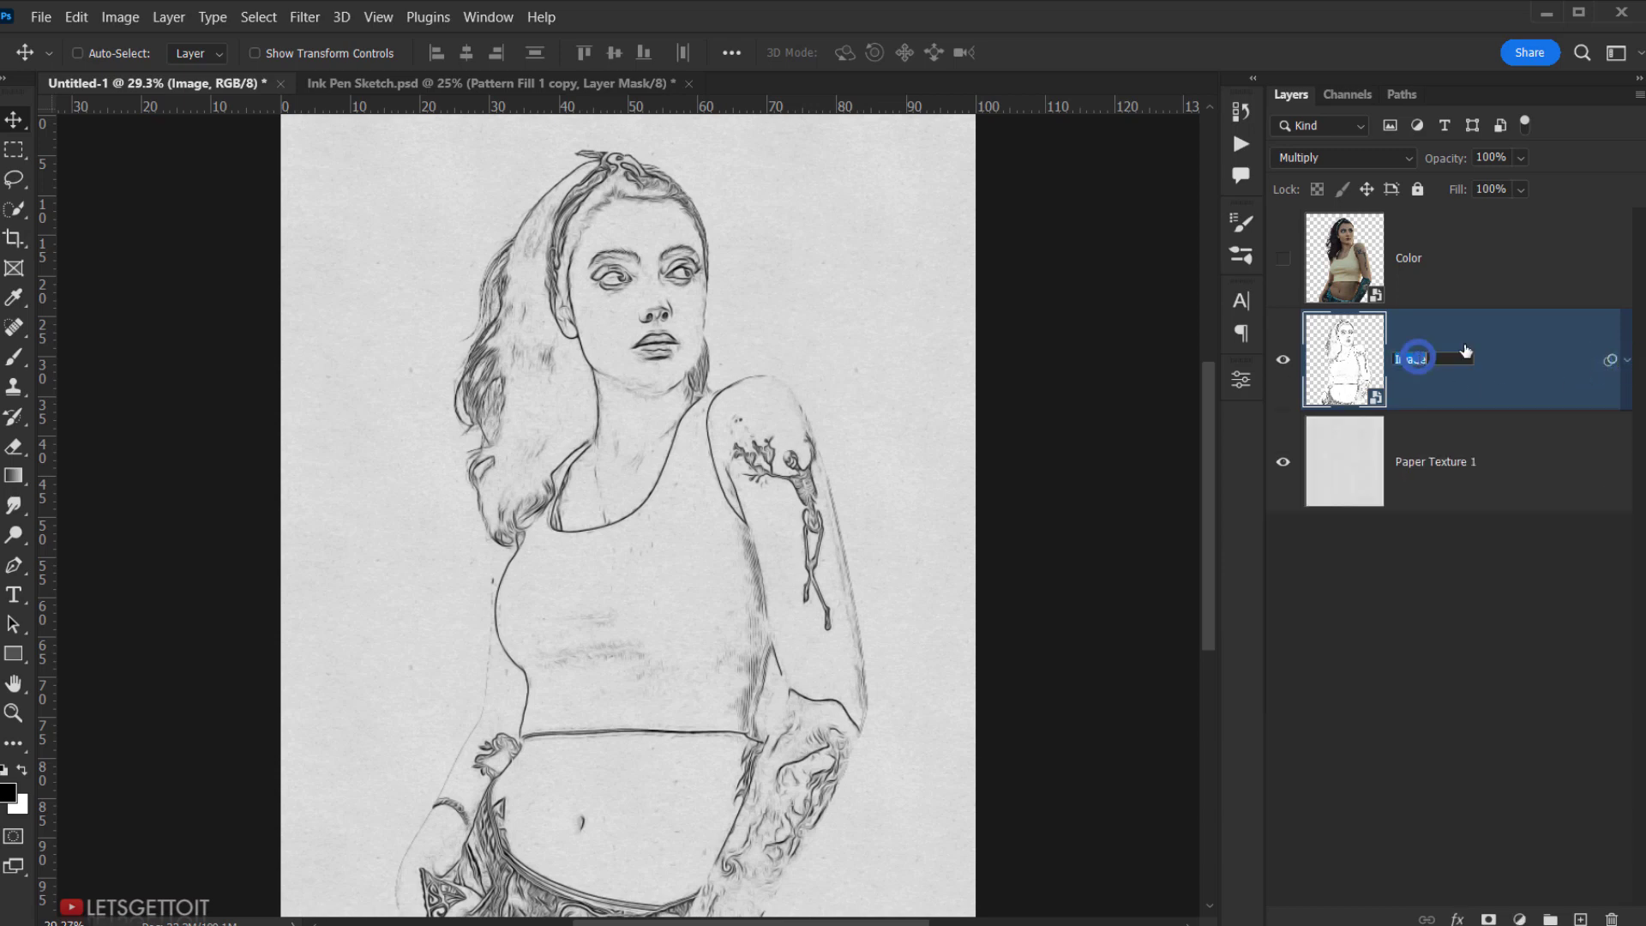
pyautogui.write('Lines')
pyautogui.press('Return')
pyautogui.click(1471, 365)
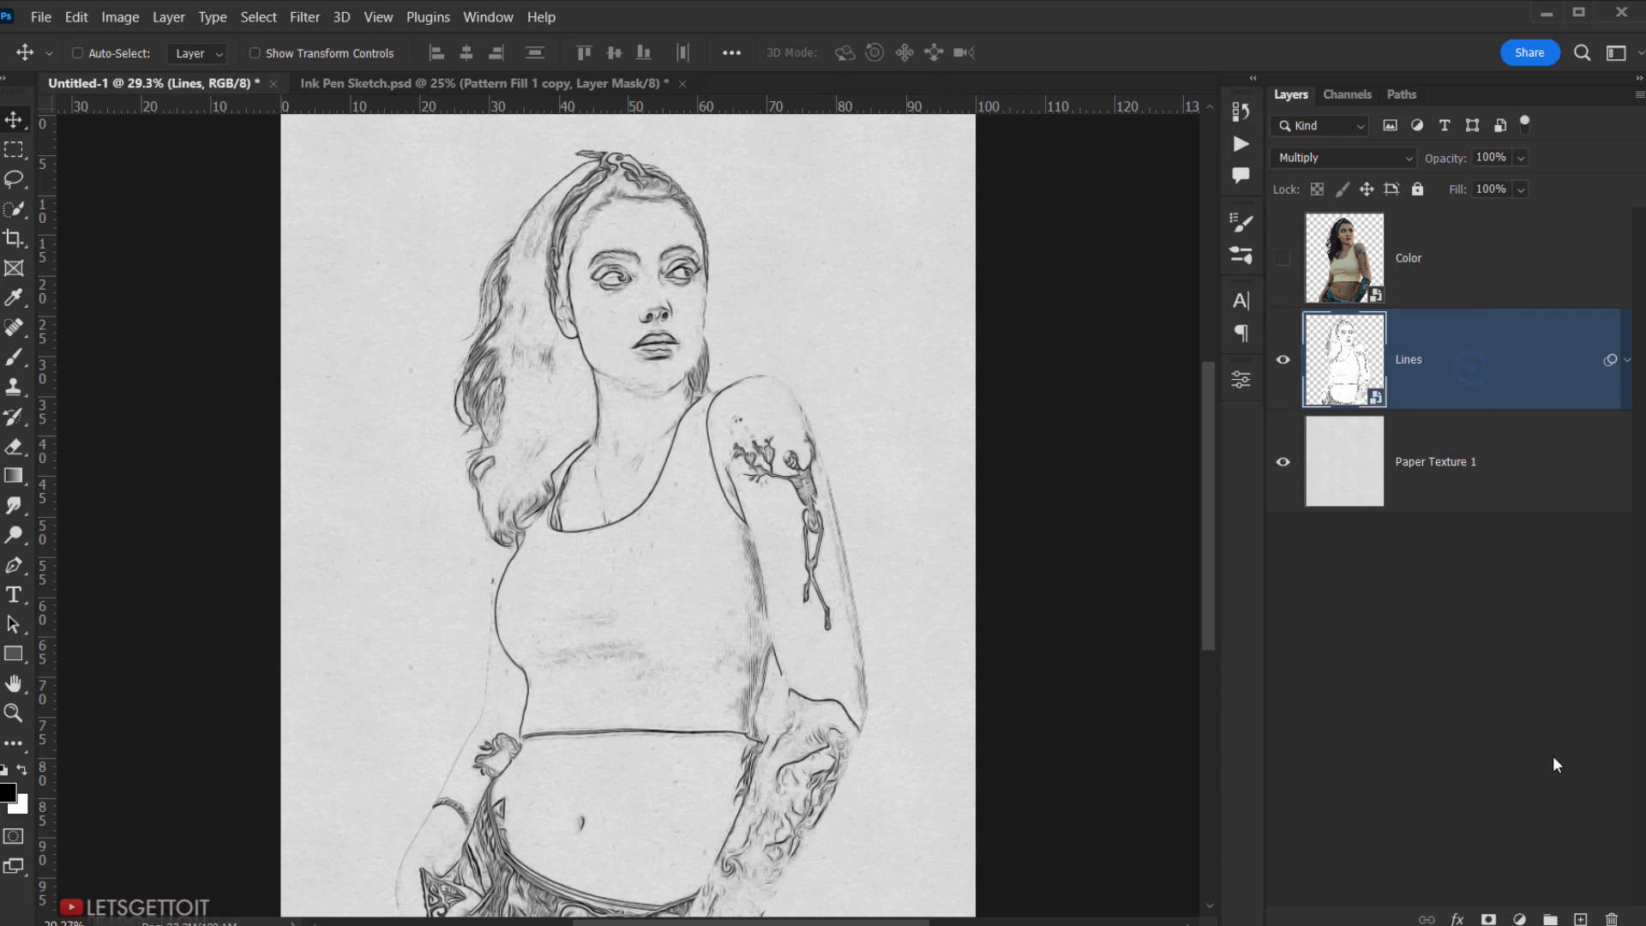
# - Add a Pattern Fill layer using the diagonal pencil Sketch Pattern at 50% scale
pyautogui.click(1520, 919)
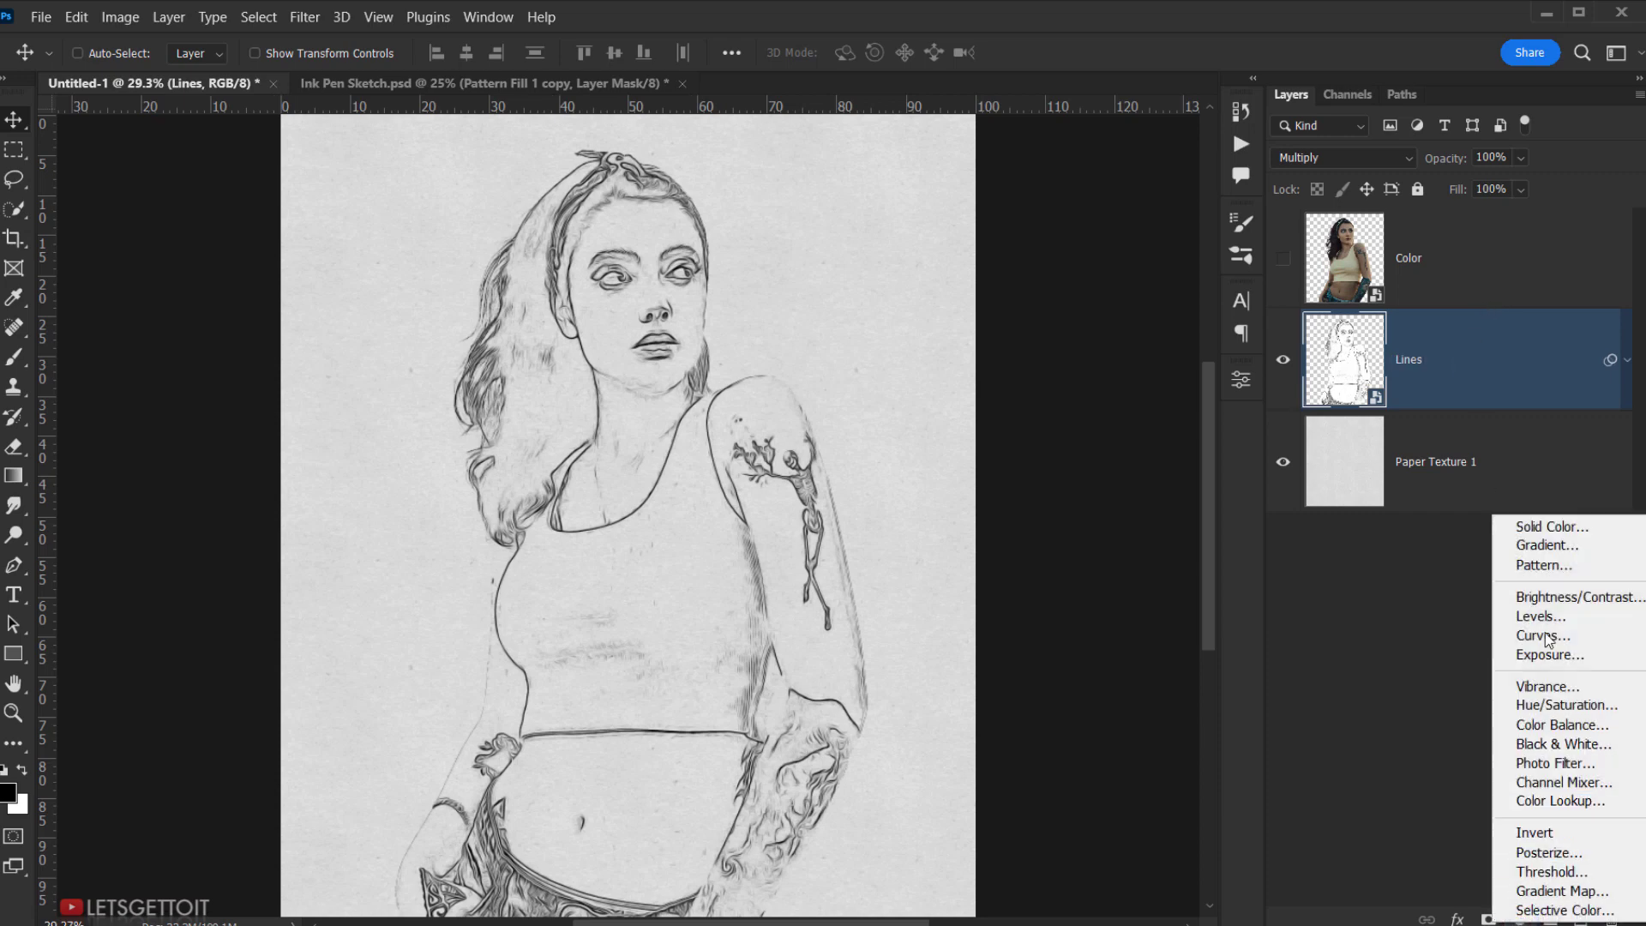
pyautogui.click(1631, 564)
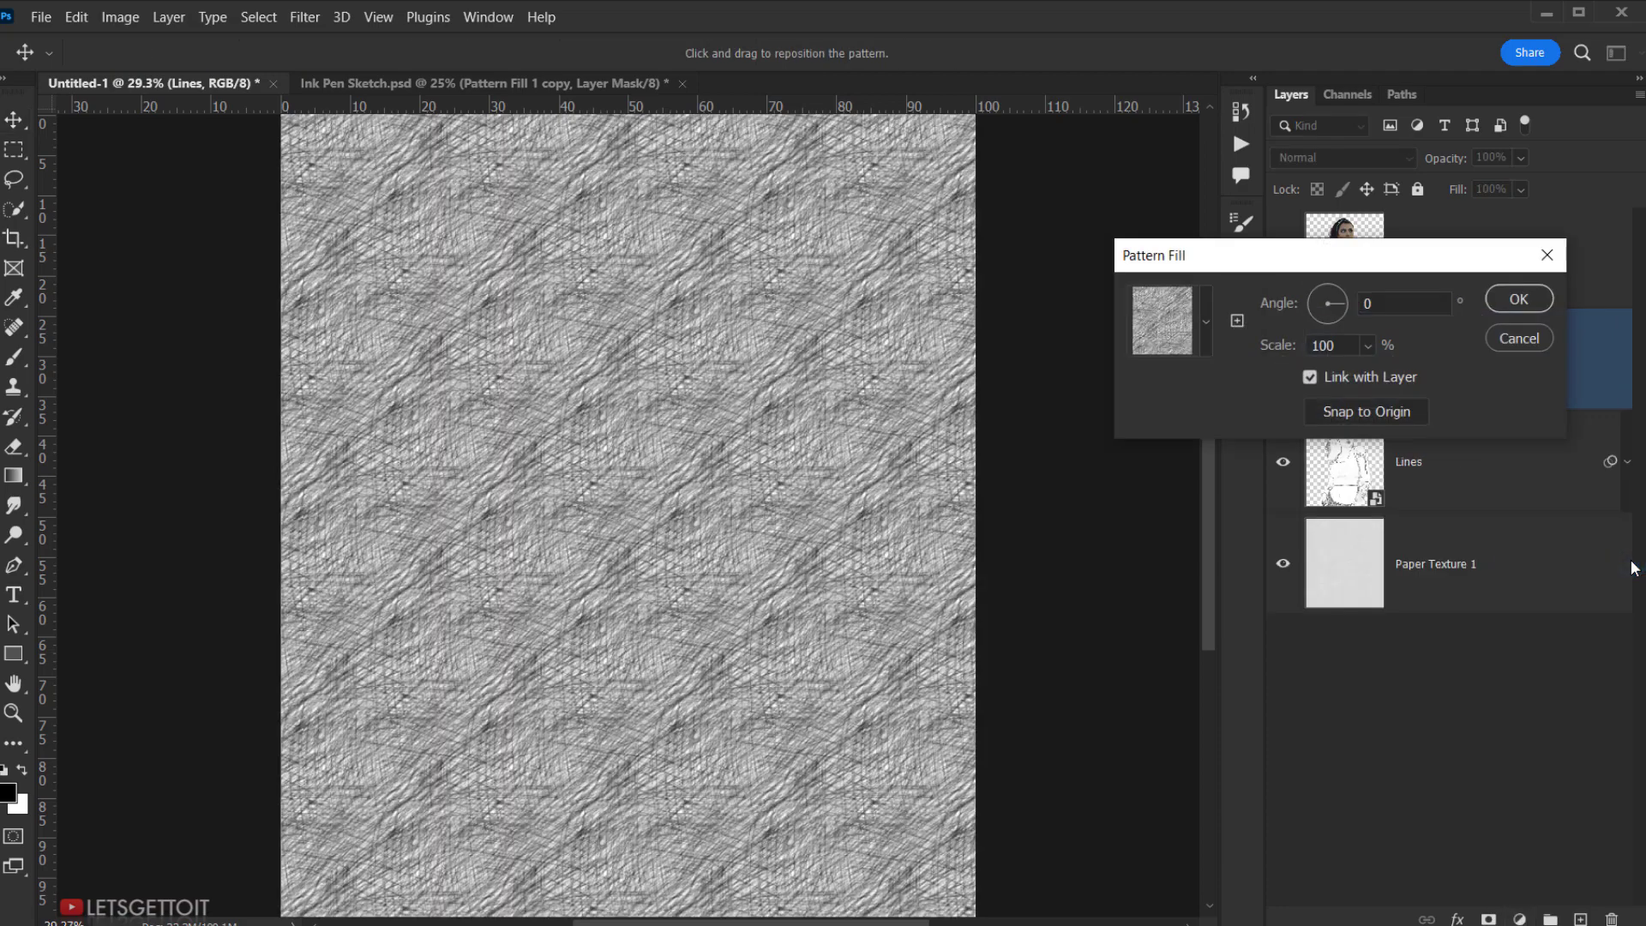
pyautogui.click(1206, 322)
pyautogui.click(1049, 417)
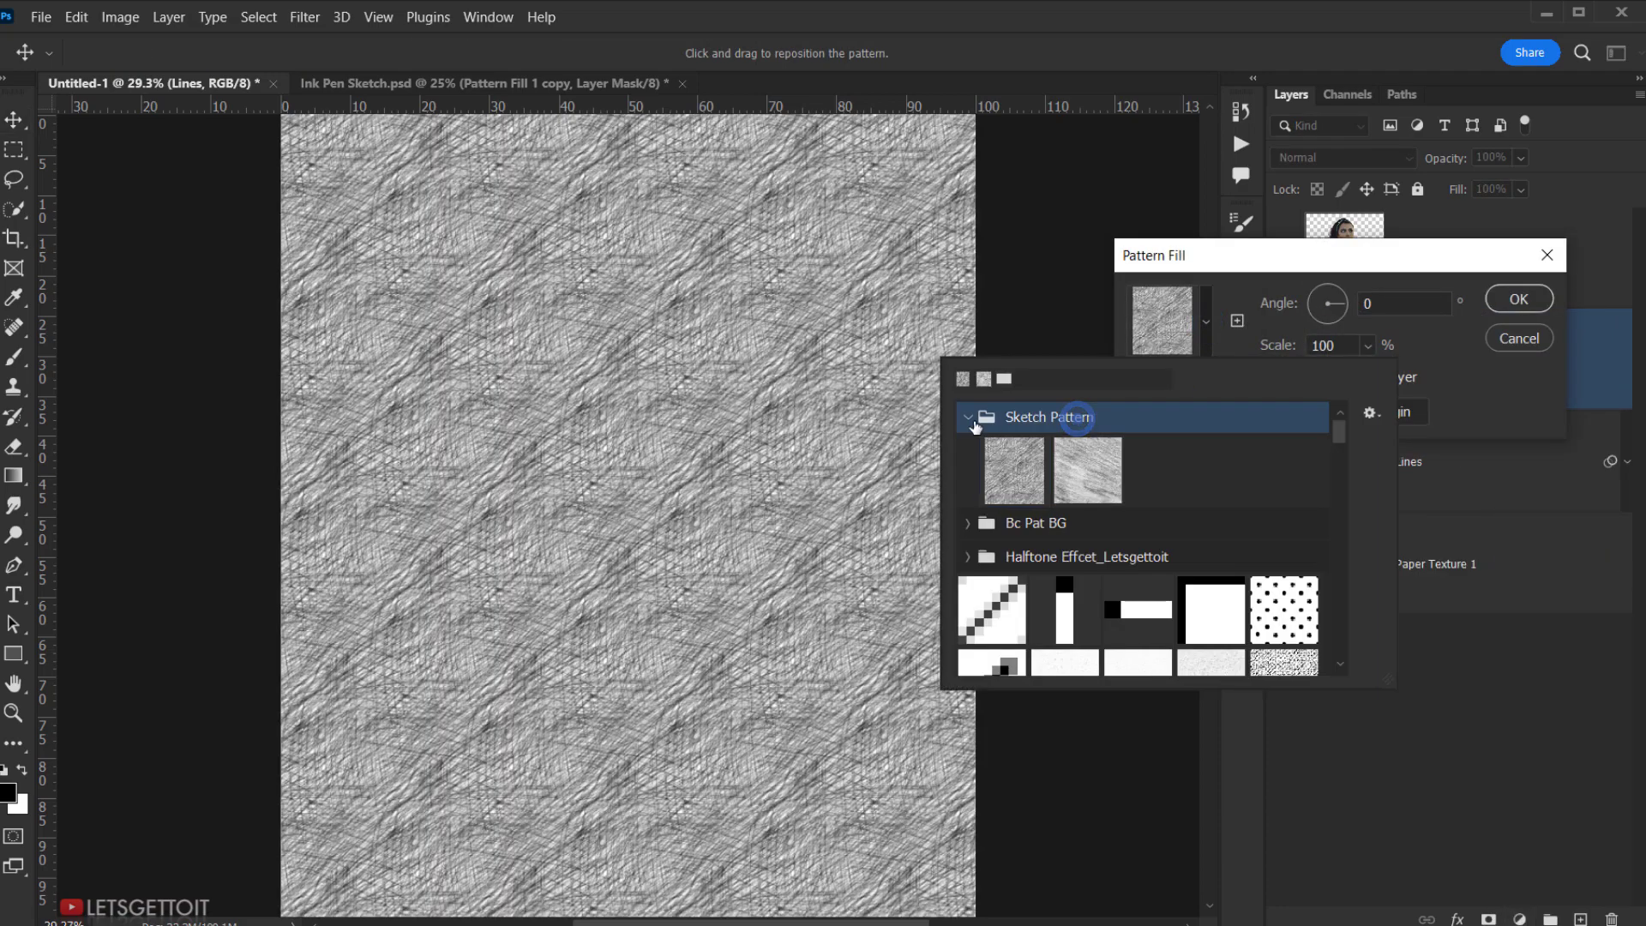
pyautogui.click(1095, 472)
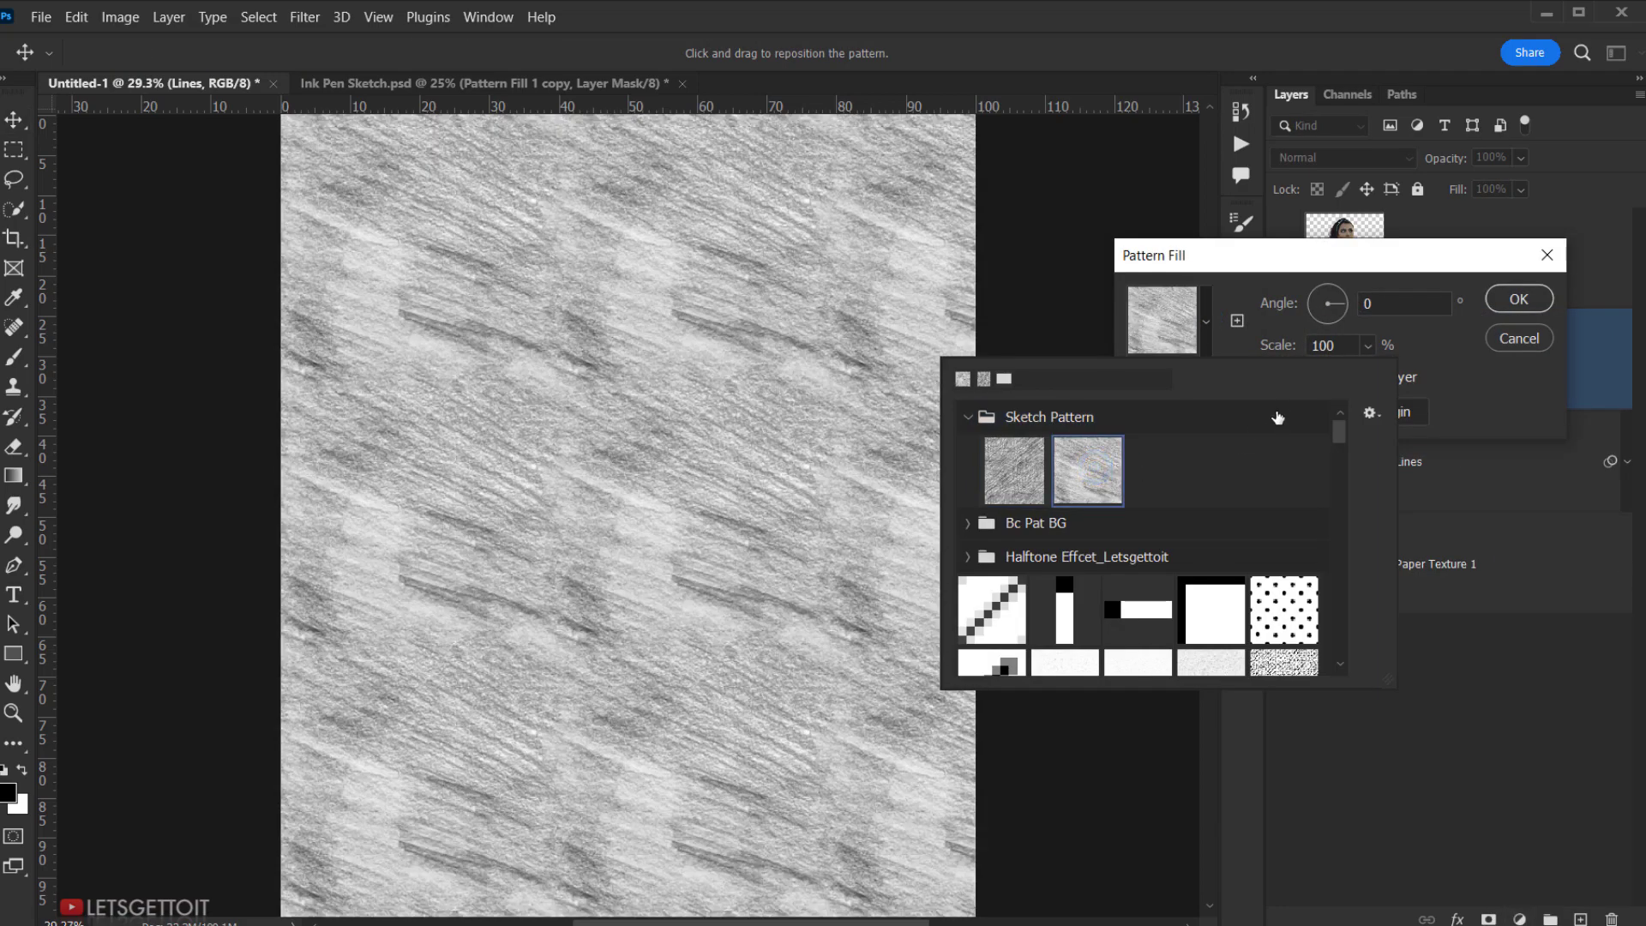
pyautogui.click(1471, 363)
pyautogui.doubleClick(1350, 344)
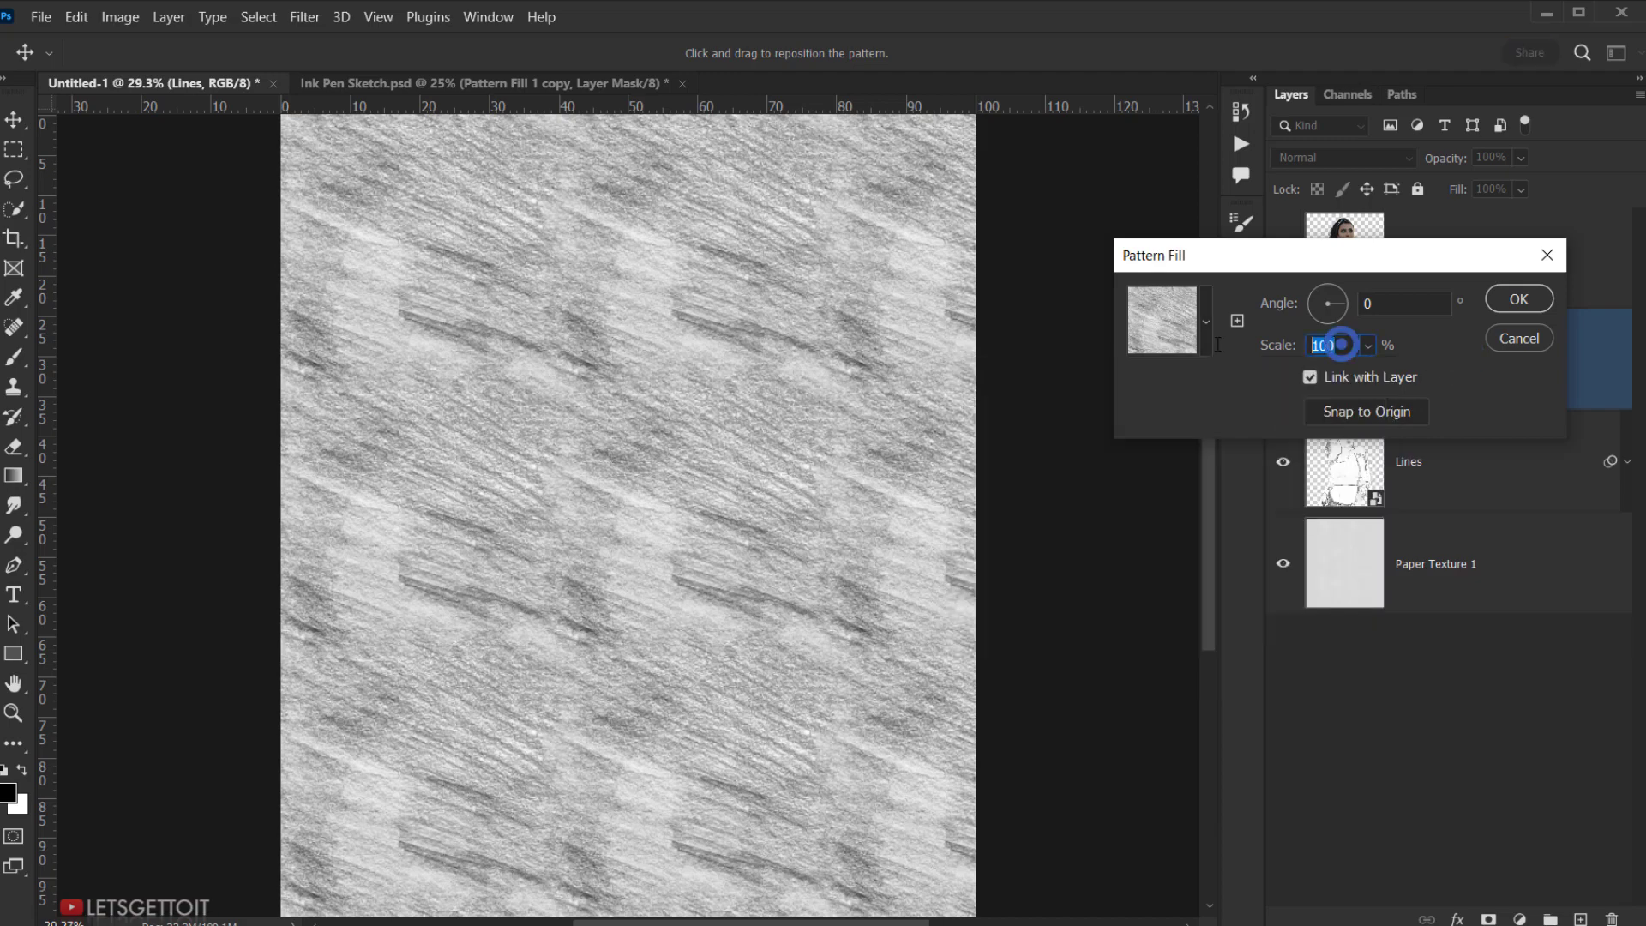
pyautogui.write('50')
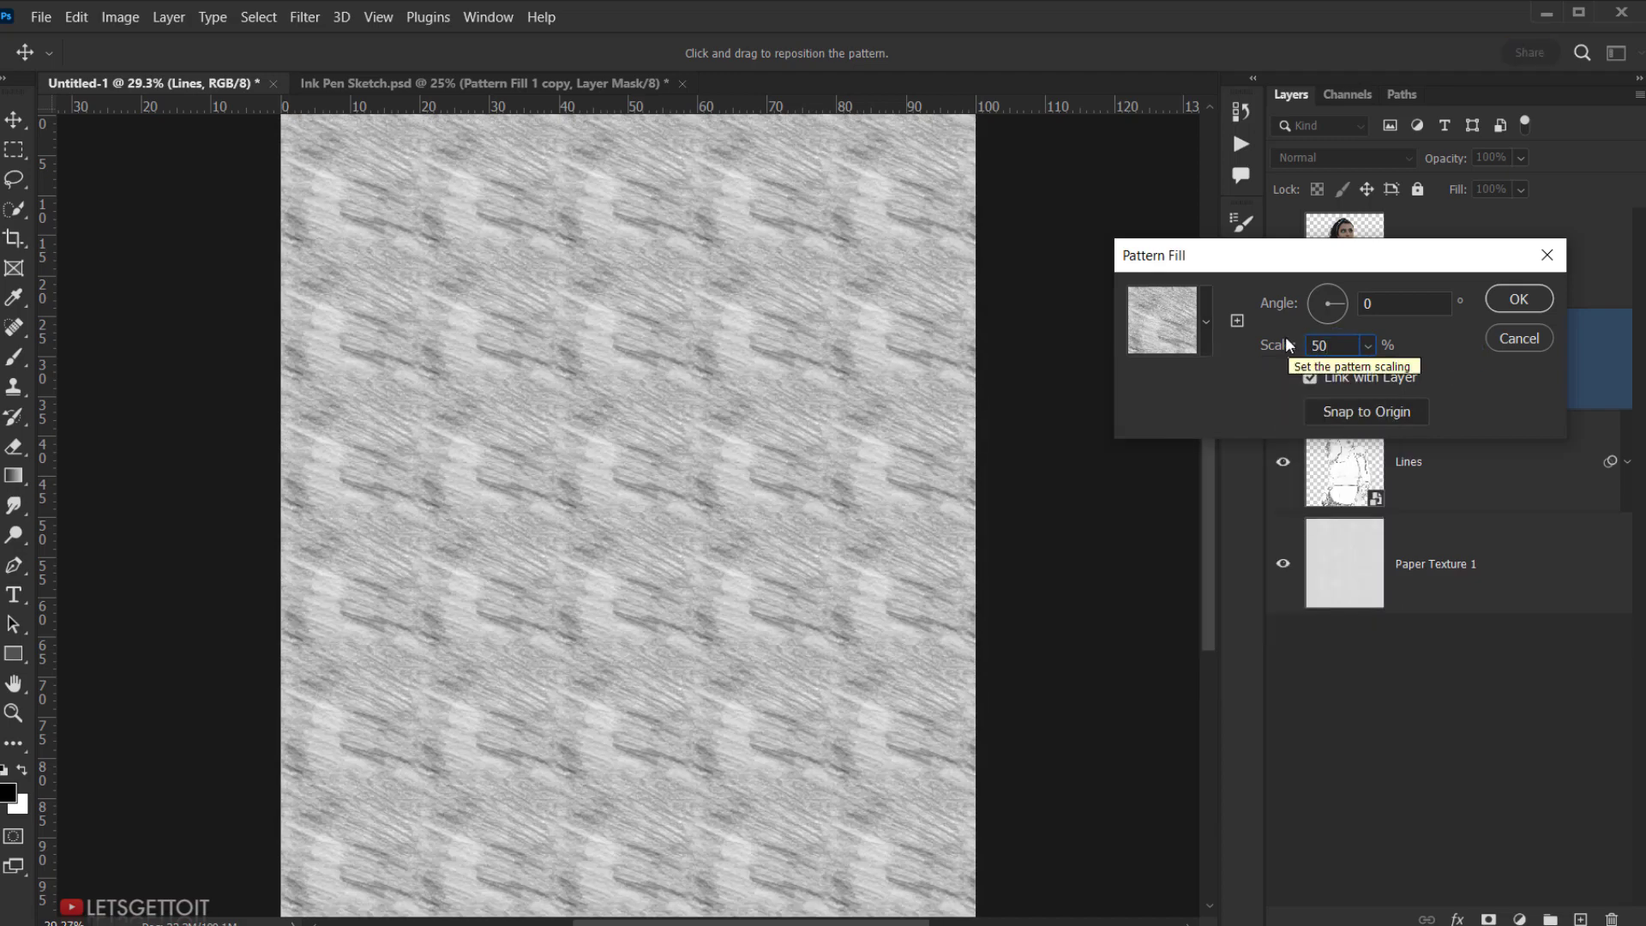
pyautogui.click(1528, 298)
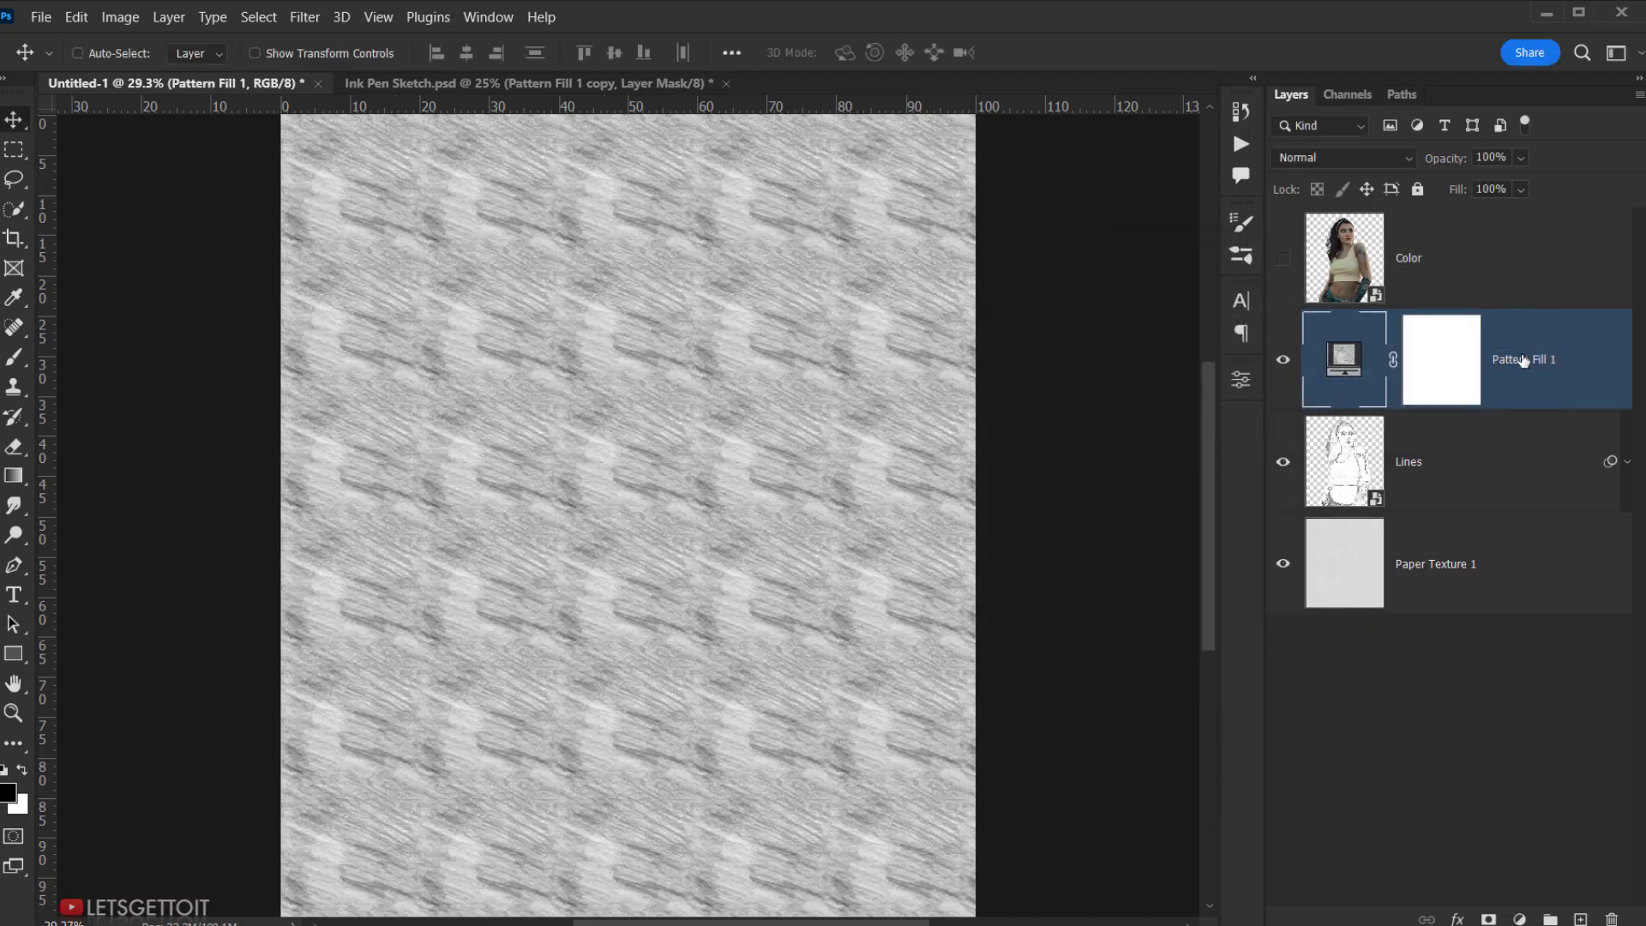
# - Rename the fill layer Sketch 1 and invert its mask to hide the pattern
pyautogui.doubleClick(1522, 359)
pyautogui.write('Sketch')
pyautogui.press('Return')
pyautogui.click(1448, 347)
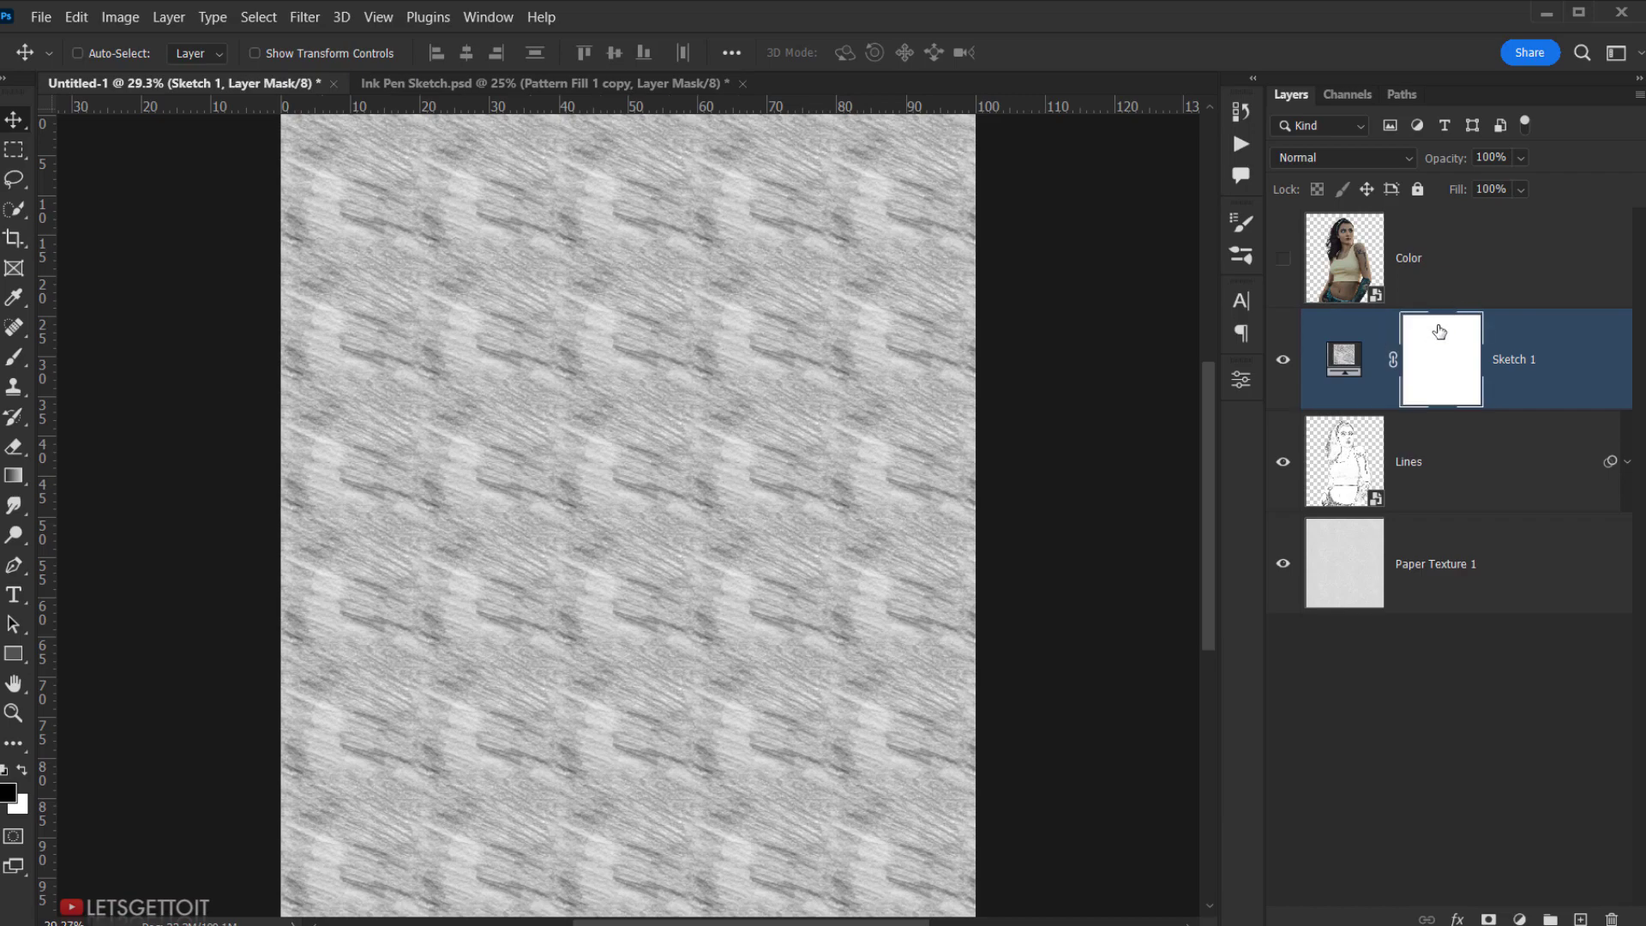
pyautogui.doubleClick(1450, 351)
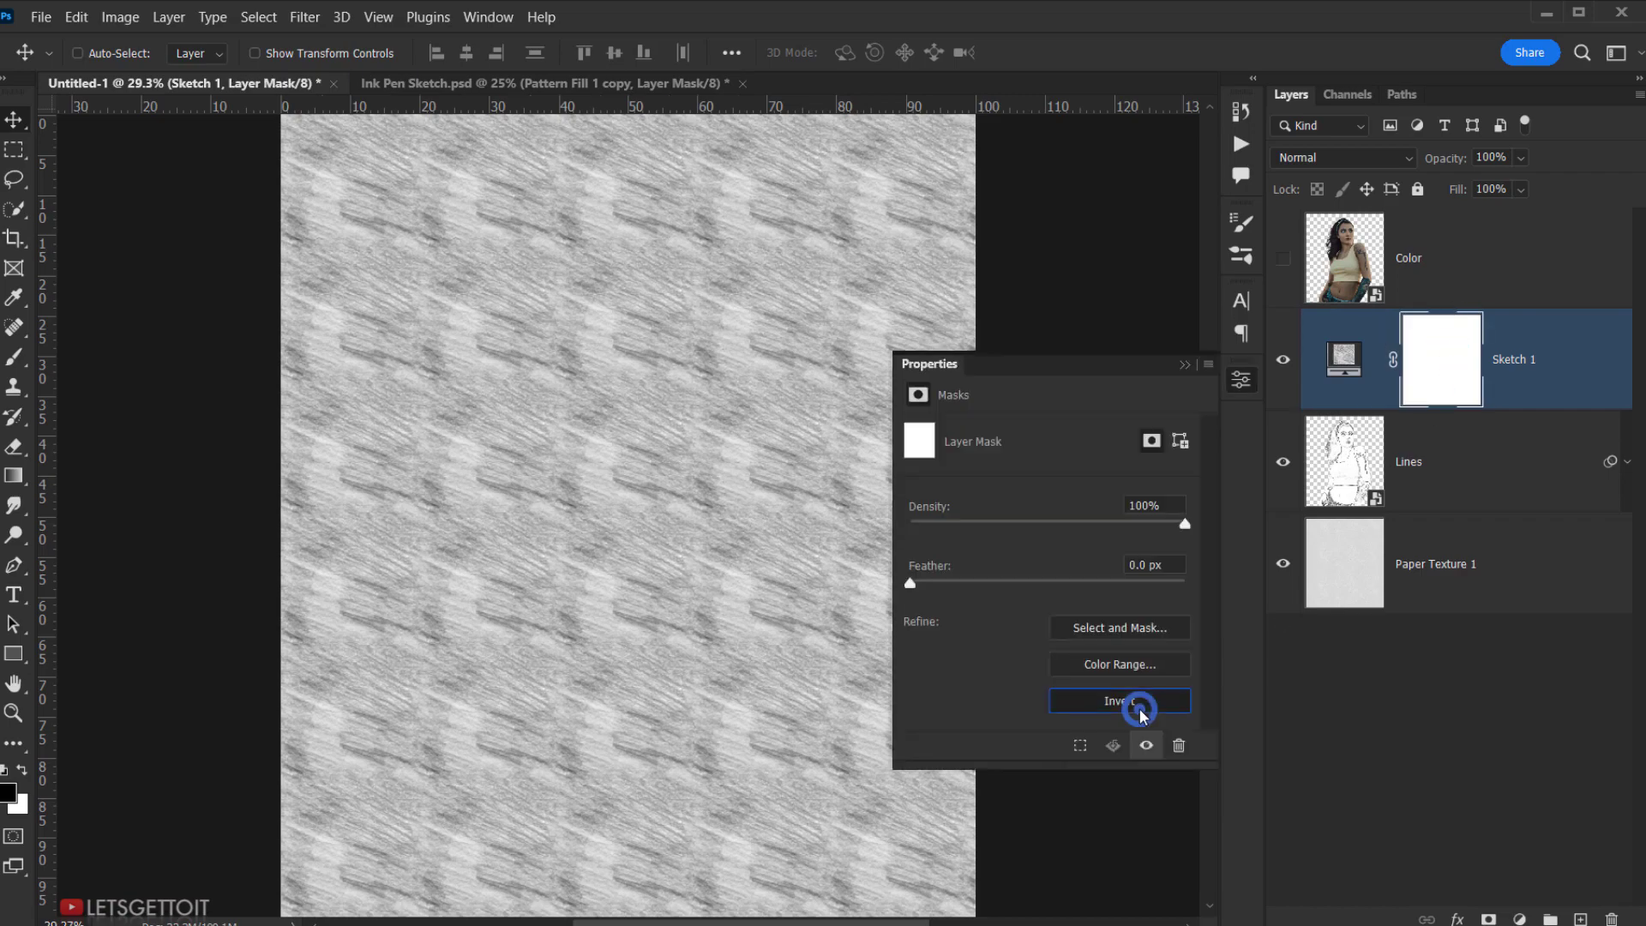
pyautogui.click(1145, 710)
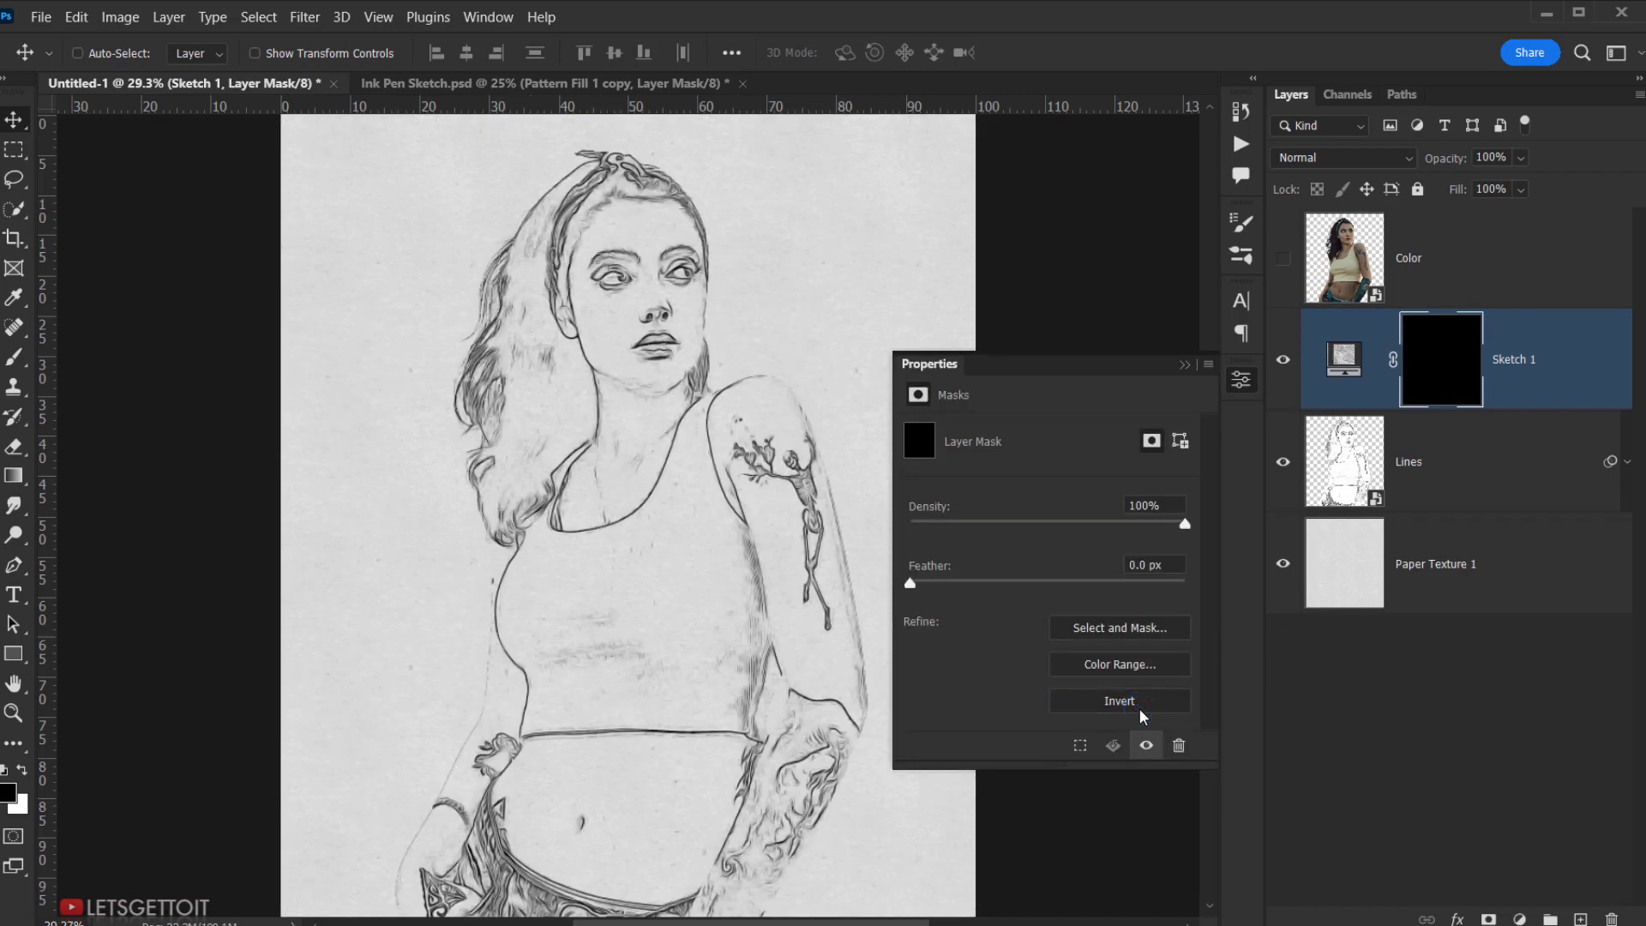
pyautogui.click(1188, 370)
pyautogui.click(1438, 368)
pyautogui.click(1442, 264)
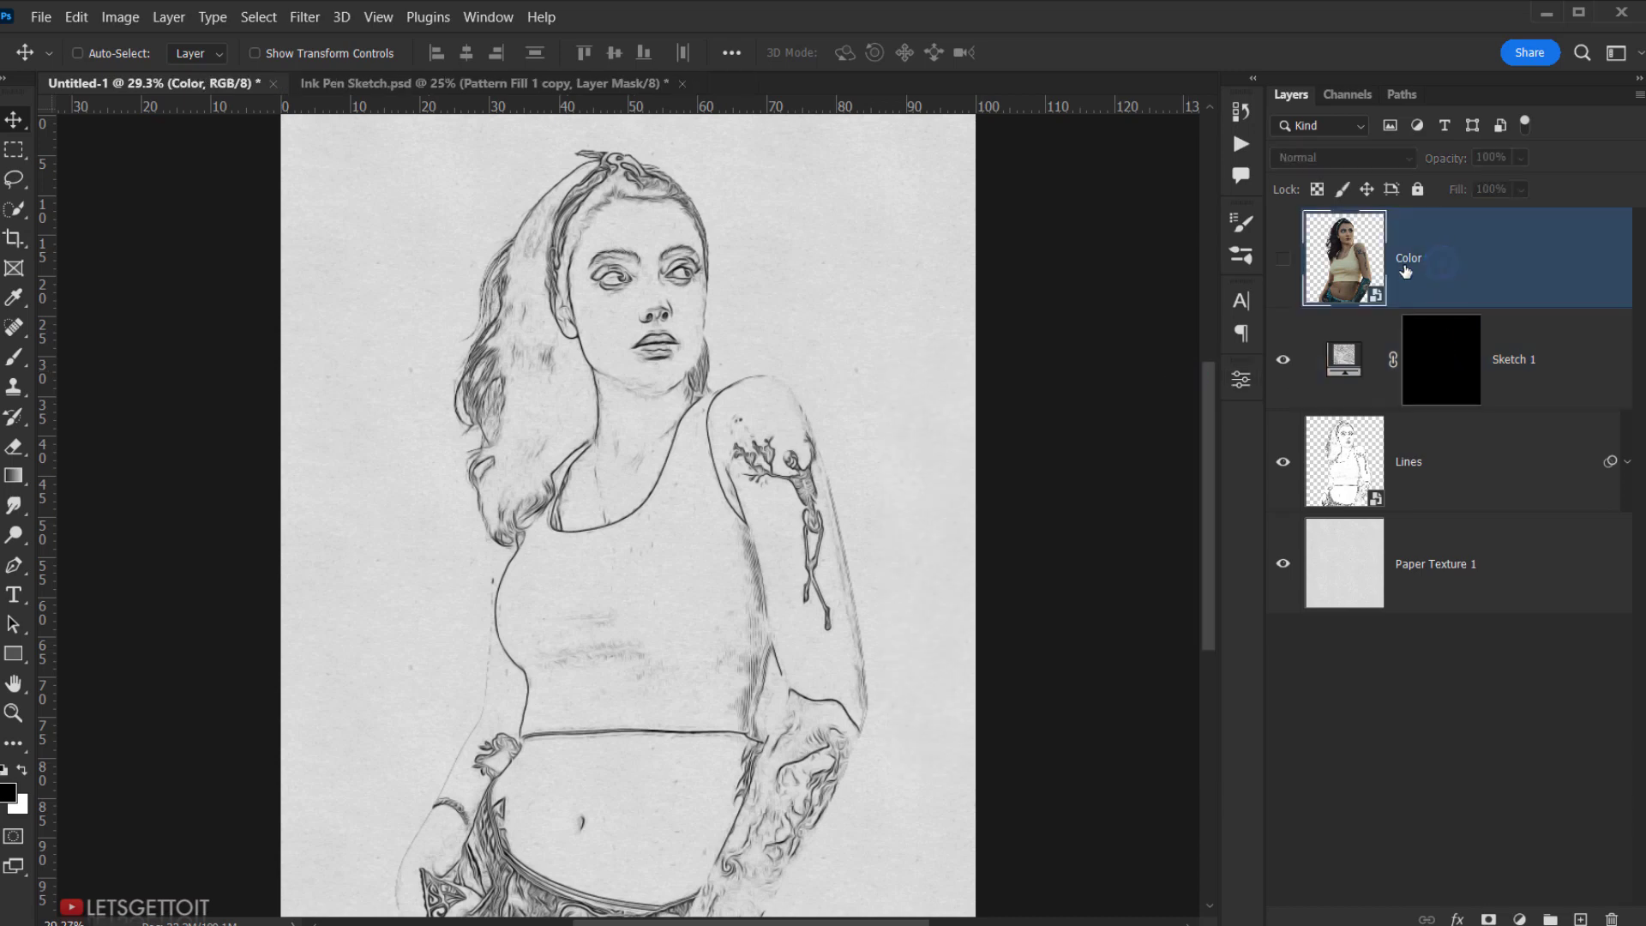
# - Load the woman's outline from the Color layer as a selection and copy her
pyautogui.click(1284, 260)
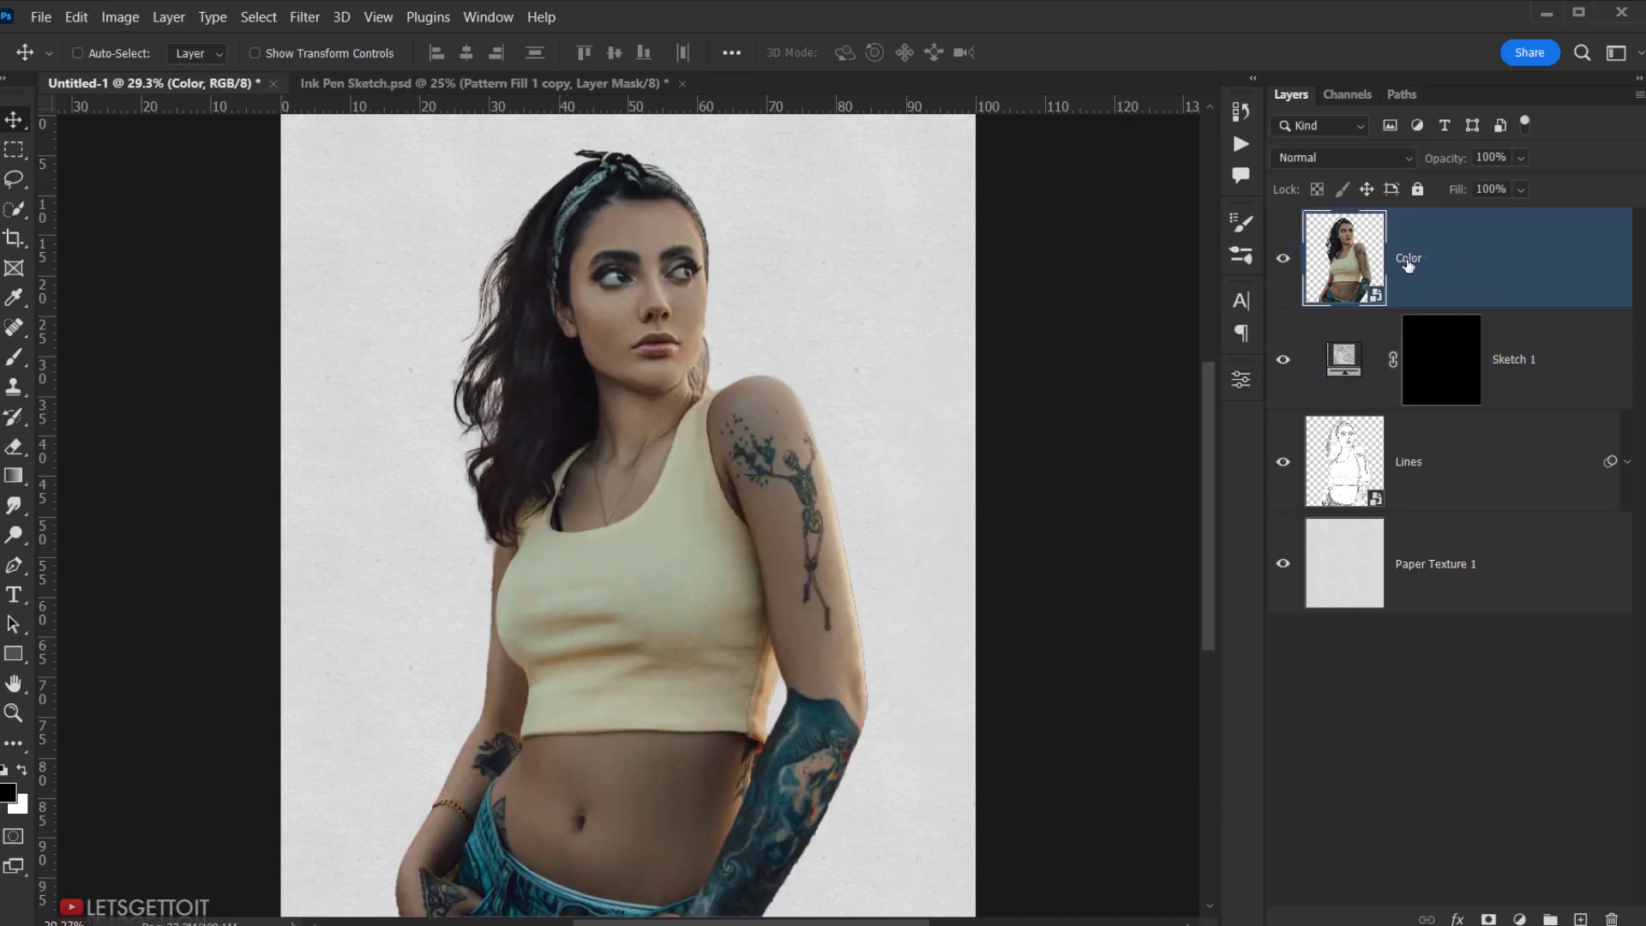
pyautogui.click(259, 17)
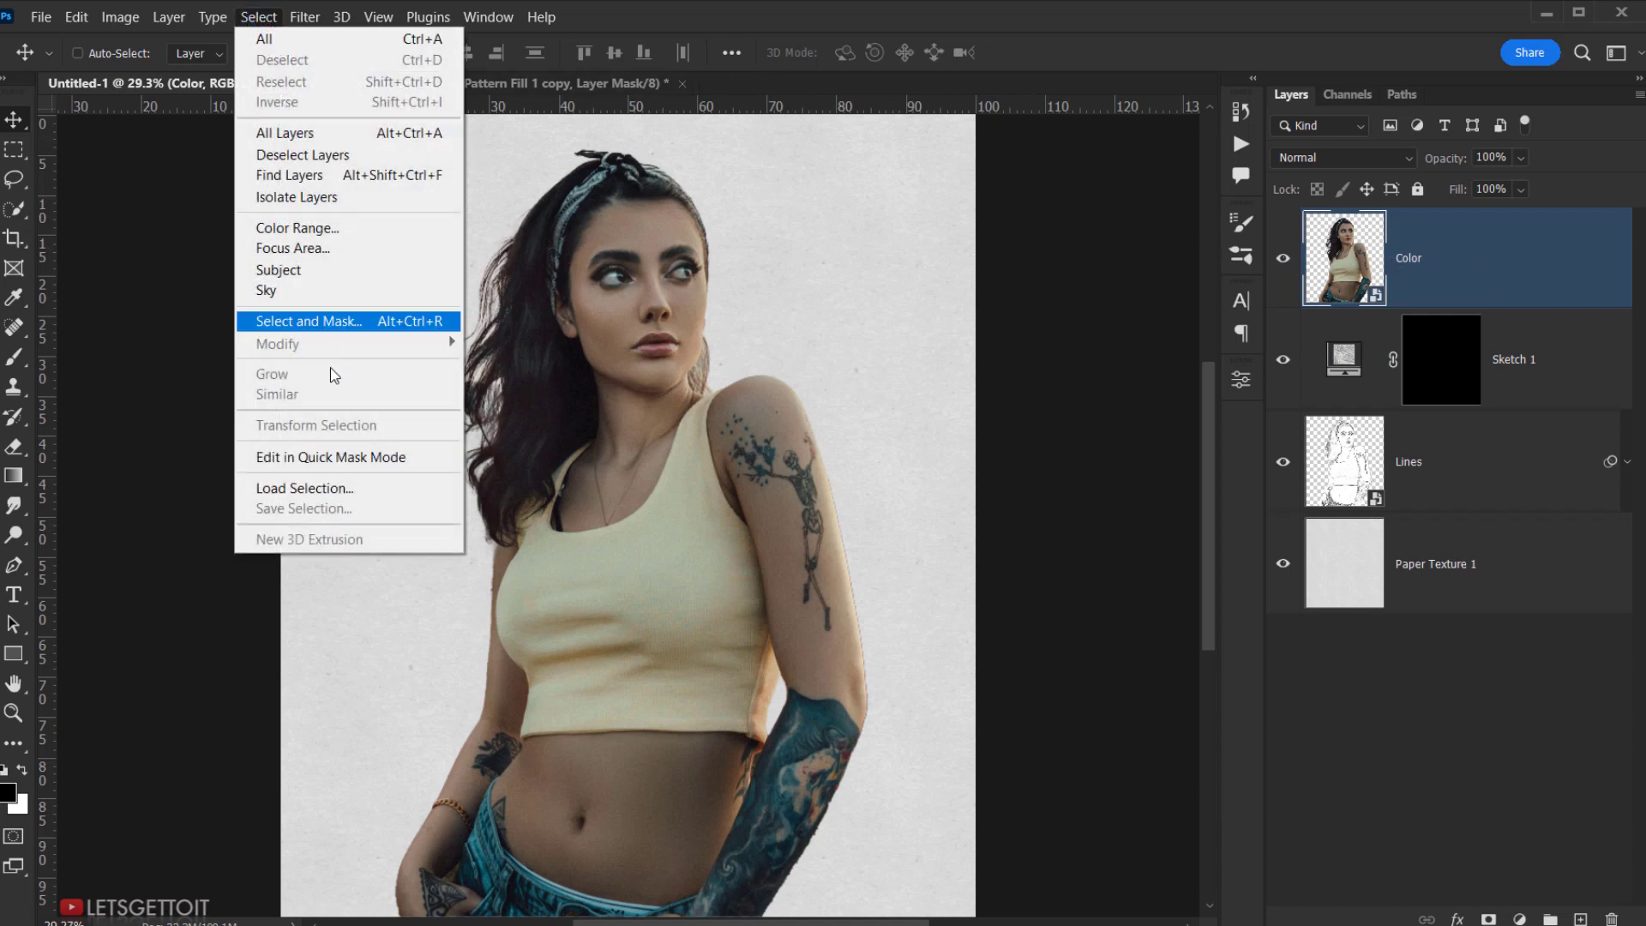
pyautogui.click(323, 490)
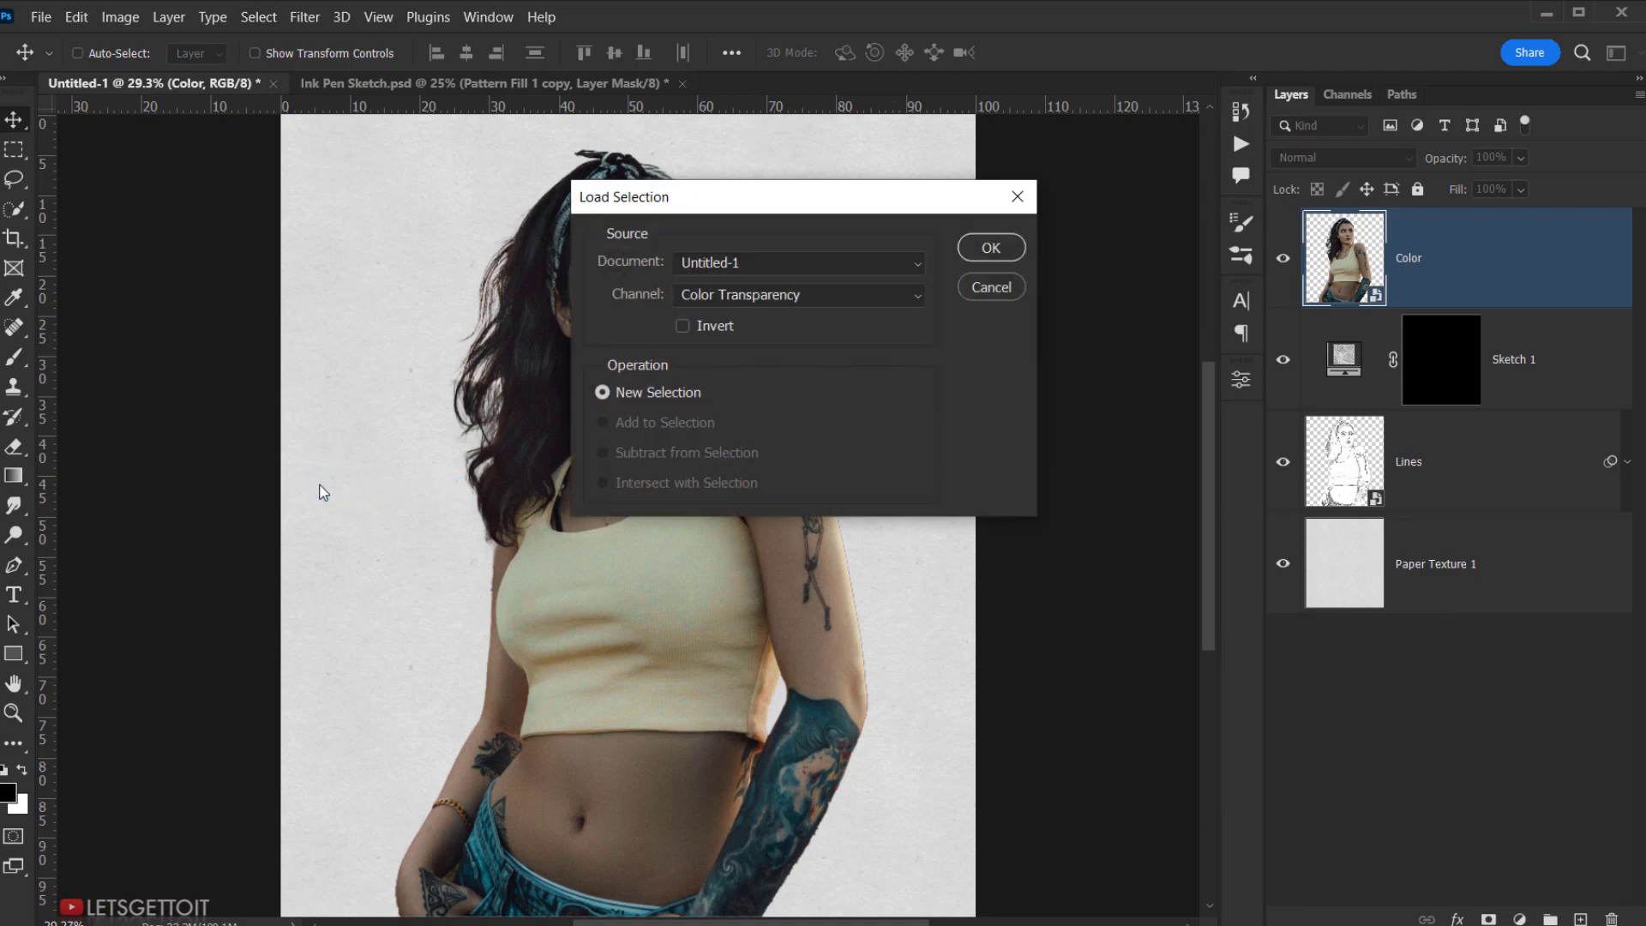
pyautogui.click(991, 249)
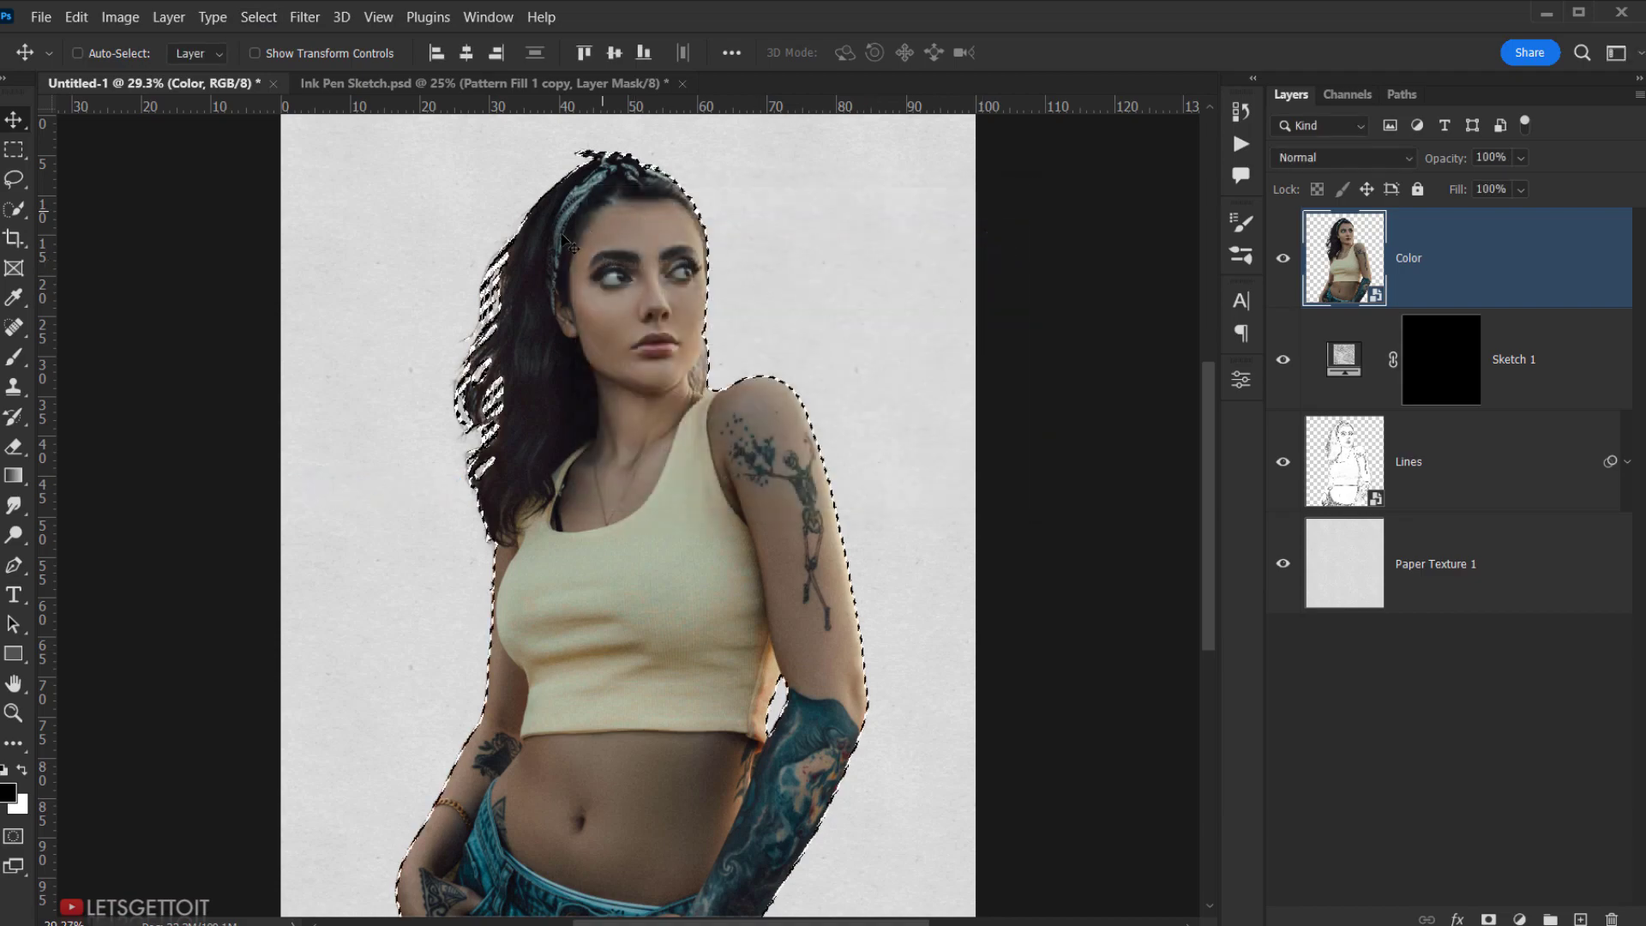
pyautogui.click(85, 24)
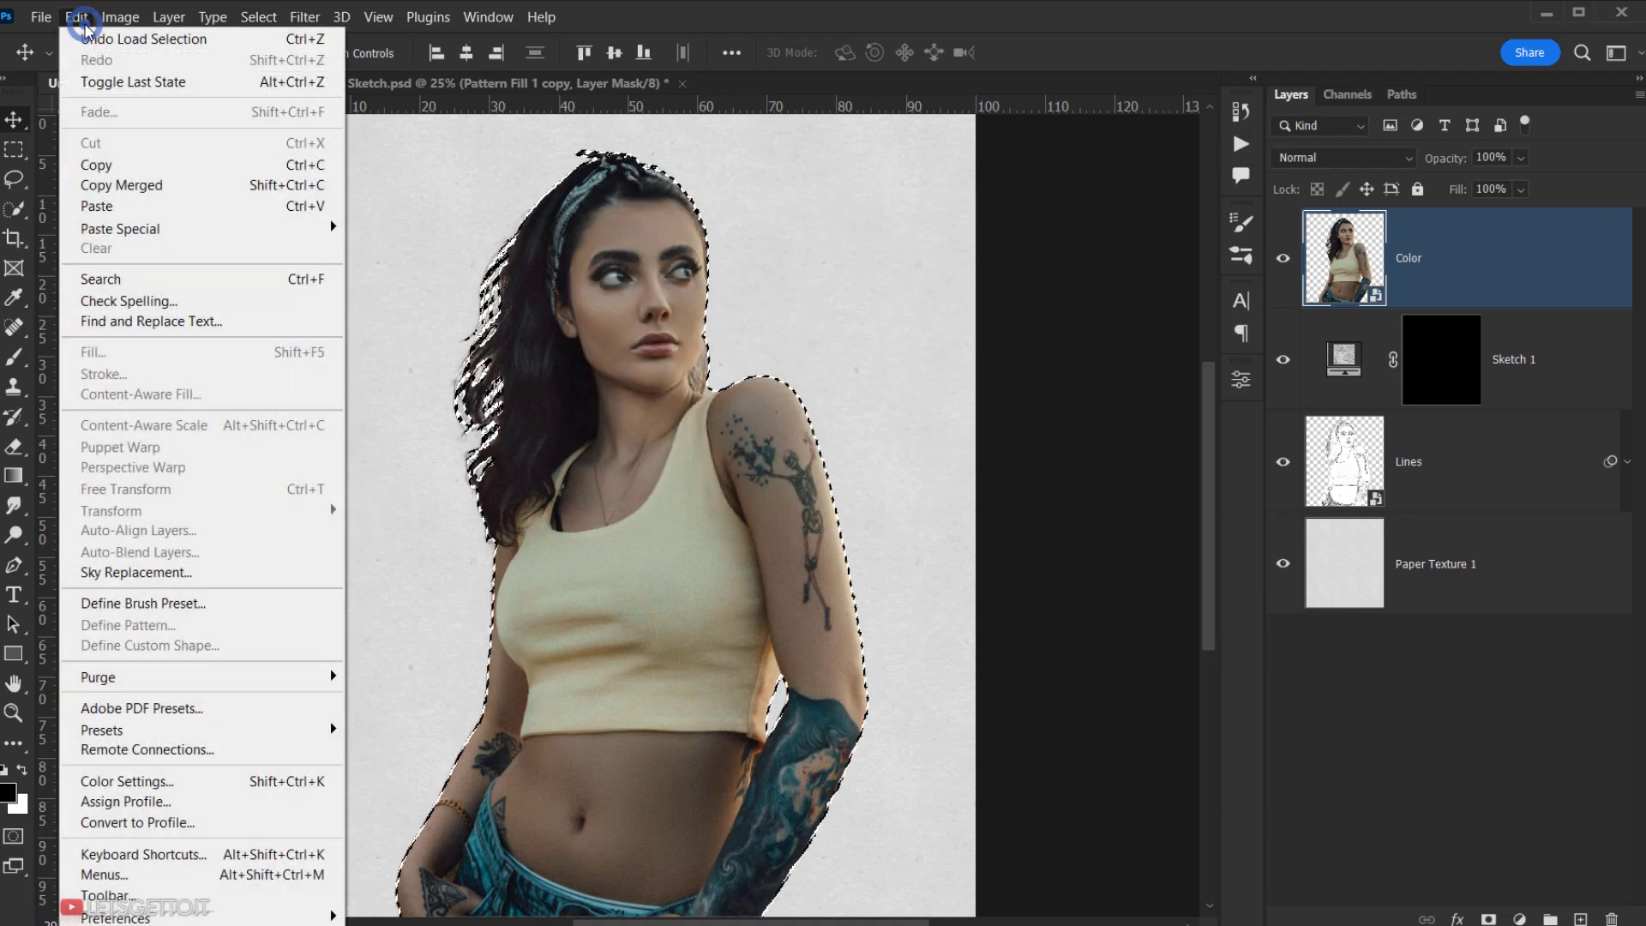
pyautogui.click(157, 171)
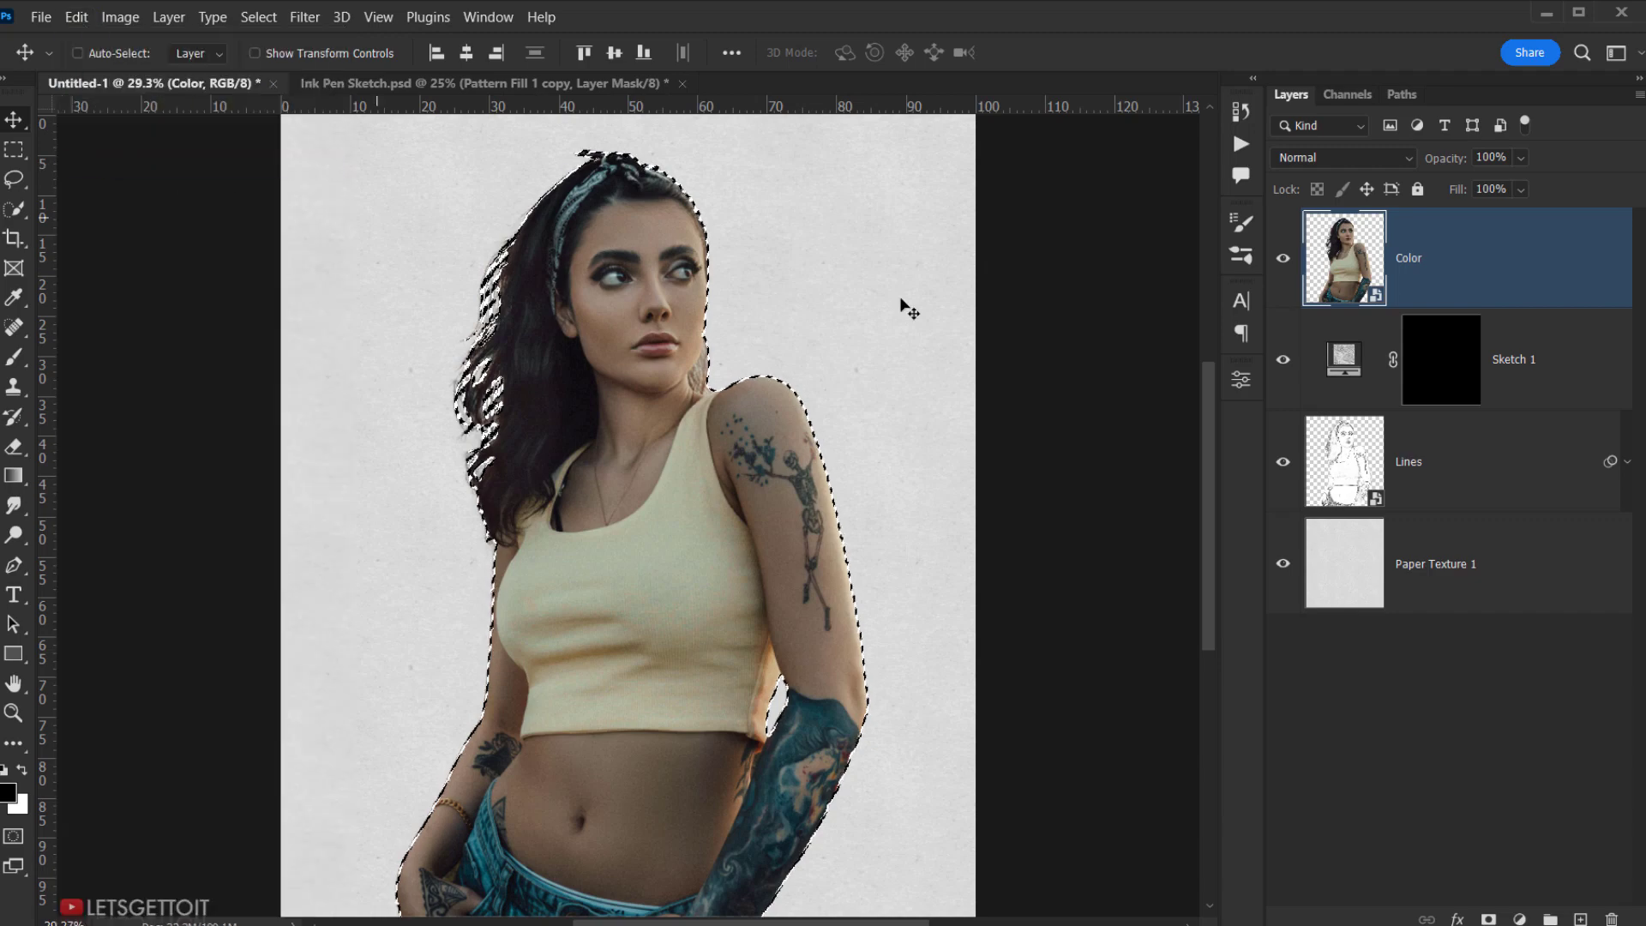
pyautogui.click(1282, 258)
# - Paste the copied woman into Sketch 1's layer mask, viewed on its own
pyautogui.click(1448, 384)
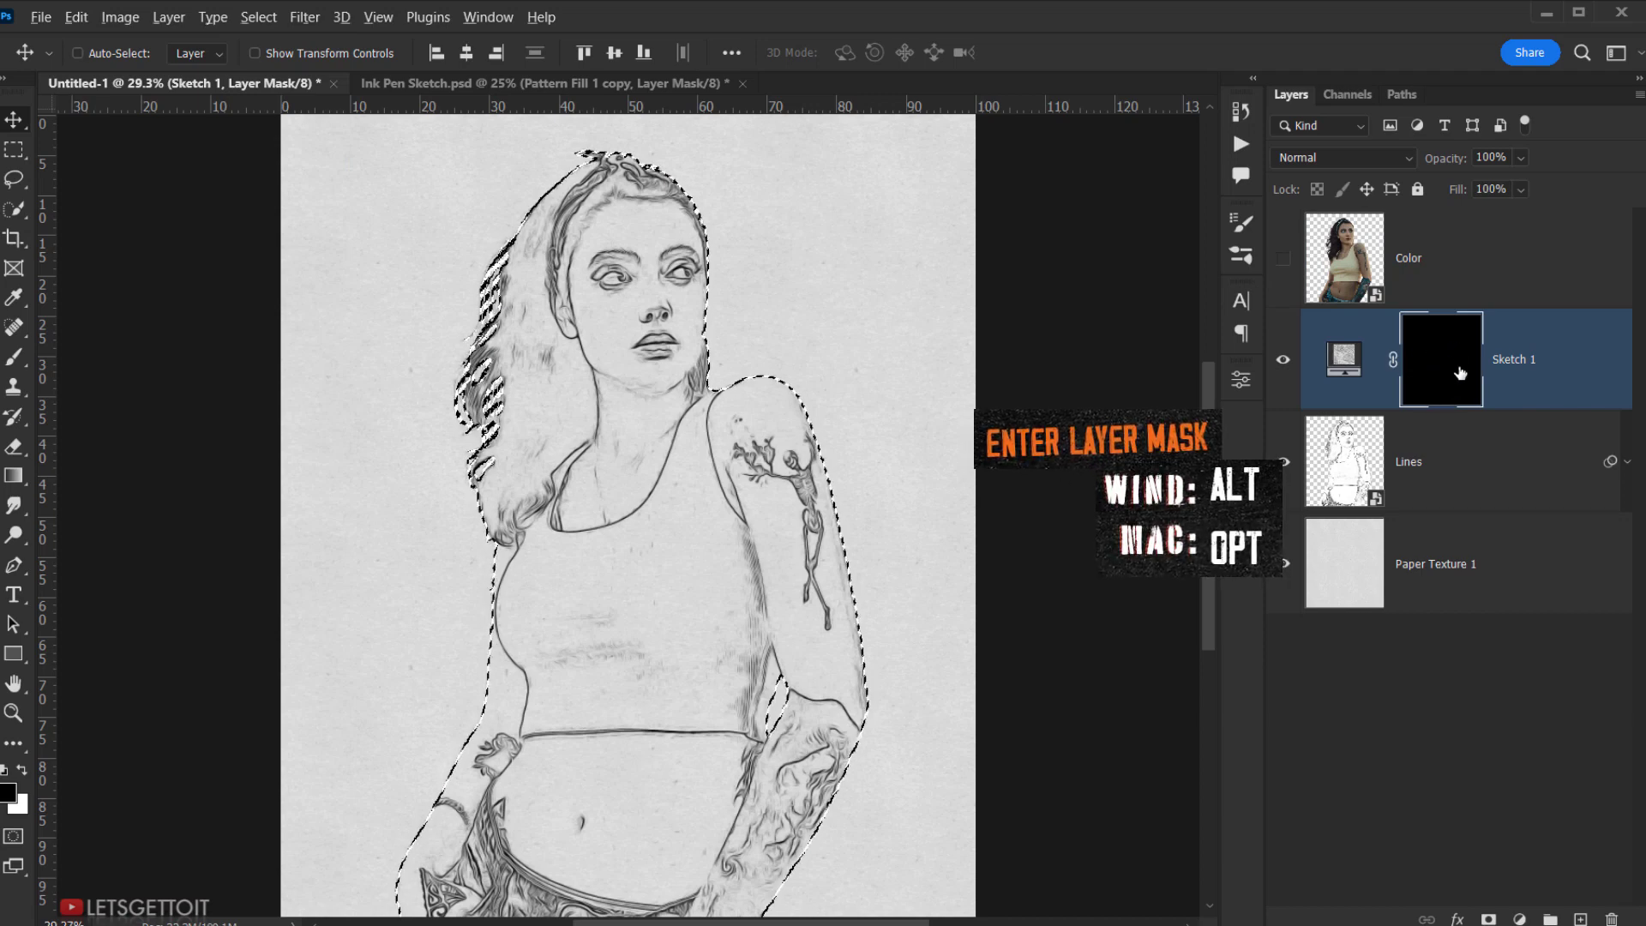
pyautogui.keyDown('alt'); pyautogui.click(1457, 369); pyautogui.keyUp('alt')
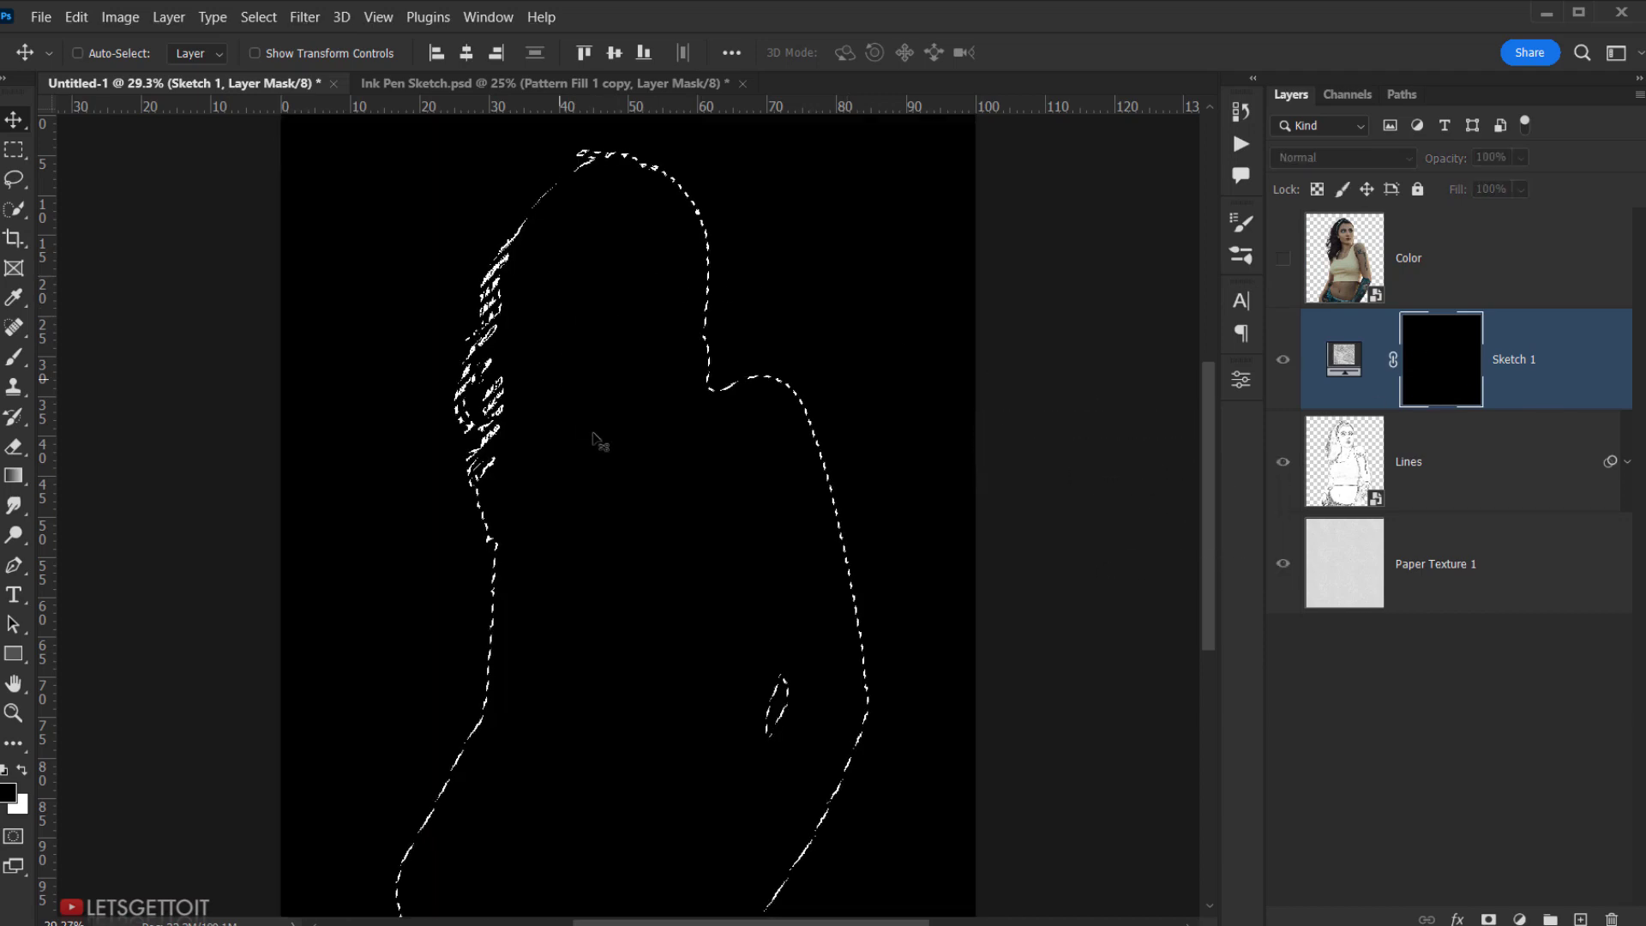
pyautogui.click(76, 17)
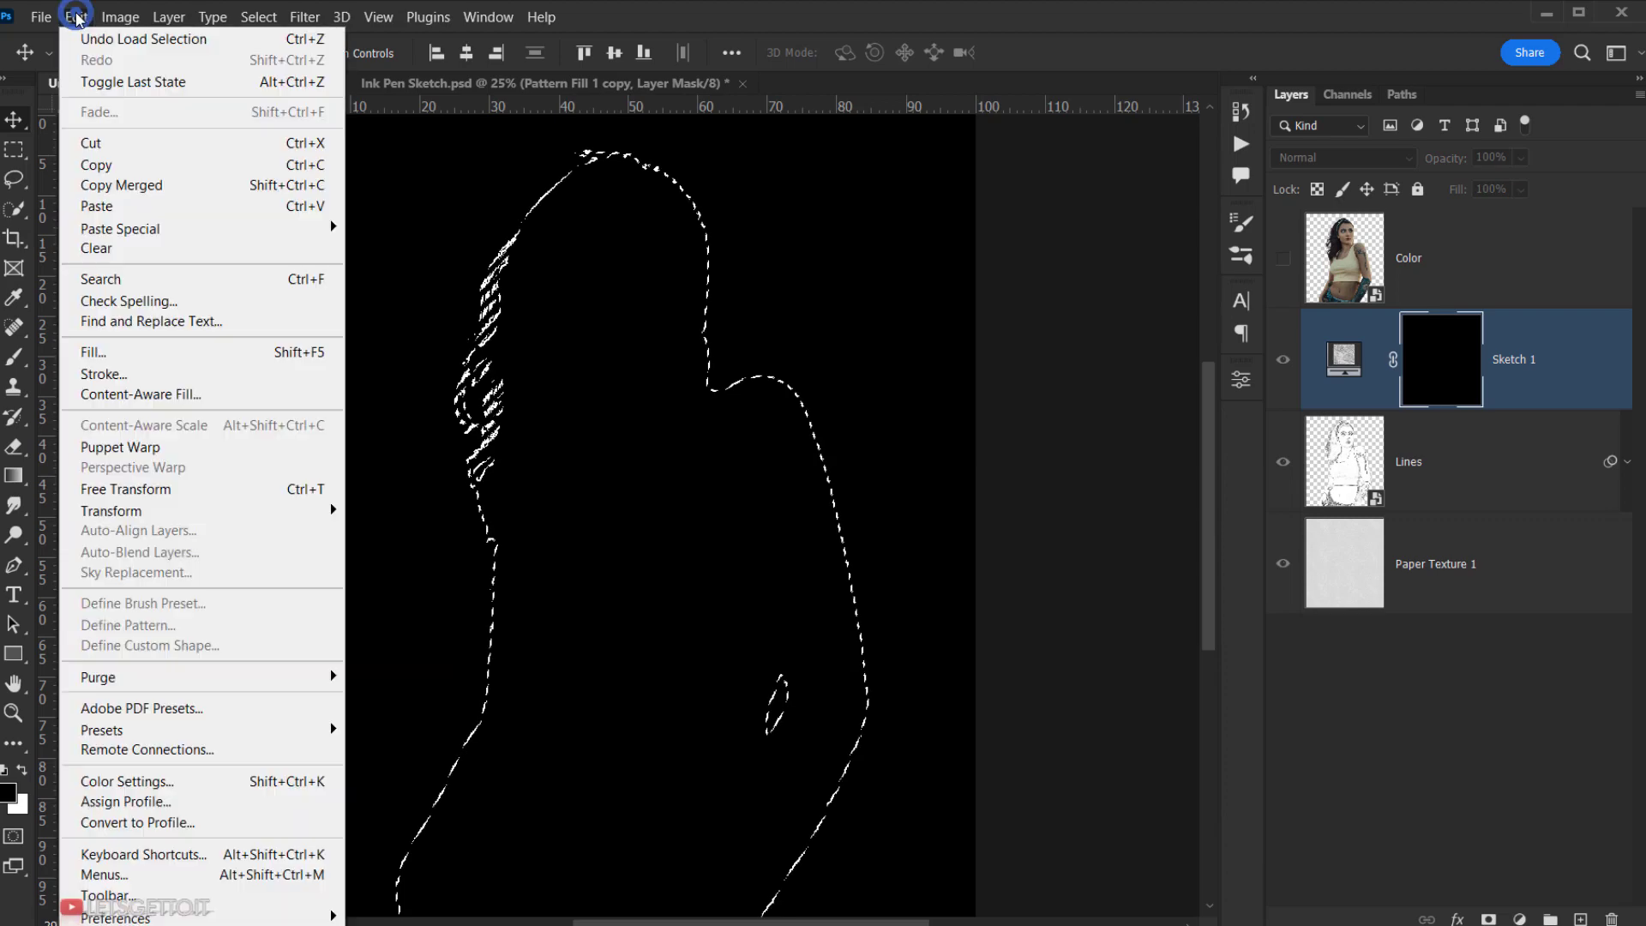
pyautogui.click(141, 209)
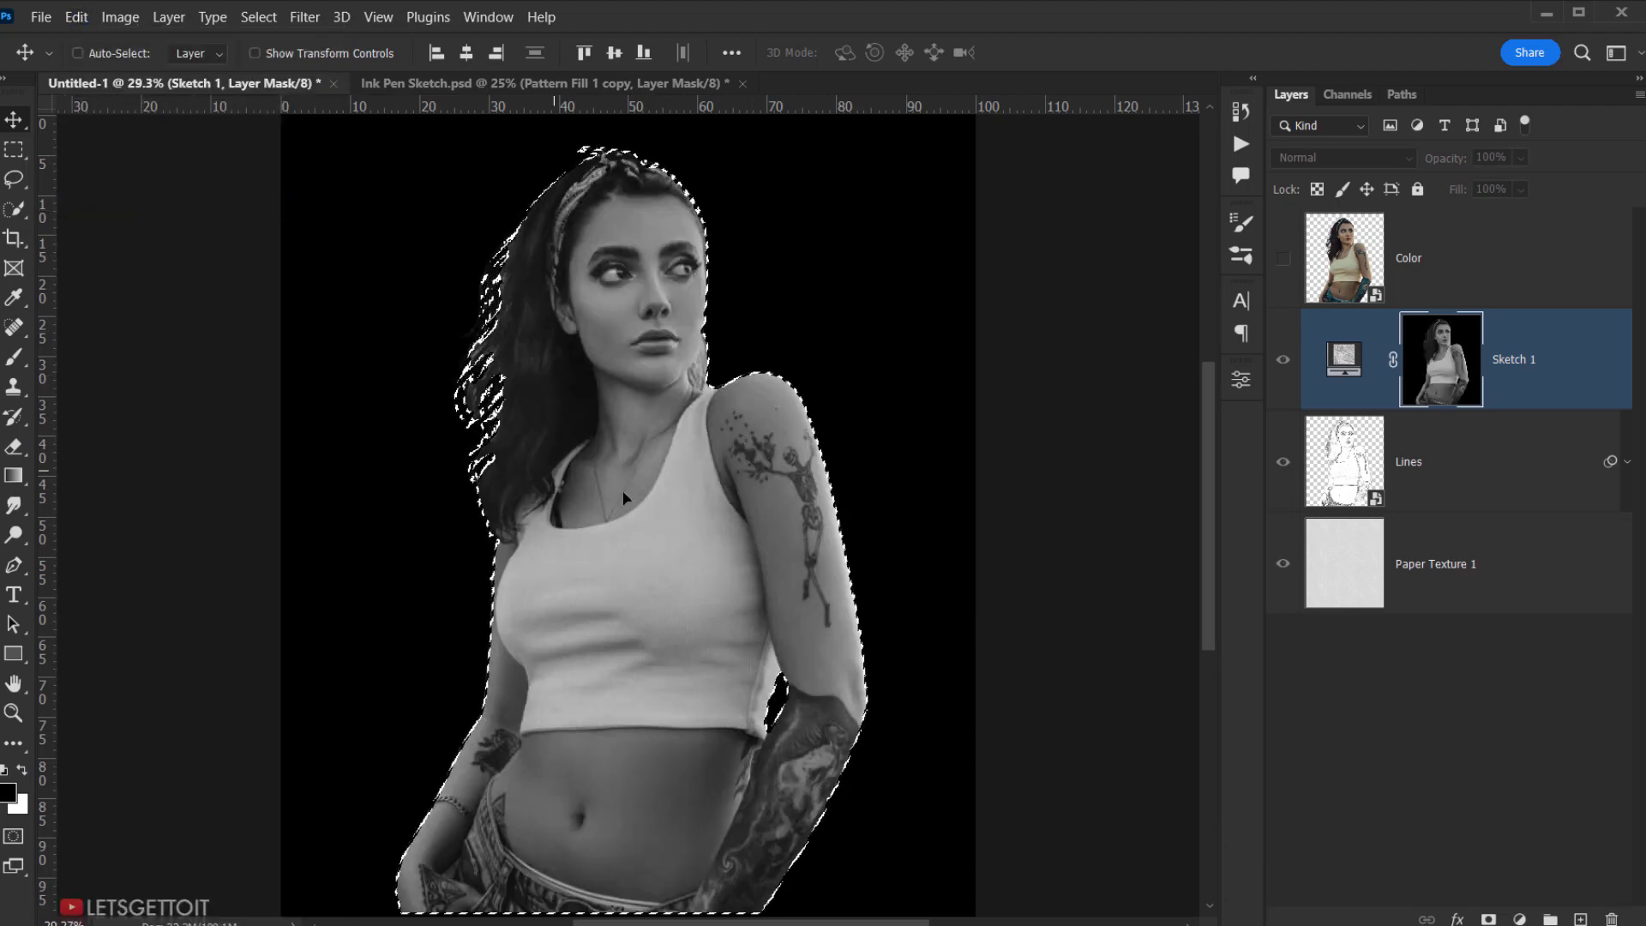
pyautogui.moveTo(669, 496); pyautogui.dragTo(667, 483)
pyautogui.scroll(-2, 670, 485)
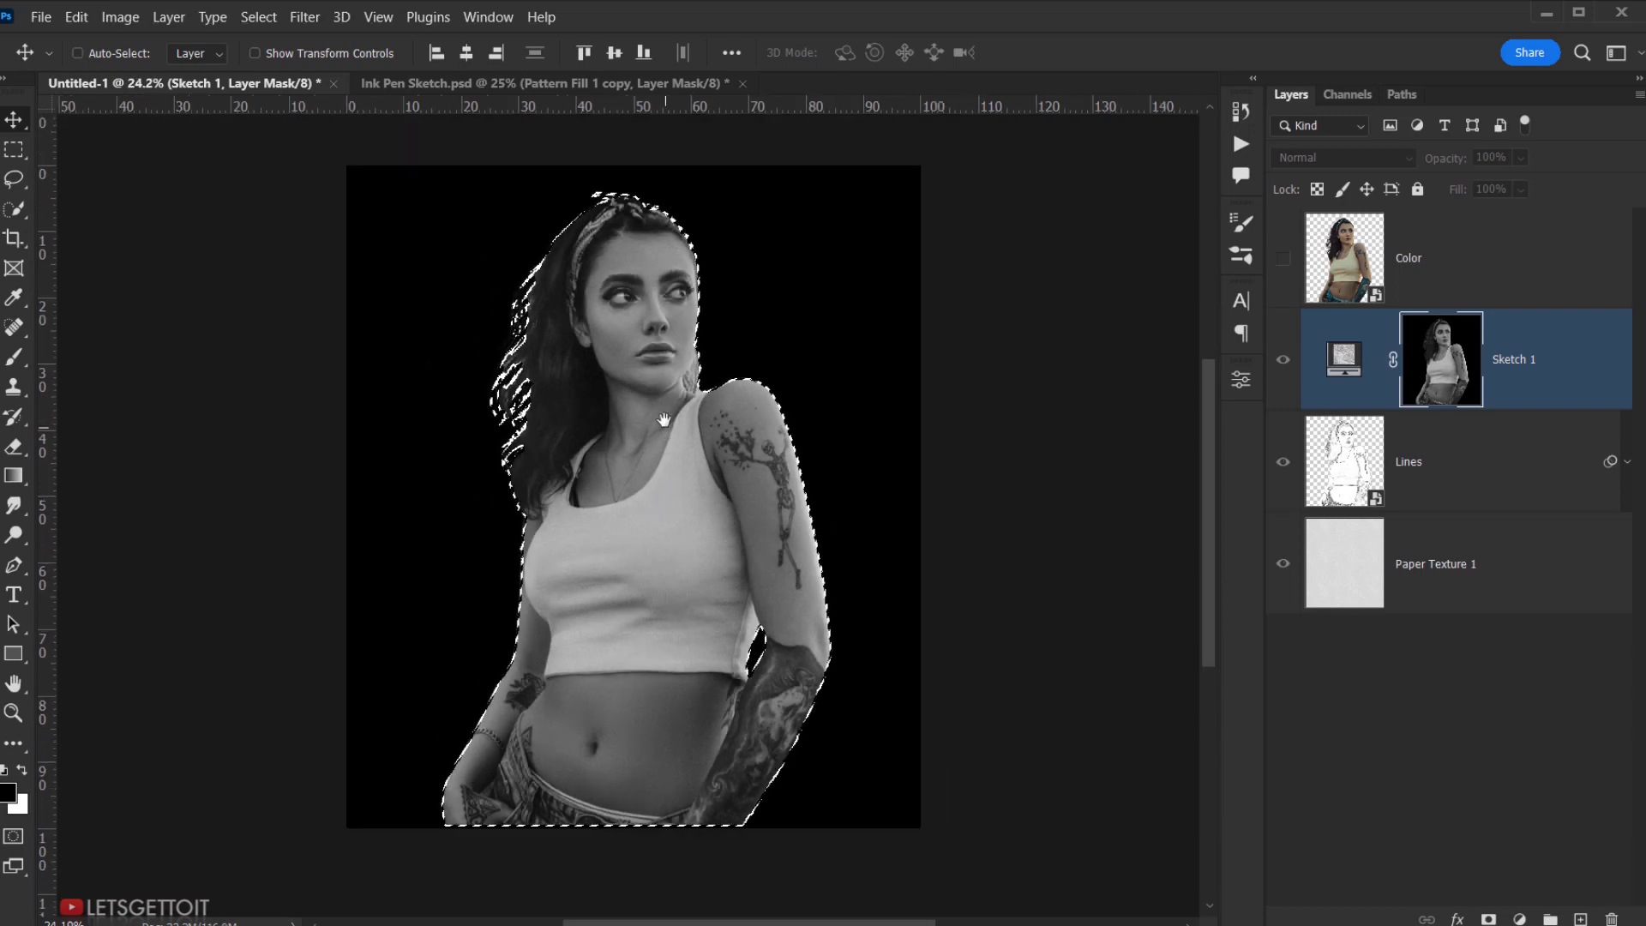
pyautogui.moveTo(663, 419); pyautogui.dragTo(662, 442)
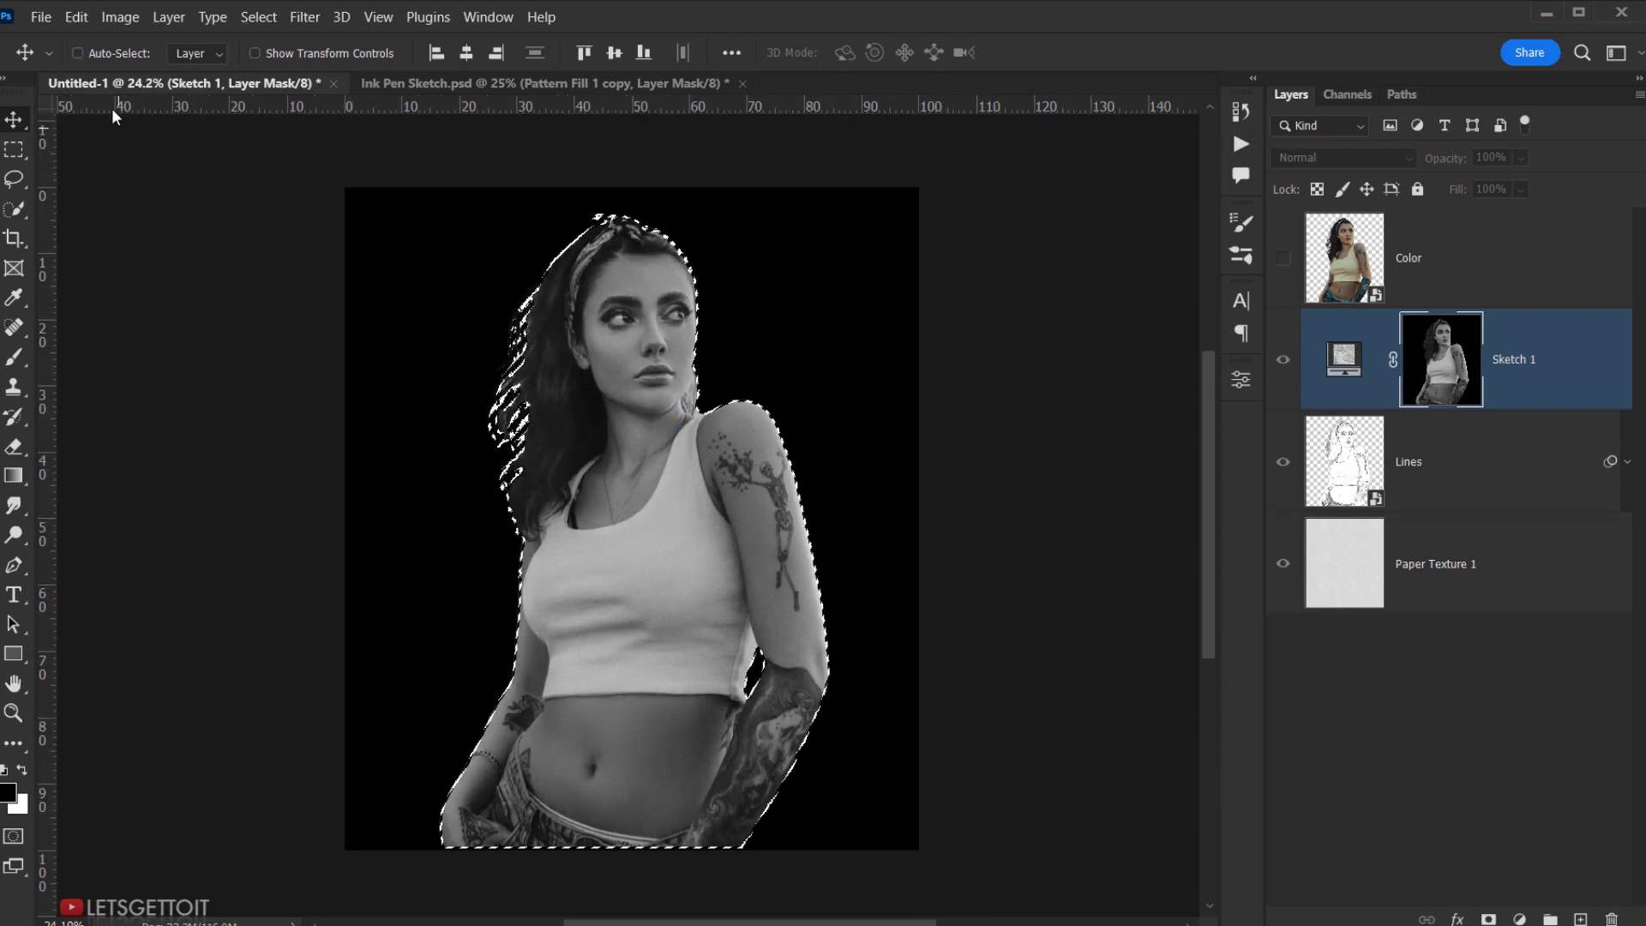
# - Apply a Shadows/Highlights adjustment to Sketch 1's mask
pyautogui.click(121, 19)
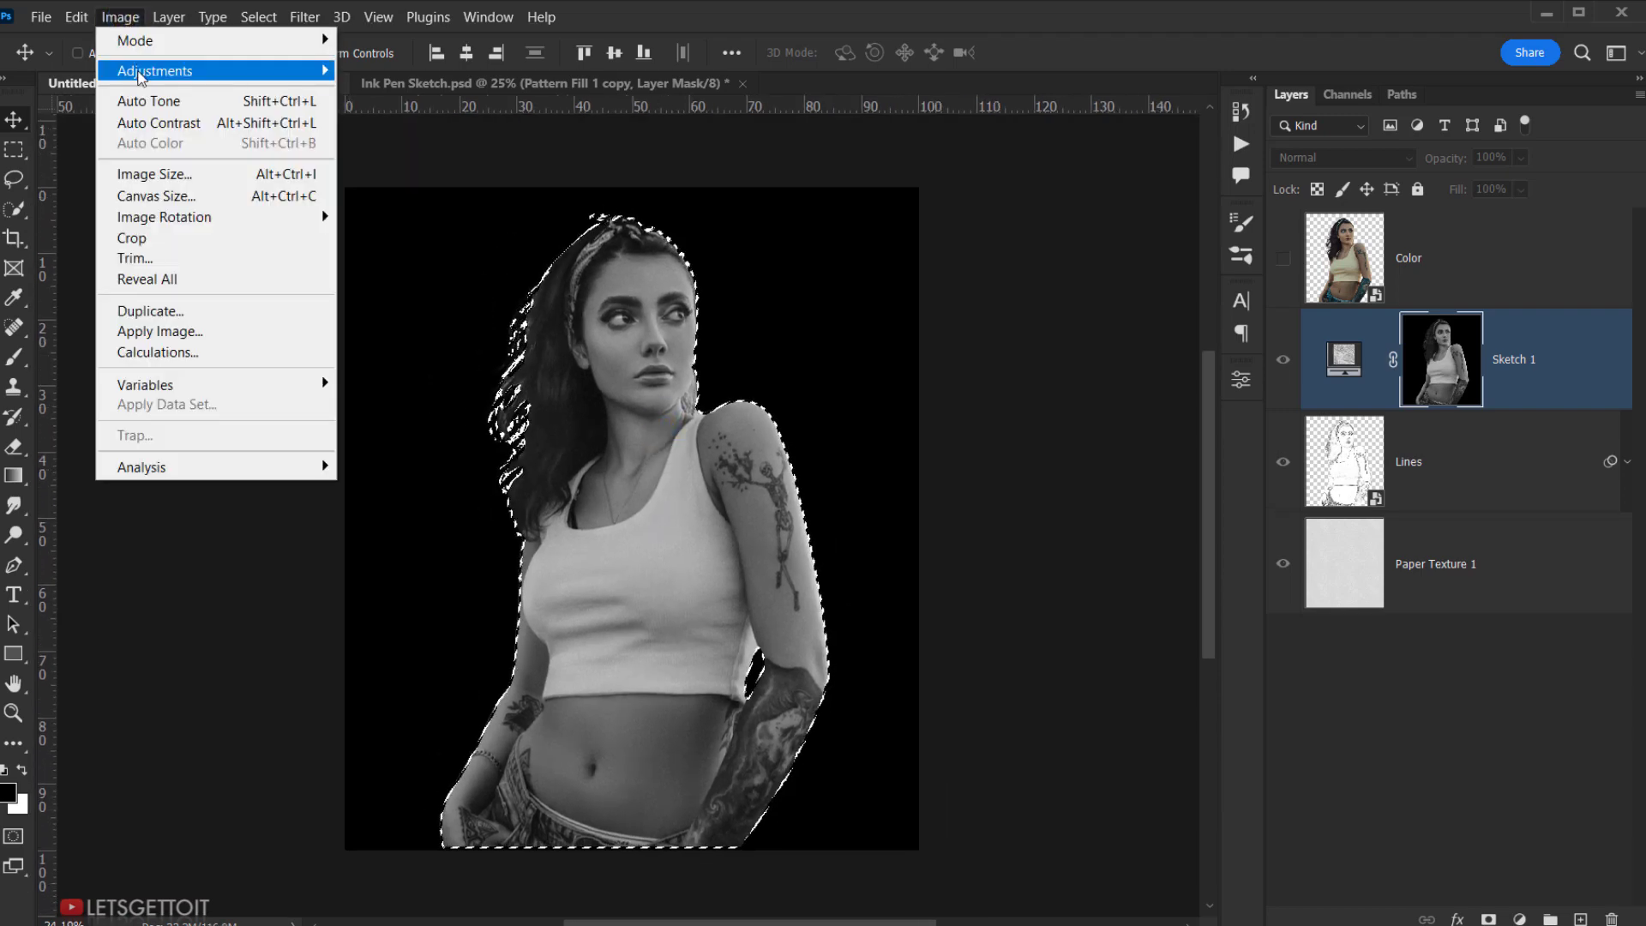
pyautogui.moveTo(143, 74)
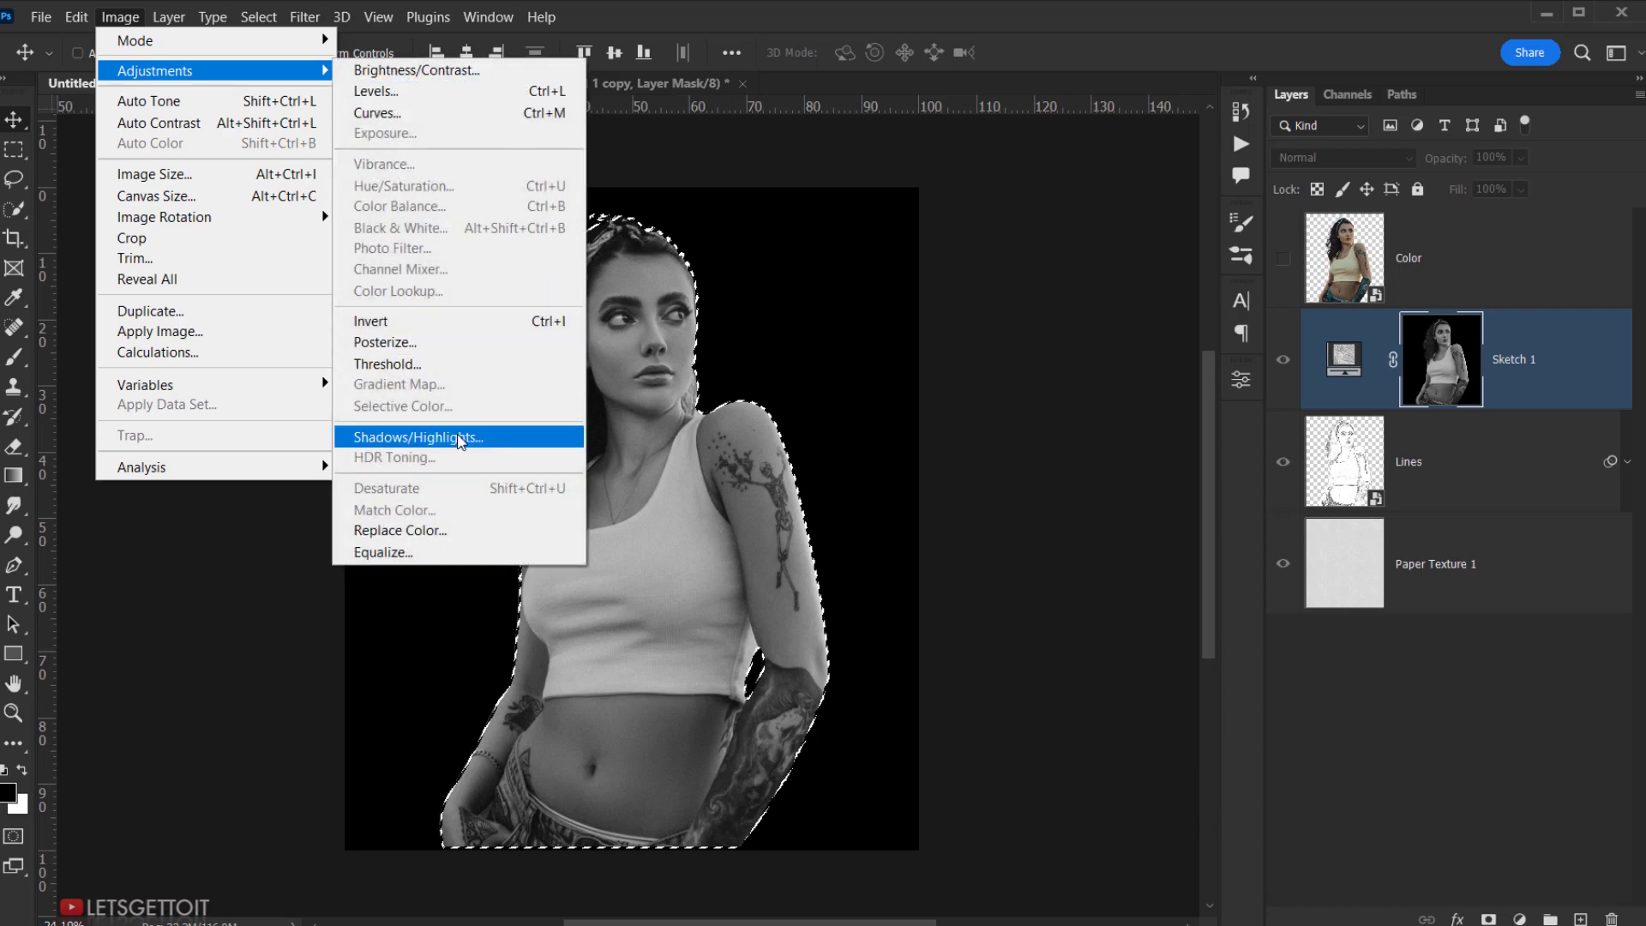
pyautogui.click(487, 446)
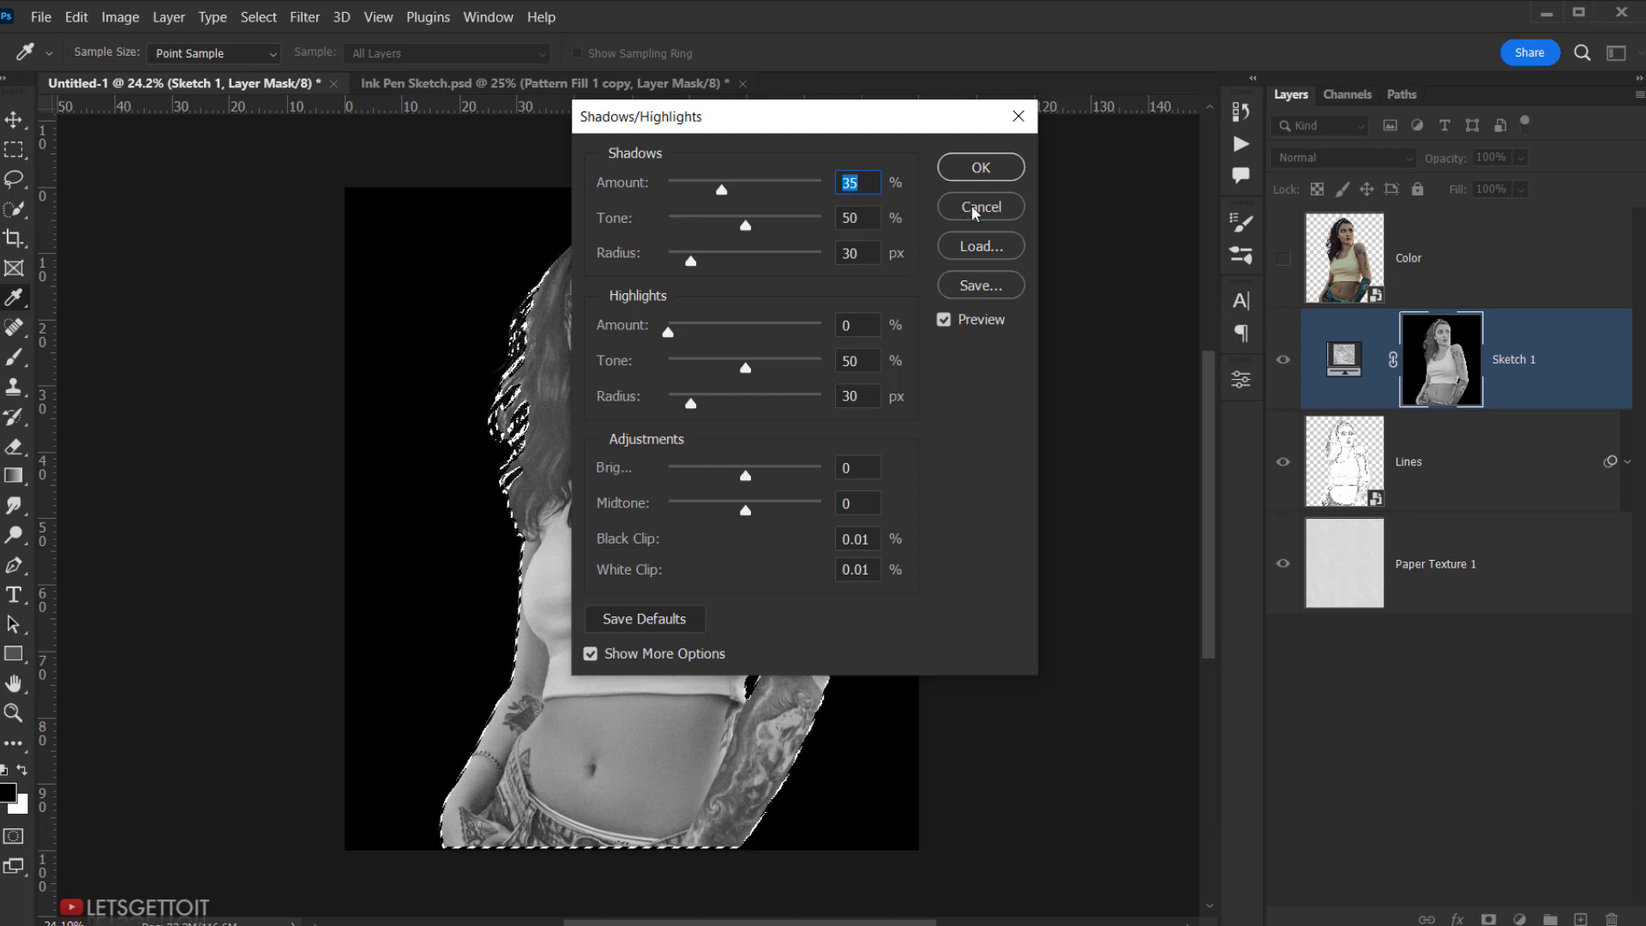
pyautogui.click(989, 171)
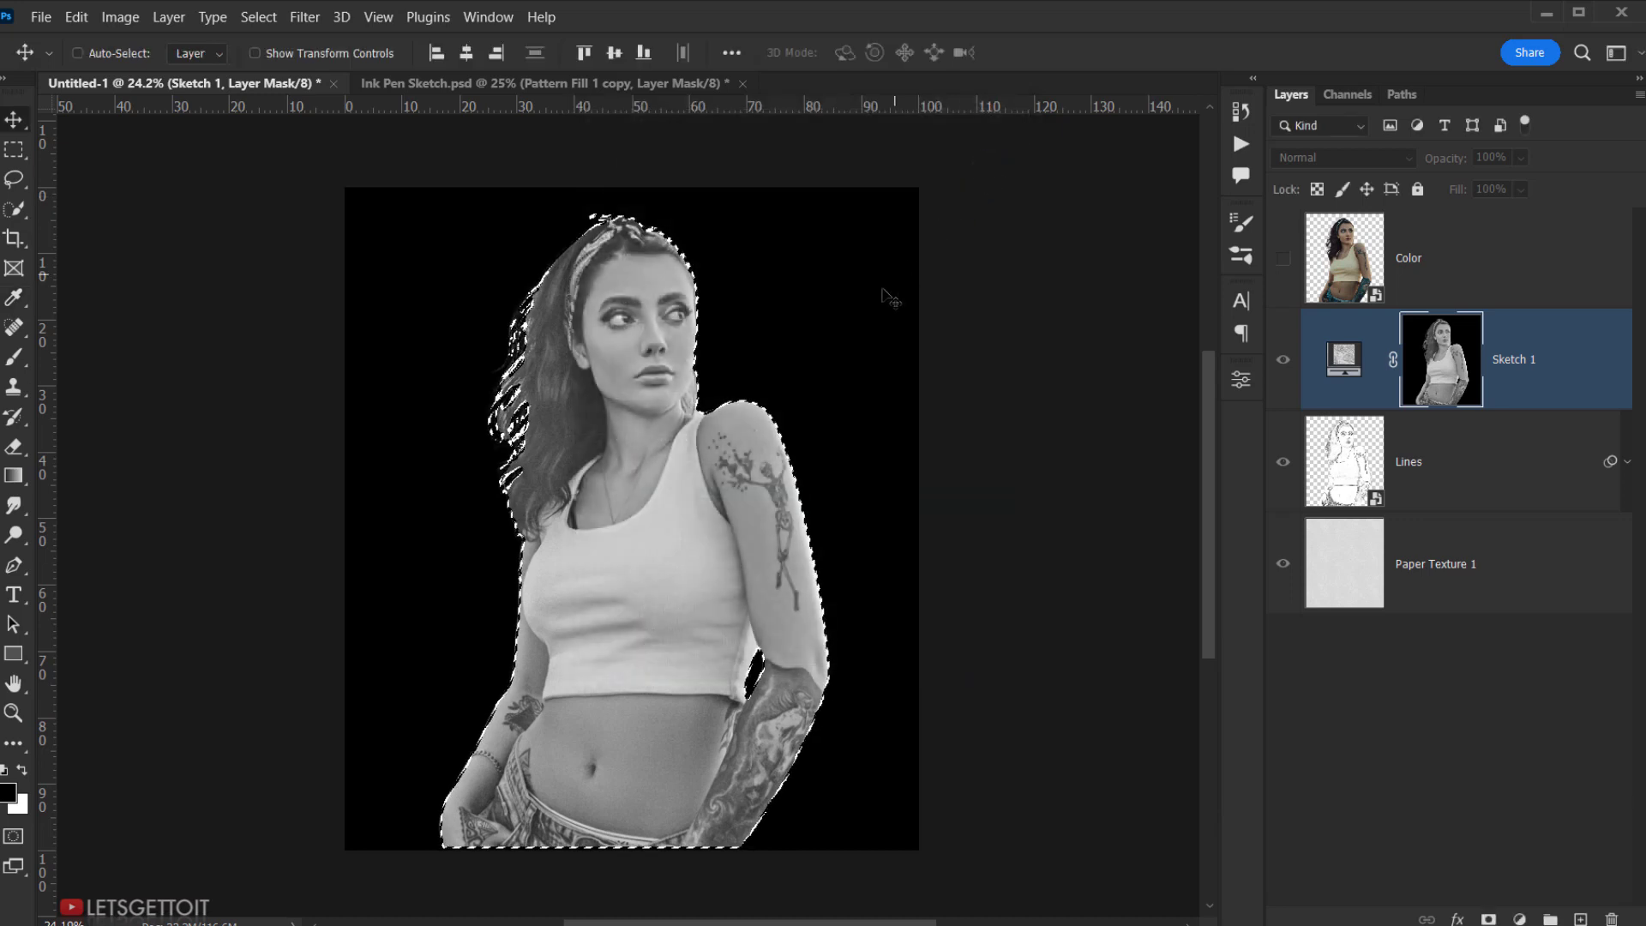
# - Apply a Threshold at level about 166 to the mask
pyautogui.click(120, 17)
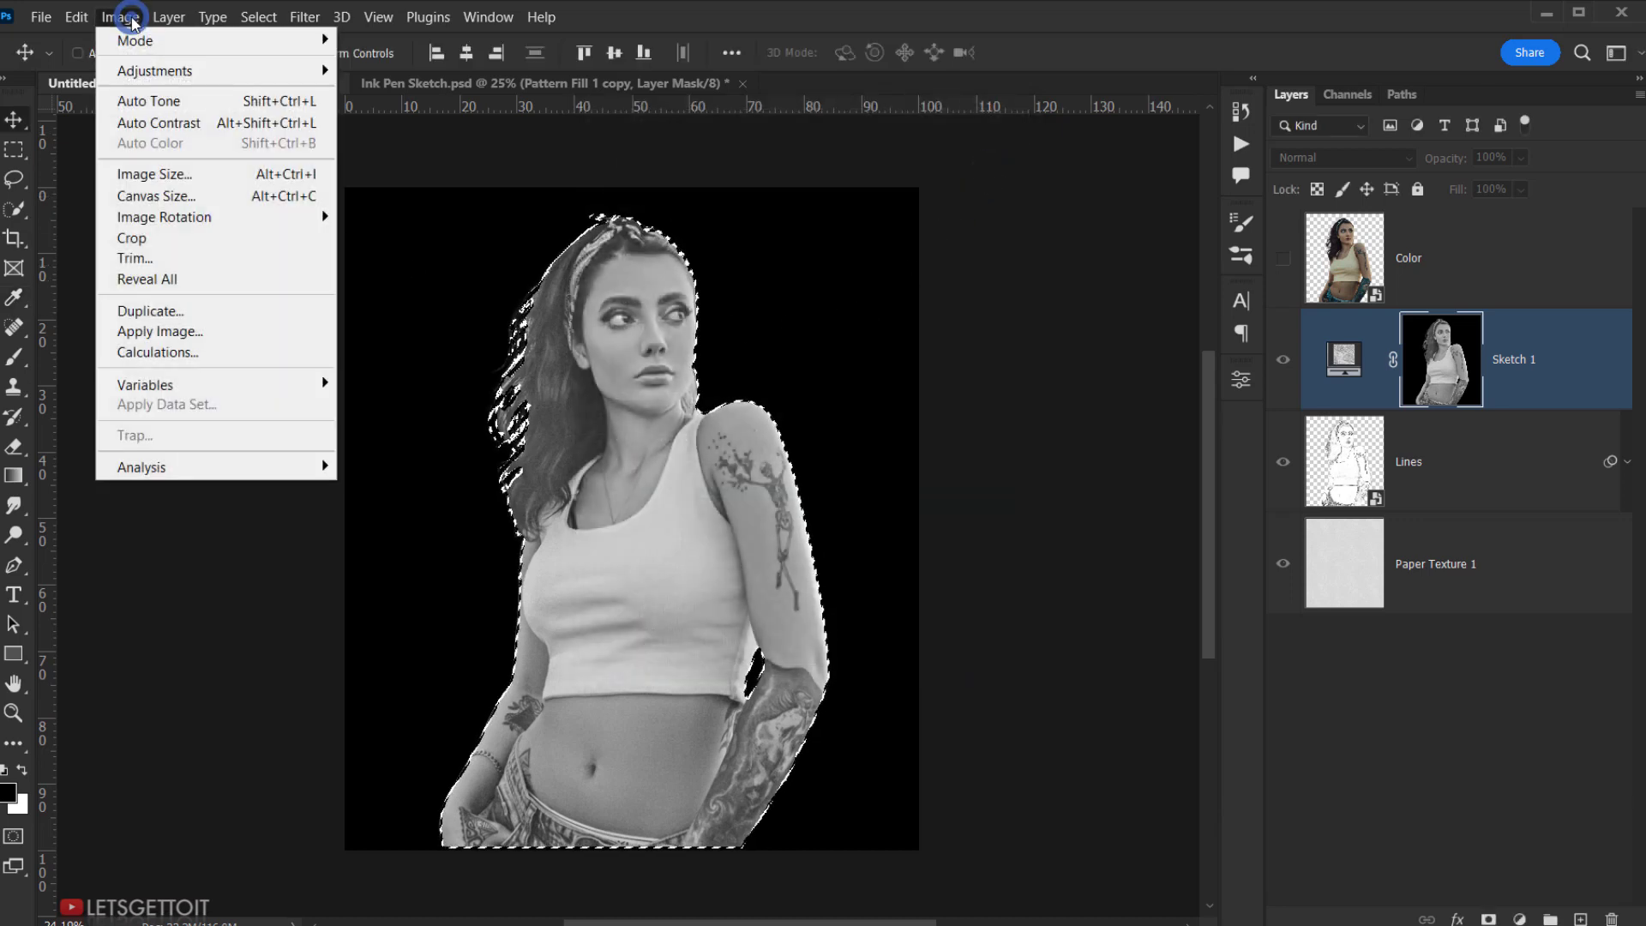
pyautogui.moveTo(170, 75)
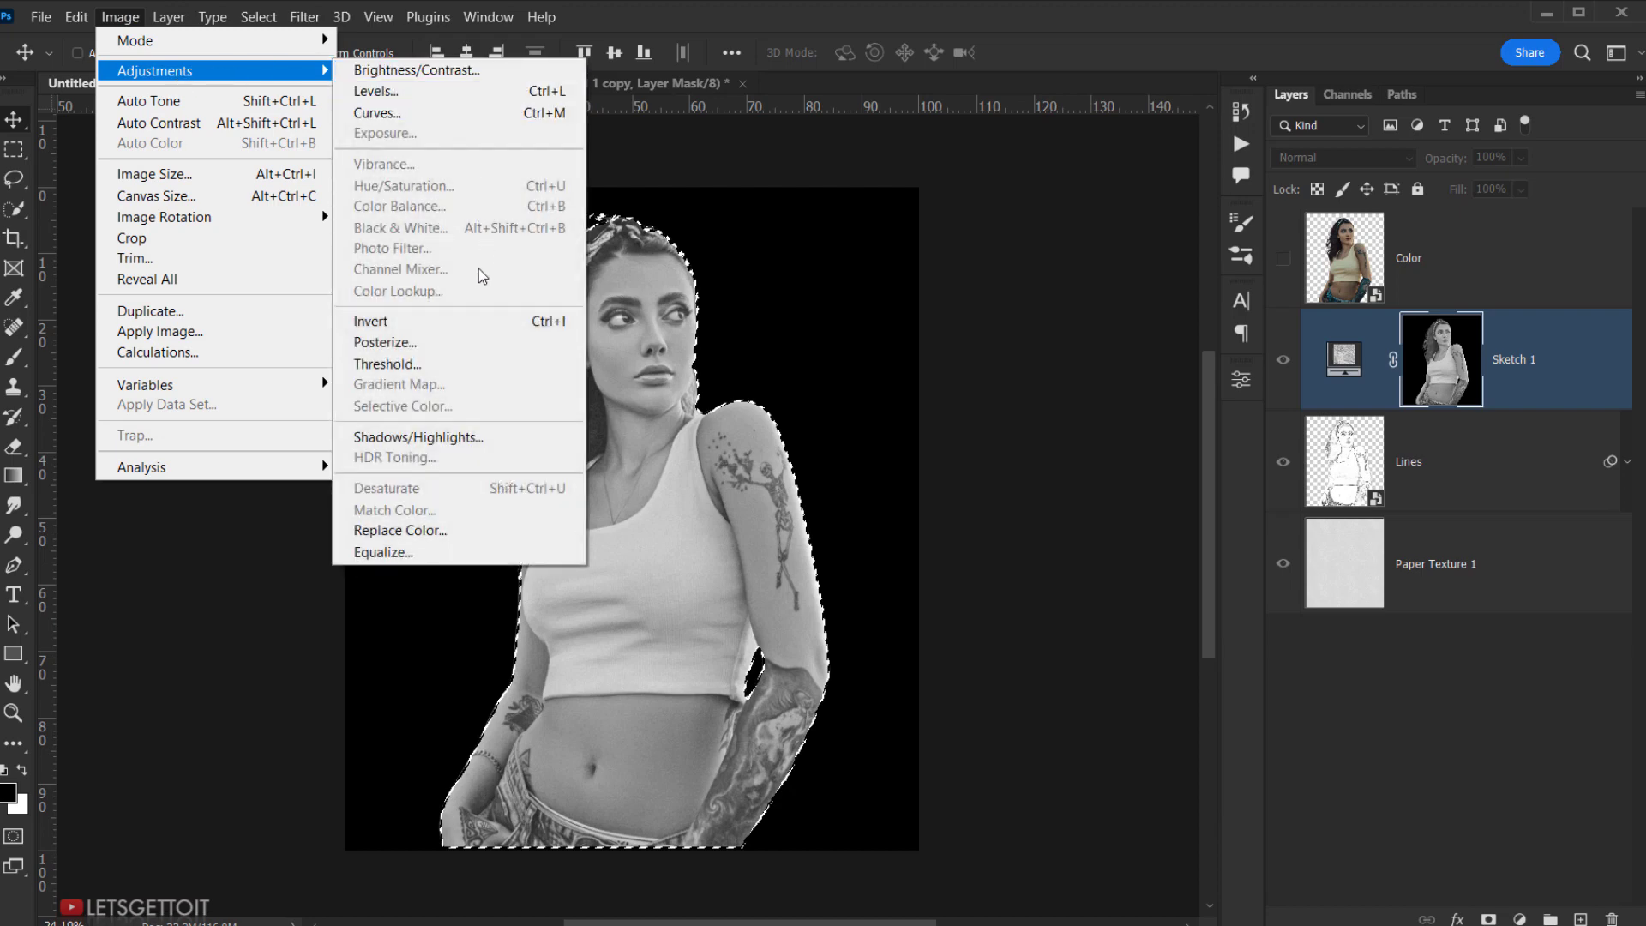
pyautogui.click(439, 364)
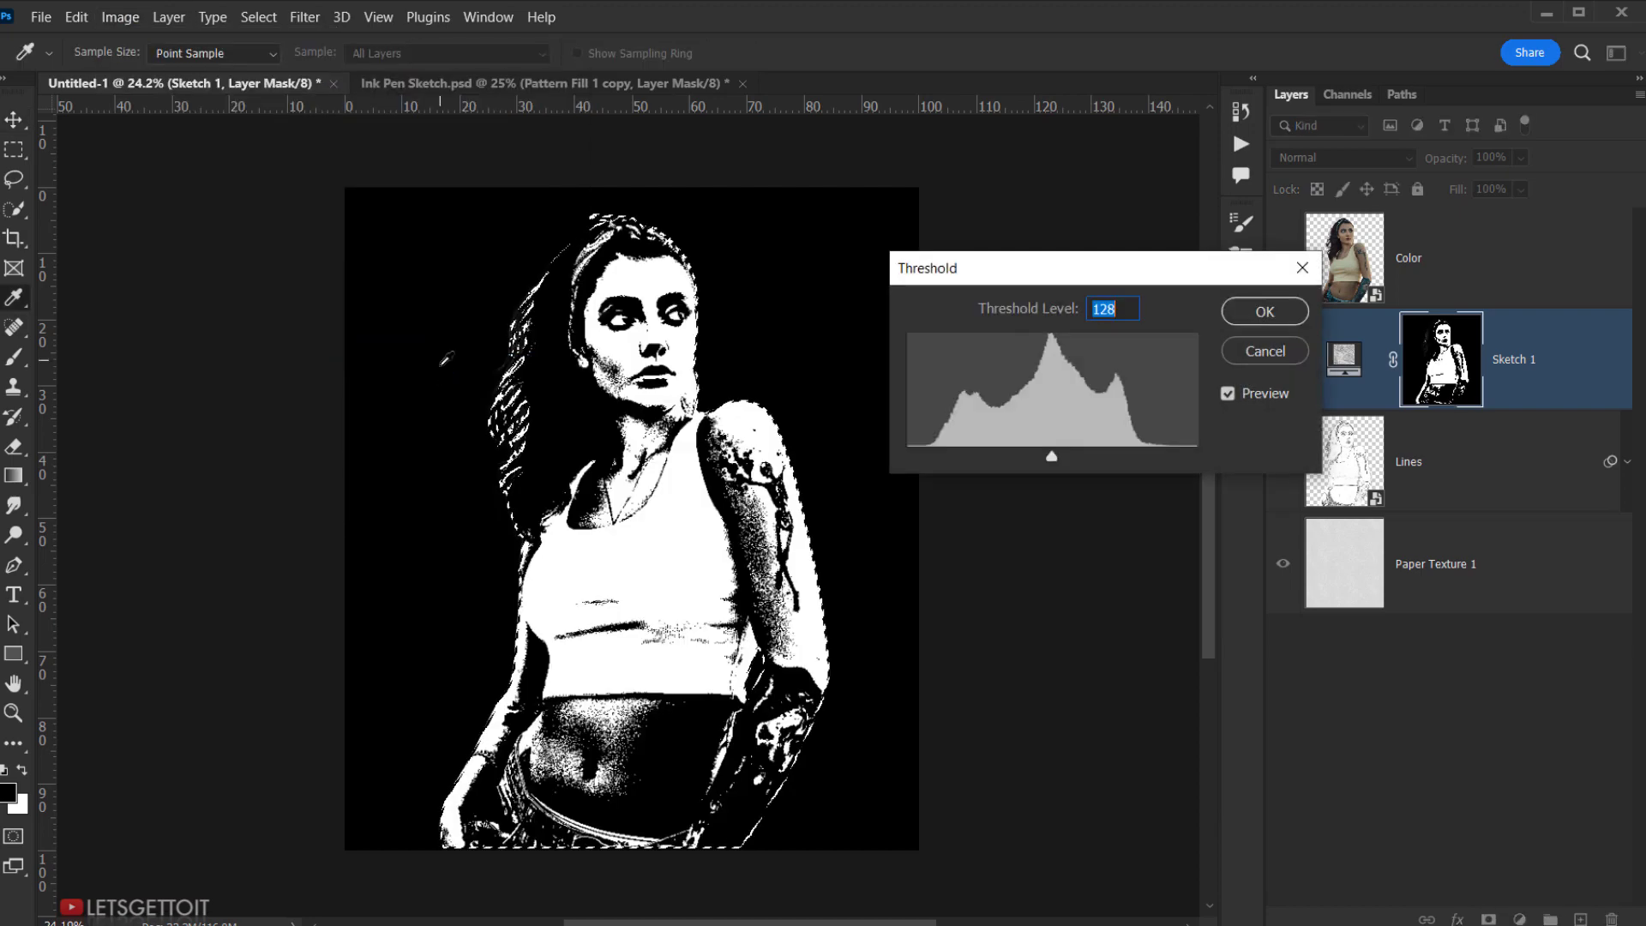
pyautogui.moveTo(1051, 456); pyautogui.dragTo(1098, 453)
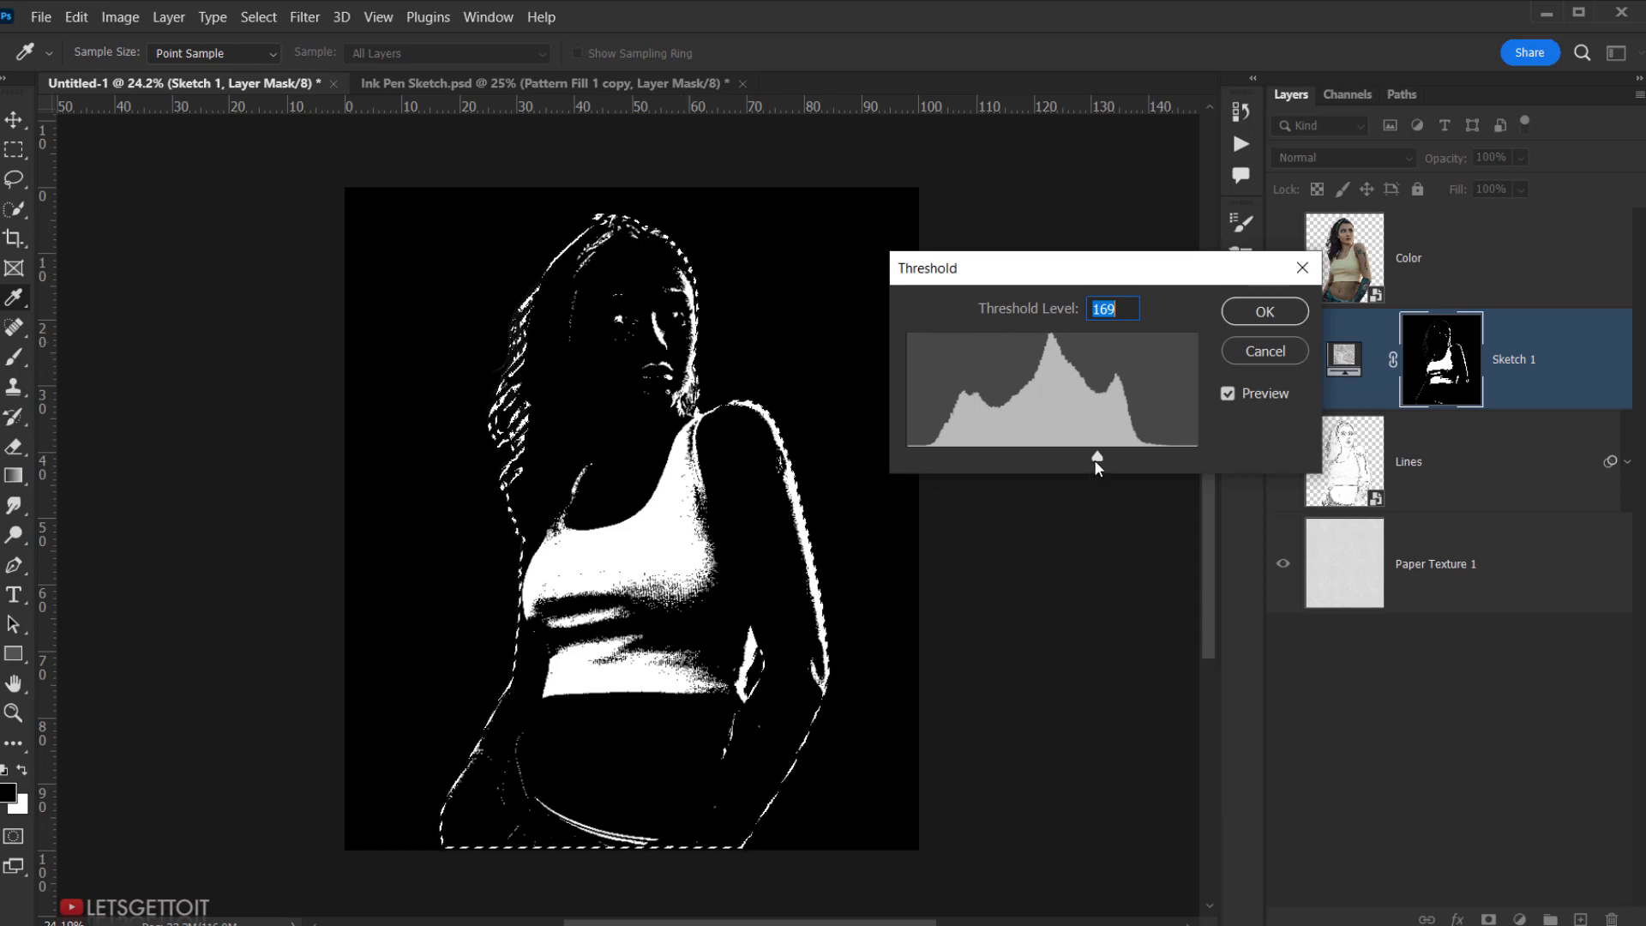
pyautogui.moveTo(1094, 460); pyautogui.dragTo(1094, 458)
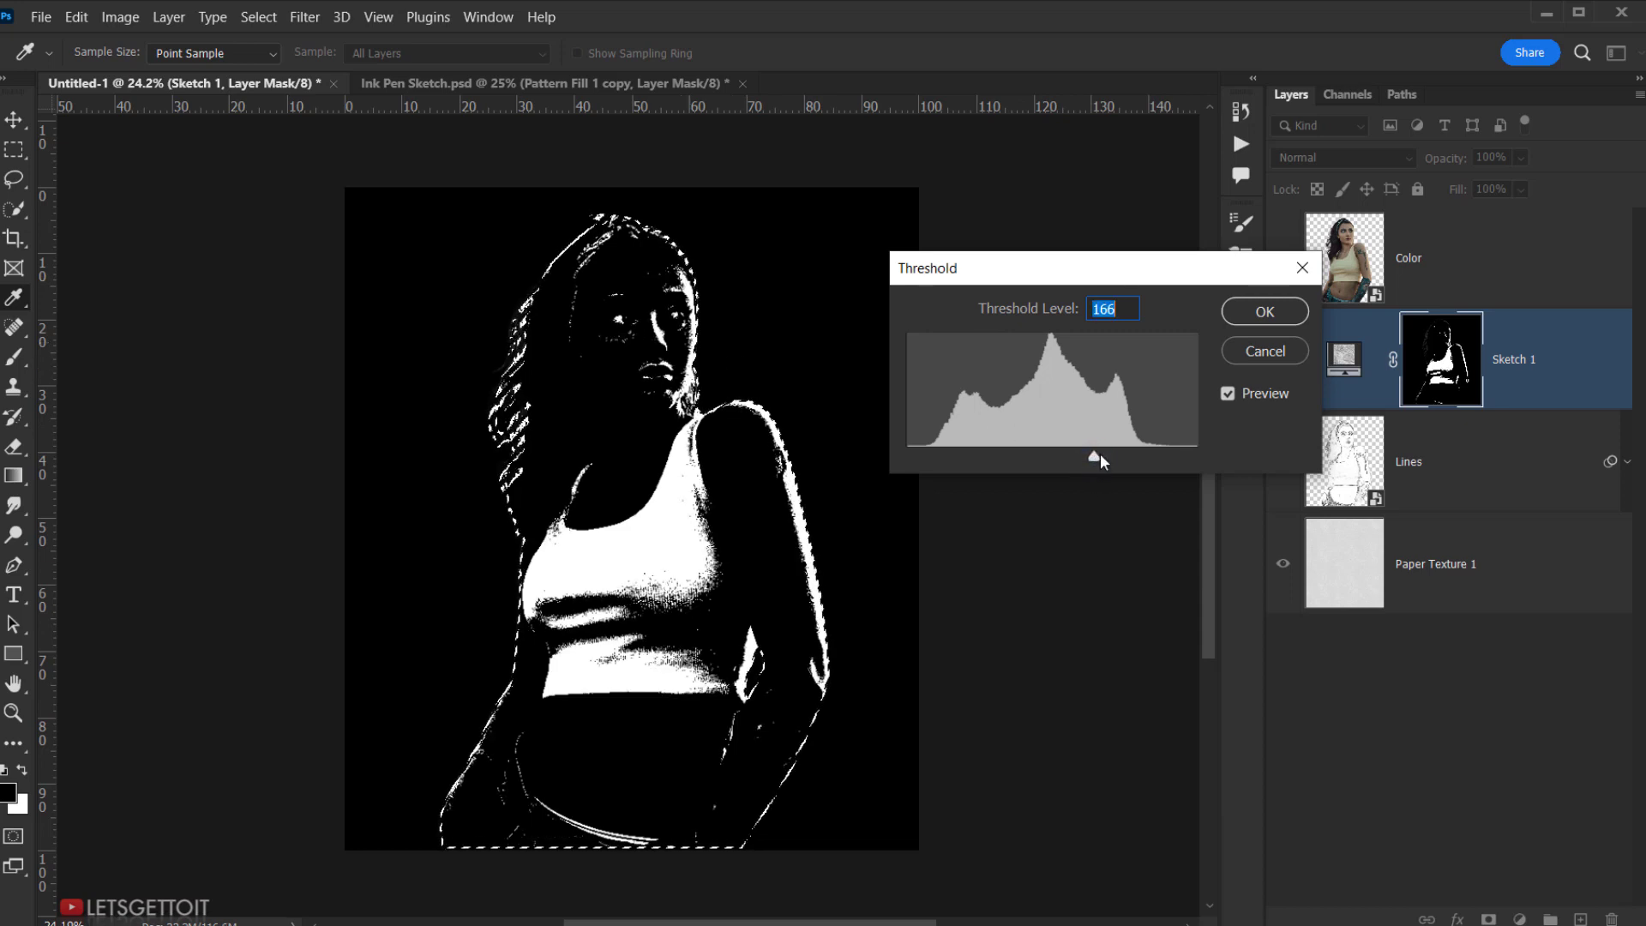
pyautogui.click(1244, 315)
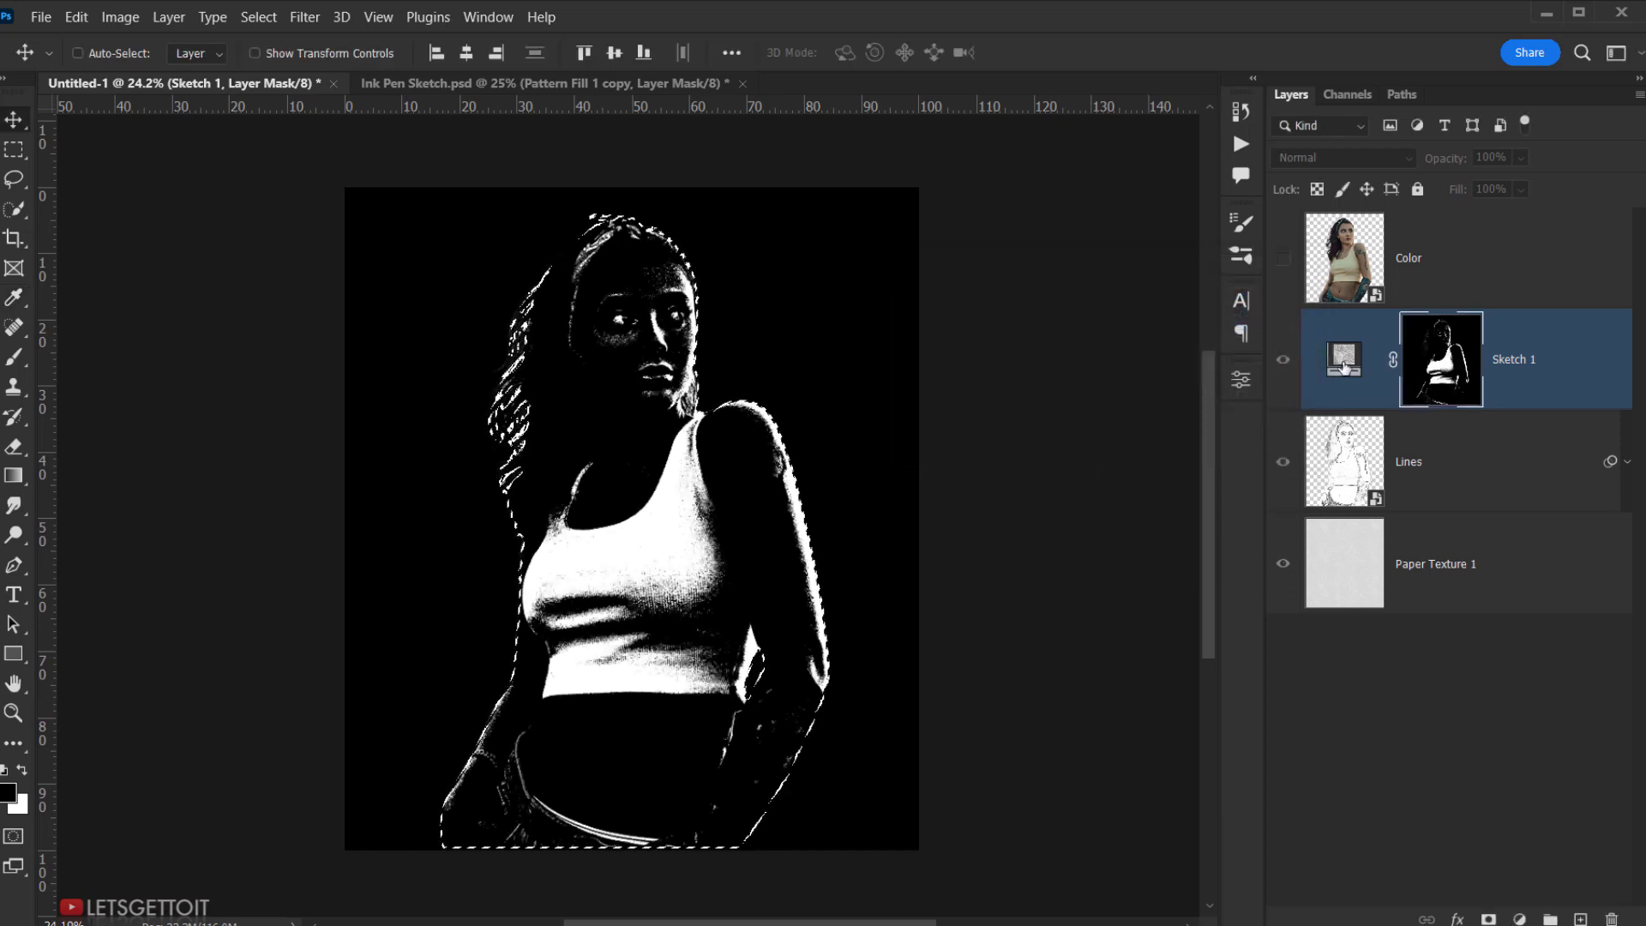
pyautogui.moveTo(802, 486)
pyautogui.mouseDown()
pyautogui.moveTo(815, 521)
pyautogui.moveTo(793, 511)
pyautogui.mouseUp()
pyautogui.scroll(1, 658, 433)
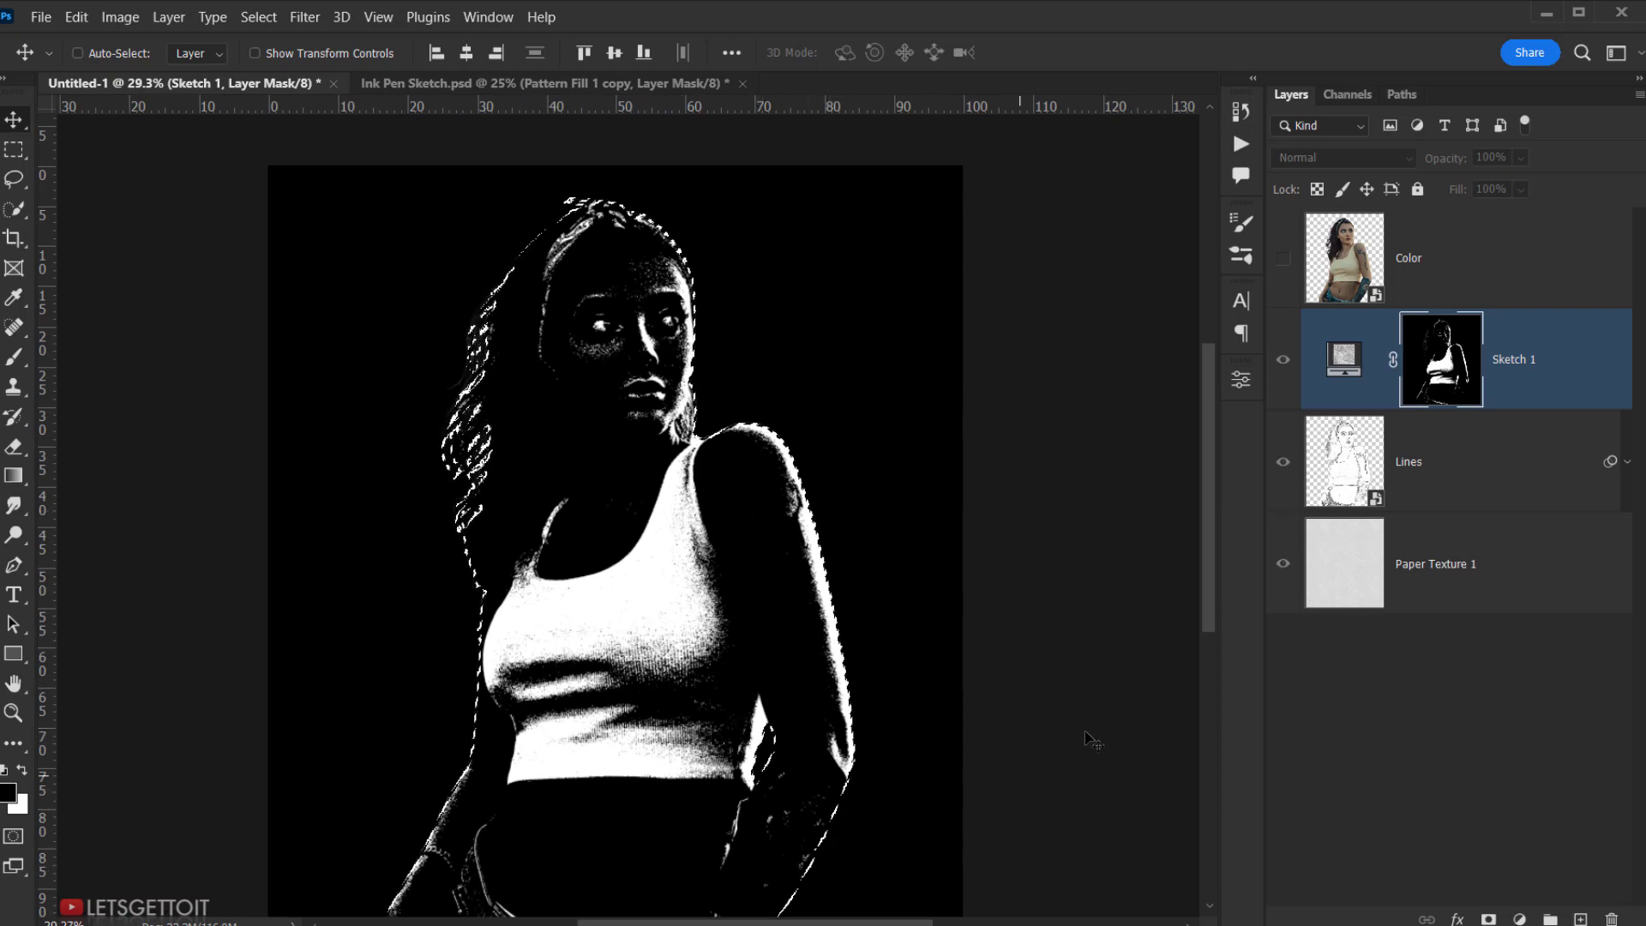
# - Toggle Sketch 1's visibility to compare the sketch with and without its shading
pyautogui.click(1344, 353)
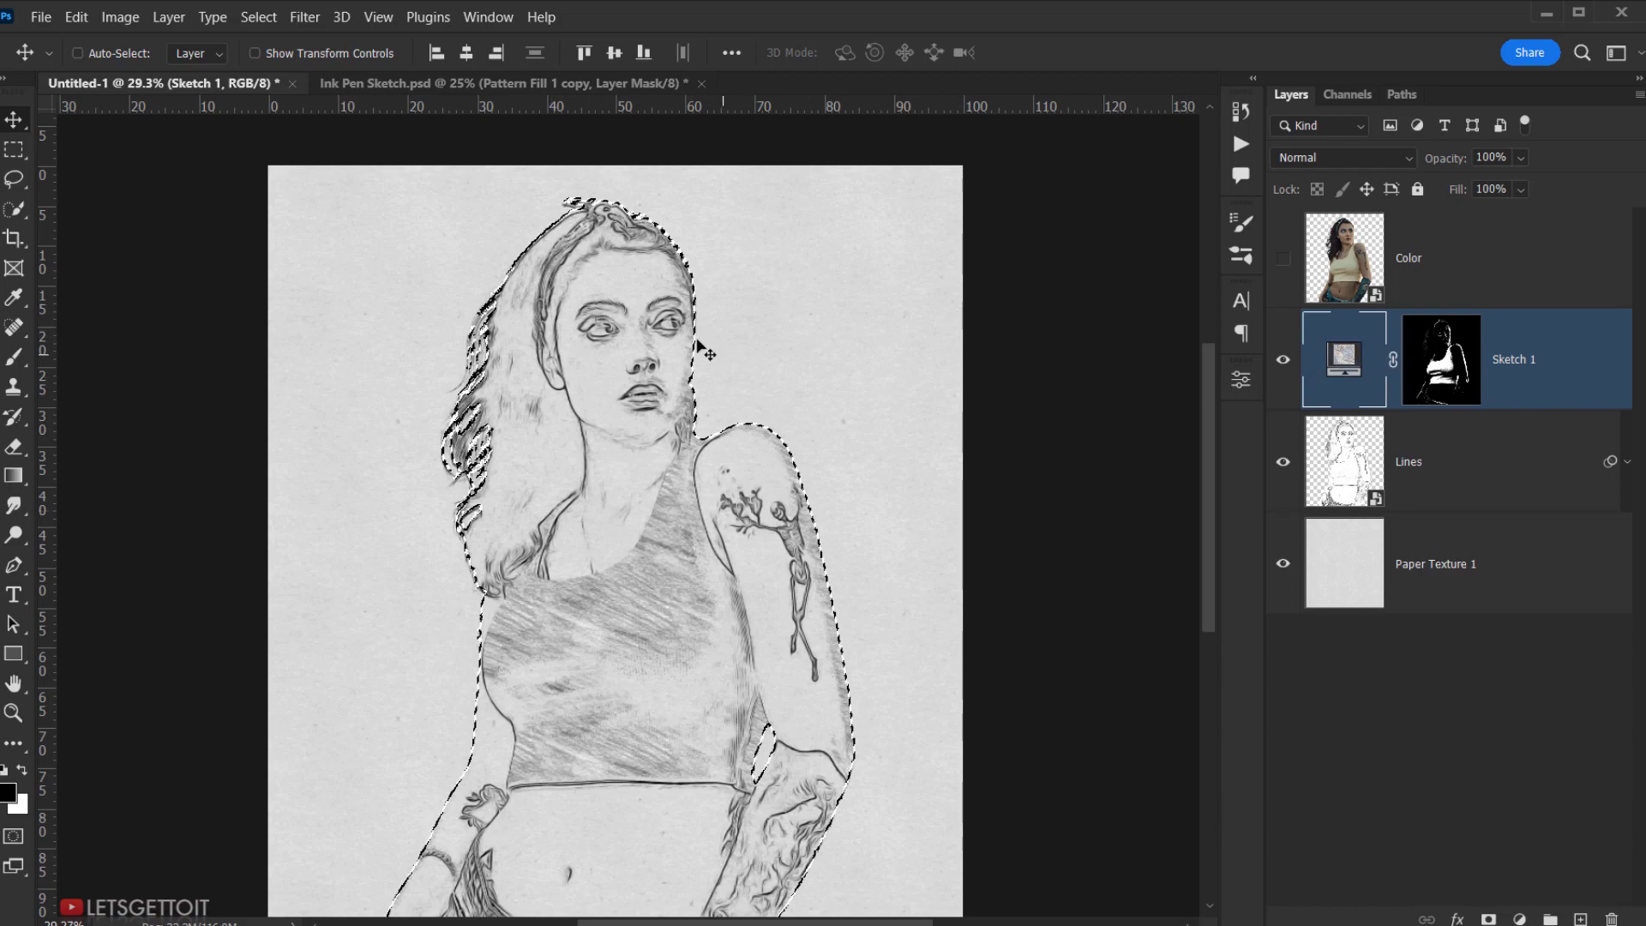
pyautogui.scroll(-1, 602, 484)
pyautogui.click(1283, 363)
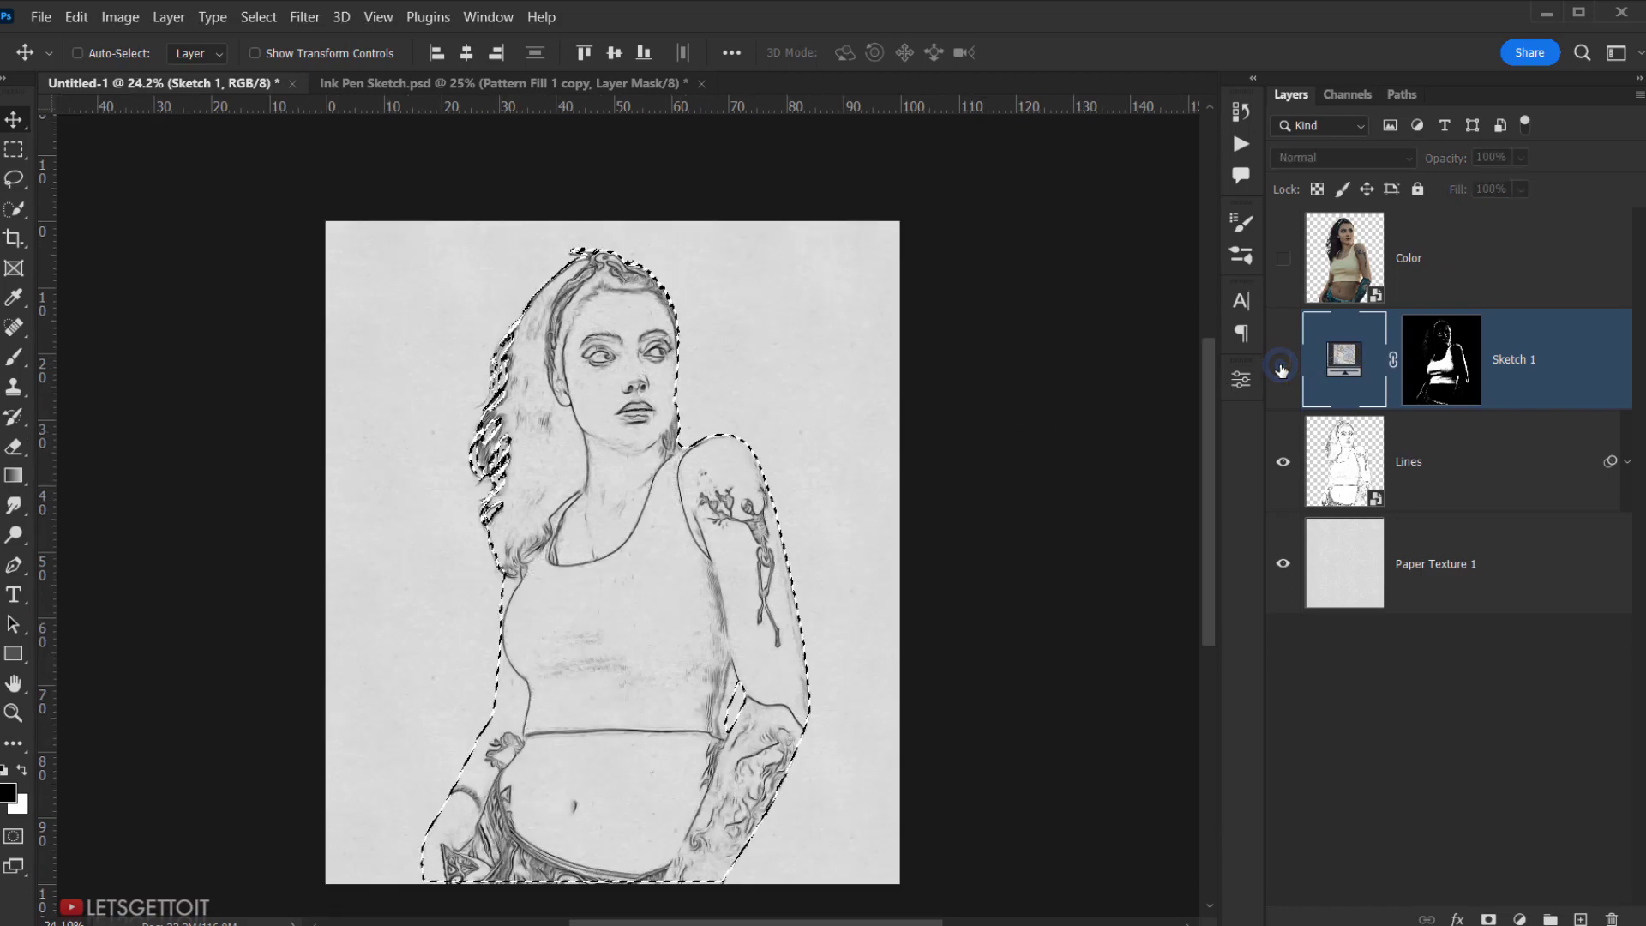
pyautogui.click(1281, 363)
pyautogui.click(1280, 363)
pyautogui.click(1278, 367)
pyautogui.scroll(7, 842, 620)
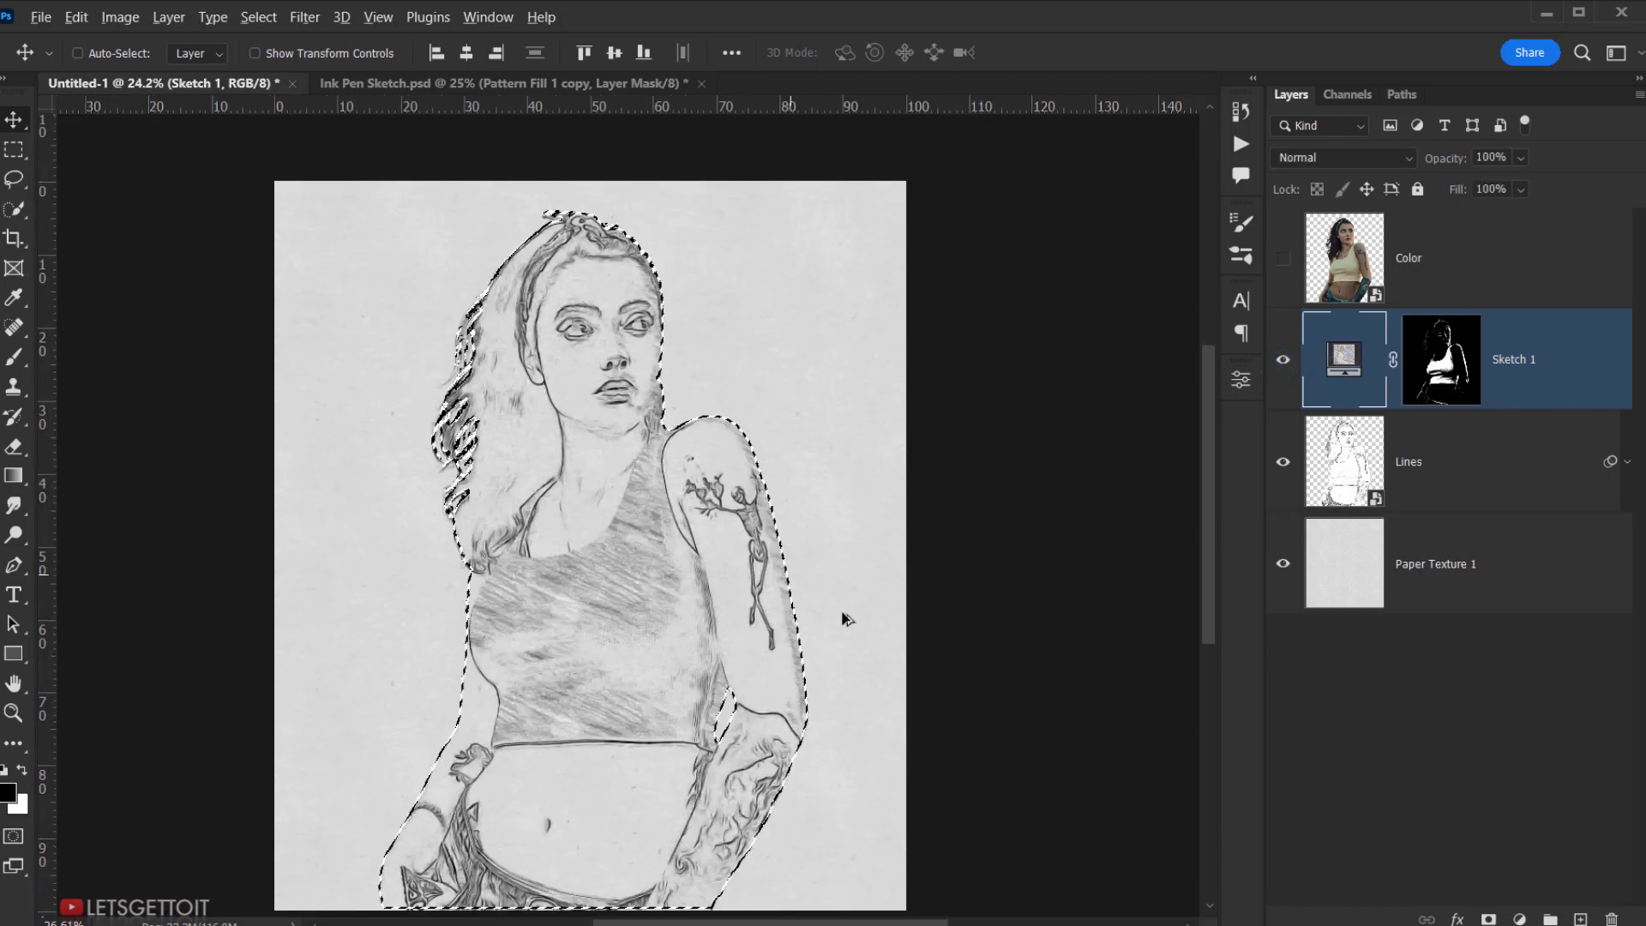
pyautogui.click(1286, 361)
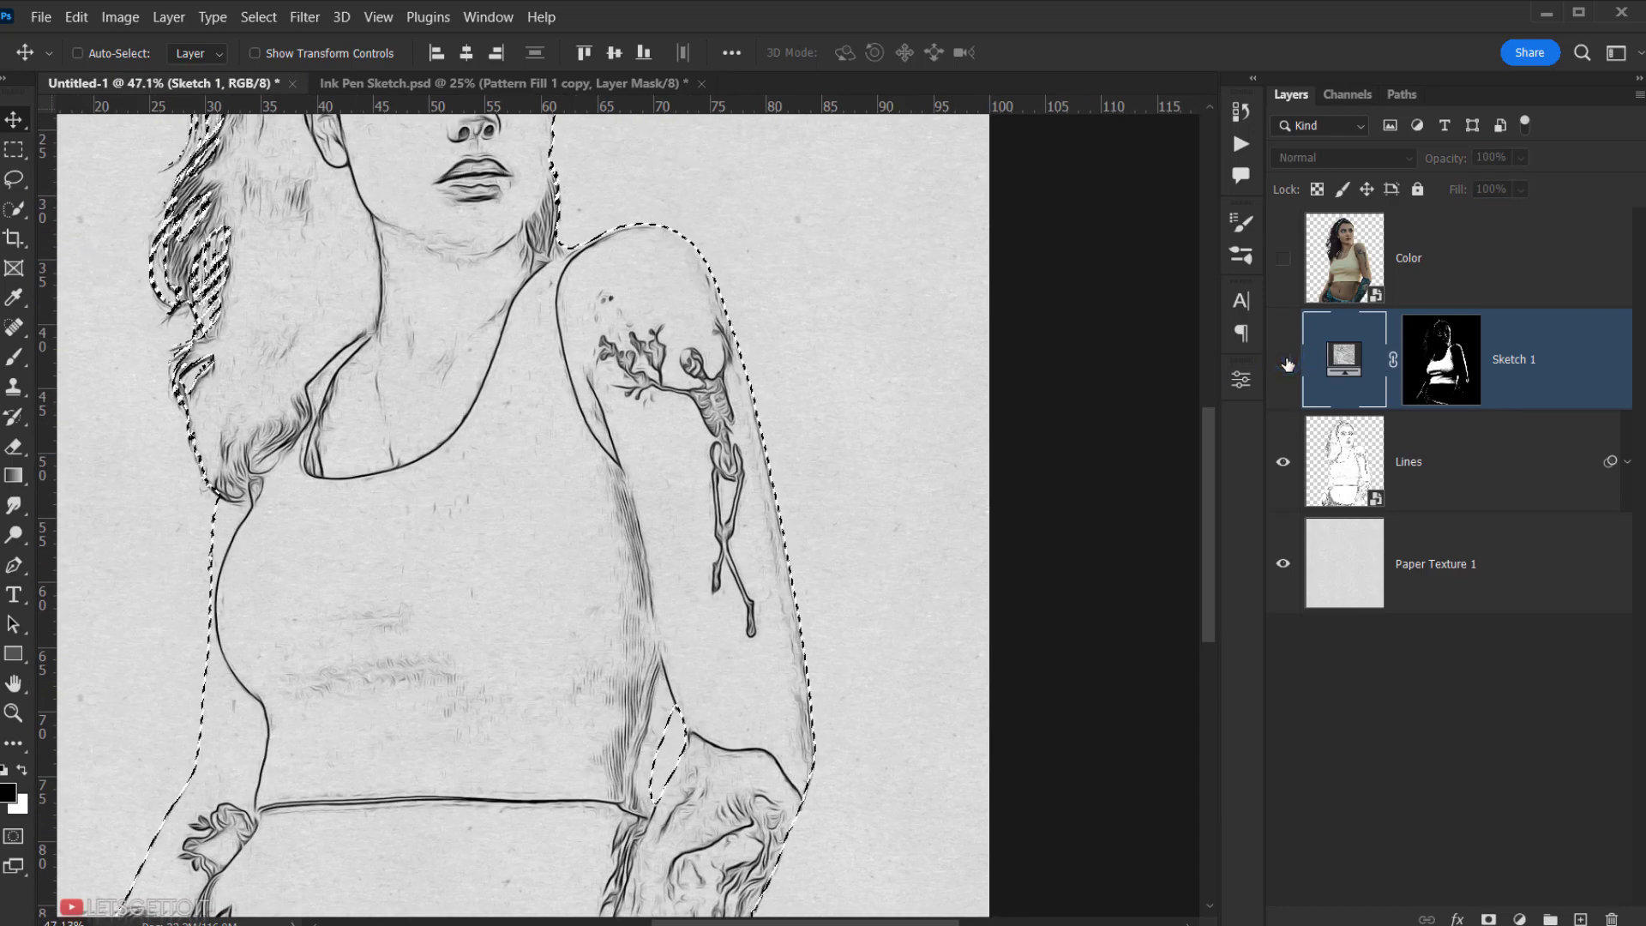
pyautogui.click(1283, 360)
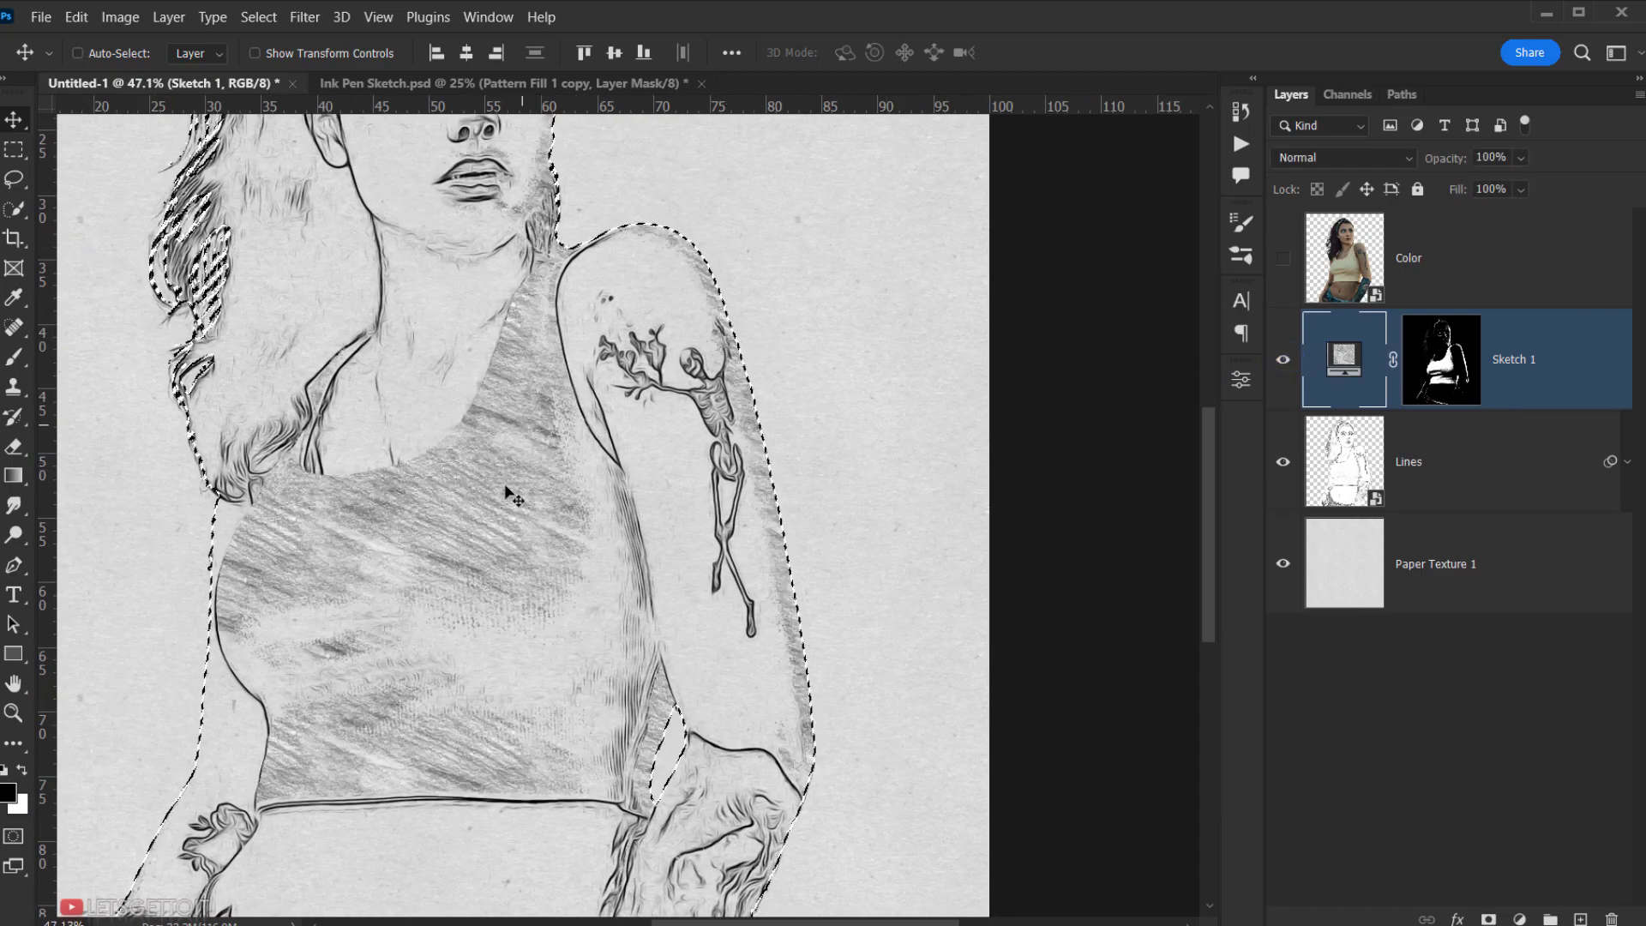
pyautogui.scroll(-5, 378, 616)
pyautogui.moveTo(461, 423); pyautogui.dragTo(501, 446)
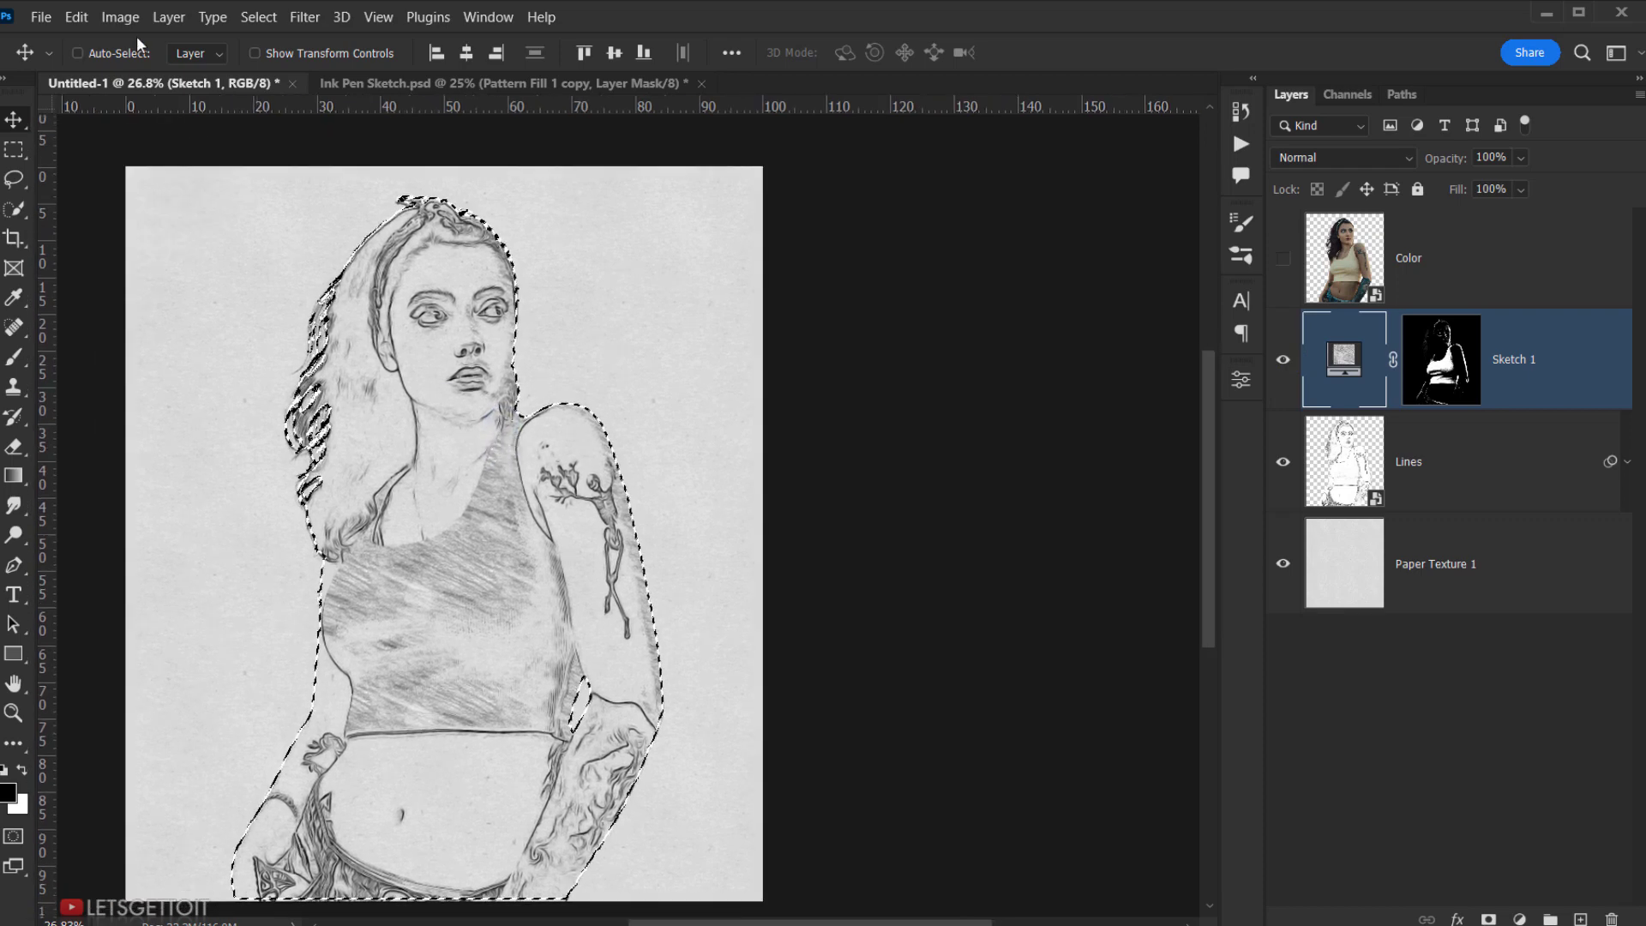
# - Deselect, then set Sketch 1's blend mode to Multiply
pyautogui.click(259, 18)
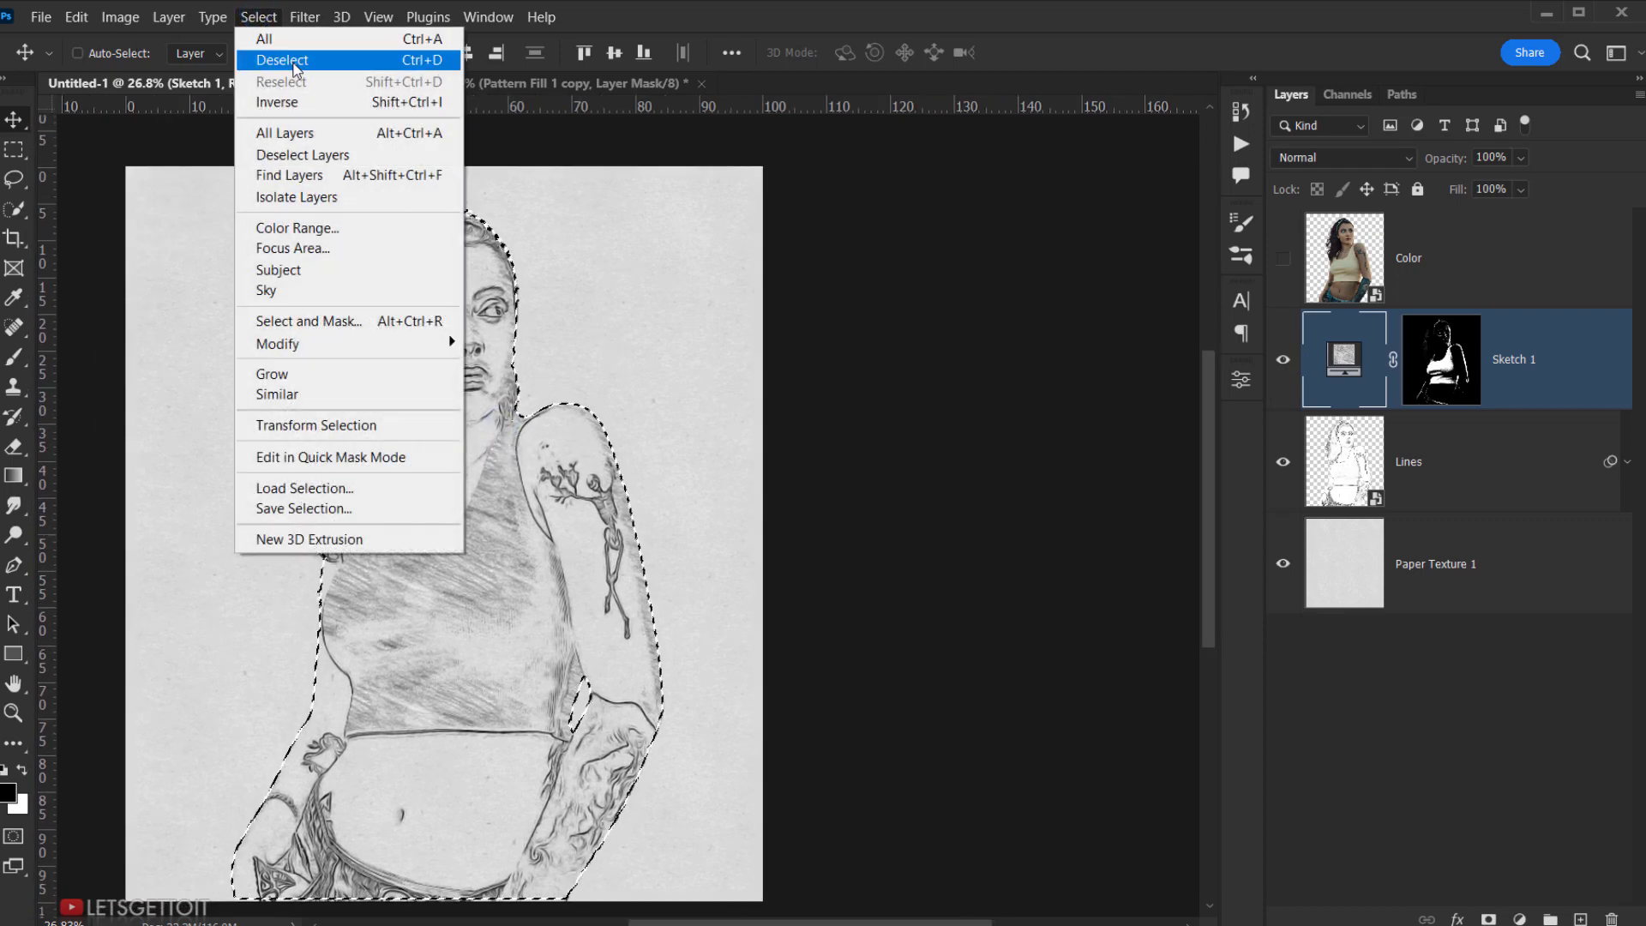
pyautogui.click(360, 62)
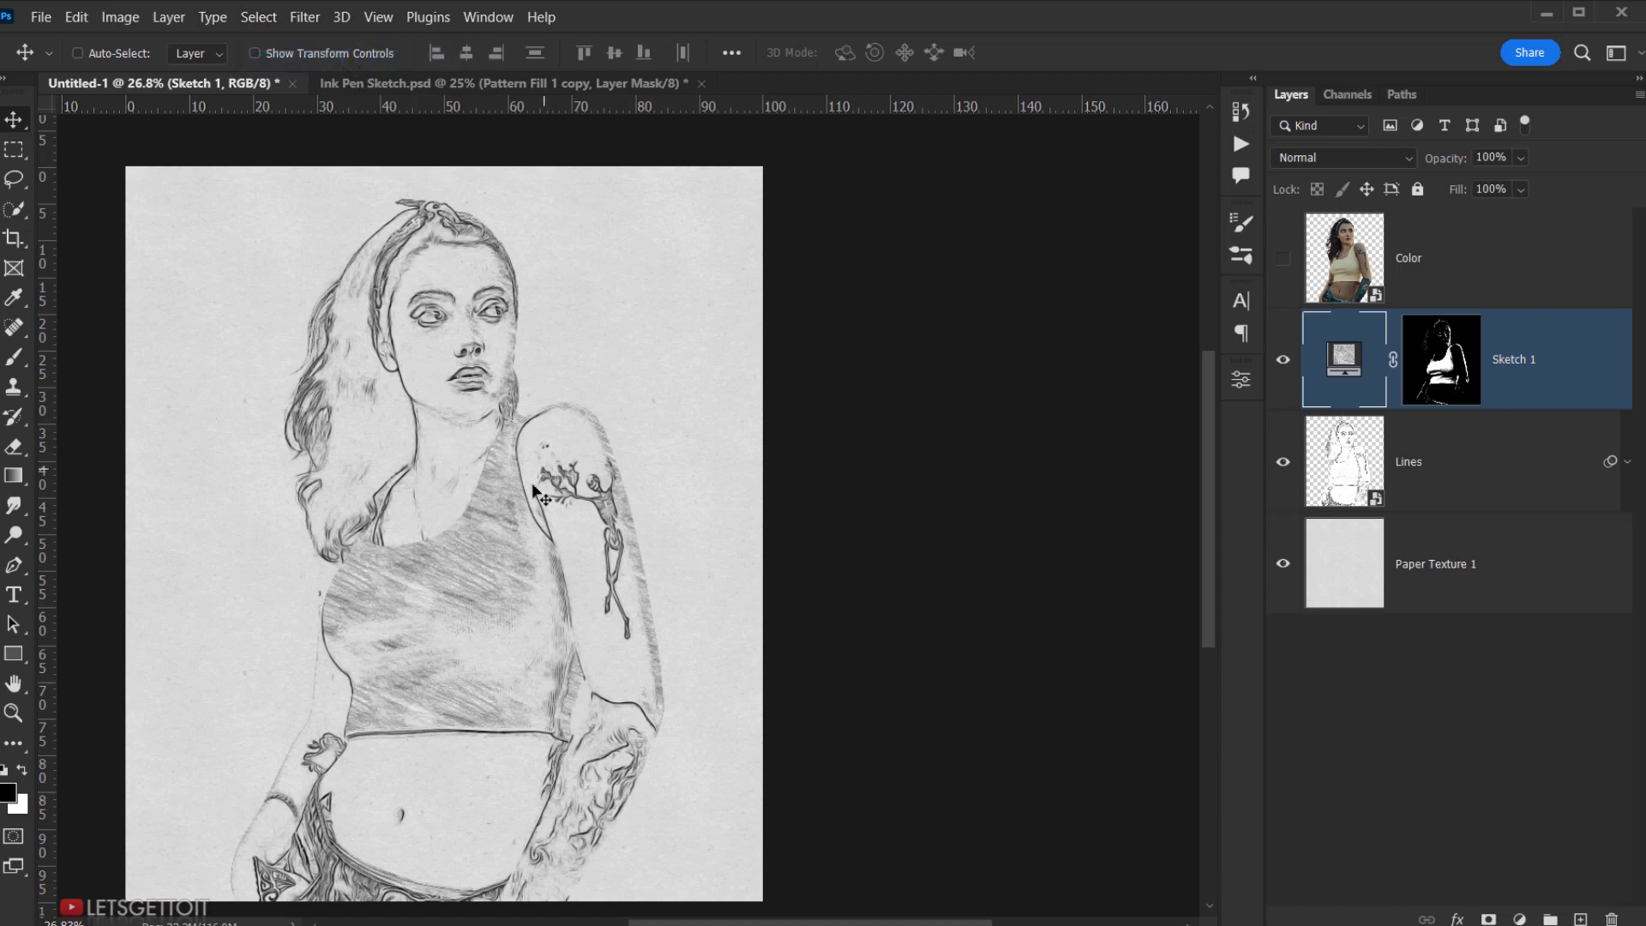
pyautogui.scroll(1, 533, 487)
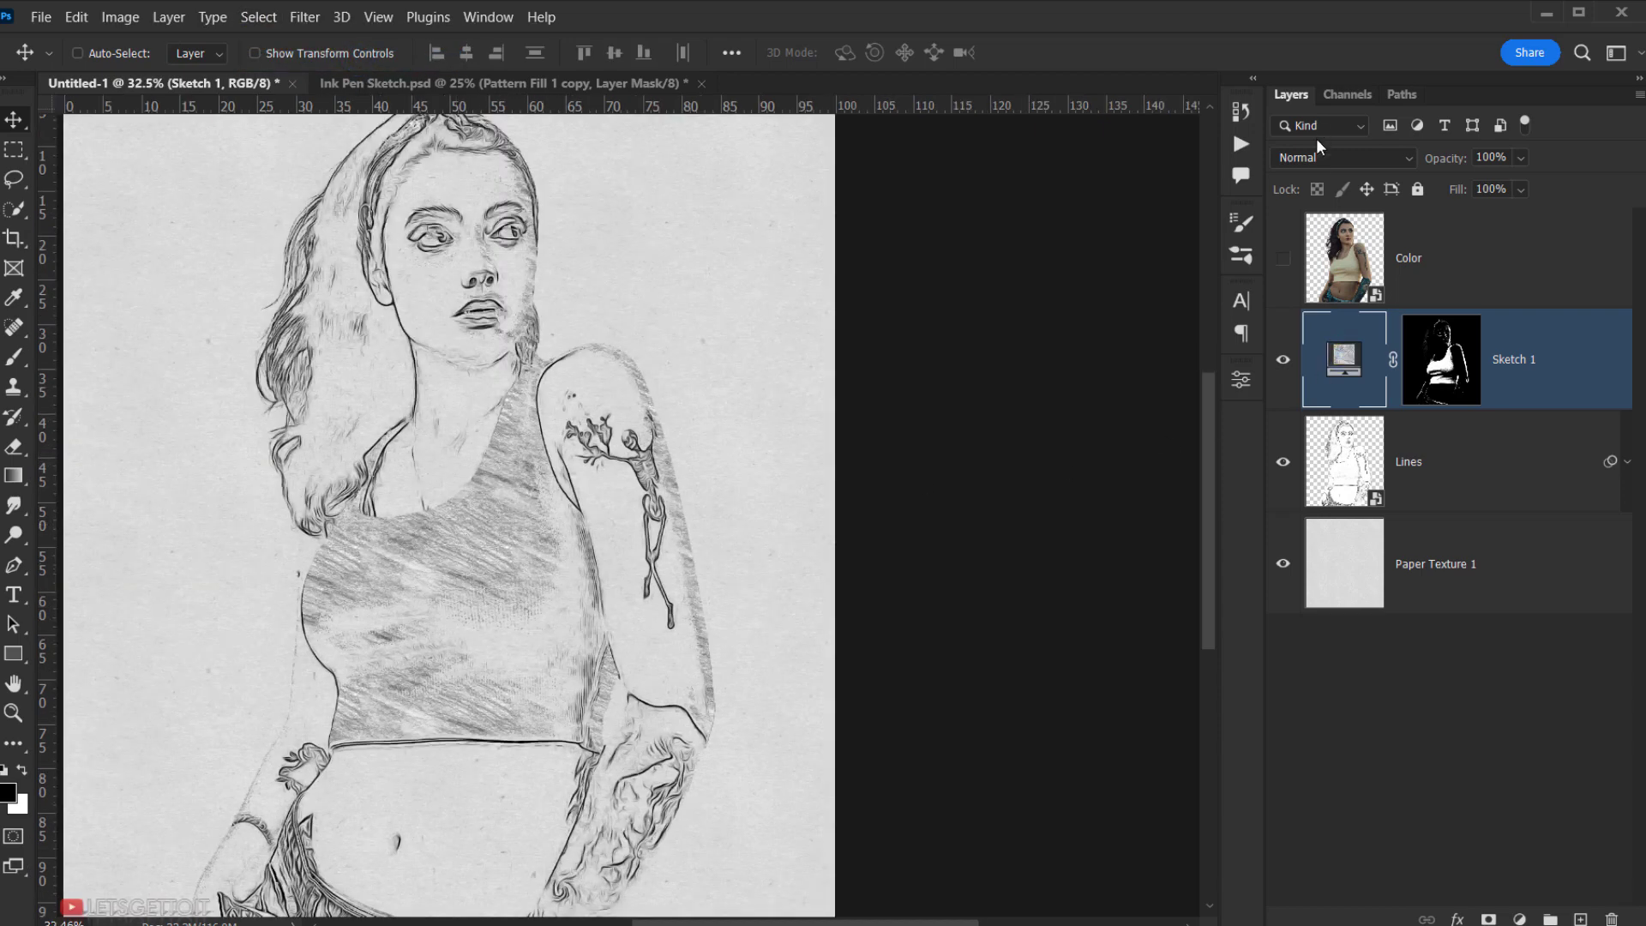
pyautogui.click(1324, 157)
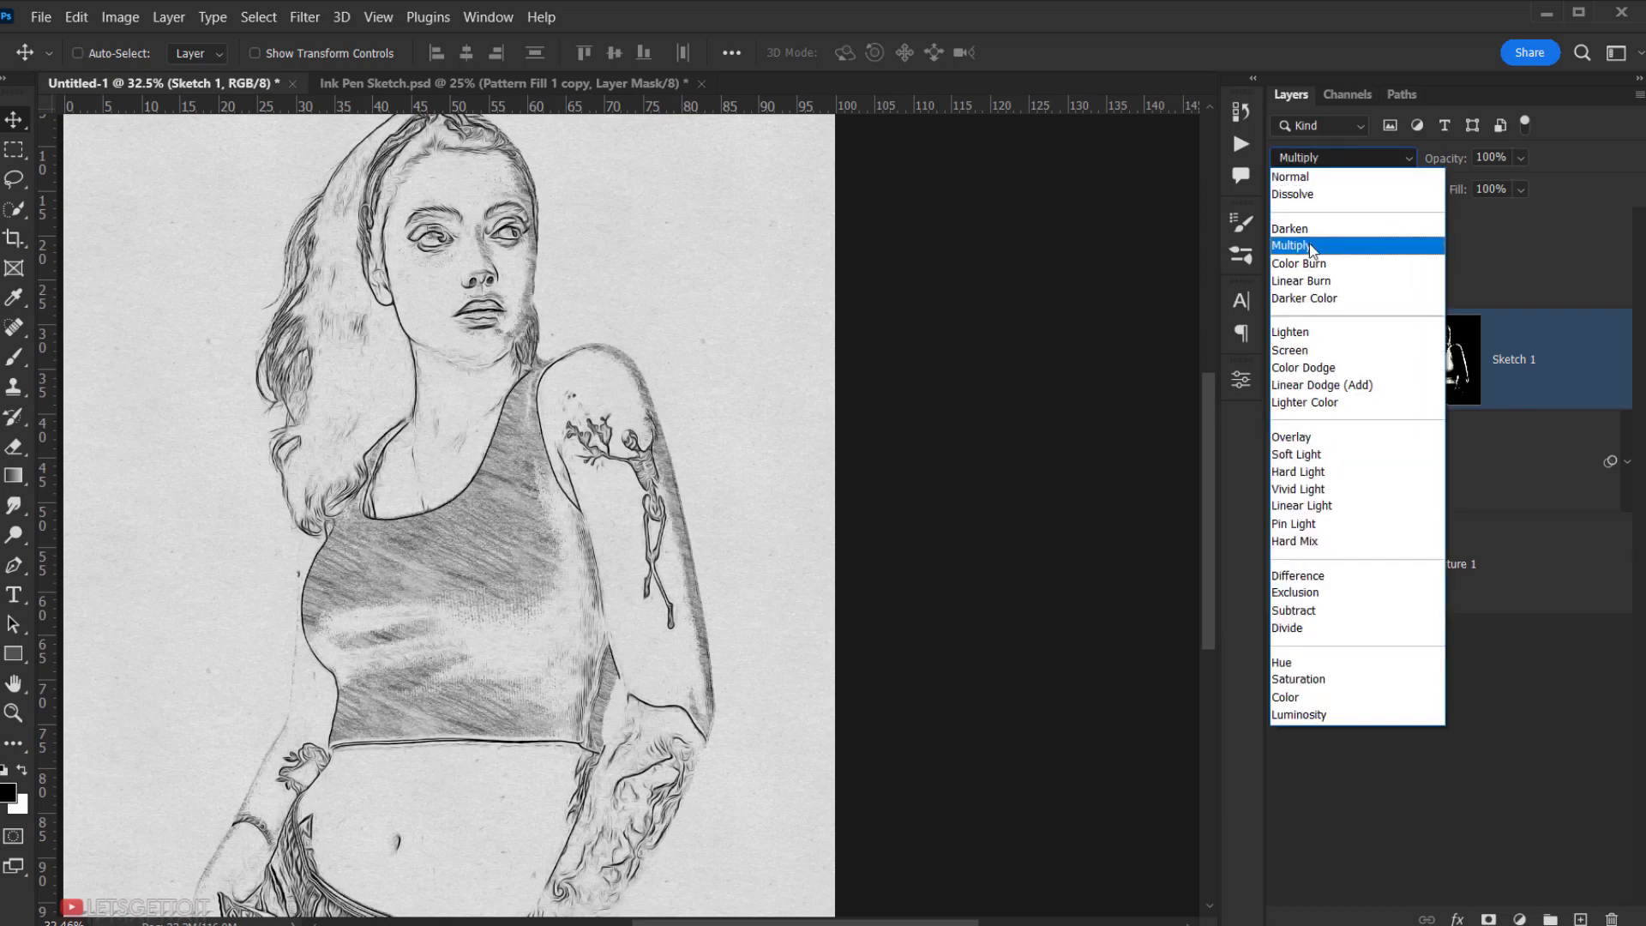
pyautogui.click(1309, 247)
pyautogui.click(1283, 359)
pyautogui.click(1284, 359)
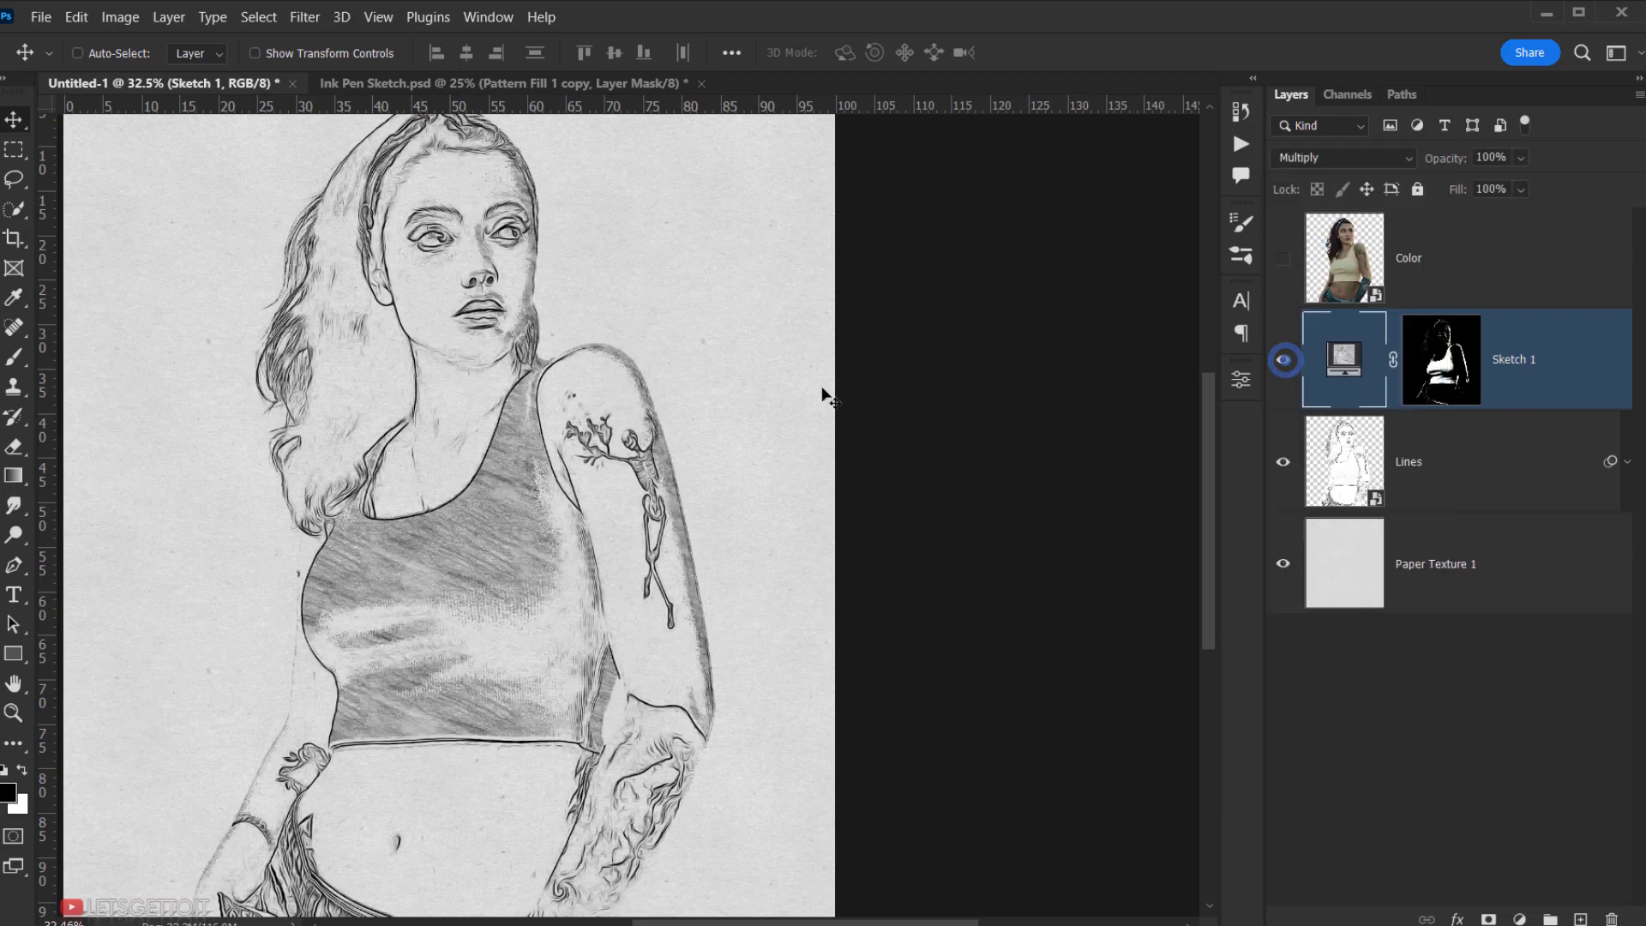
pyautogui.click(1561, 392)
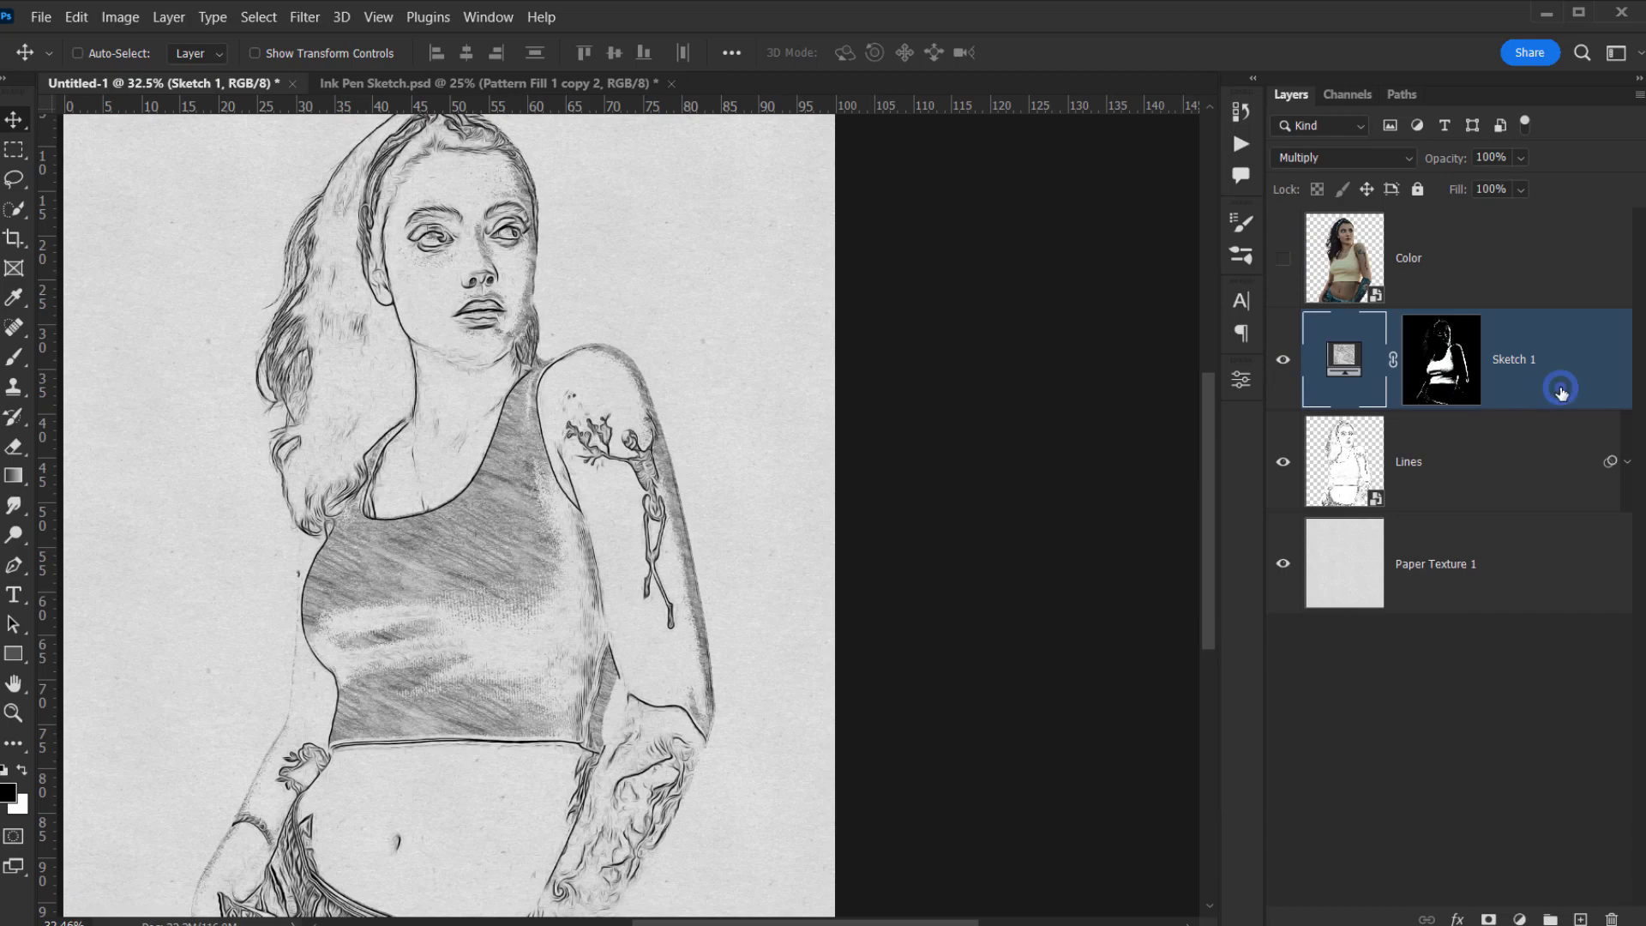
# - Add a Pattern Fill layer with the first Sketch Pattern swatch at 50% scale
pyautogui.click(1519, 919)
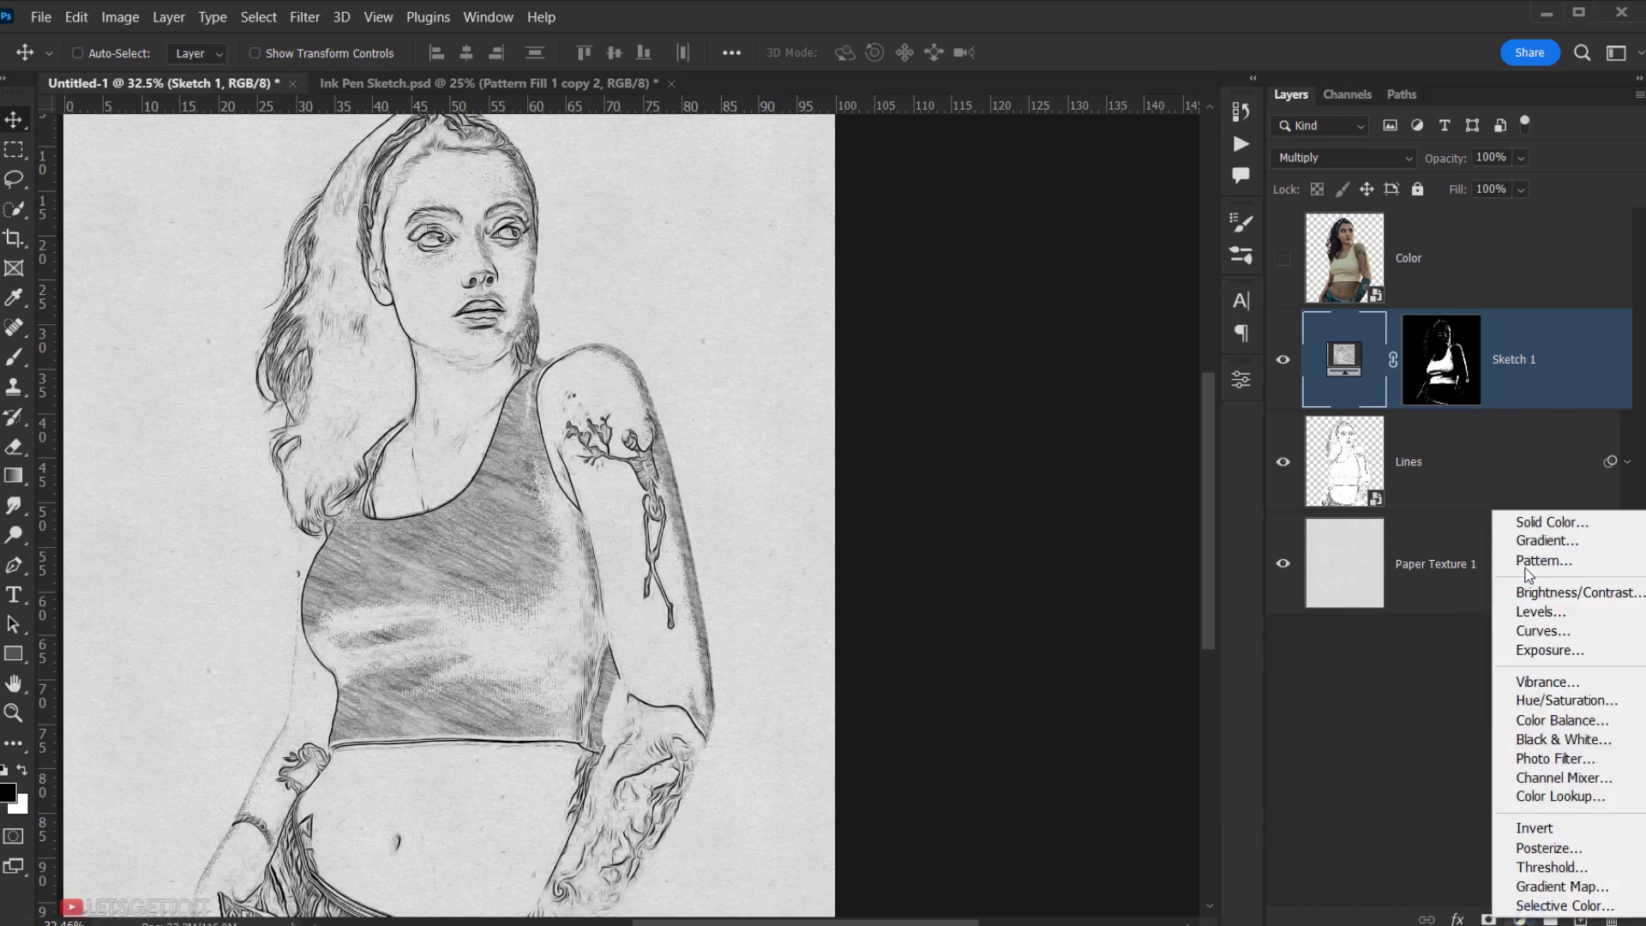
pyautogui.click(1592, 555)
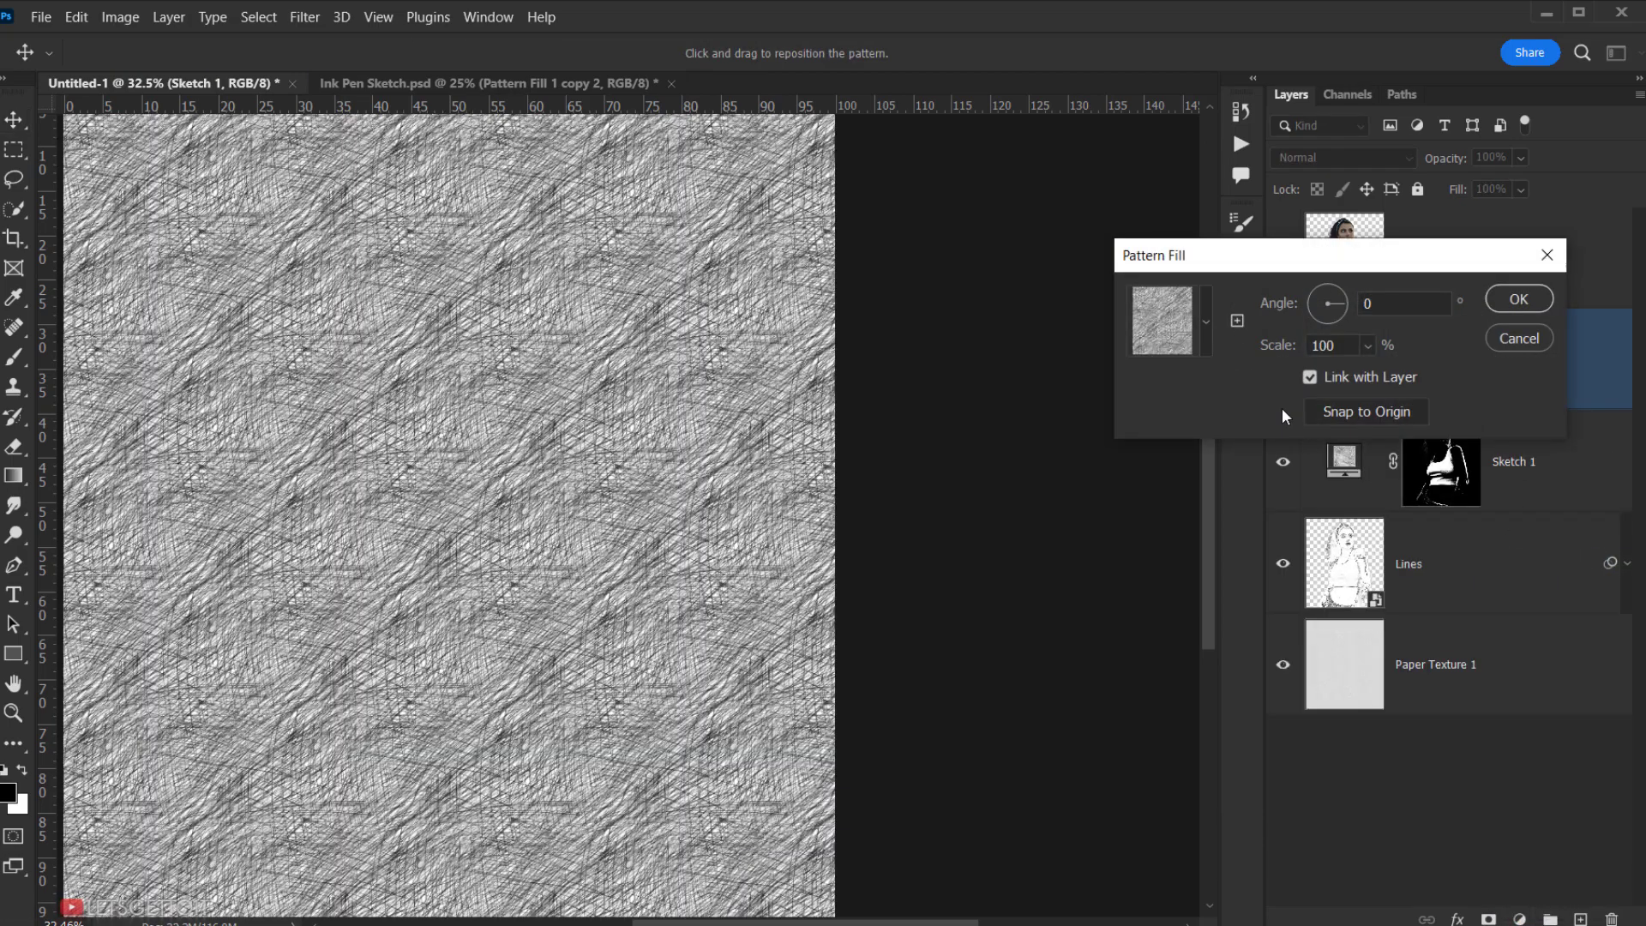
pyautogui.click(1205, 324)
pyautogui.click(1019, 471)
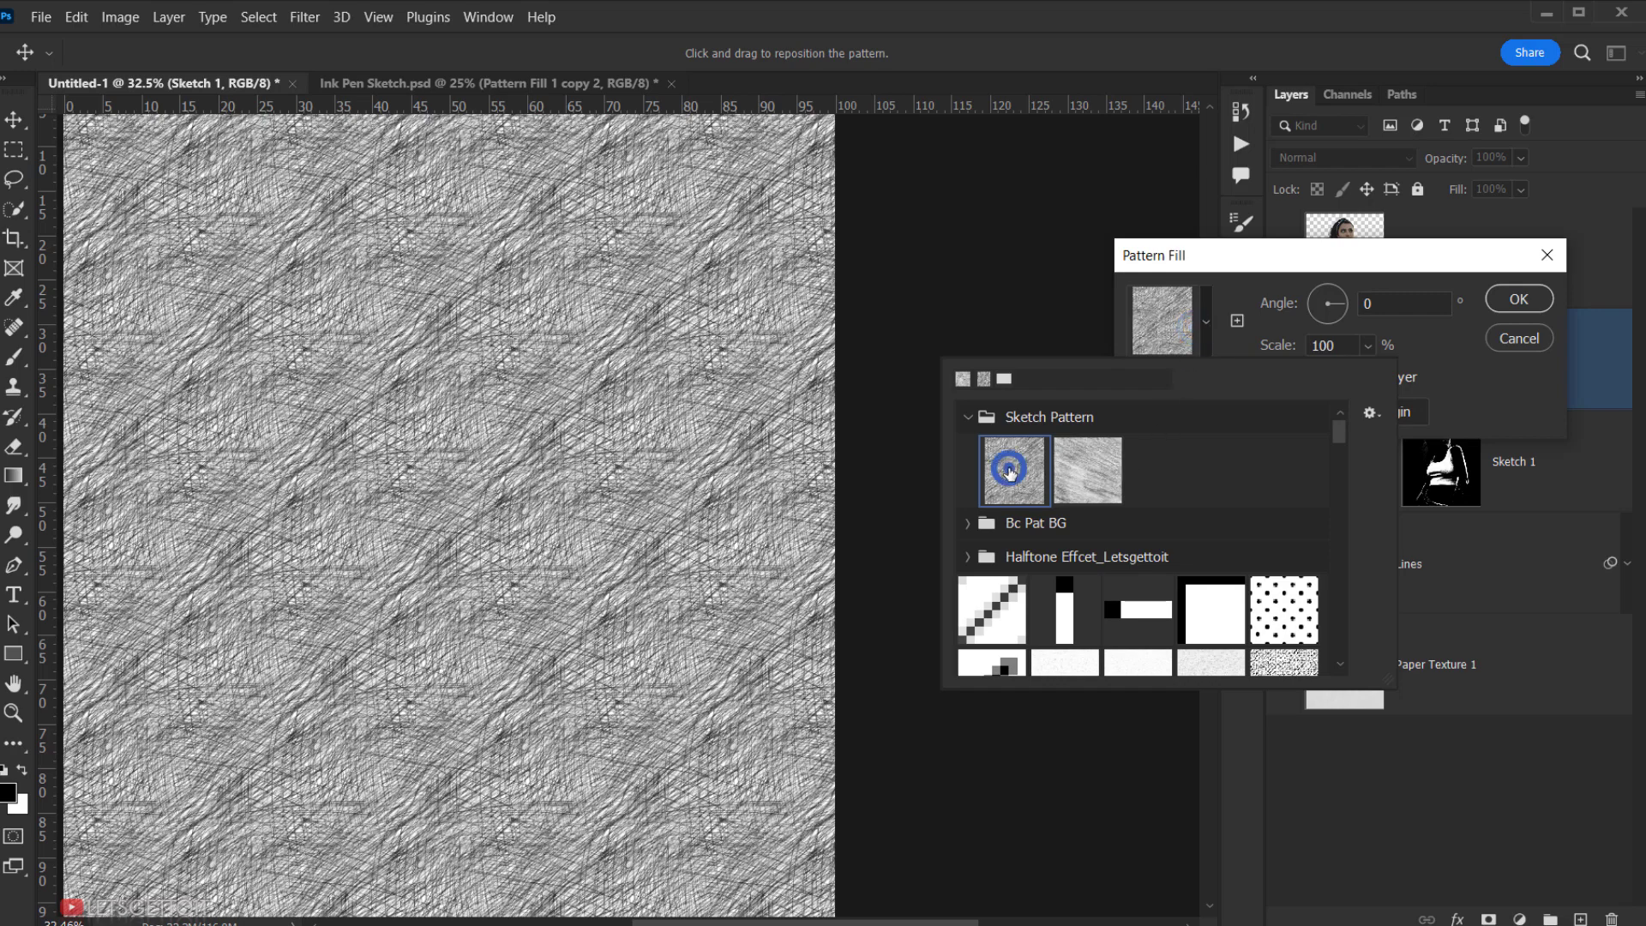
pyautogui.click(1404, 253)
pyautogui.click(1342, 344)
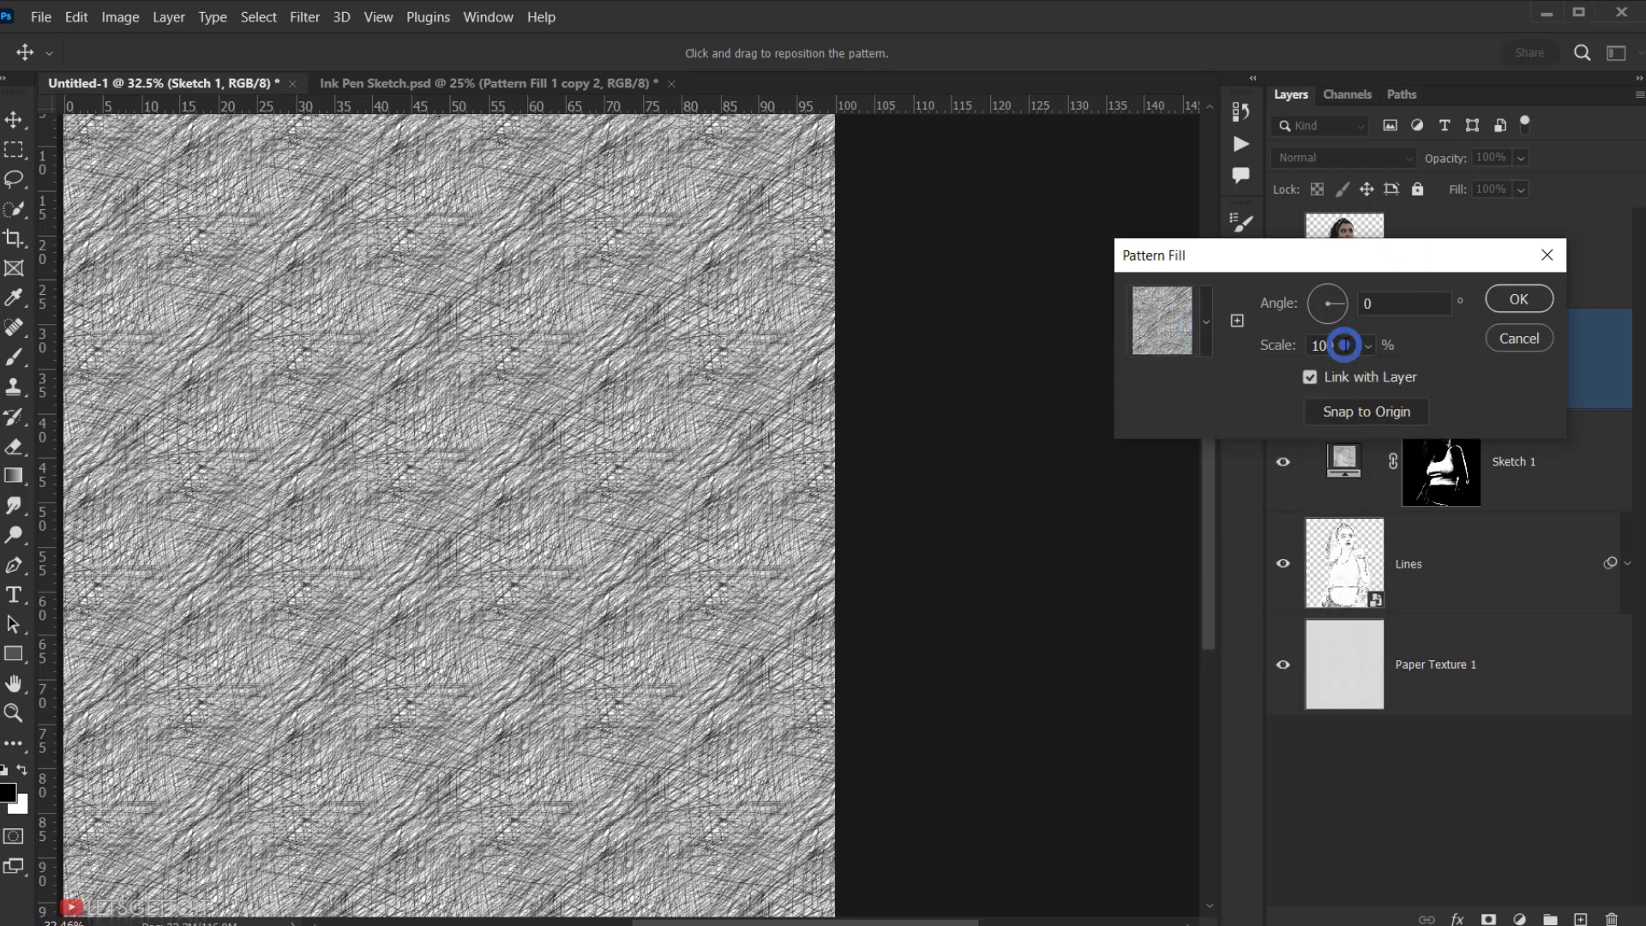
pyautogui.write('50')
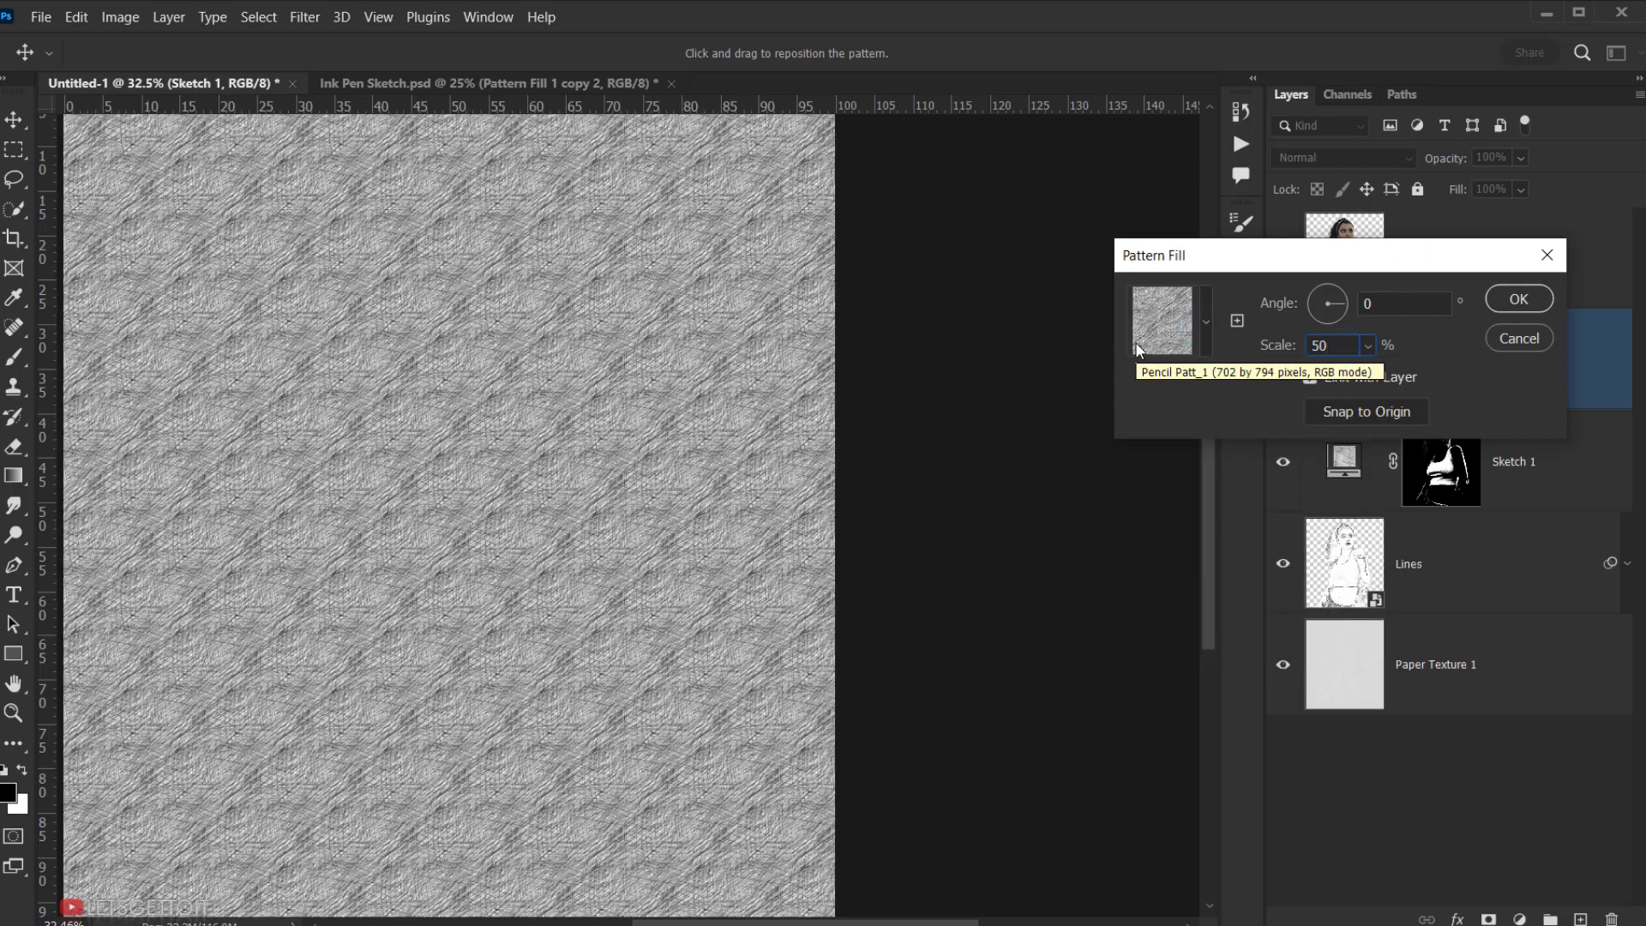
pyautogui.click(1526, 300)
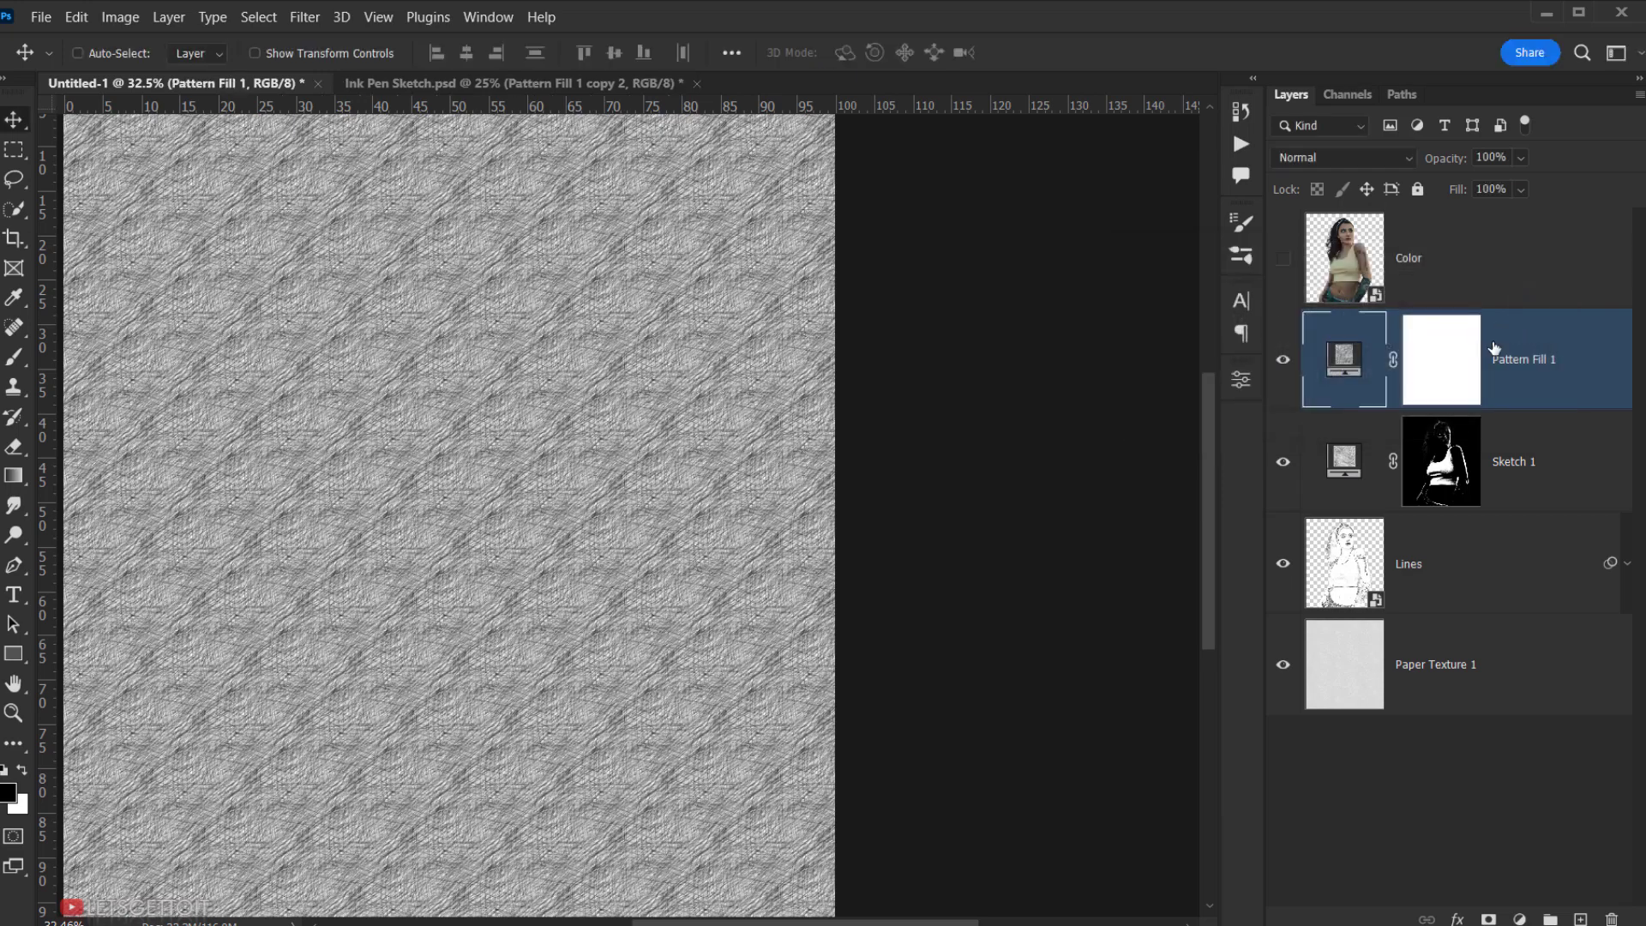
# - Rename the fill layer Sketch 2 and bring up its mask properties
pyautogui.doubleClick(1520, 354)
pyautogui.write('Sketch 2')
pyautogui.press('Return')
pyautogui.click(1422, 347)
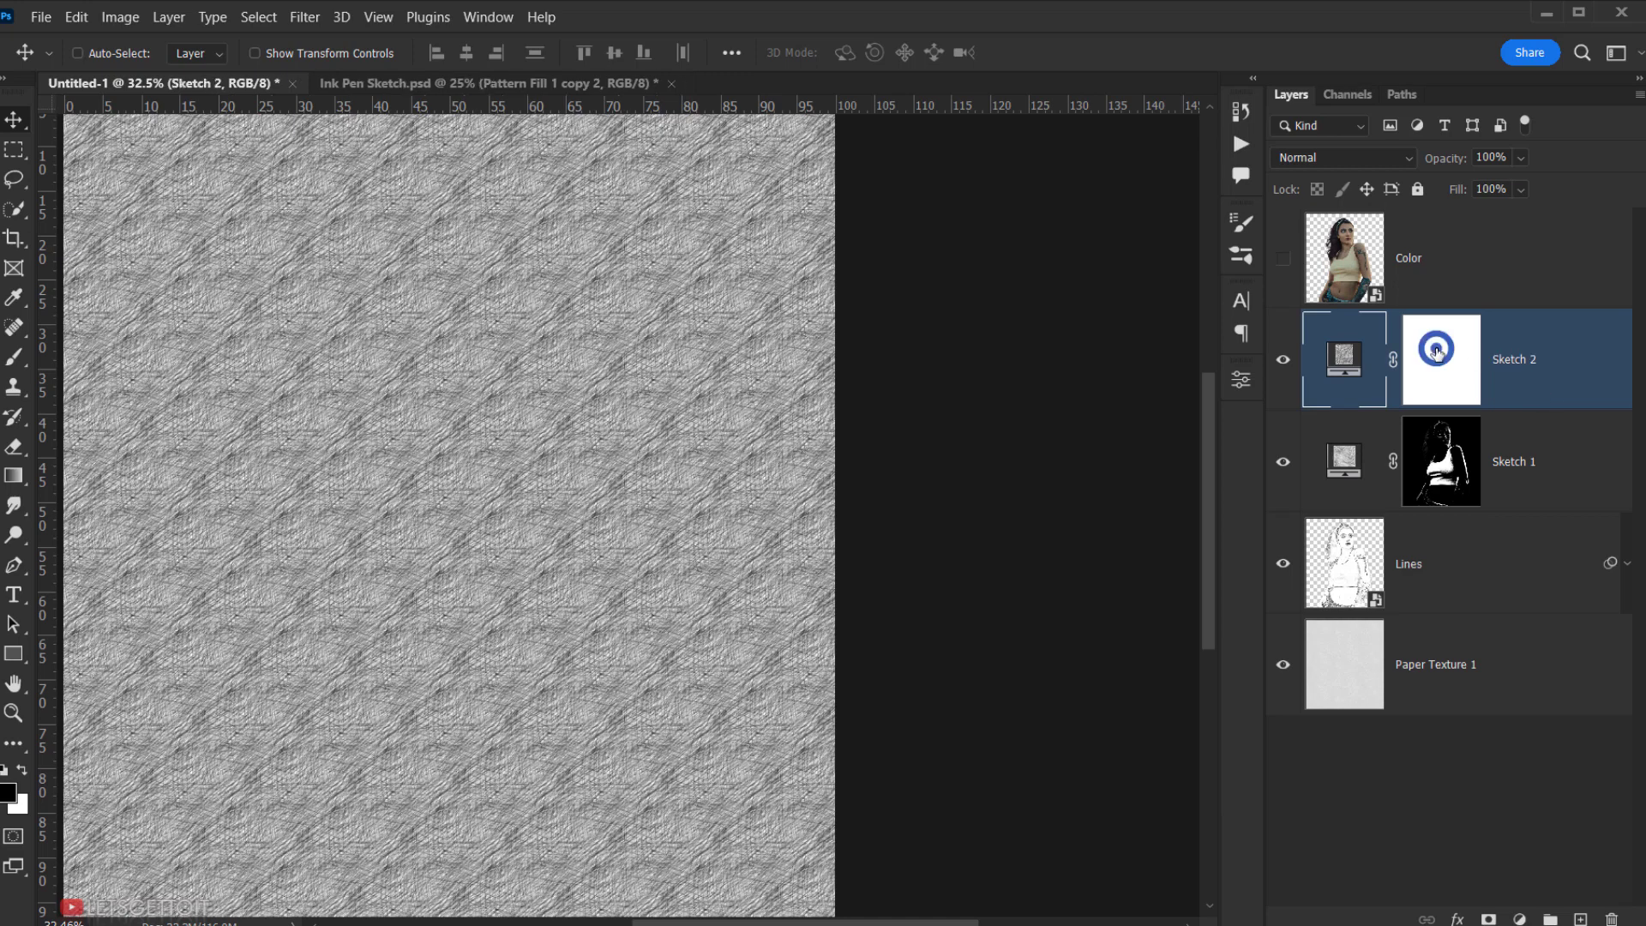
pyautogui.doubleClick(1444, 369)
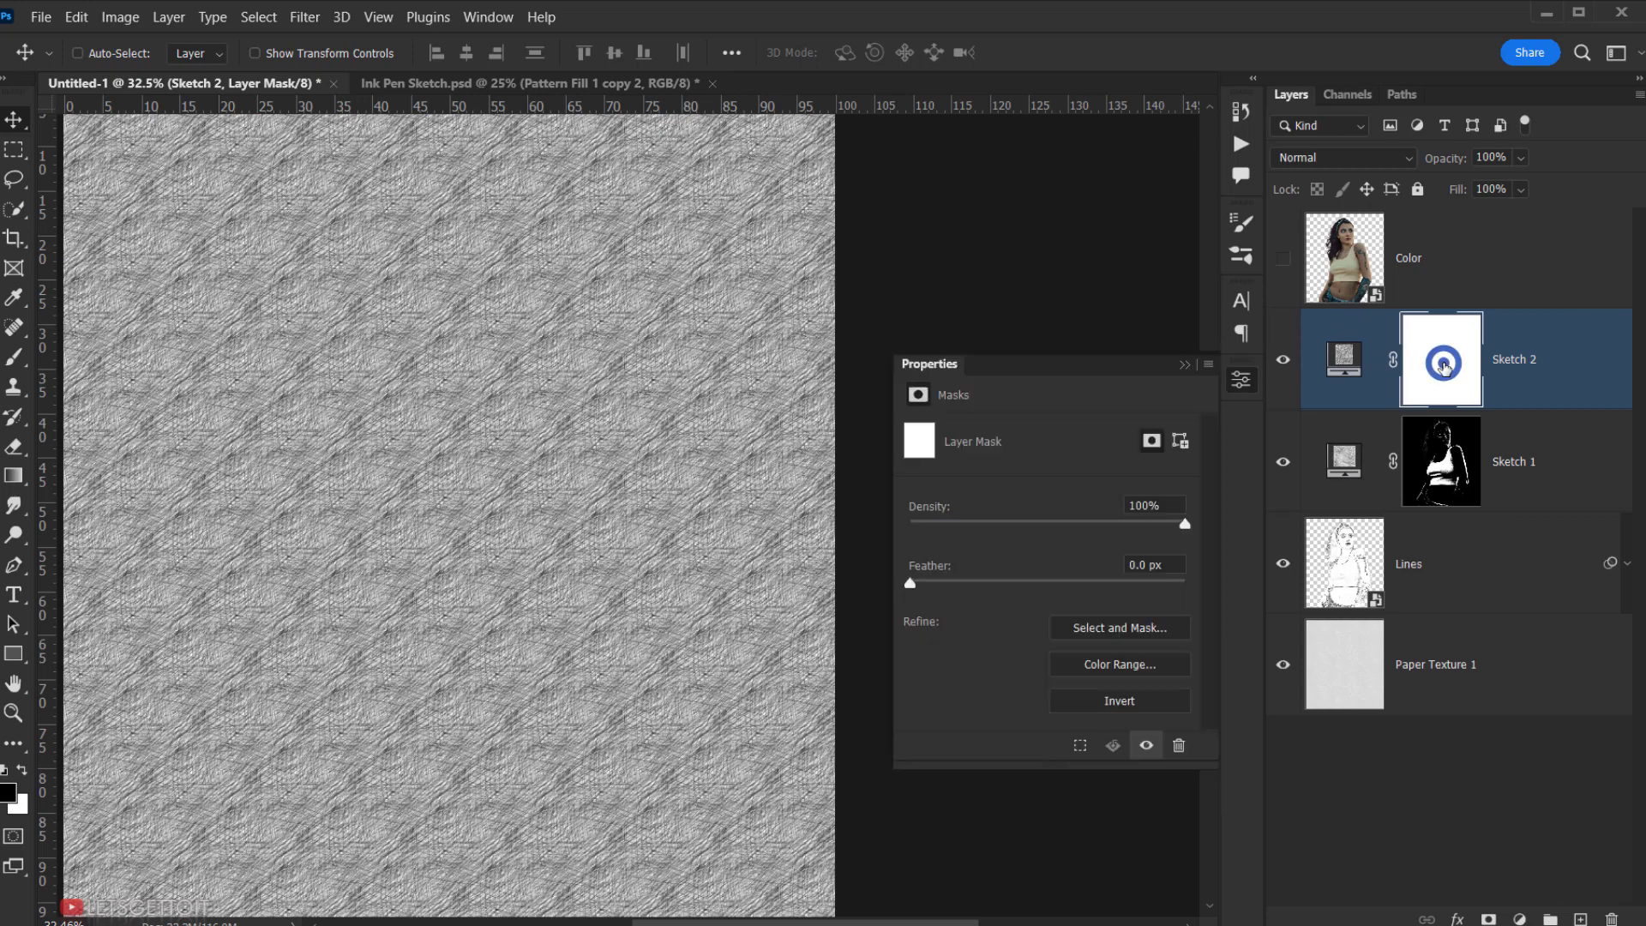
# - Invert Sketch 2's mask to black, then select and show the Color layer
pyautogui.click(1105, 699)
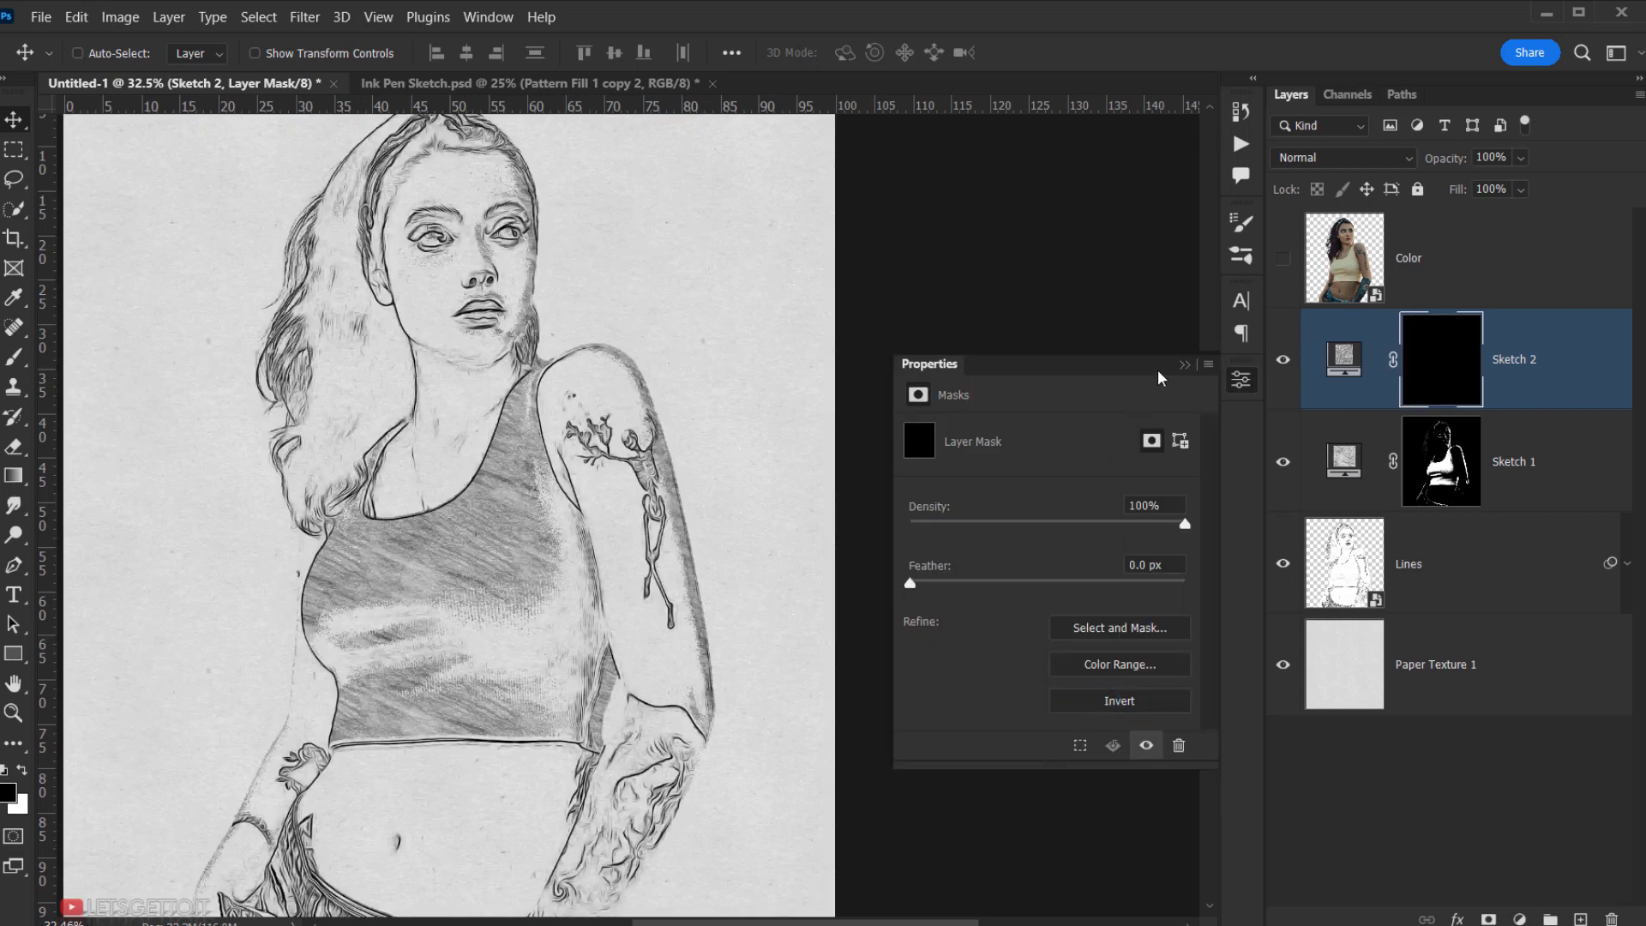
pyautogui.click(1188, 367)
pyautogui.click(1462, 258)
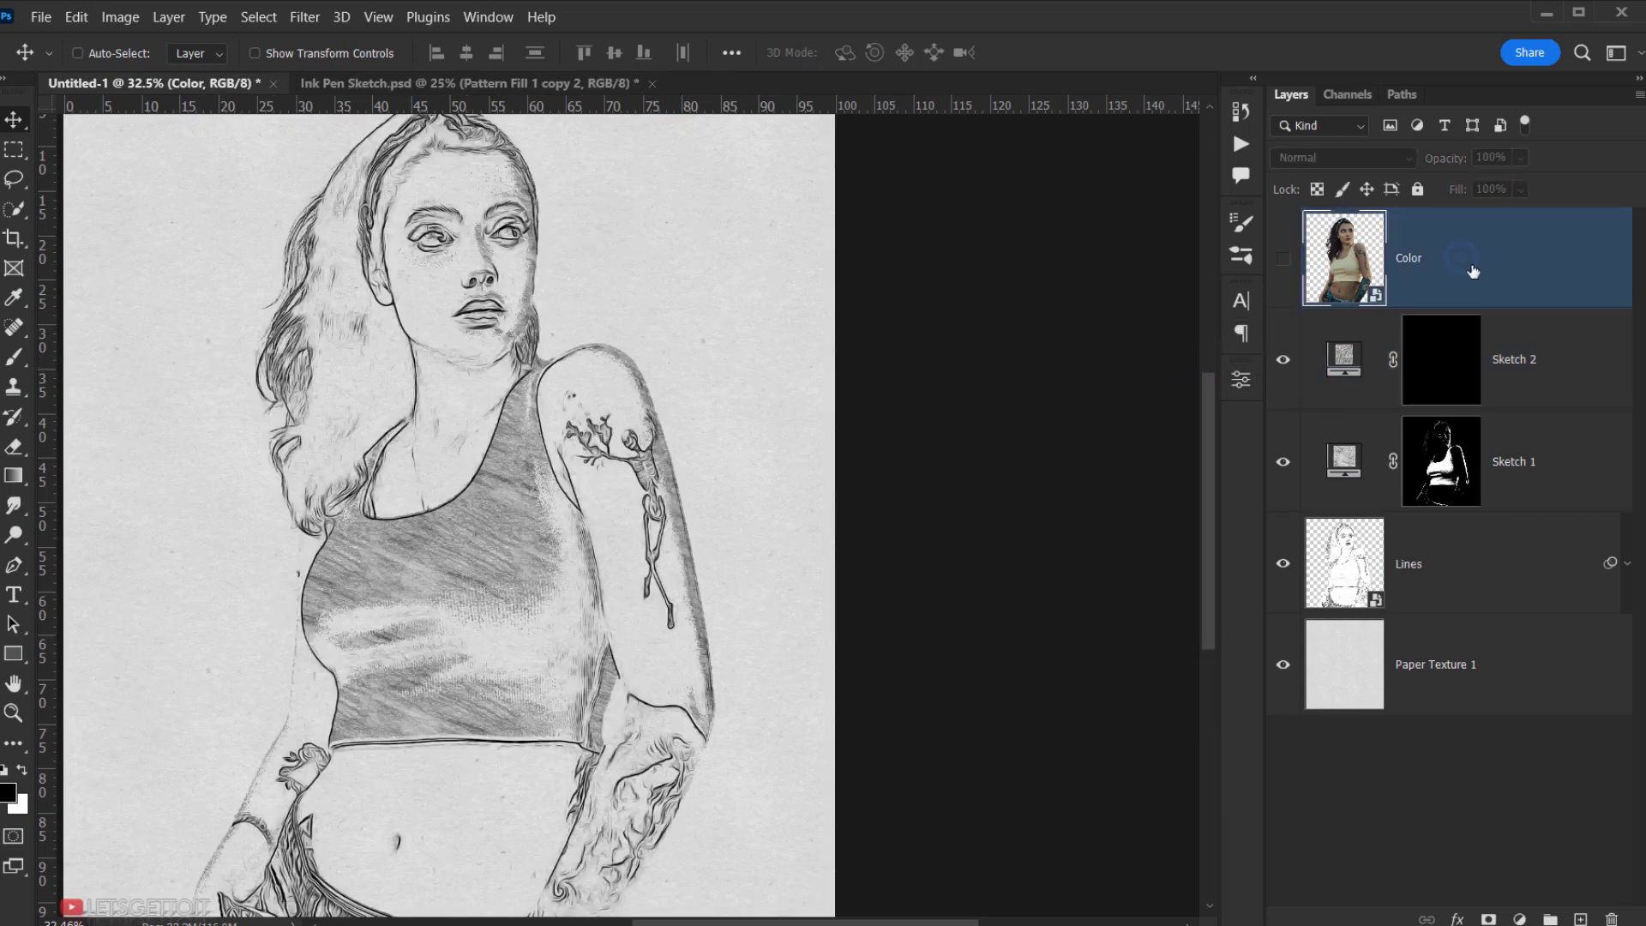
pyautogui.click(1283, 259)
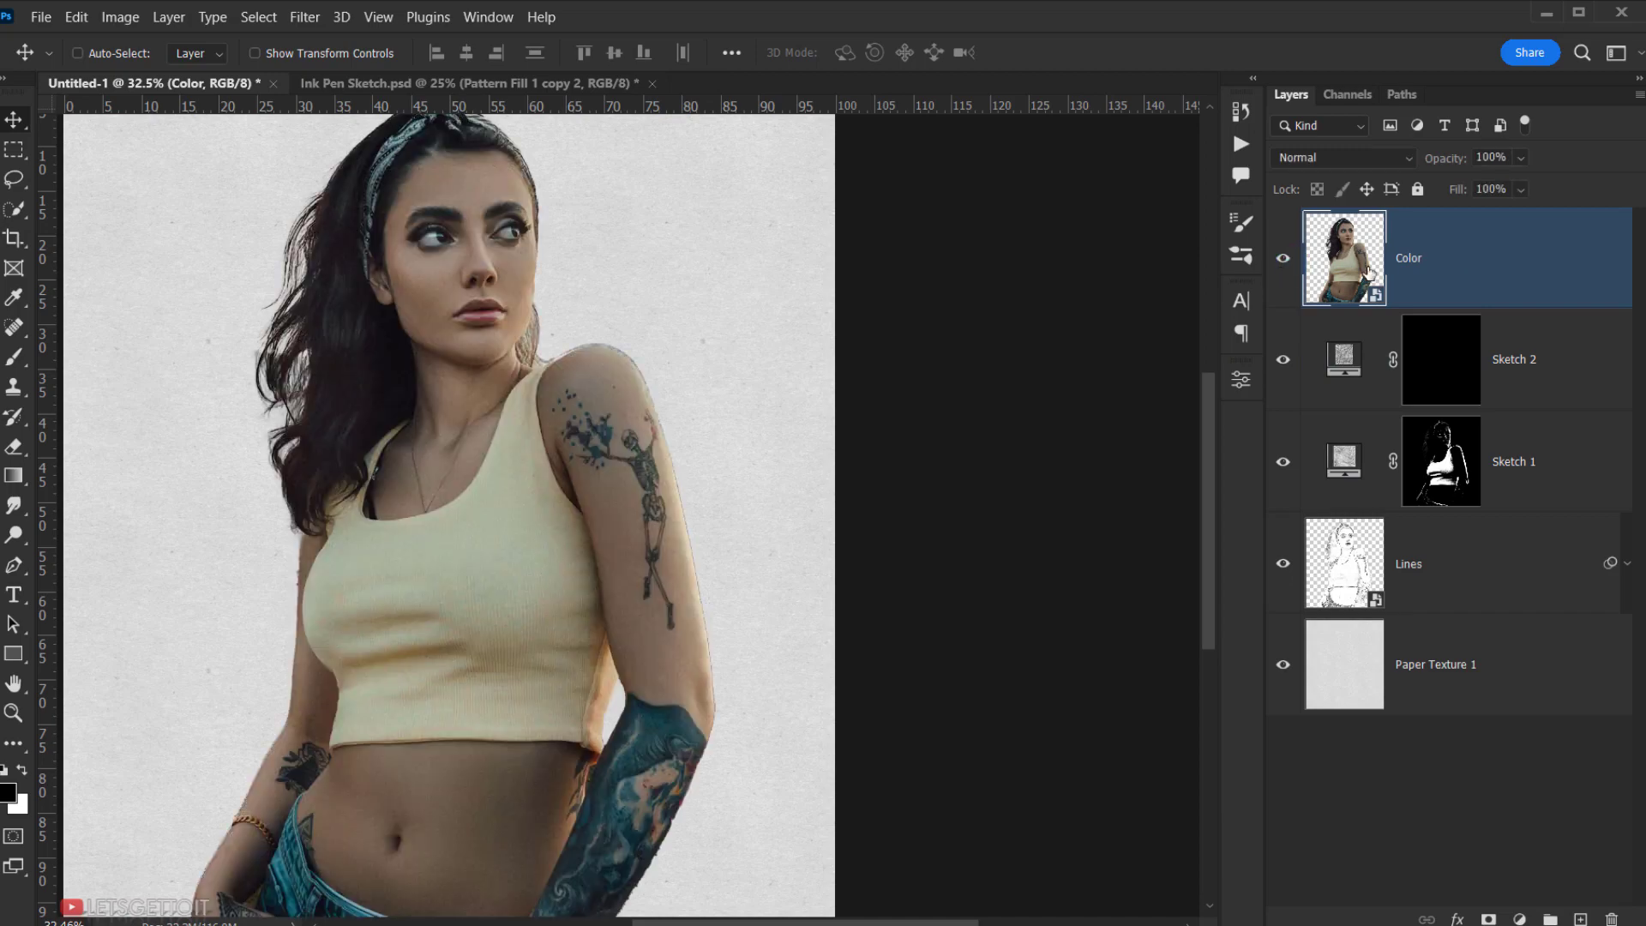
# - Copy the woman within her loaded outline, hide Color, and view Sketch 2's mask alone
pyautogui.click(258, 17)
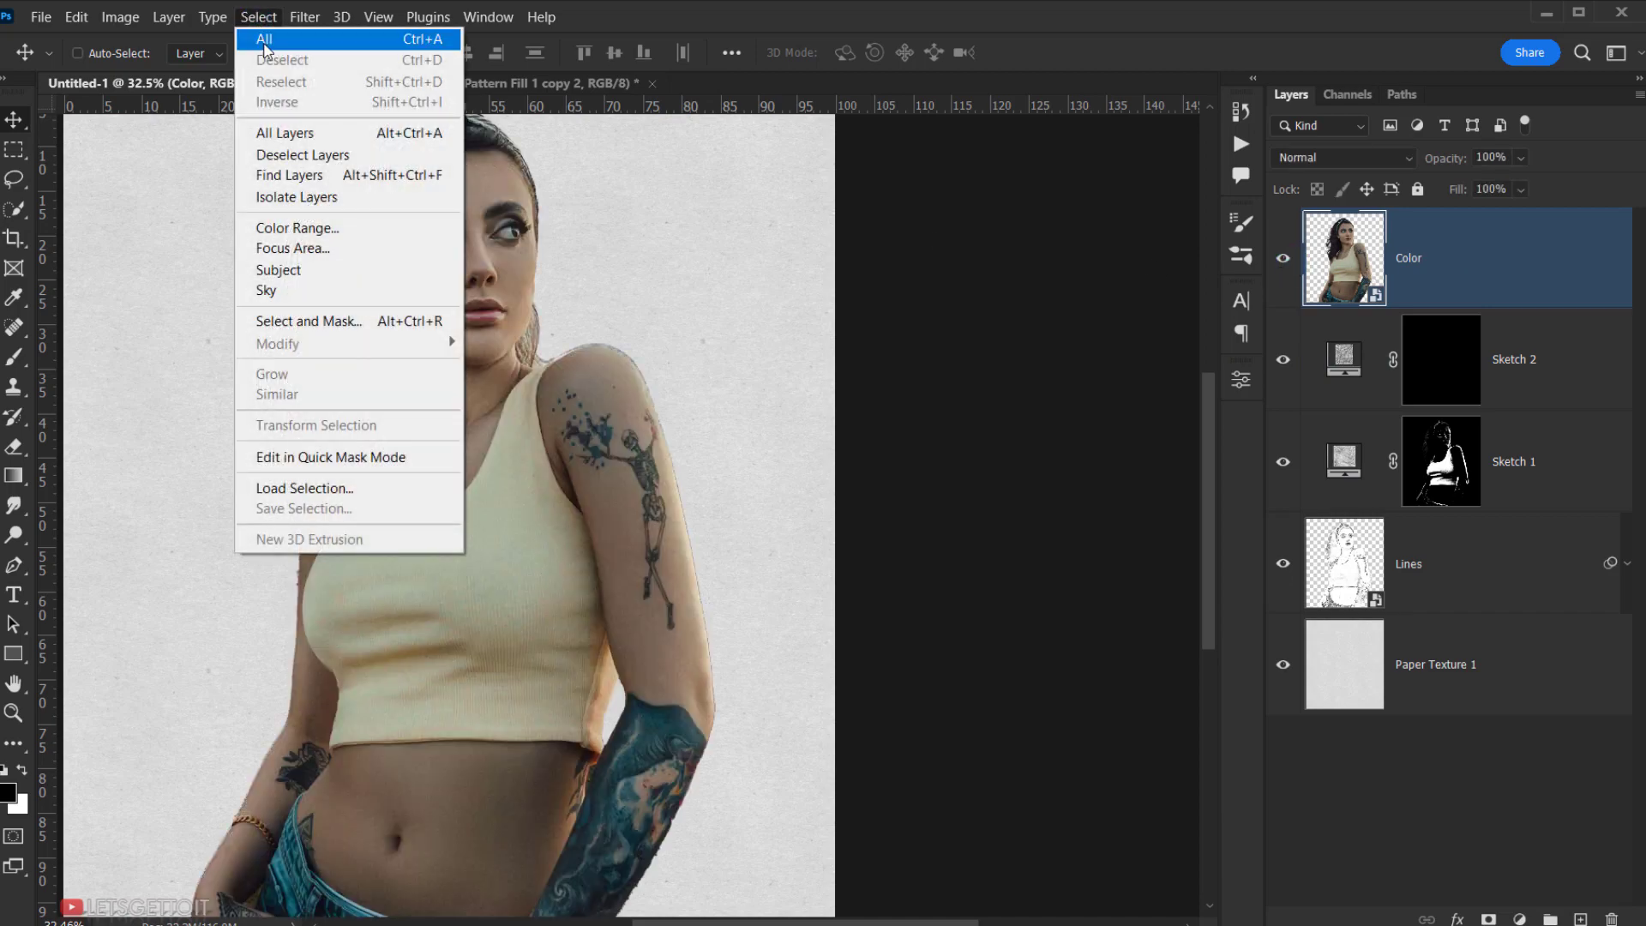
pyautogui.click(302, 489)
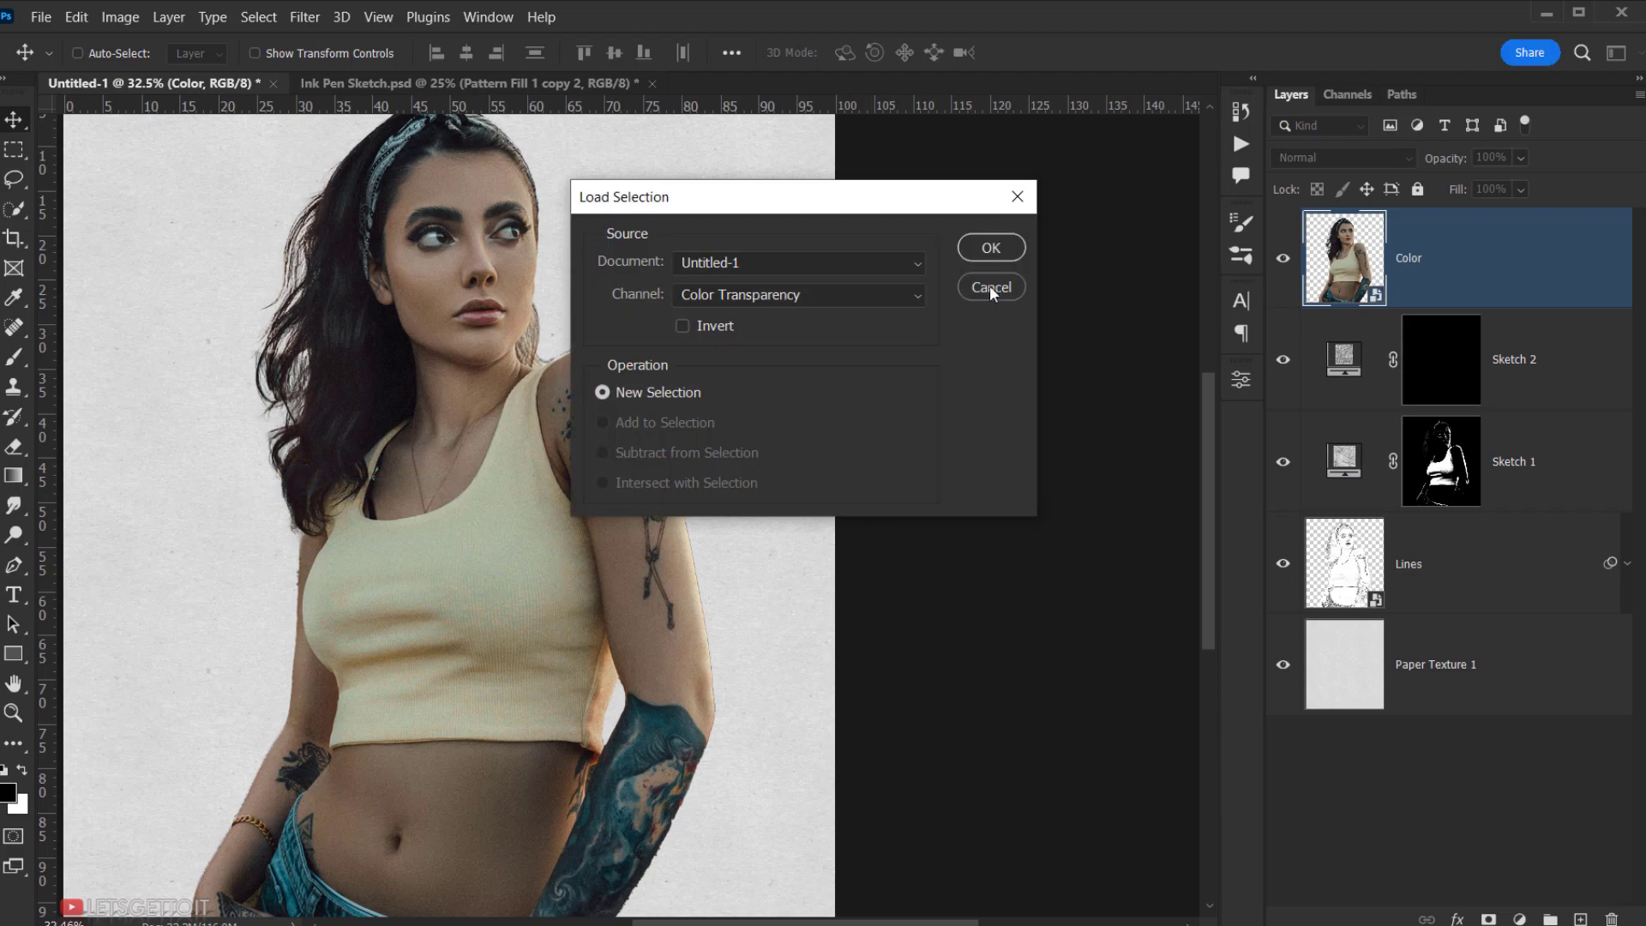
pyautogui.click(986, 248)
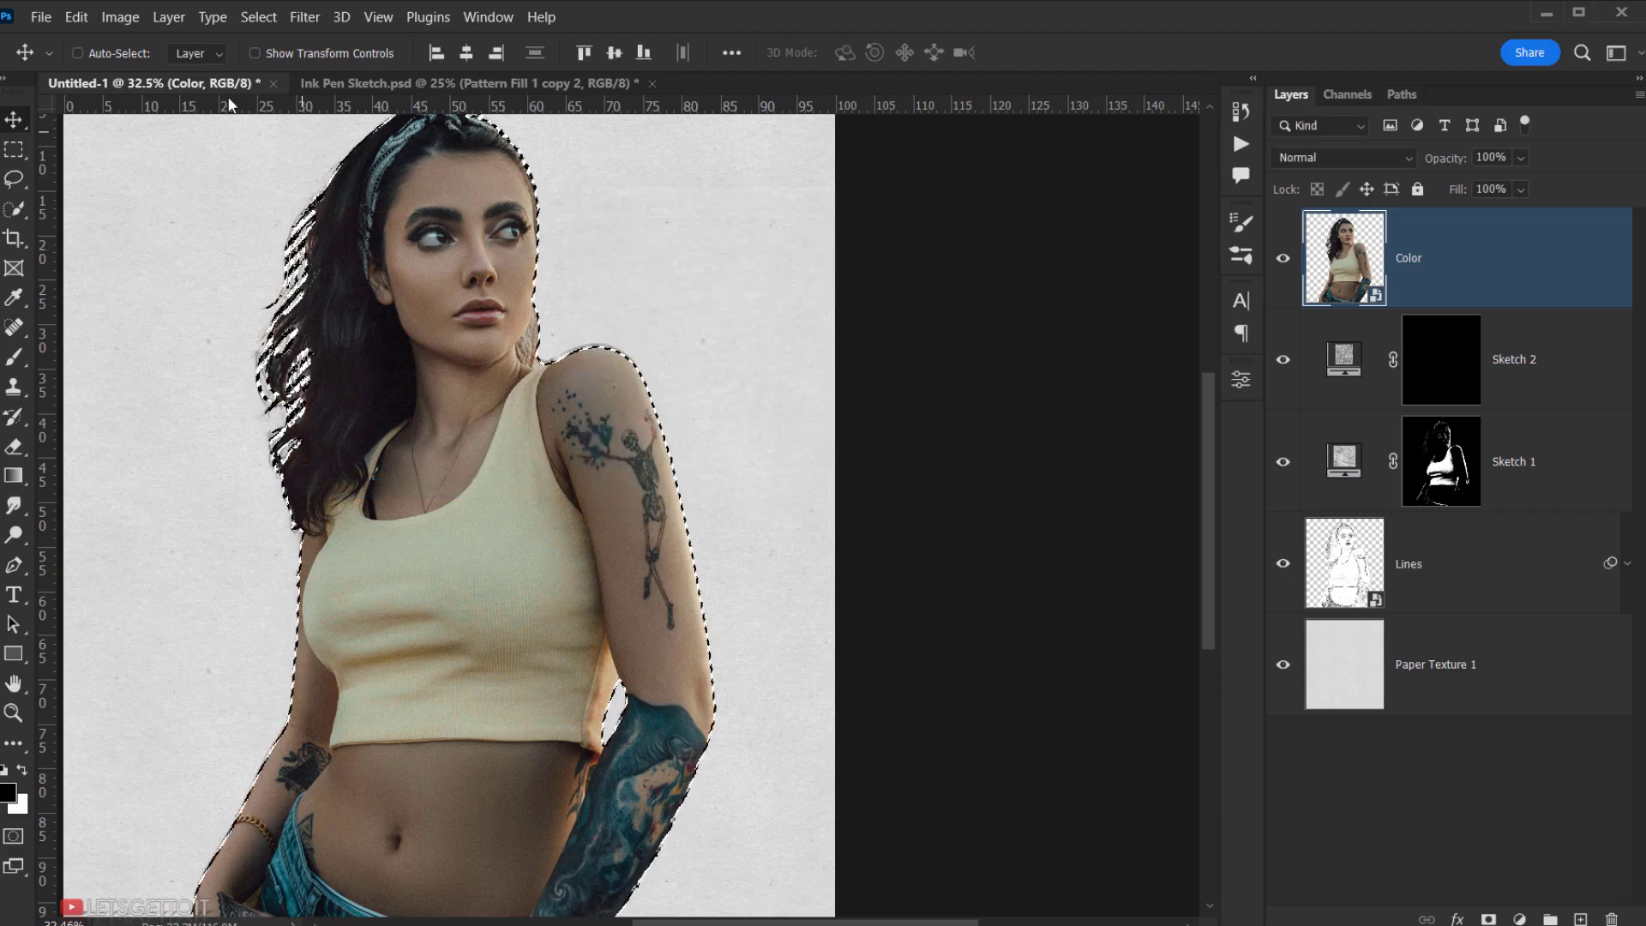
pyautogui.click(77, 18)
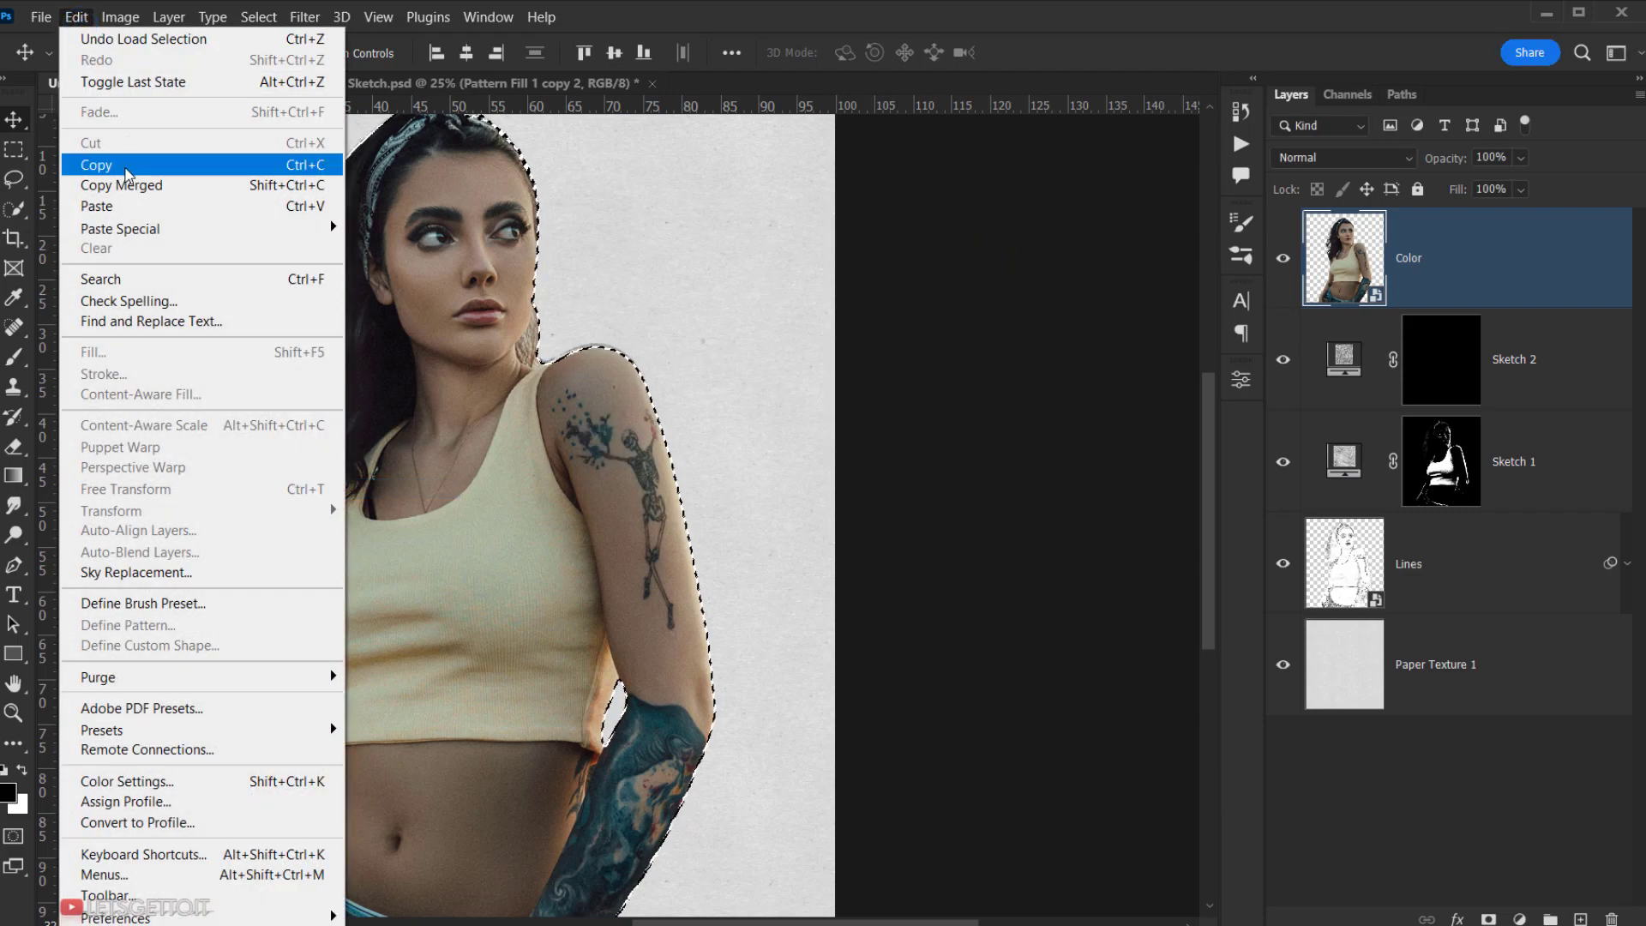
pyautogui.click(125, 169)
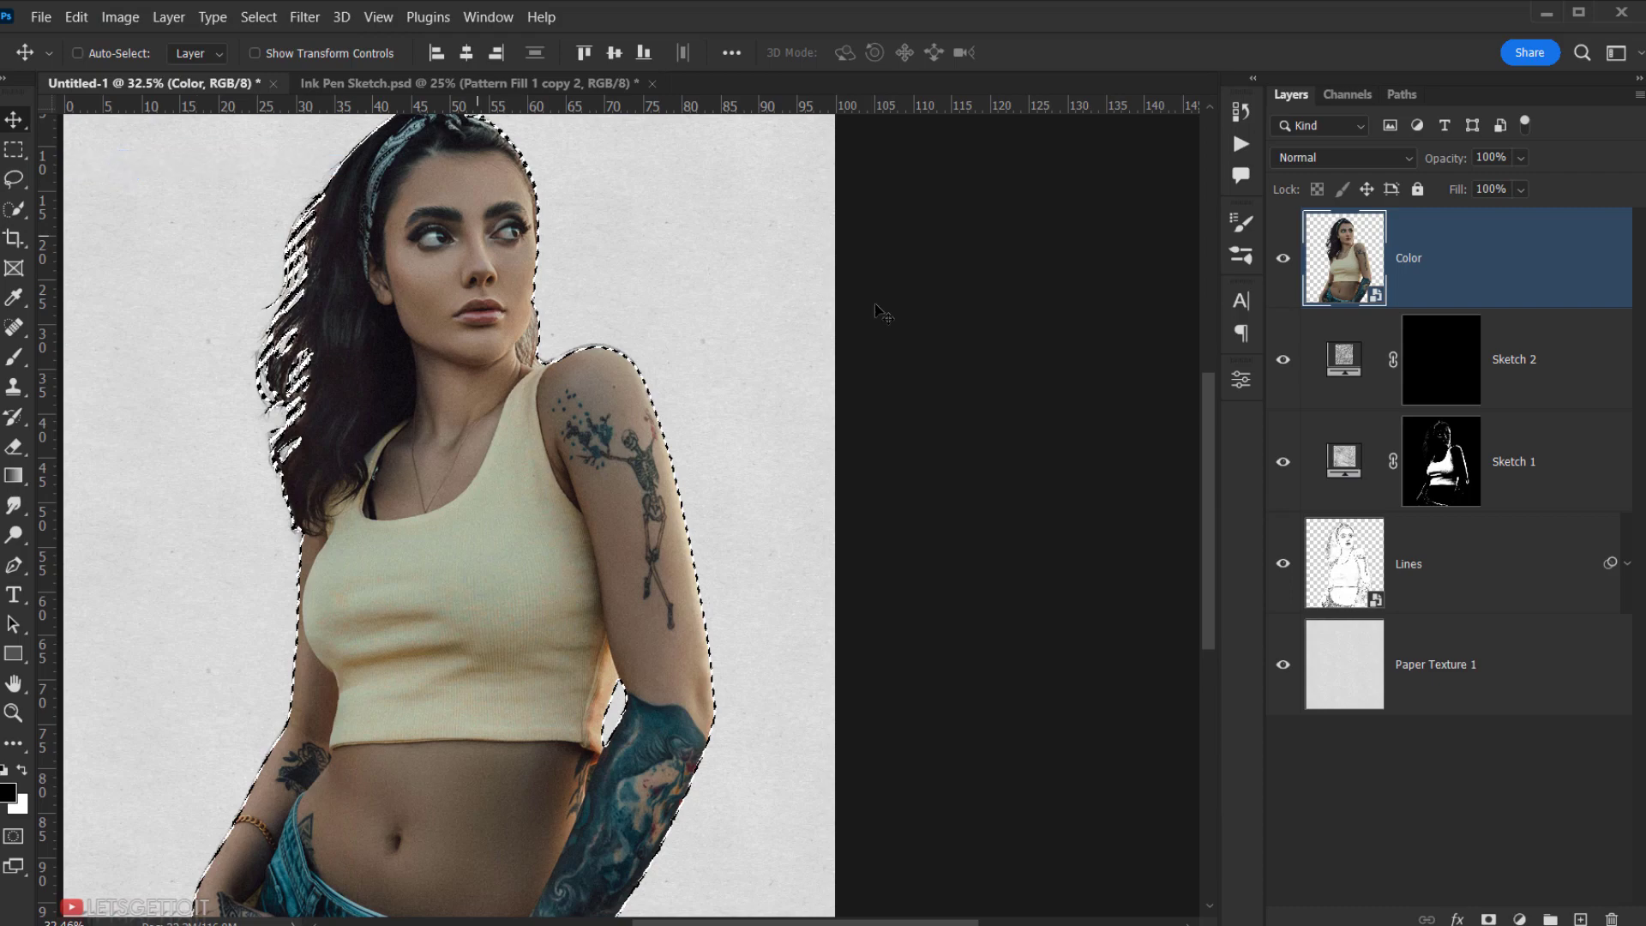
pyautogui.click(1283, 258)
pyautogui.click(1451, 367)
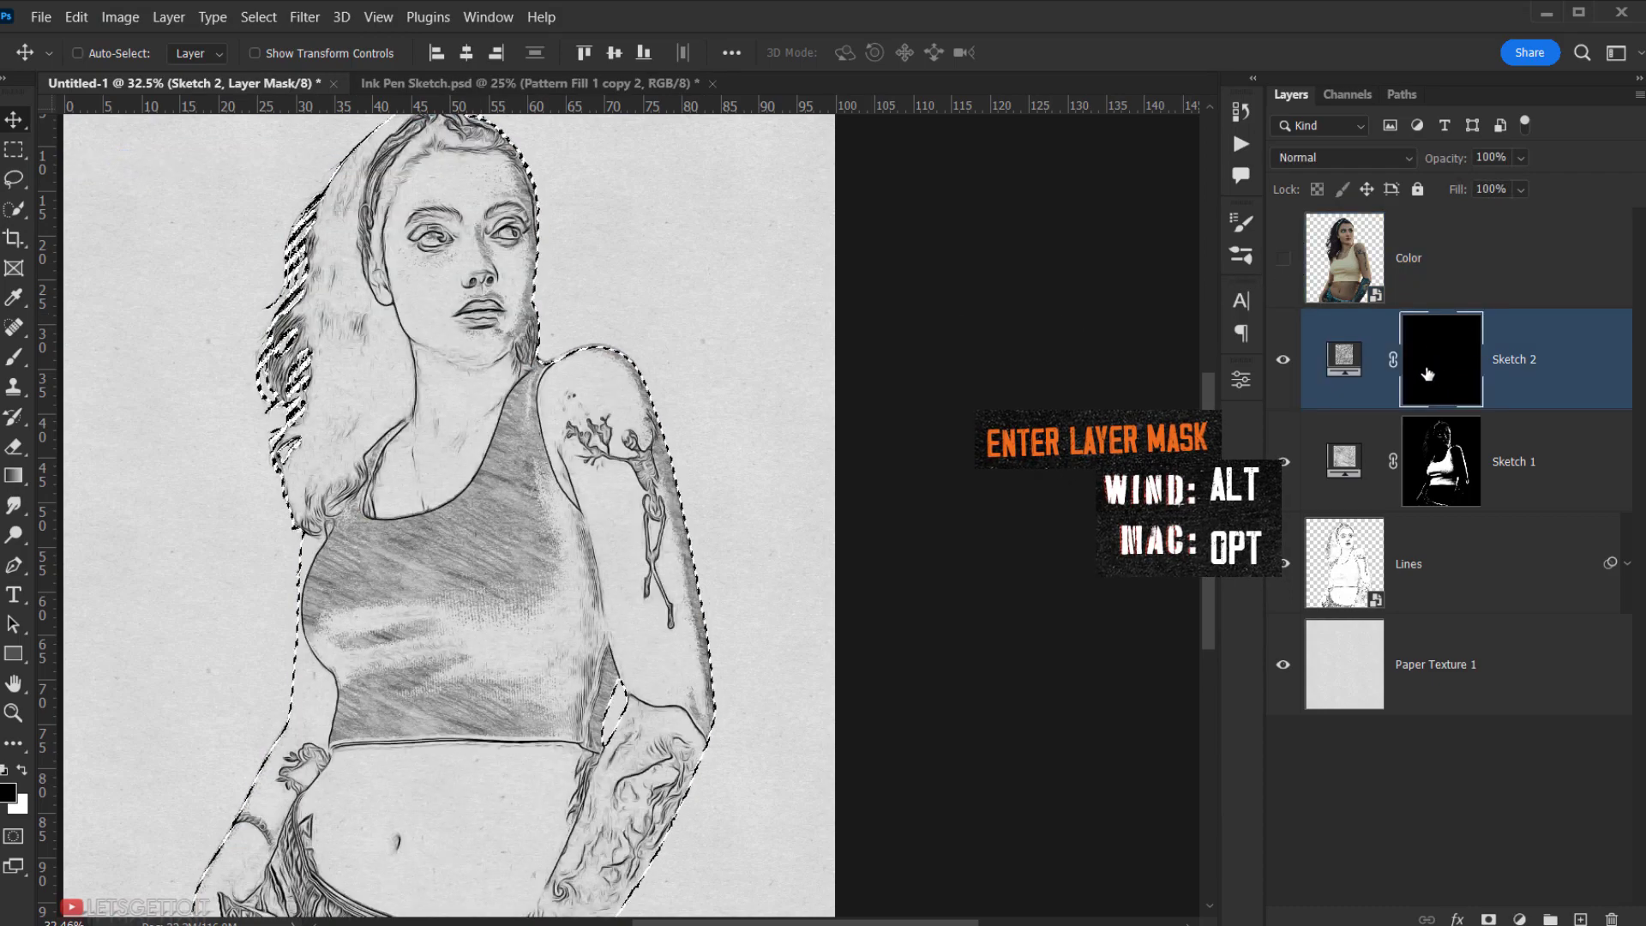
pyautogui.keyDown('alt'); pyautogui.click(1451, 367); pyautogui.keyUp('alt')
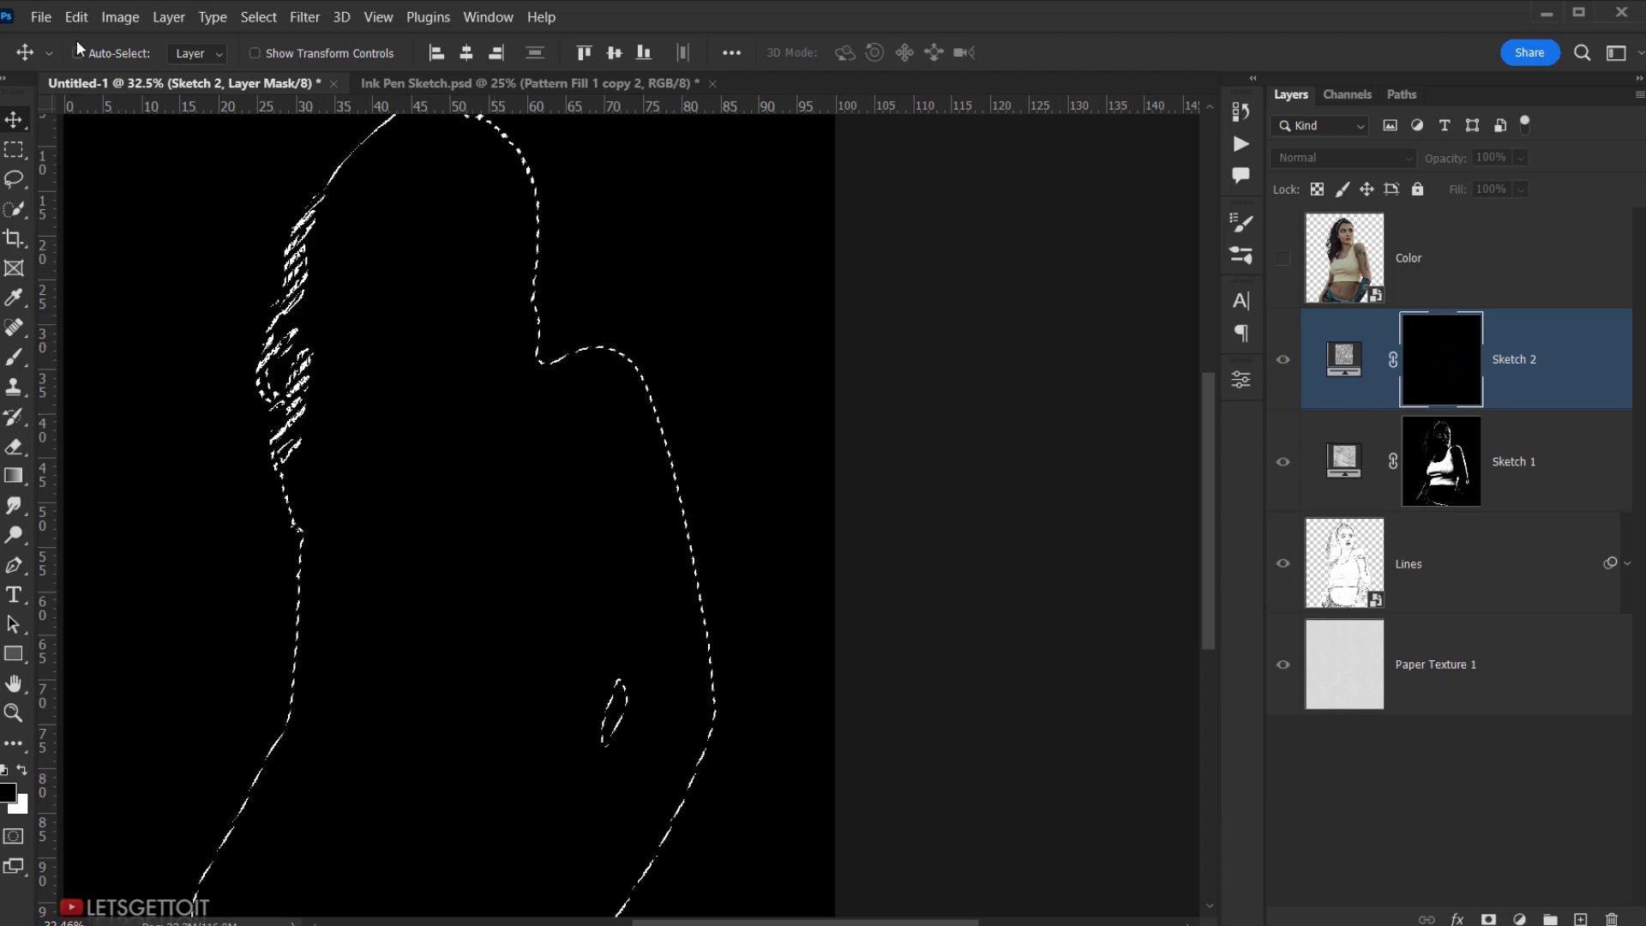
pyautogui.click(76, 17)
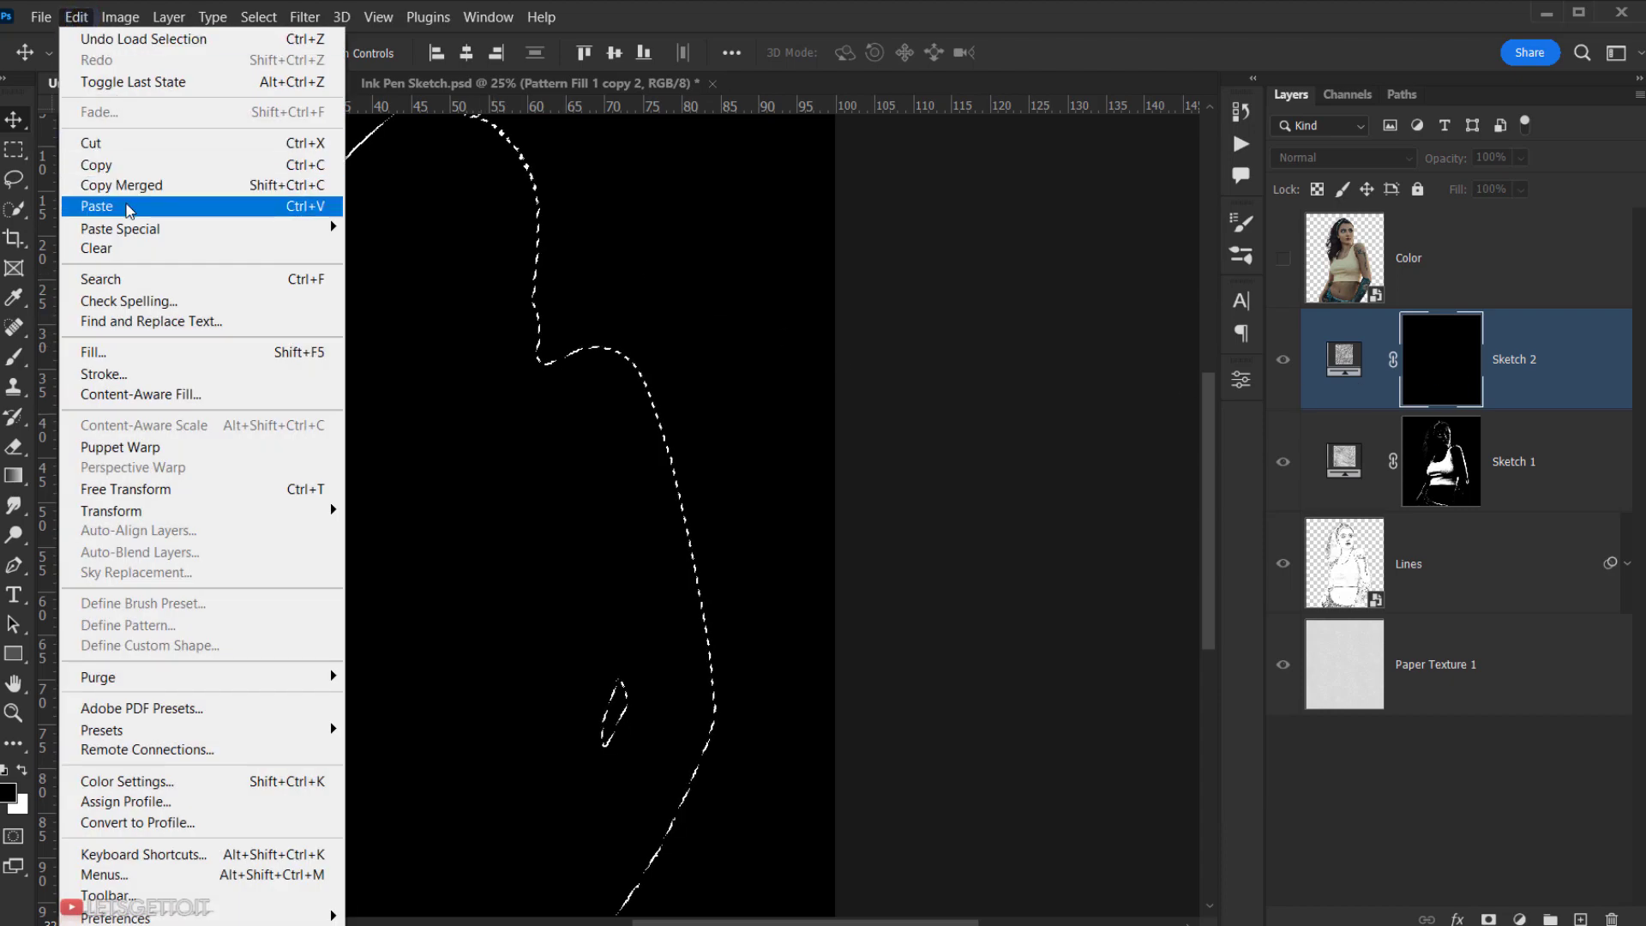
# - Paste the woman into Sketch 2's mask and invert it
pyautogui.click(120, 206)
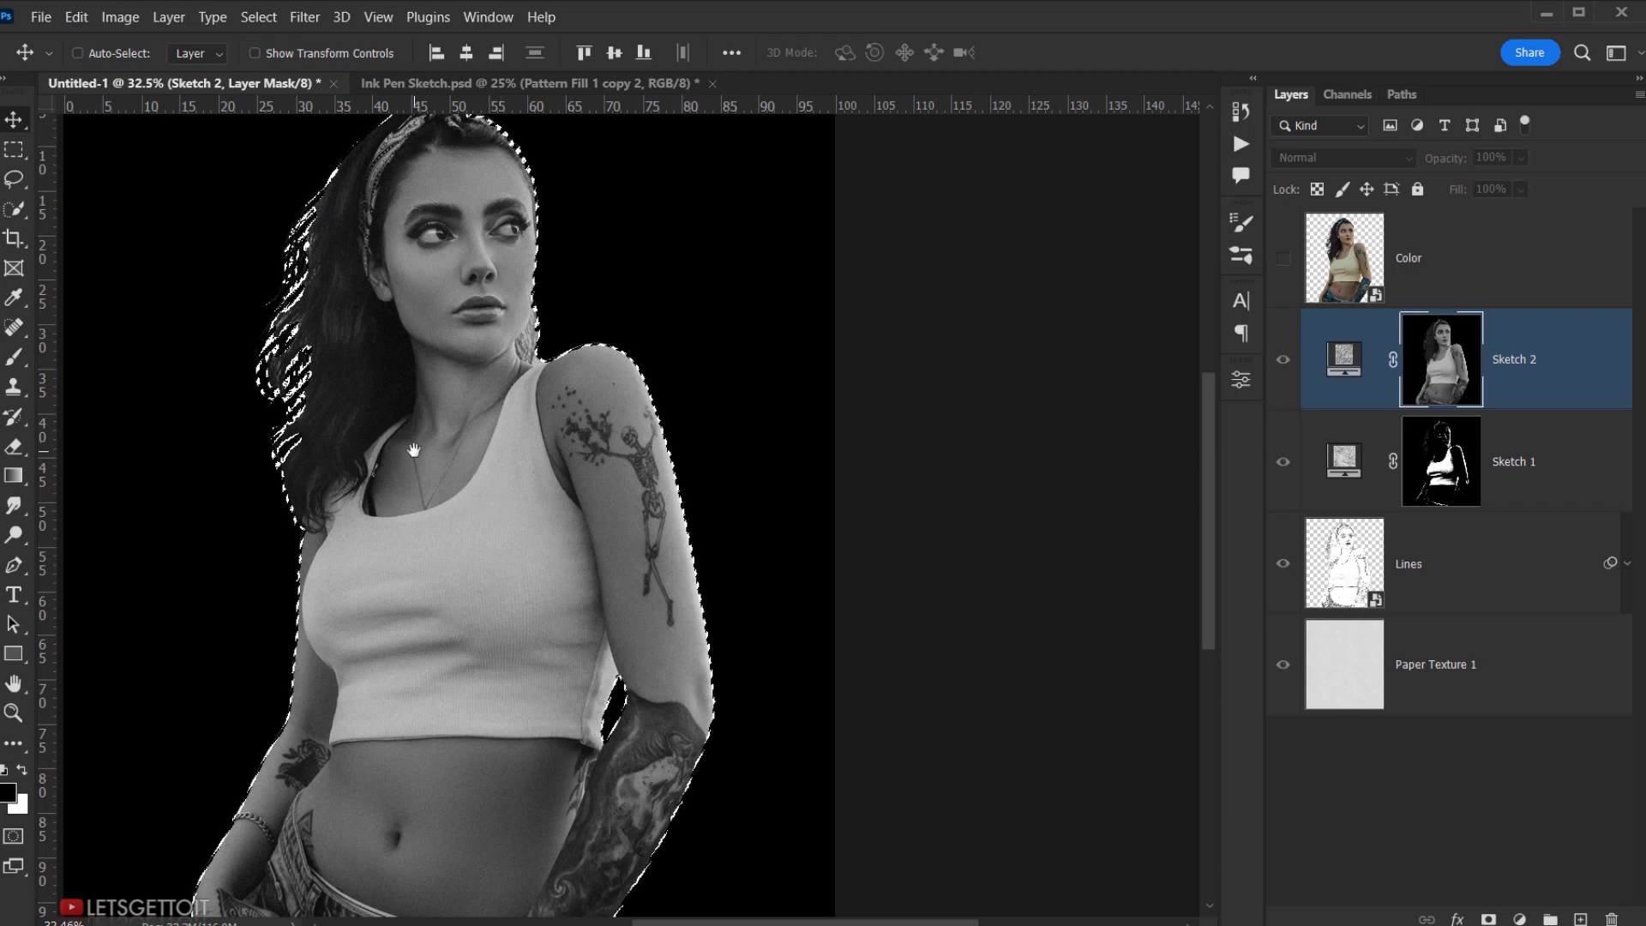
pyautogui.scroll(-2, 414, 450)
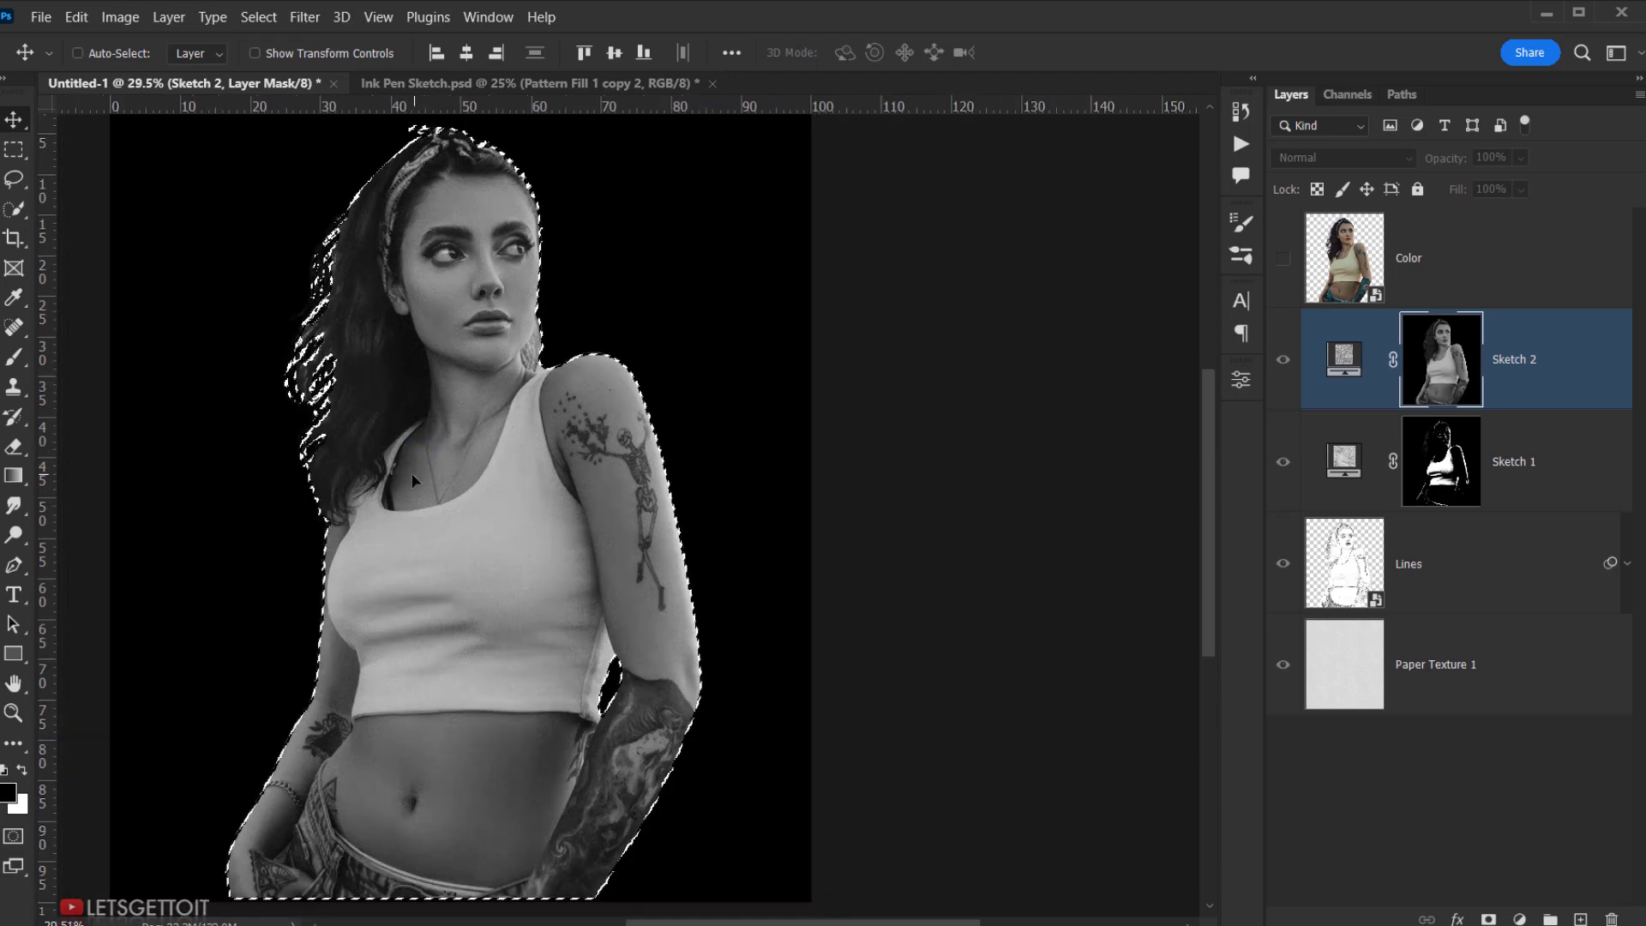
pyautogui.moveTo(415, 467); pyautogui.dragTo(421, 481)
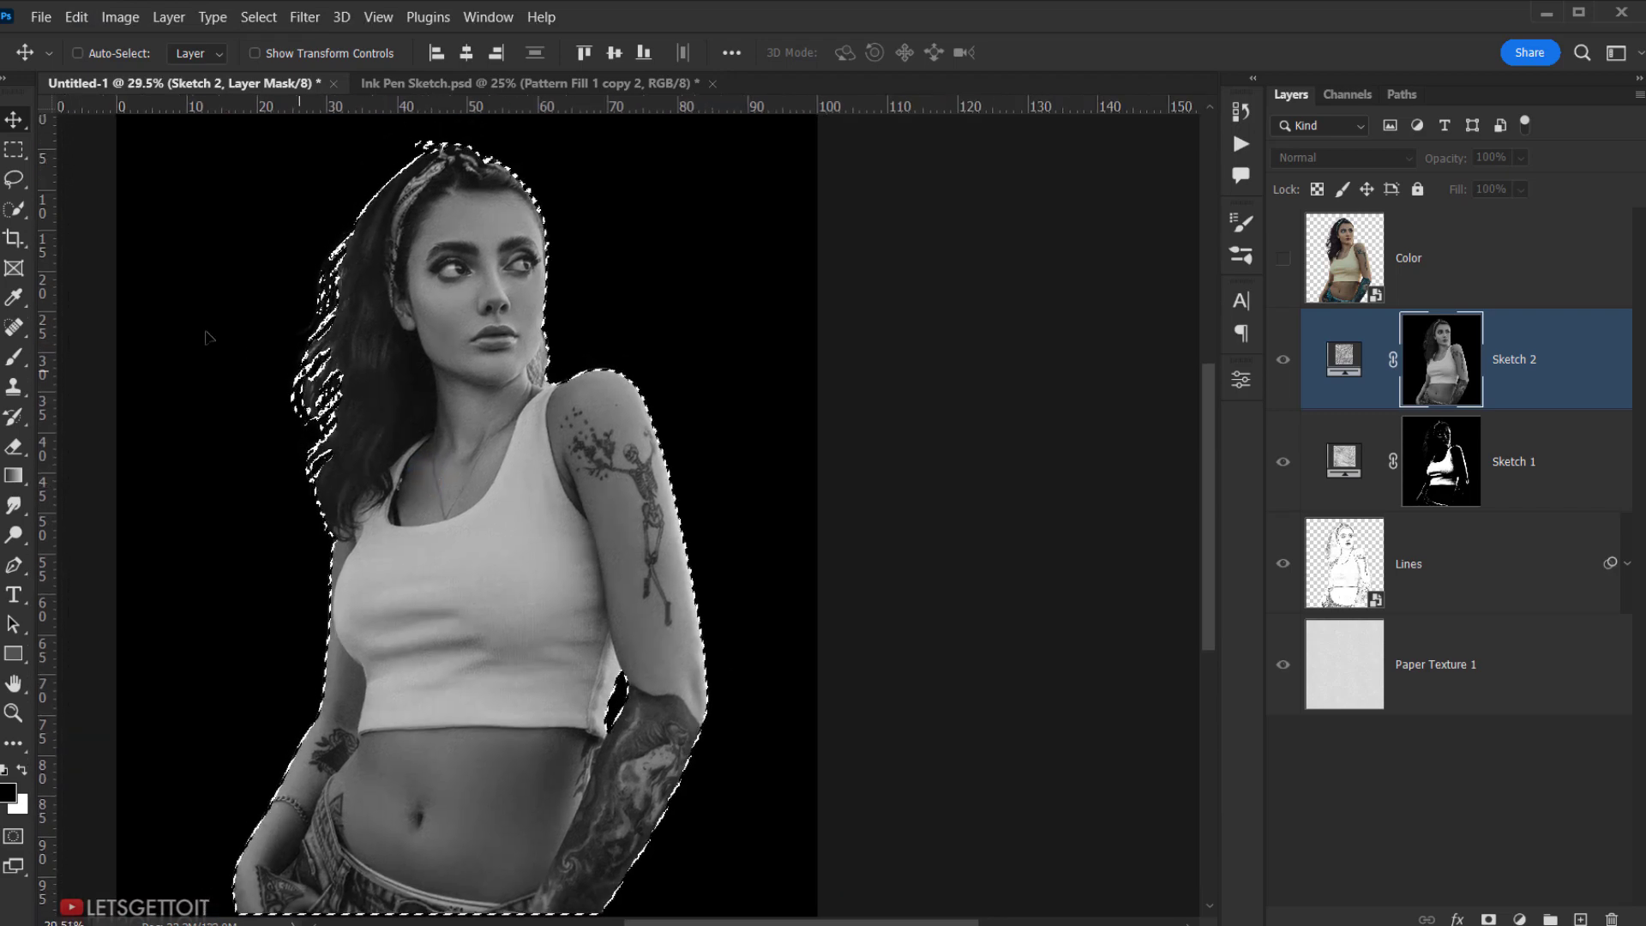
pyautogui.click(112, 22)
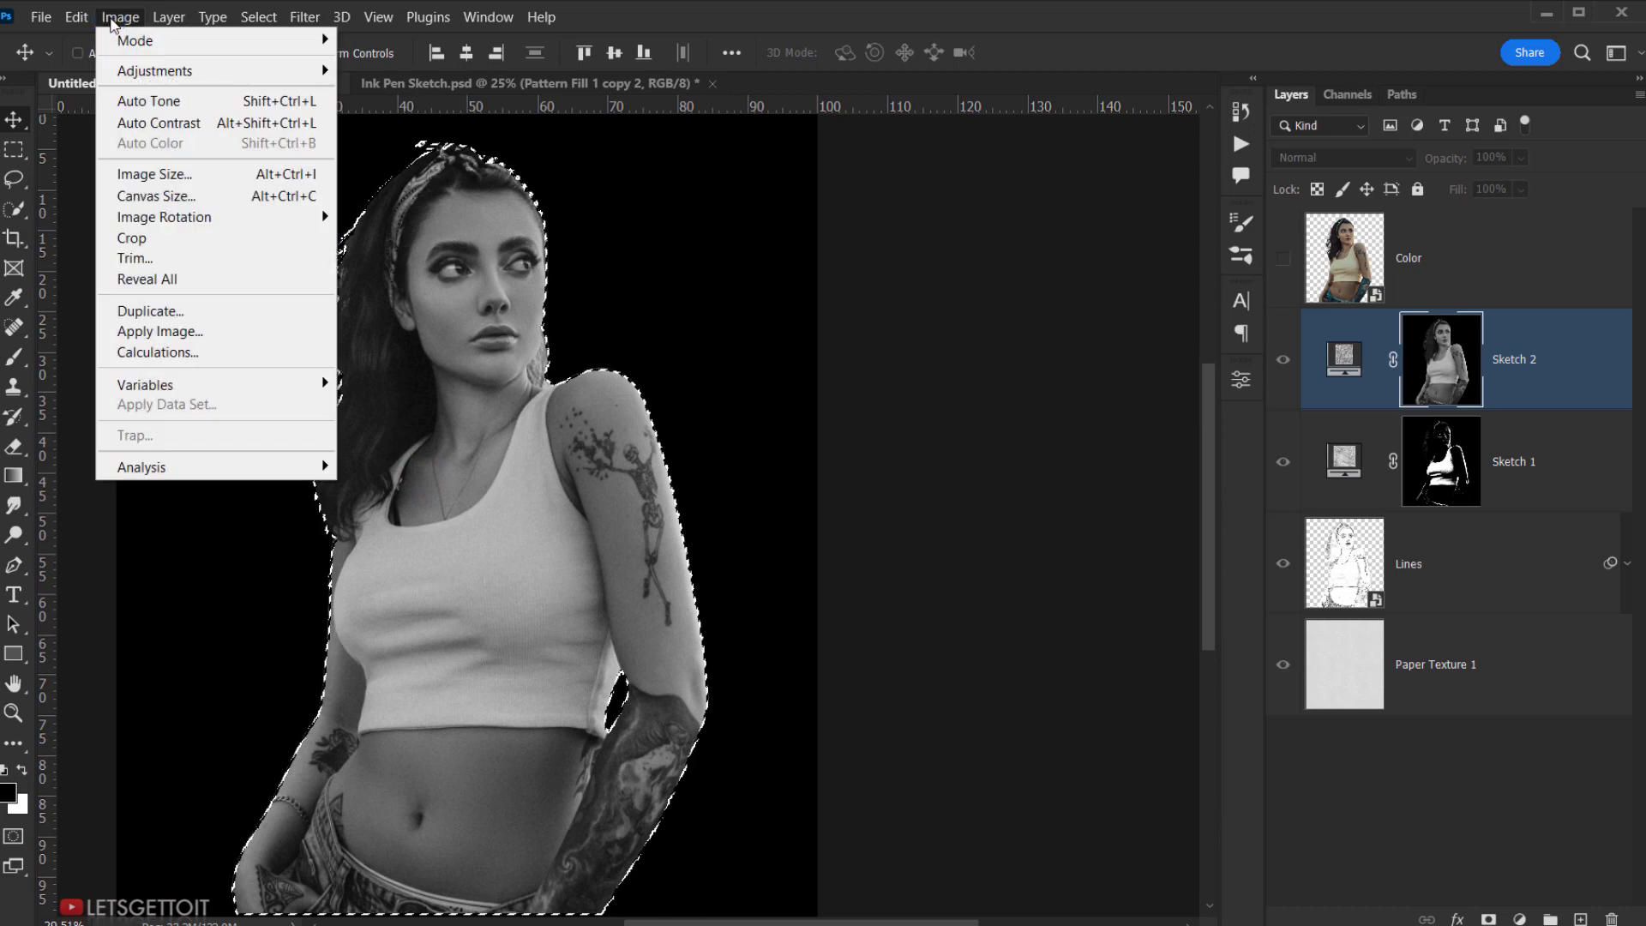
pyautogui.moveTo(291, 70)
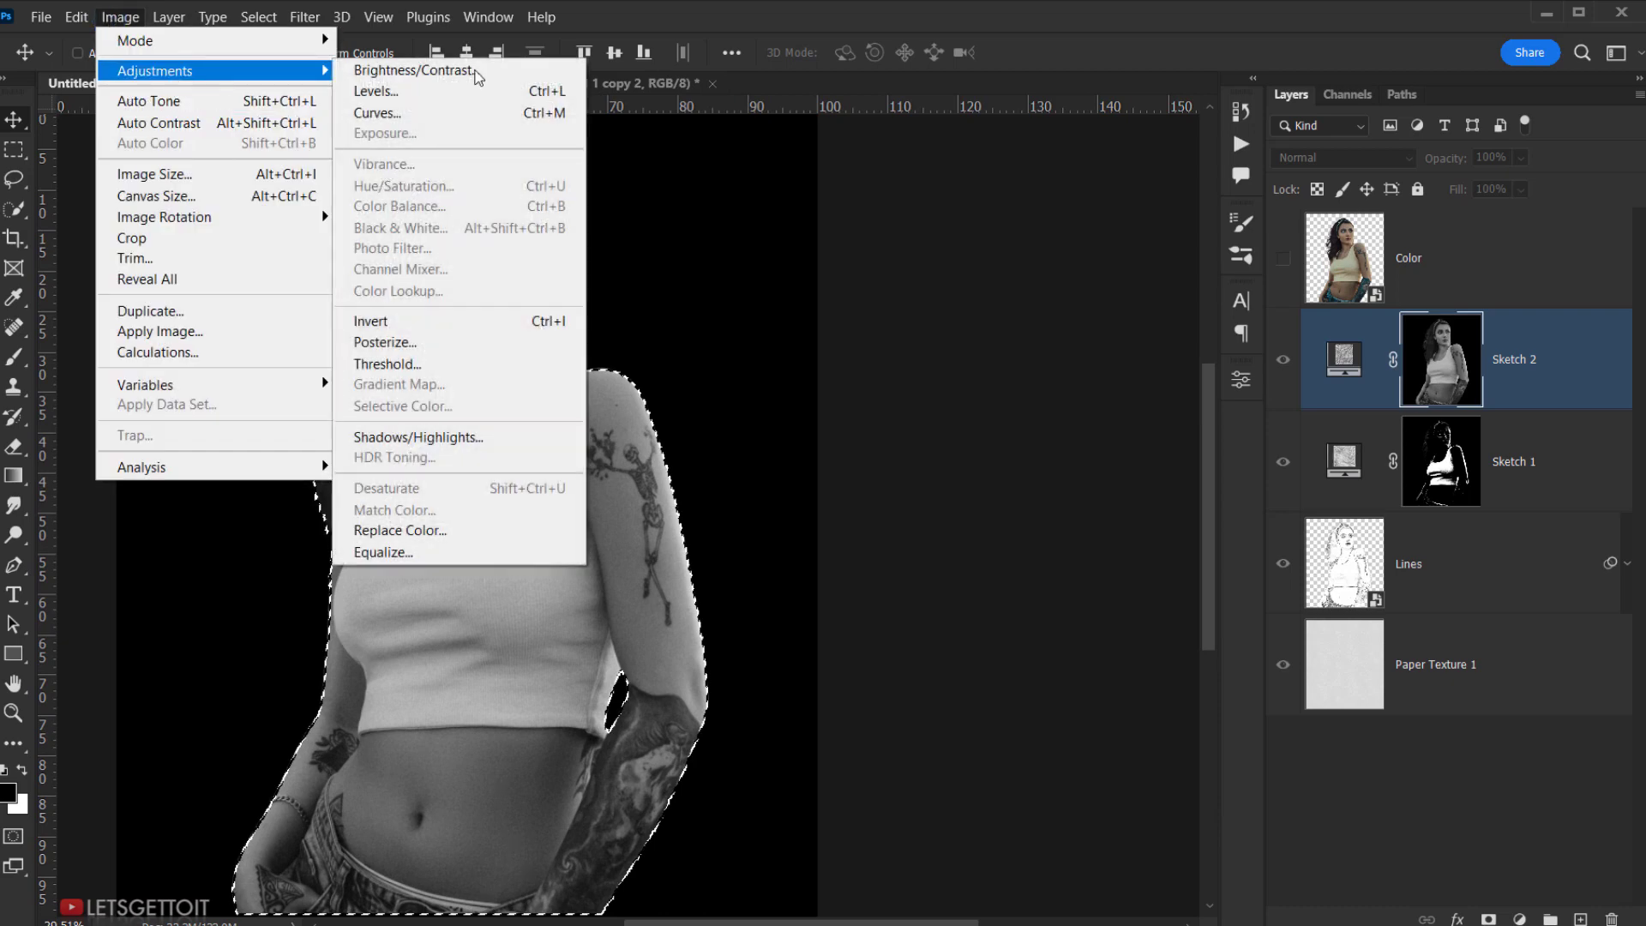
pyautogui.click(431, 323)
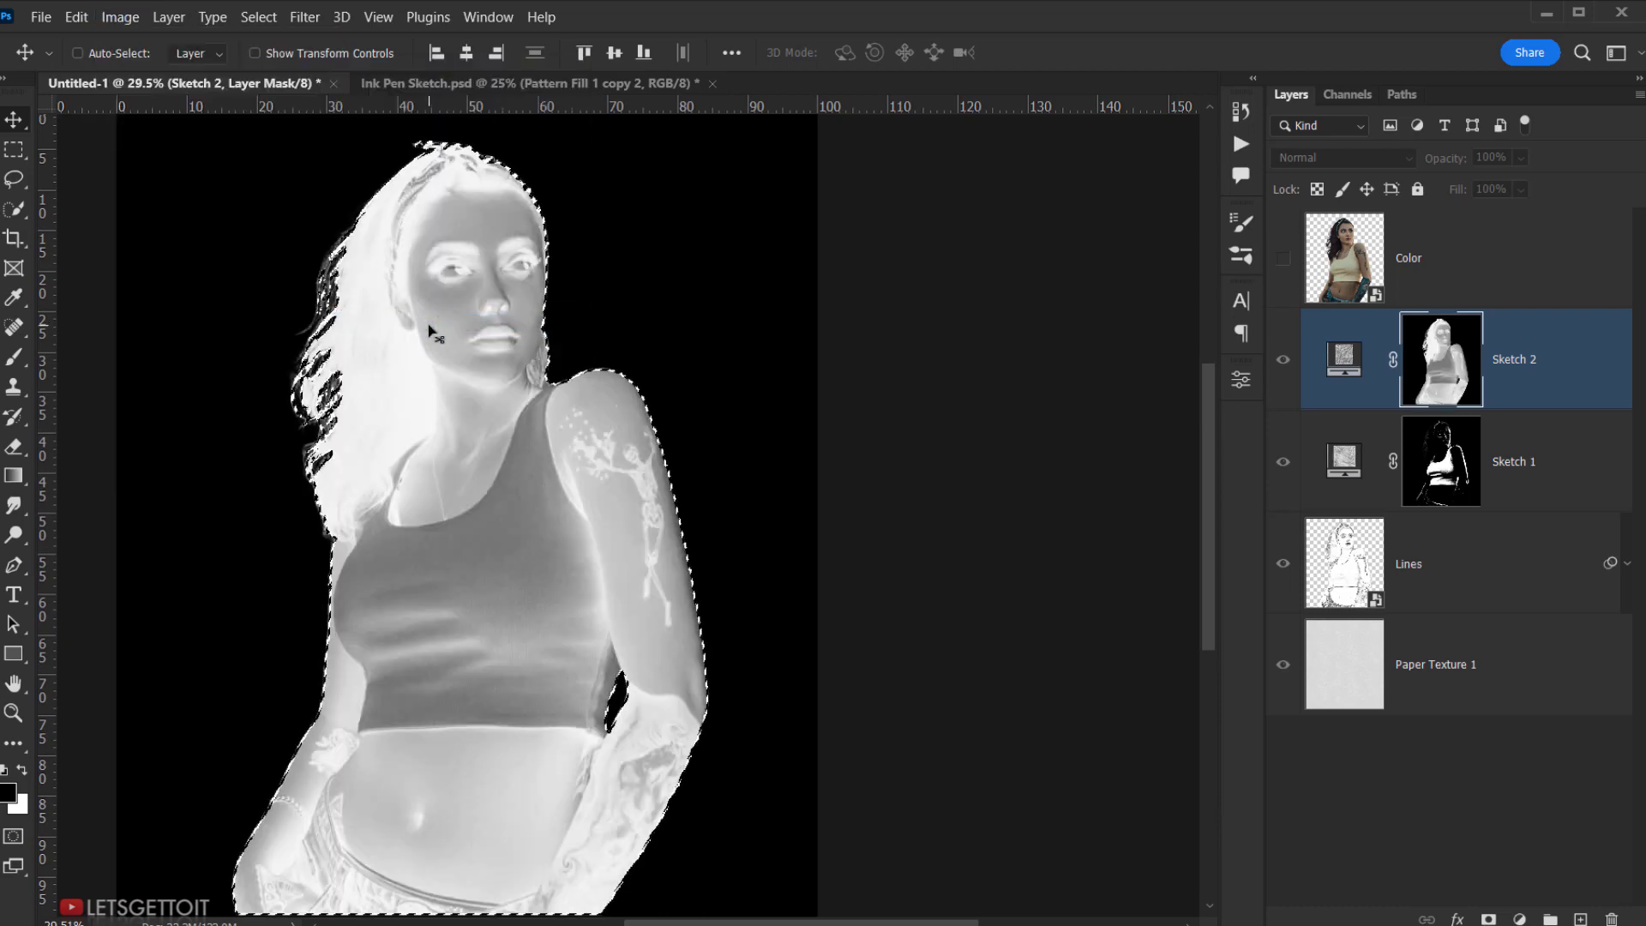
# - Open the Threshold adjustment for Sketch 2's mask
pyautogui.click(111, 19)
pyautogui.moveTo(171, 70)
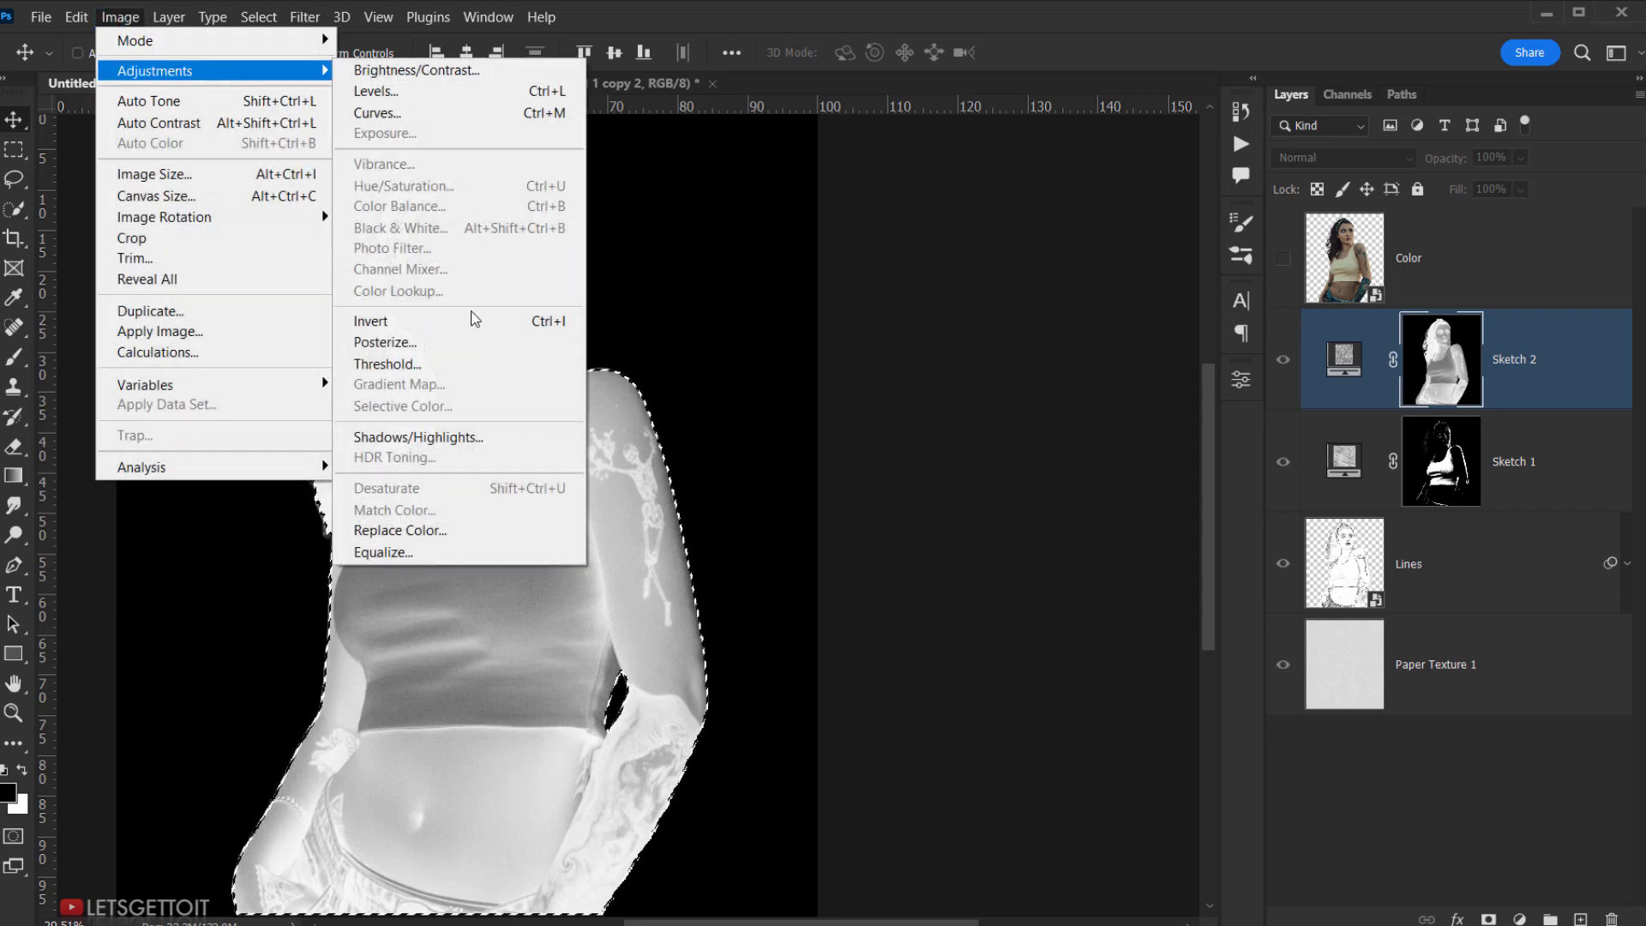
pyautogui.click(403, 364)
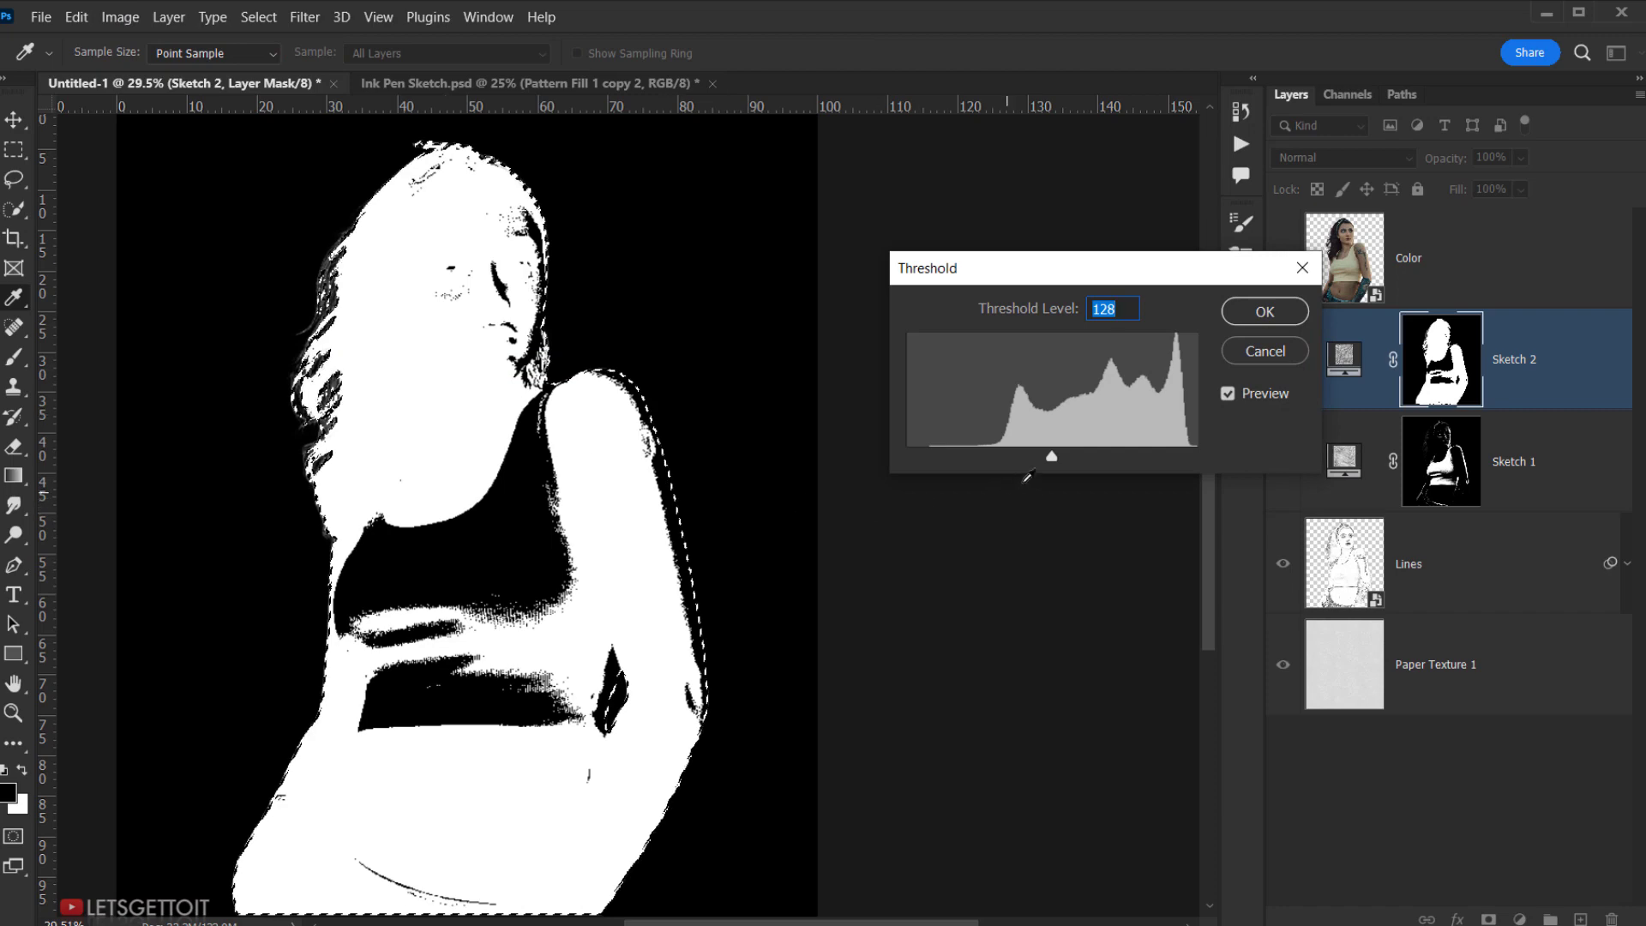
# - Set the Threshold level to 227 on Sketch 2's mask and apply it
pyautogui.moveTo(1051, 456); pyautogui.dragTo(1169, 470)
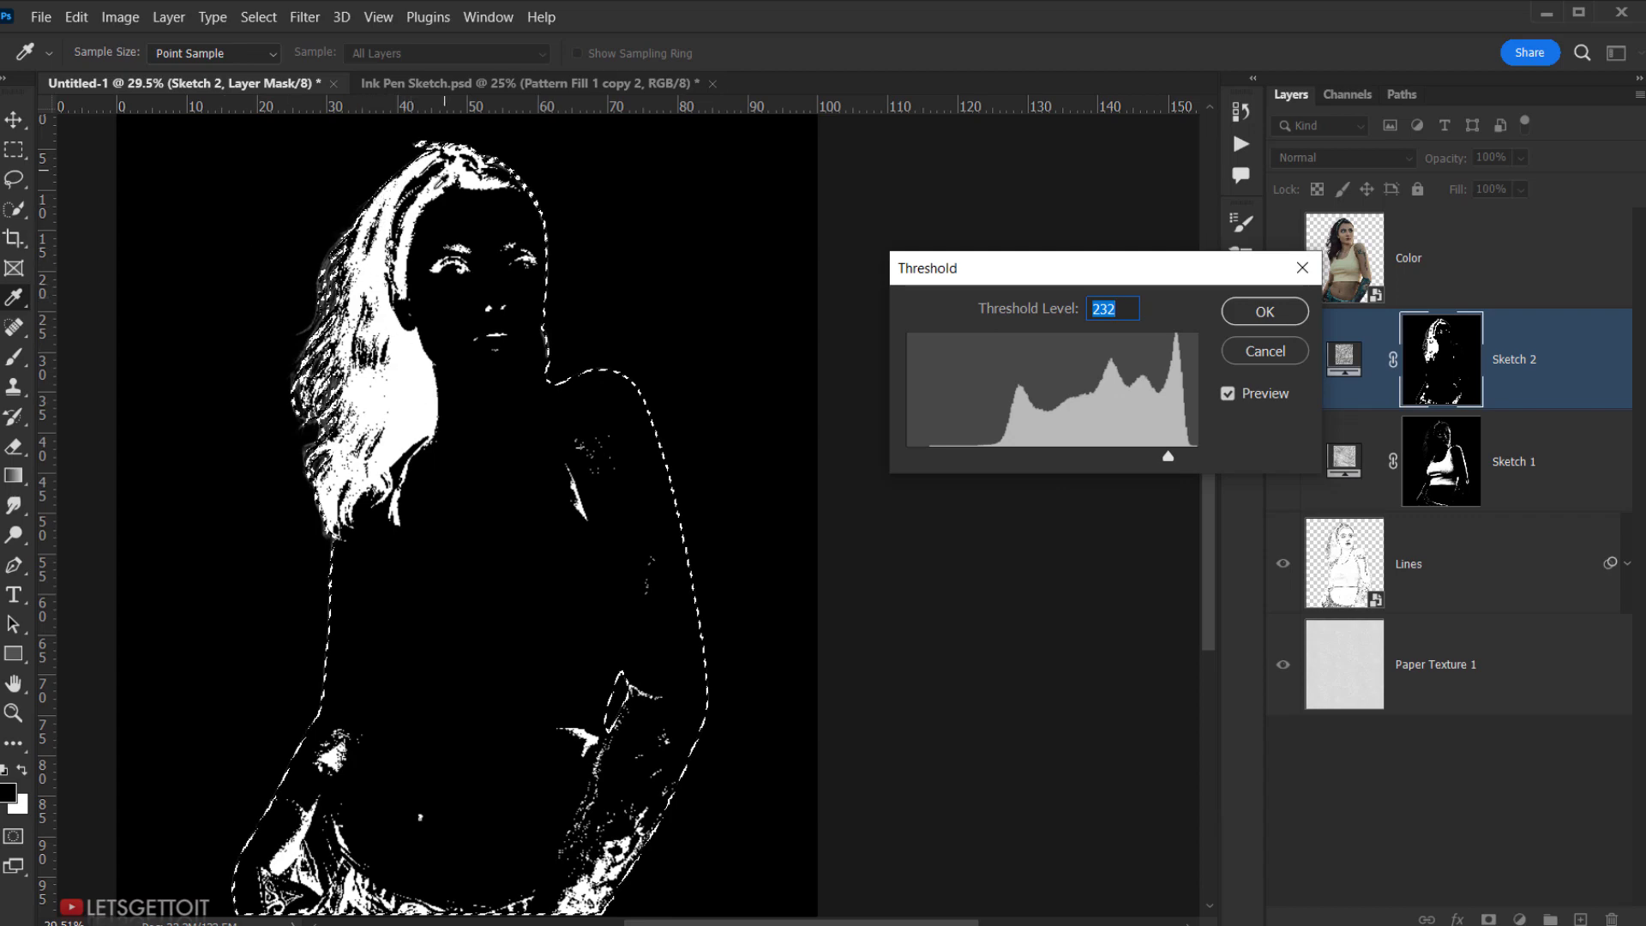
pyautogui.moveTo(1168, 456)
pyautogui.mouseDown()
pyautogui.moveTo(1180, 461)
pyautogui.moveTo(1164, 459)
pyautogui.mouseUp()
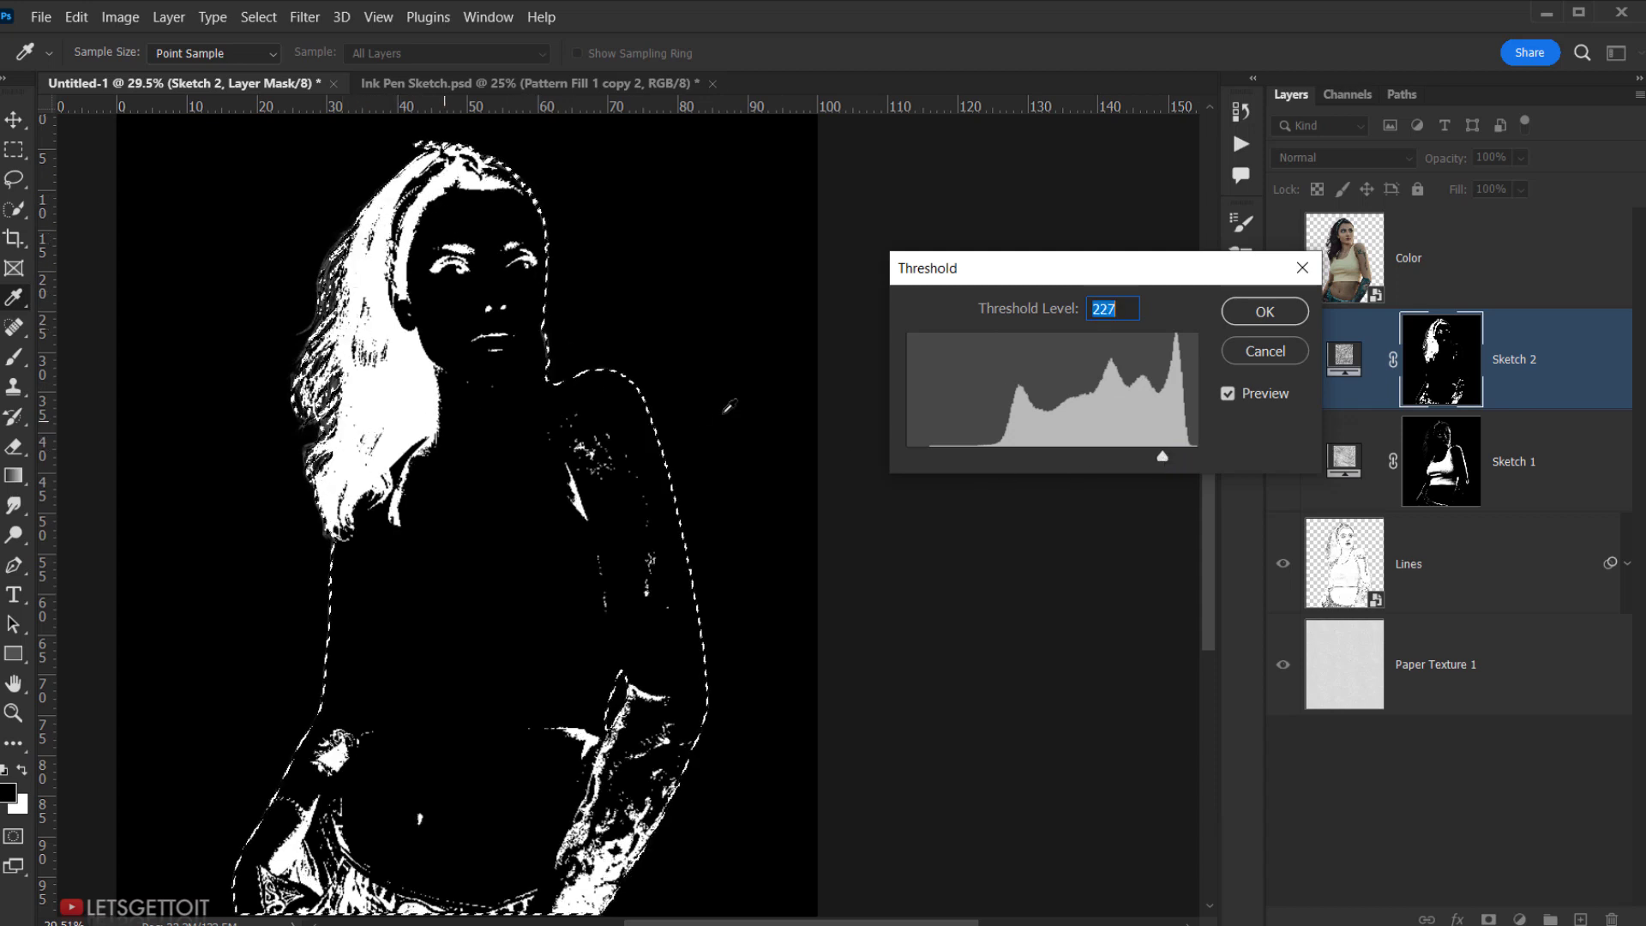
pyautogui.click(1276, 317)
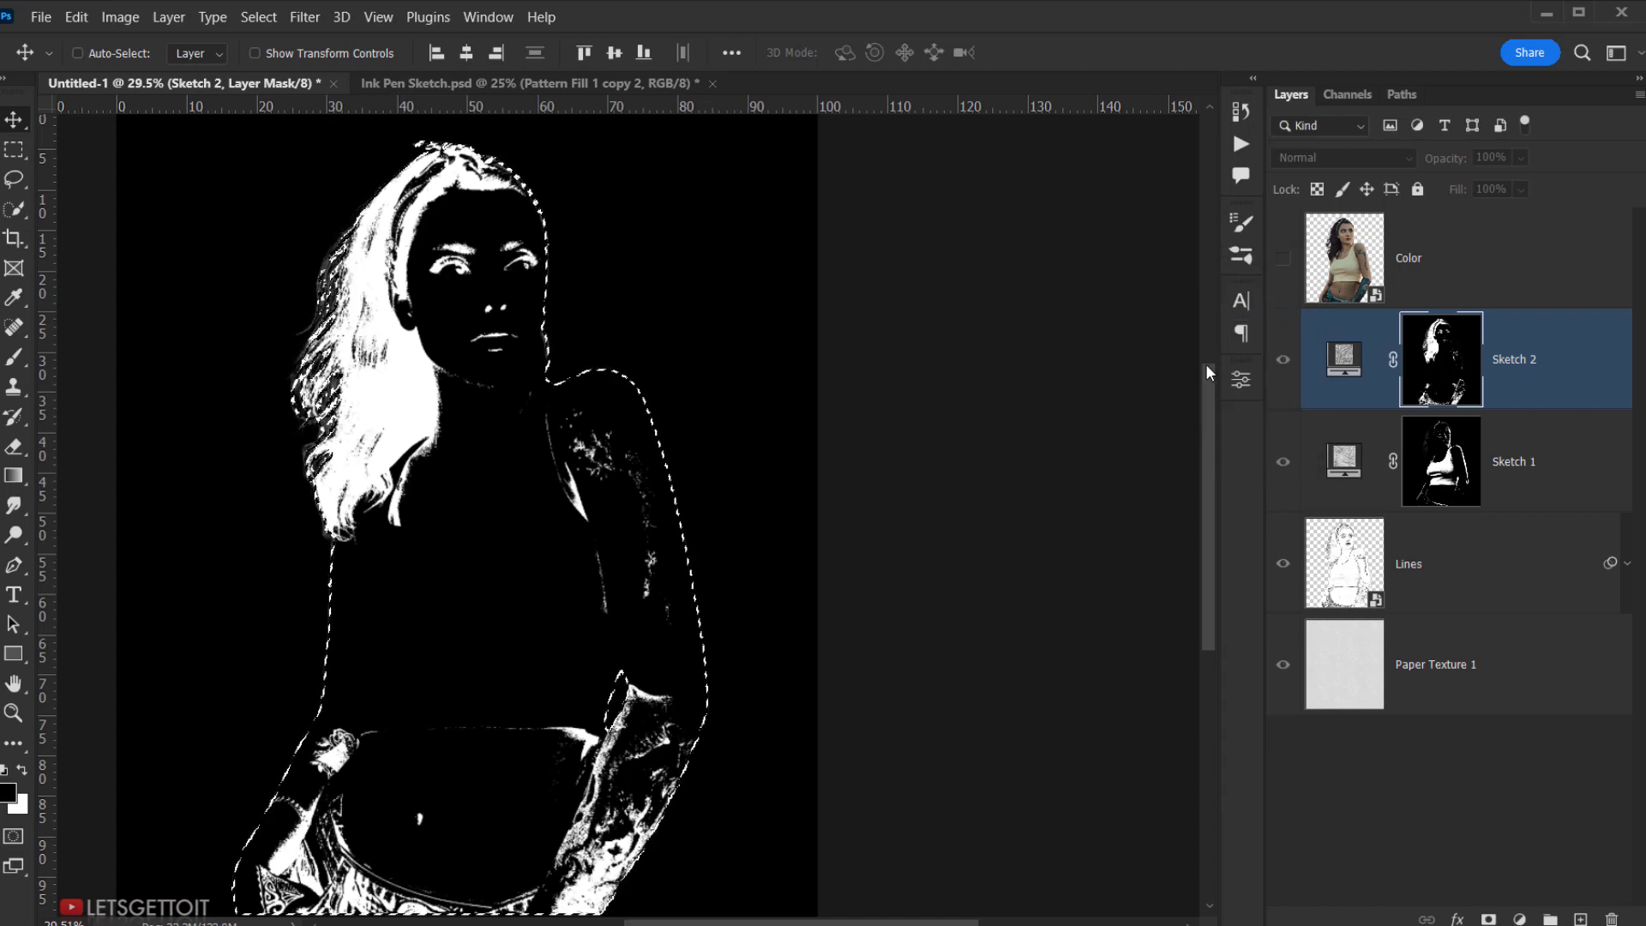
# - Set Sketch 2's blend mode to Multiply, toggling its visibility to compare the shading
pyautogui.click(1348, 372)
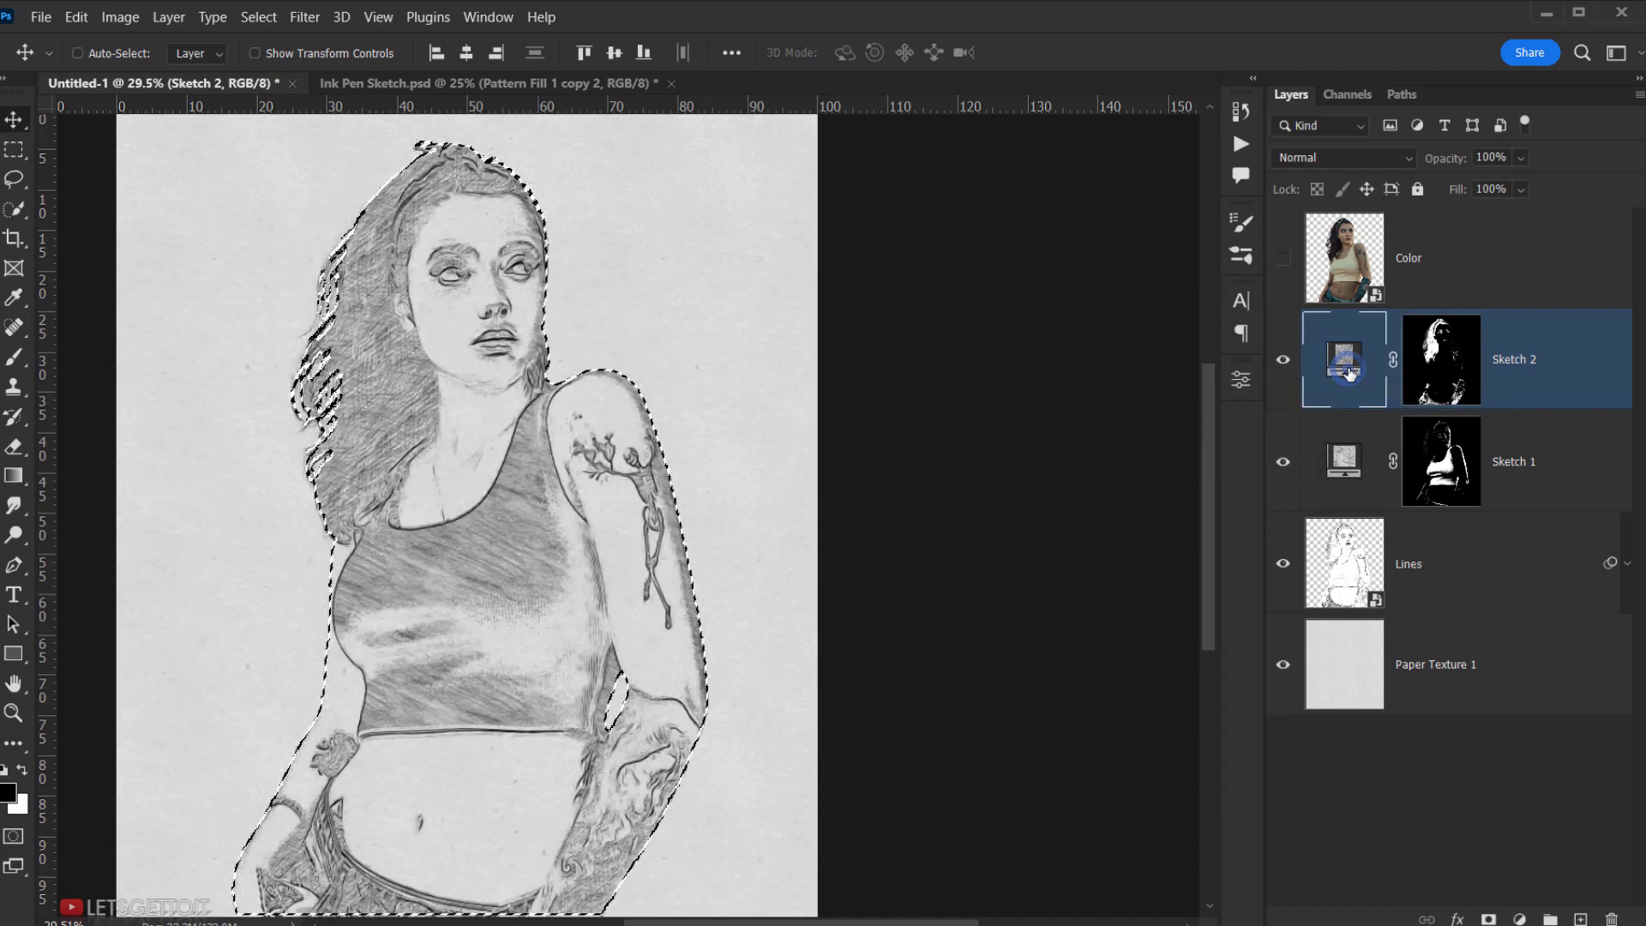
pyautogui.click(1287, 365)
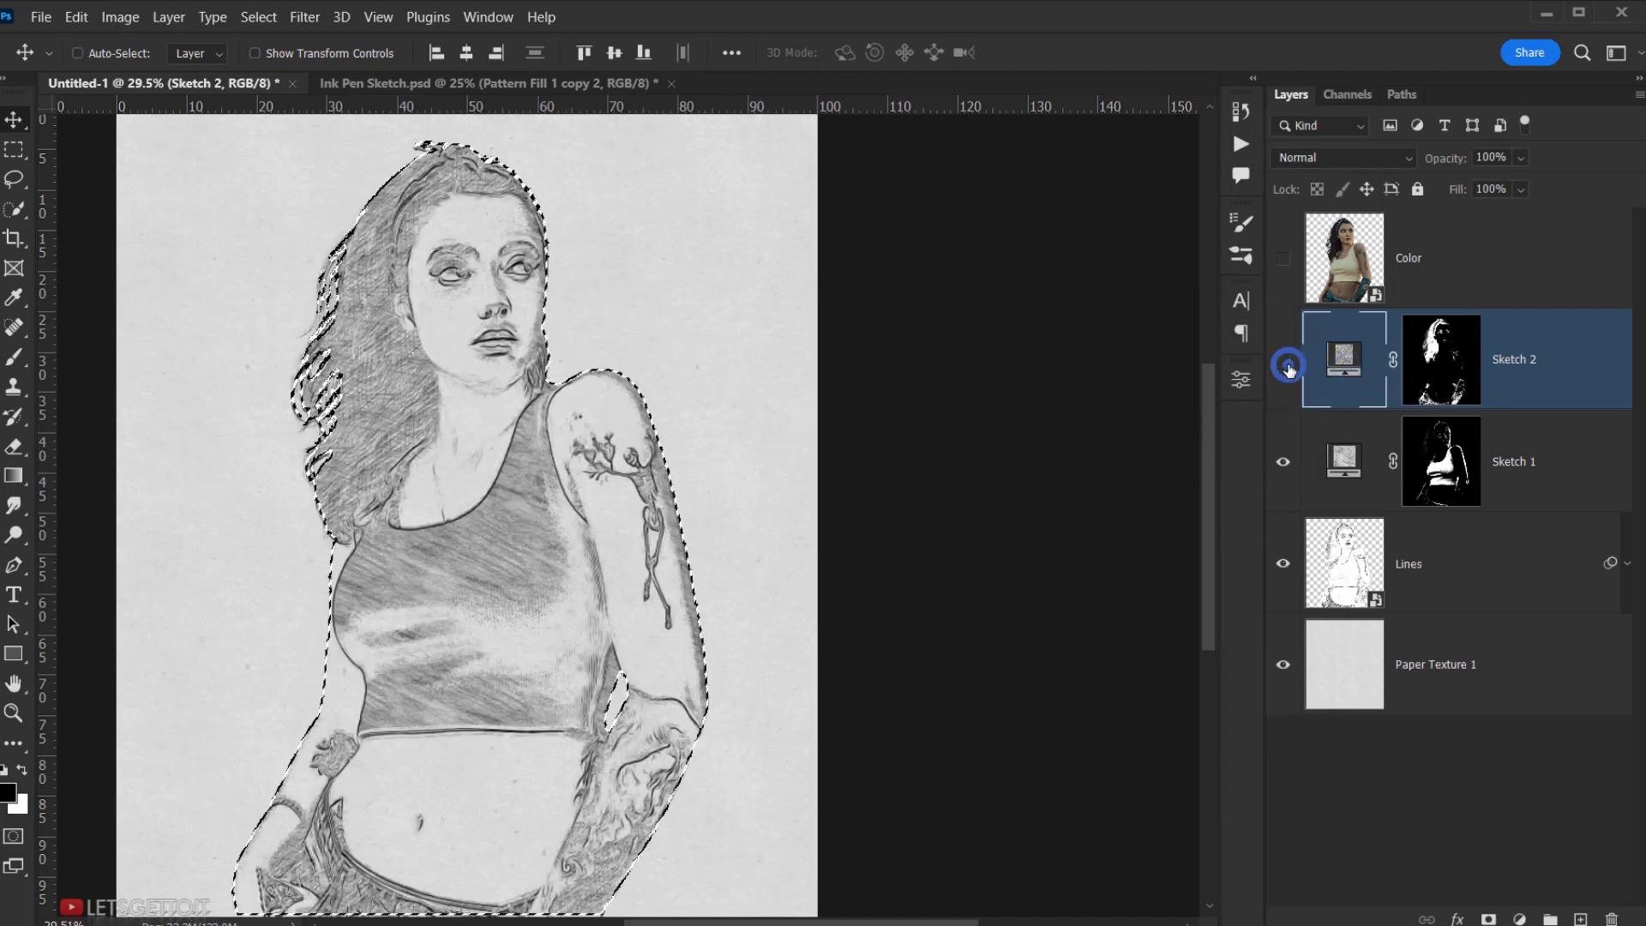
pyautogui.click(1287, 365)
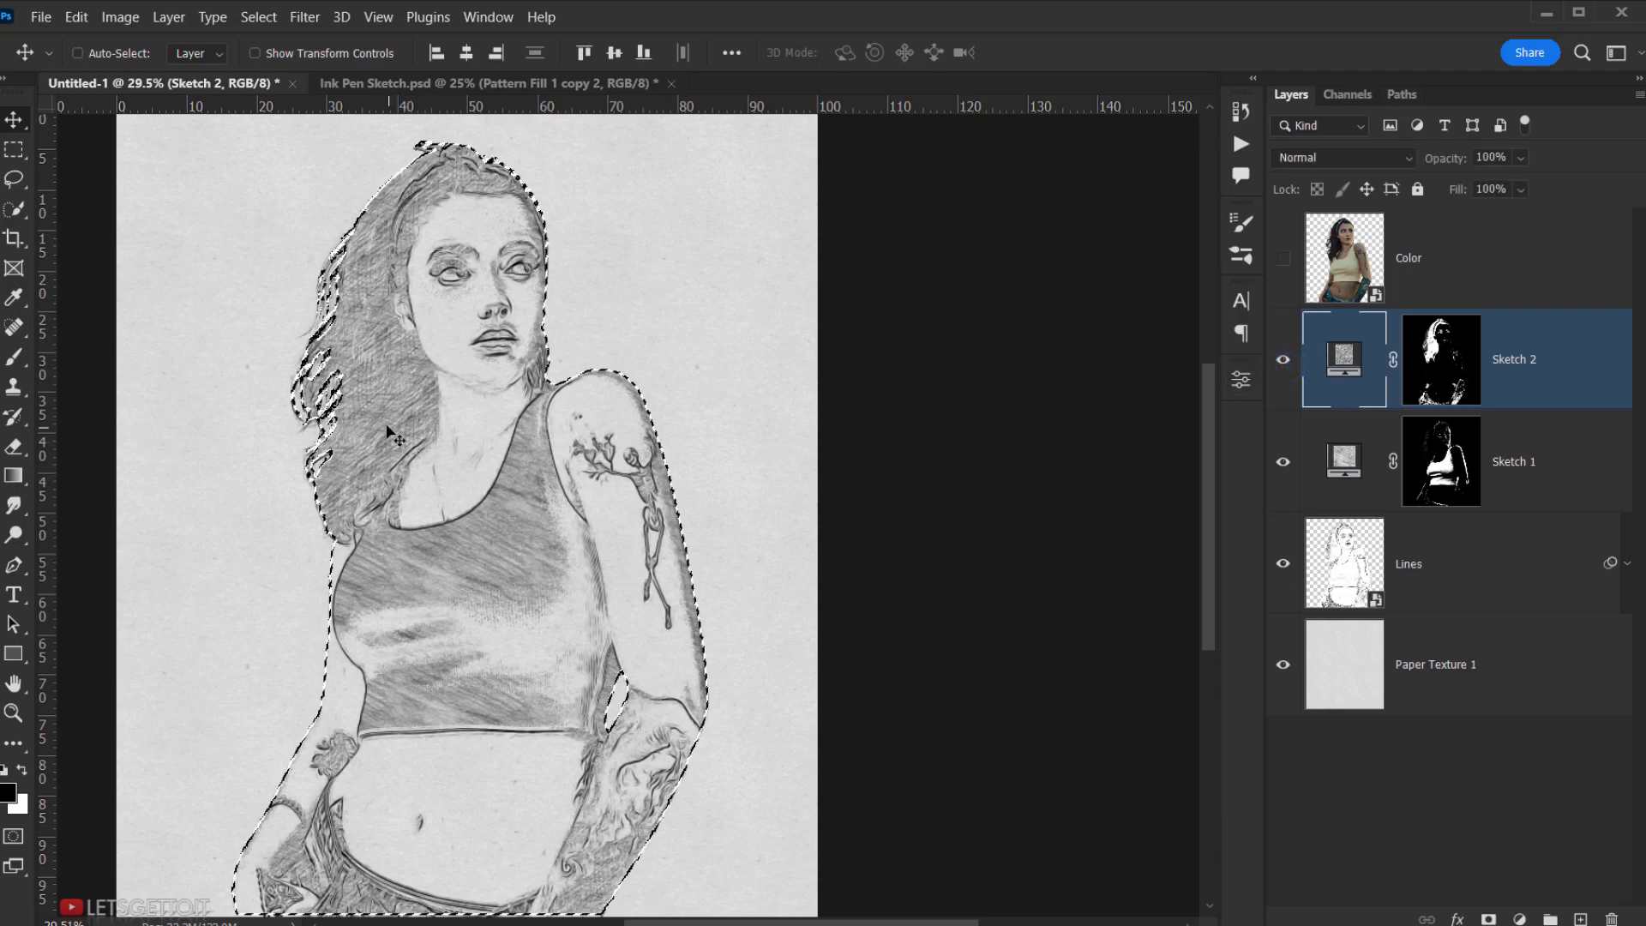
pyautogui.click(1318, 158)
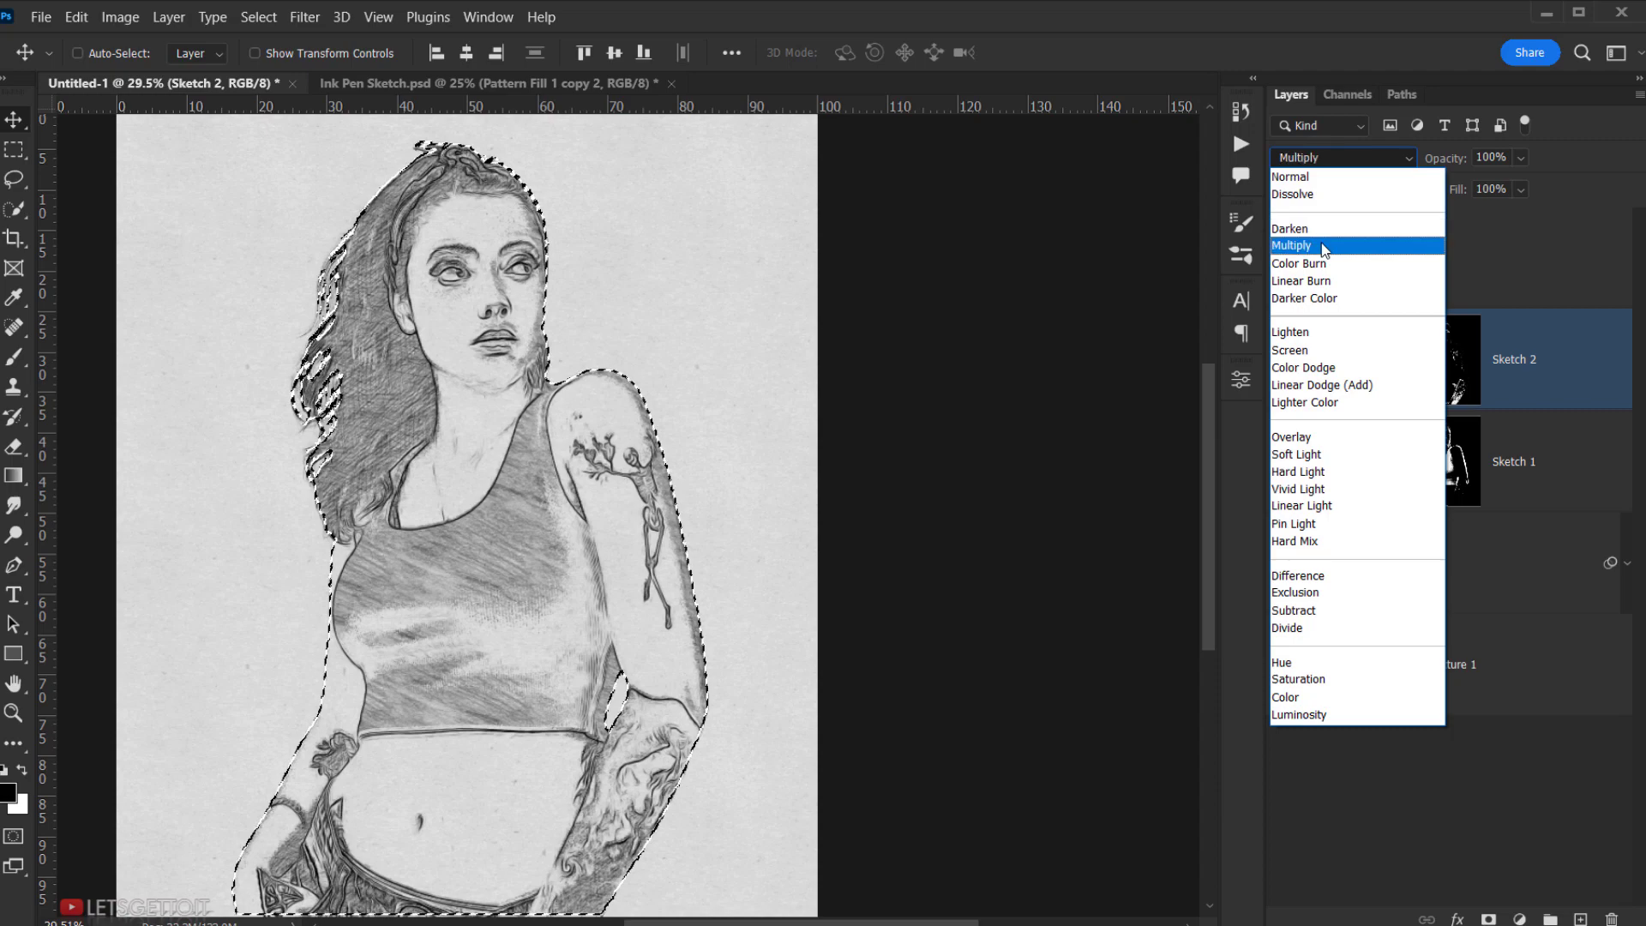
pyautogui.click(1291, 246)
pyautogui.click(1283, 365)
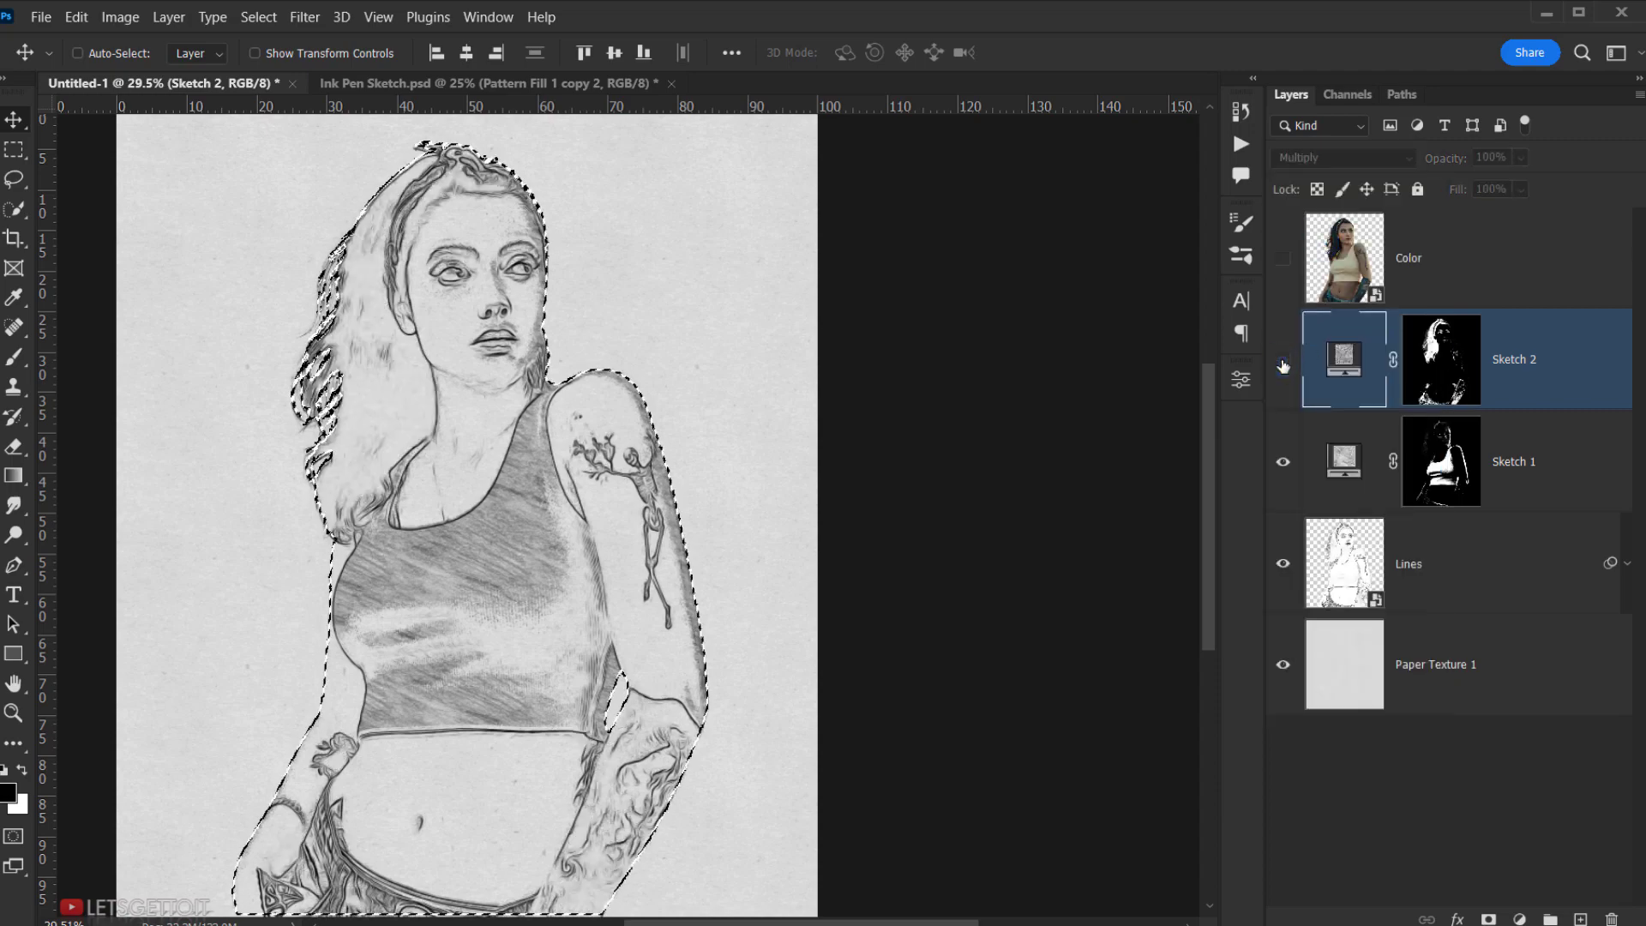
pyautogui.click(1283, 365)
pyautogui.click(1283, 365)
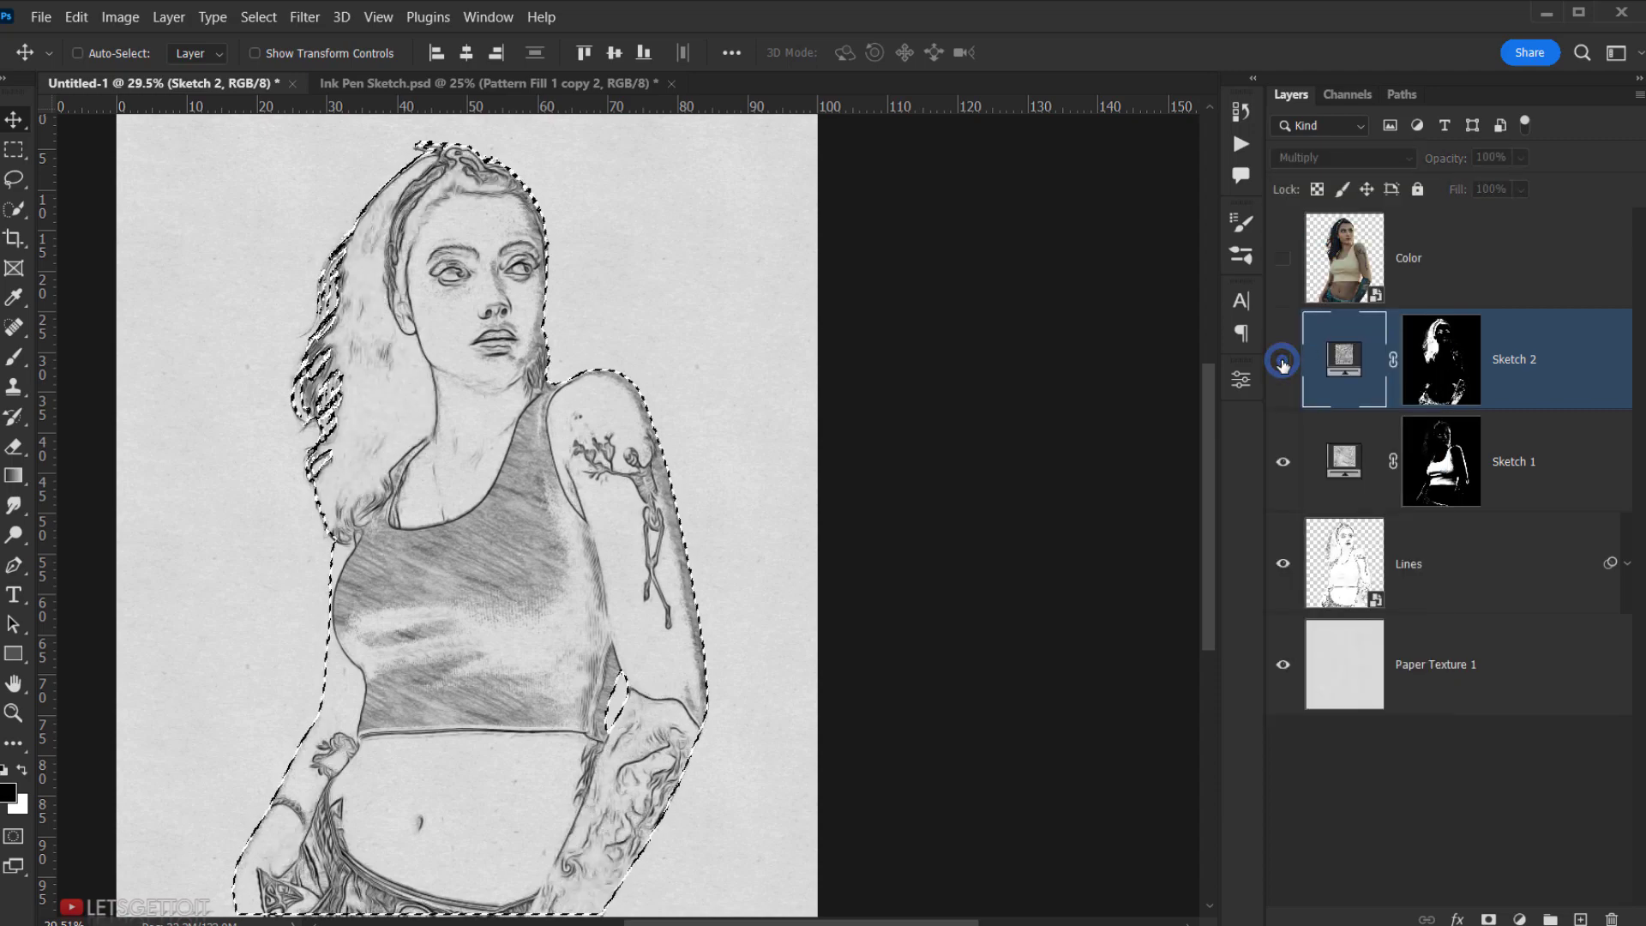
pyautogui.click(1284, 366)
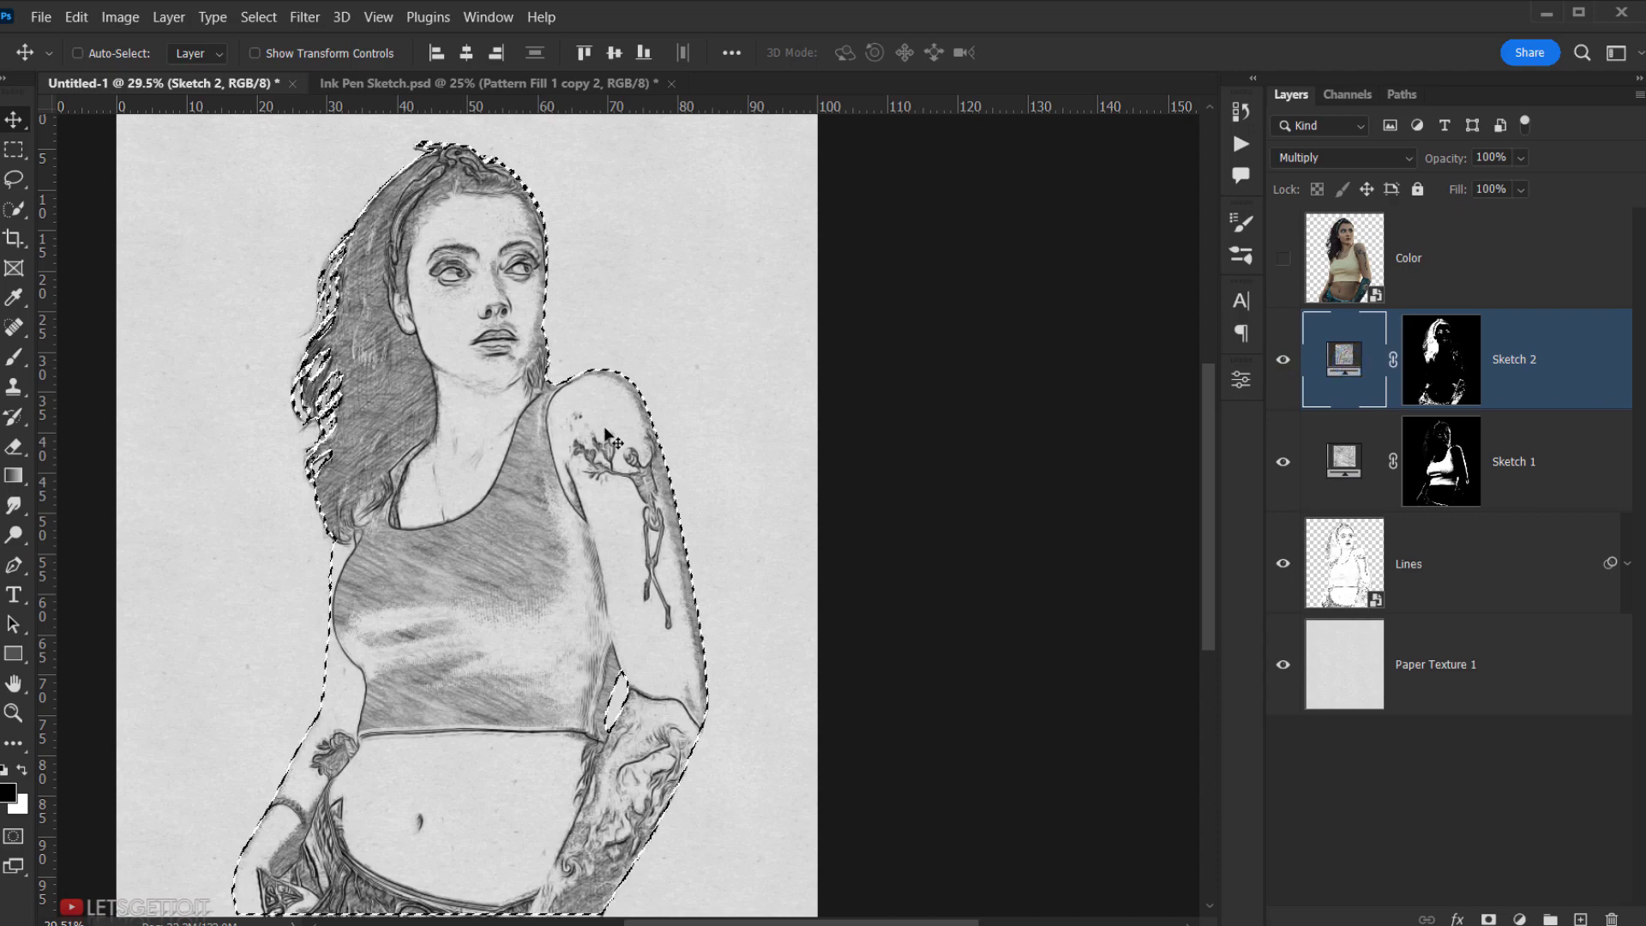
# - Deselect the figure and zoom and pan to check the full sketch with Sketch 2 shading
pyautogui.click(260, 17)
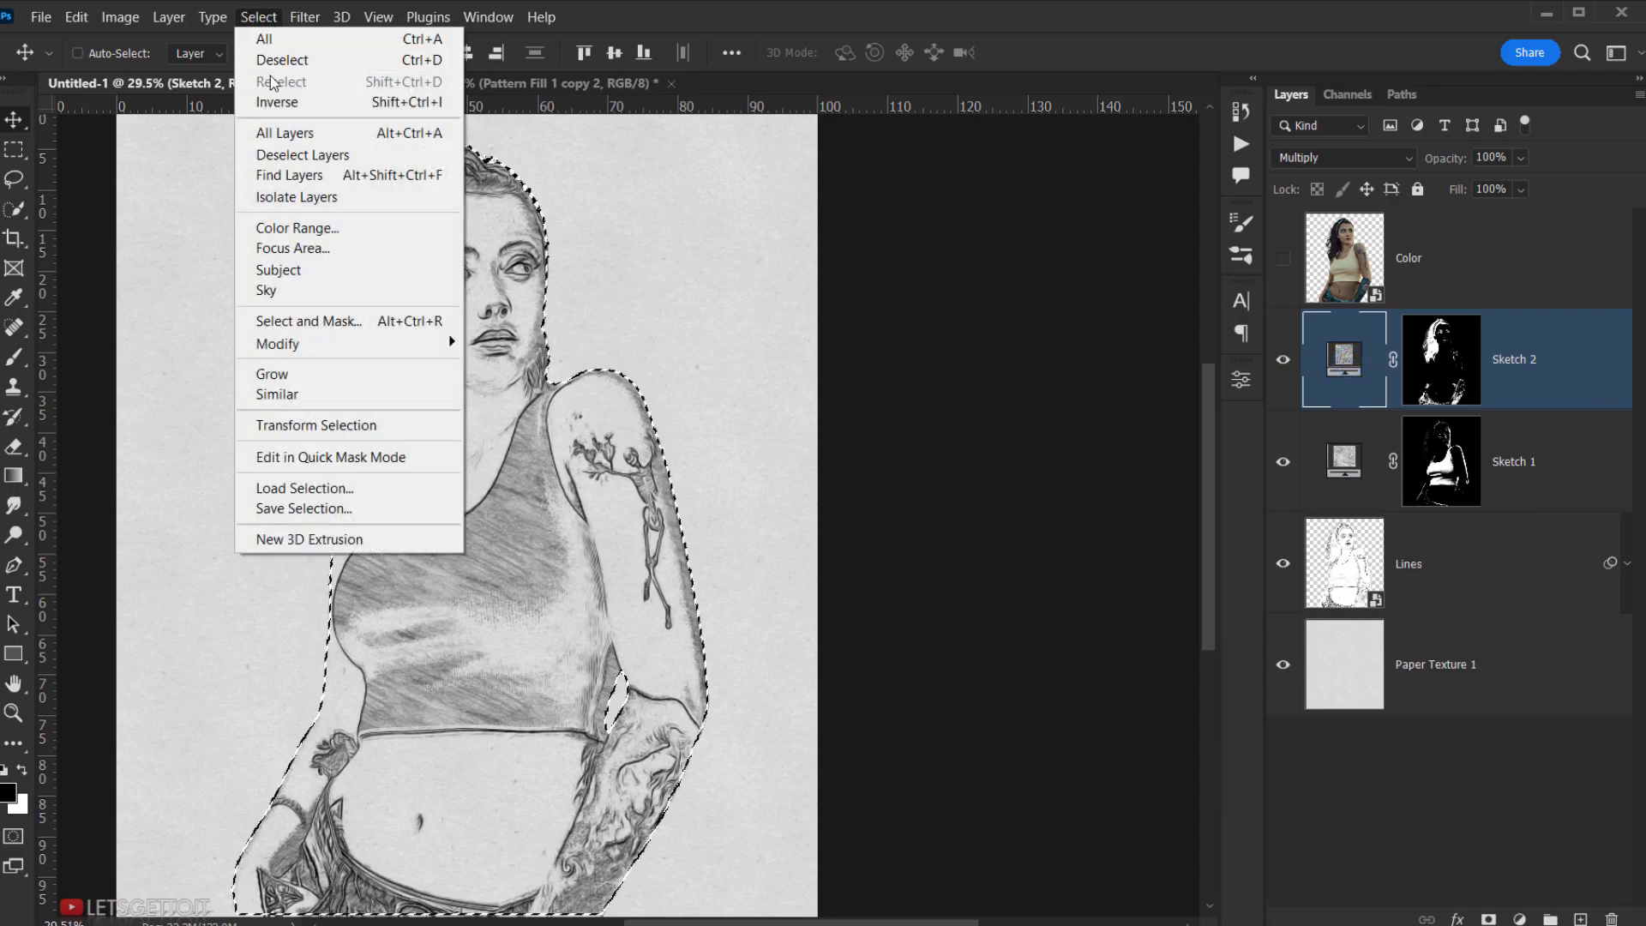
pyautogui.click(285, 60)
pyautogui.scroll(-2, 566, 508)
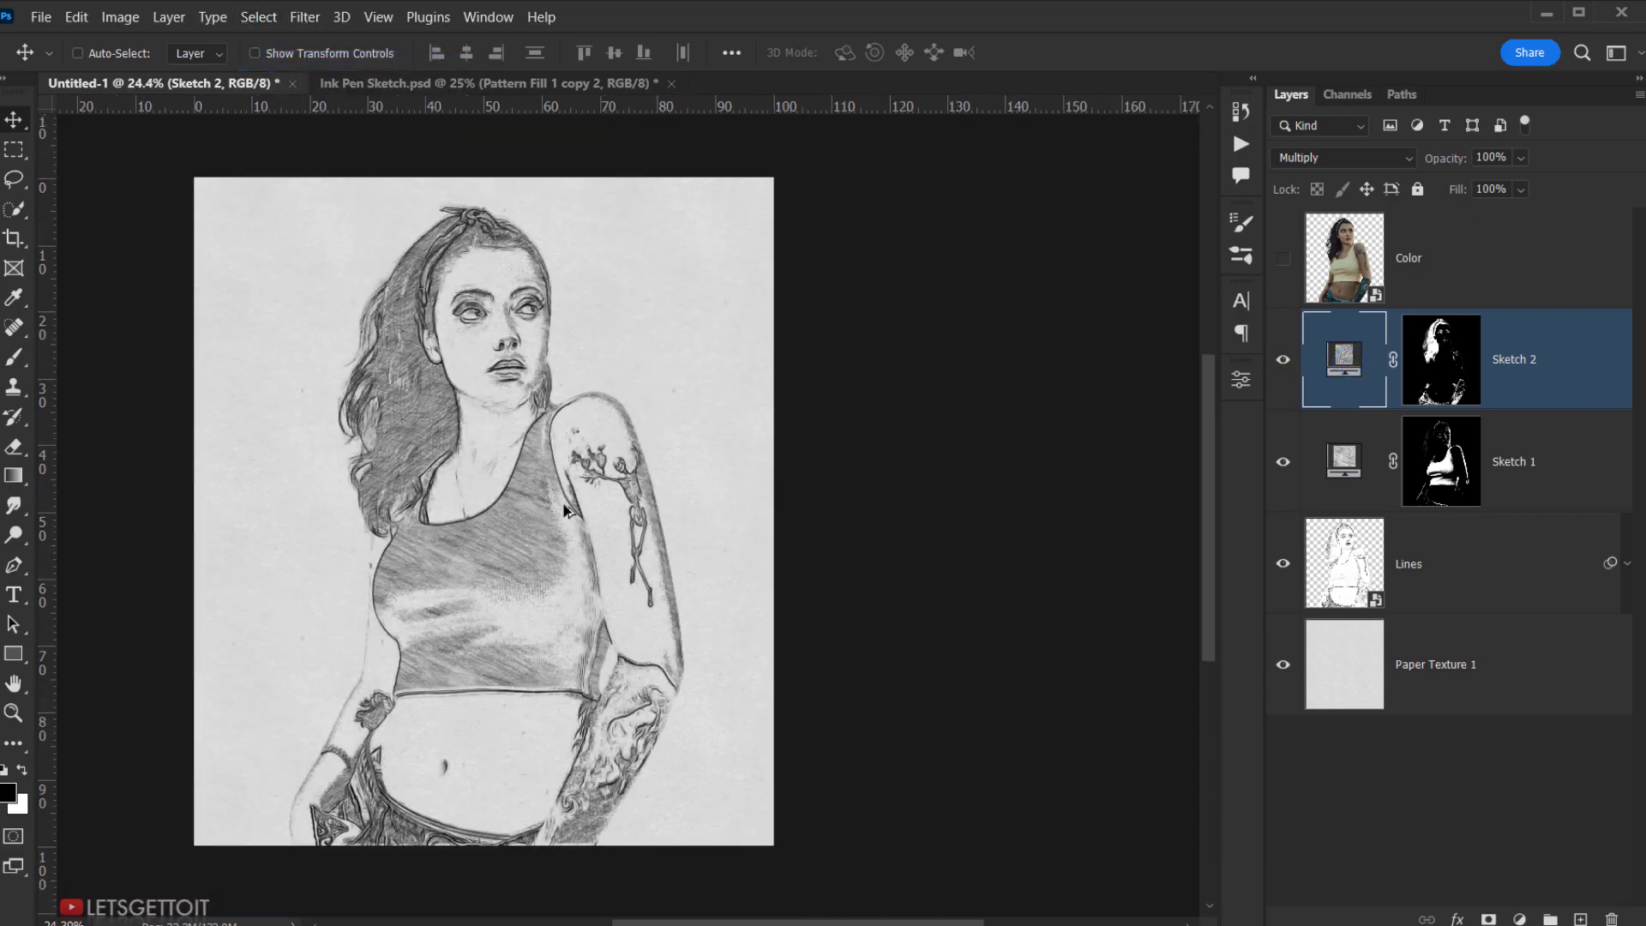
pyautogui.moveTo(546, 547); pyautogui.dragTo(581, 545)
pyautogui.click(1282, 360)
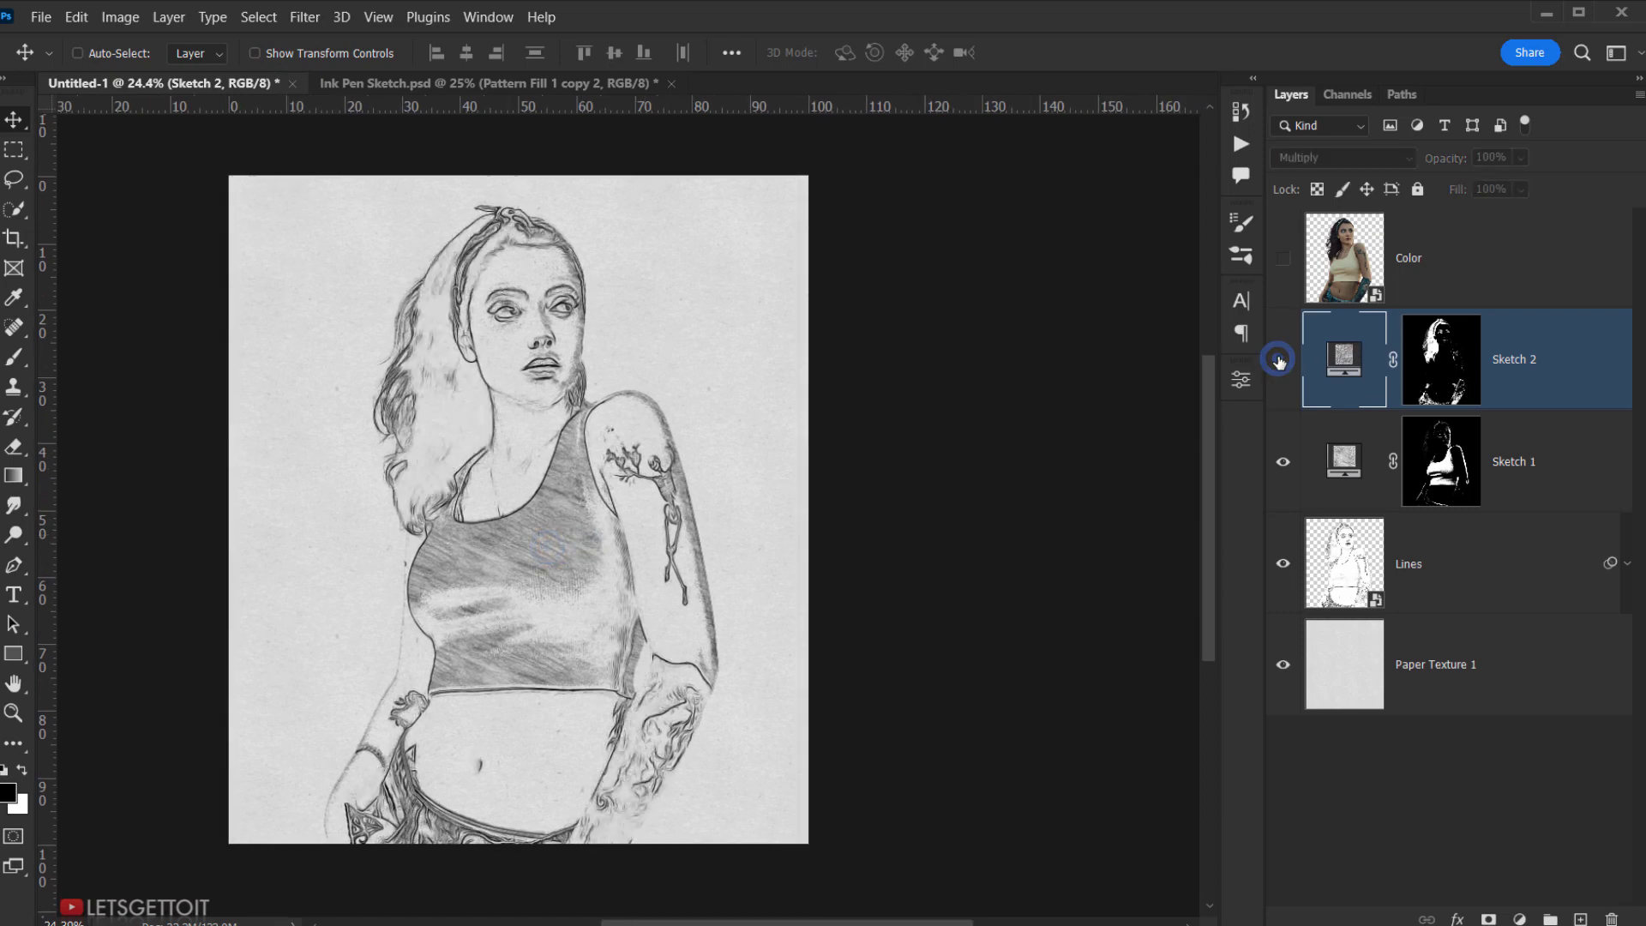
pyautogui.click(1282, 360)
pyautogui.scroll(3, 490, 446)
pyautogui.moveTo(488, 445); pyautogui.dragTo(504, 496)
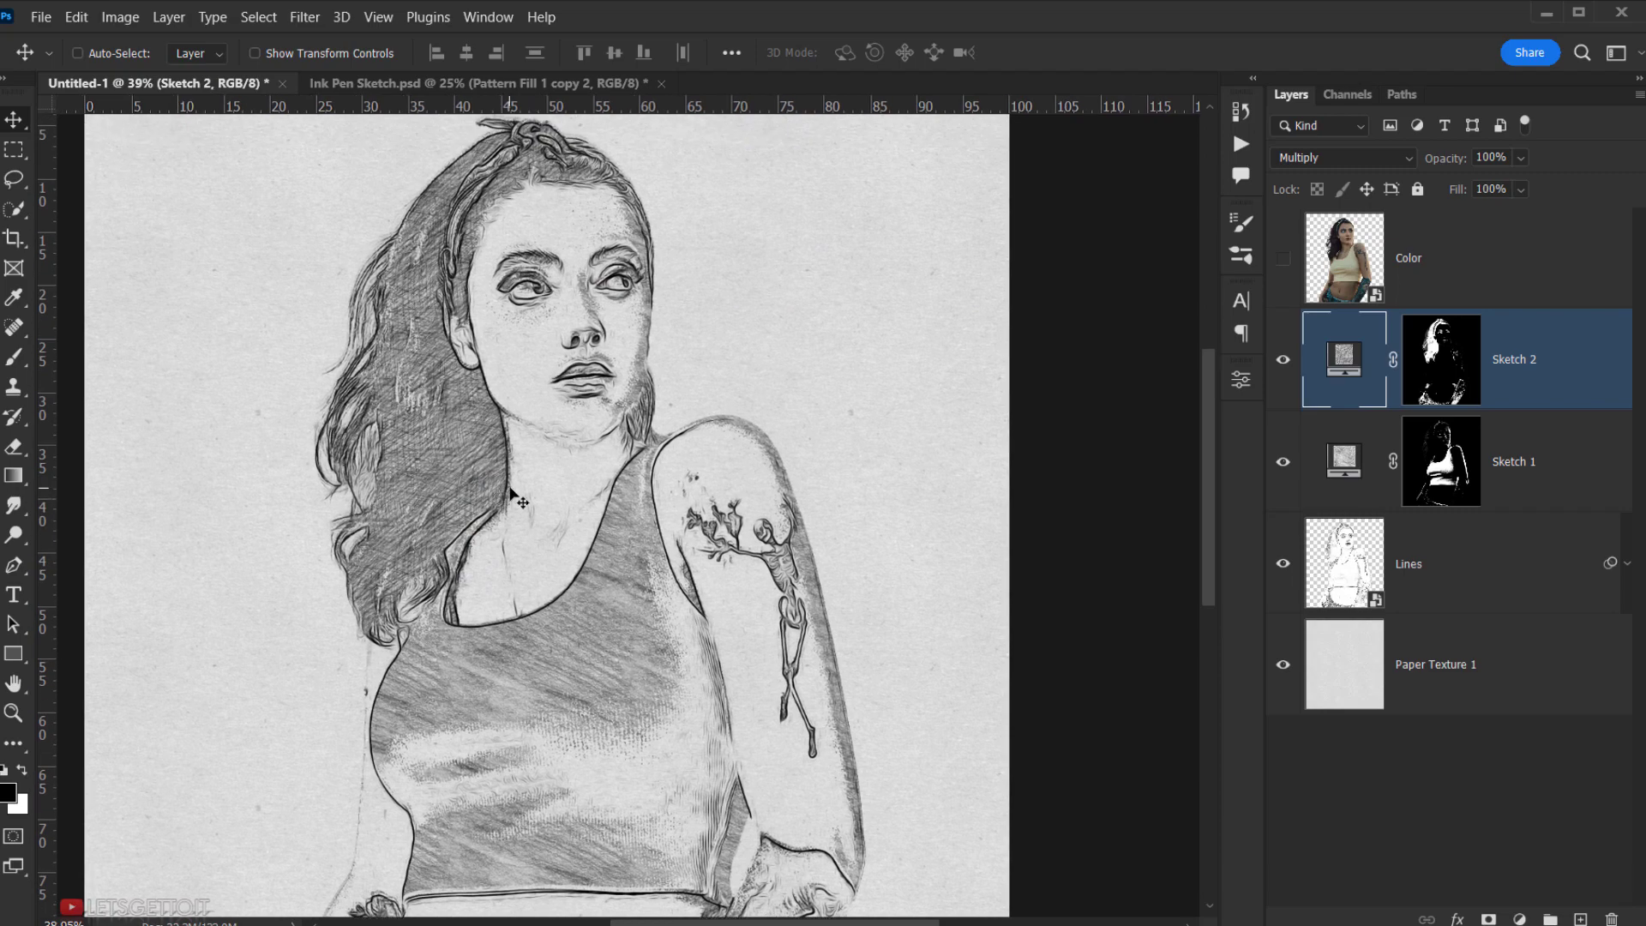
pyautogui.scroll(-2, 515, 496)
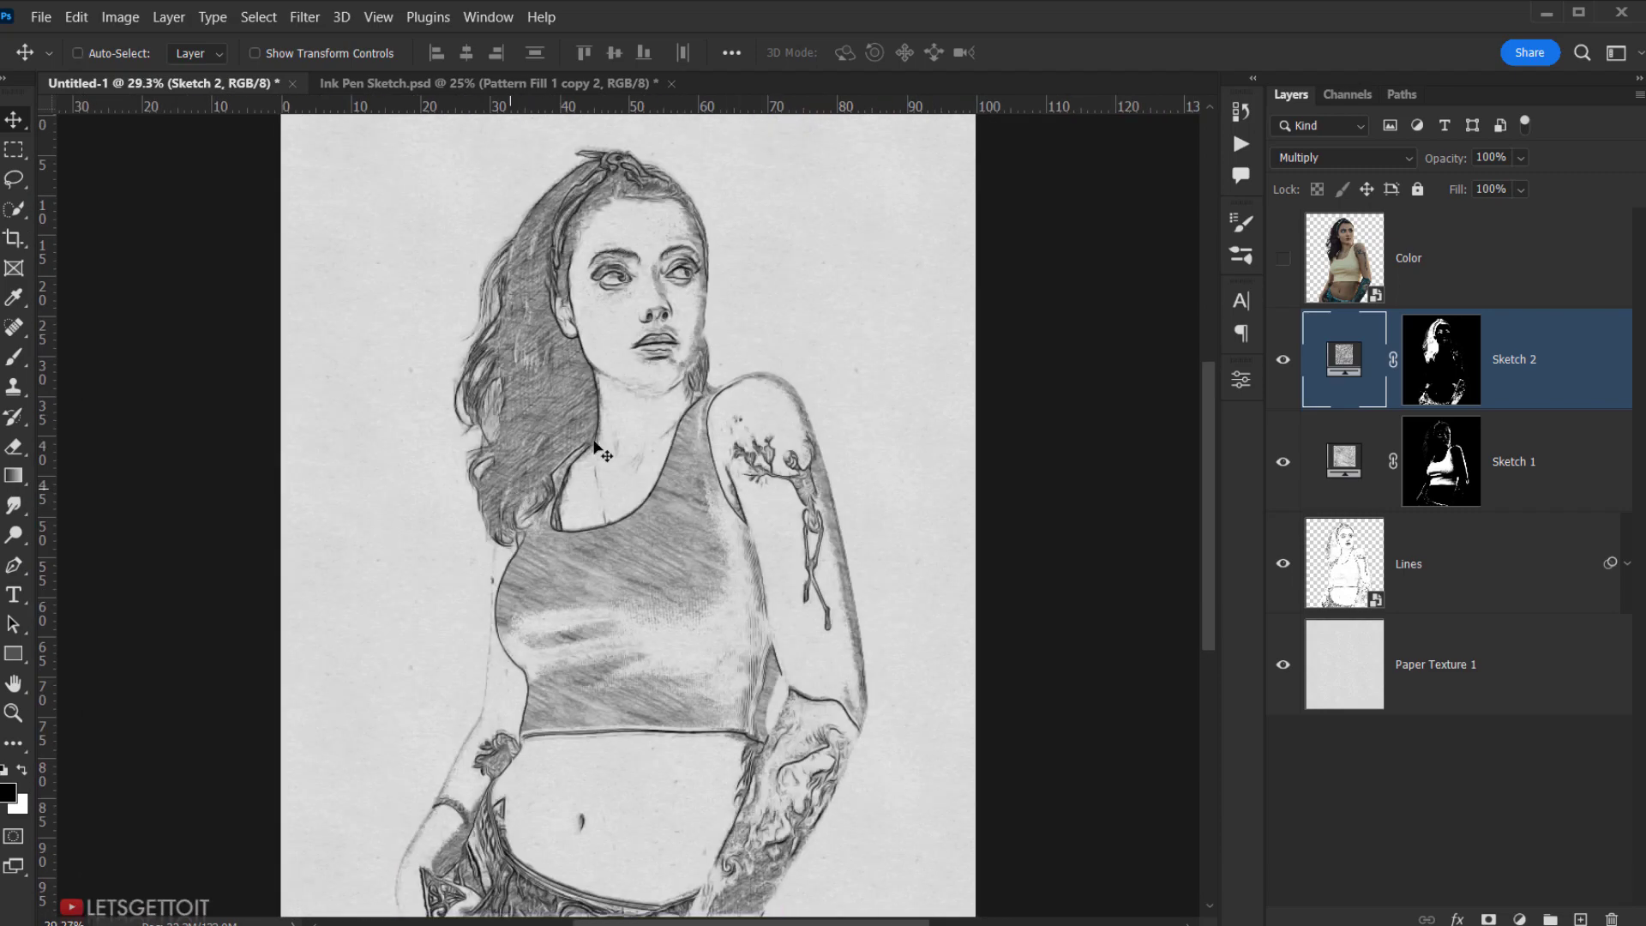
# - Add an empty layer above Sketch 2 named Doodles 1 and pick the Brush tool
pyautogui.click(1582, 918)
pyautogui.doubleClick(1420, 360)
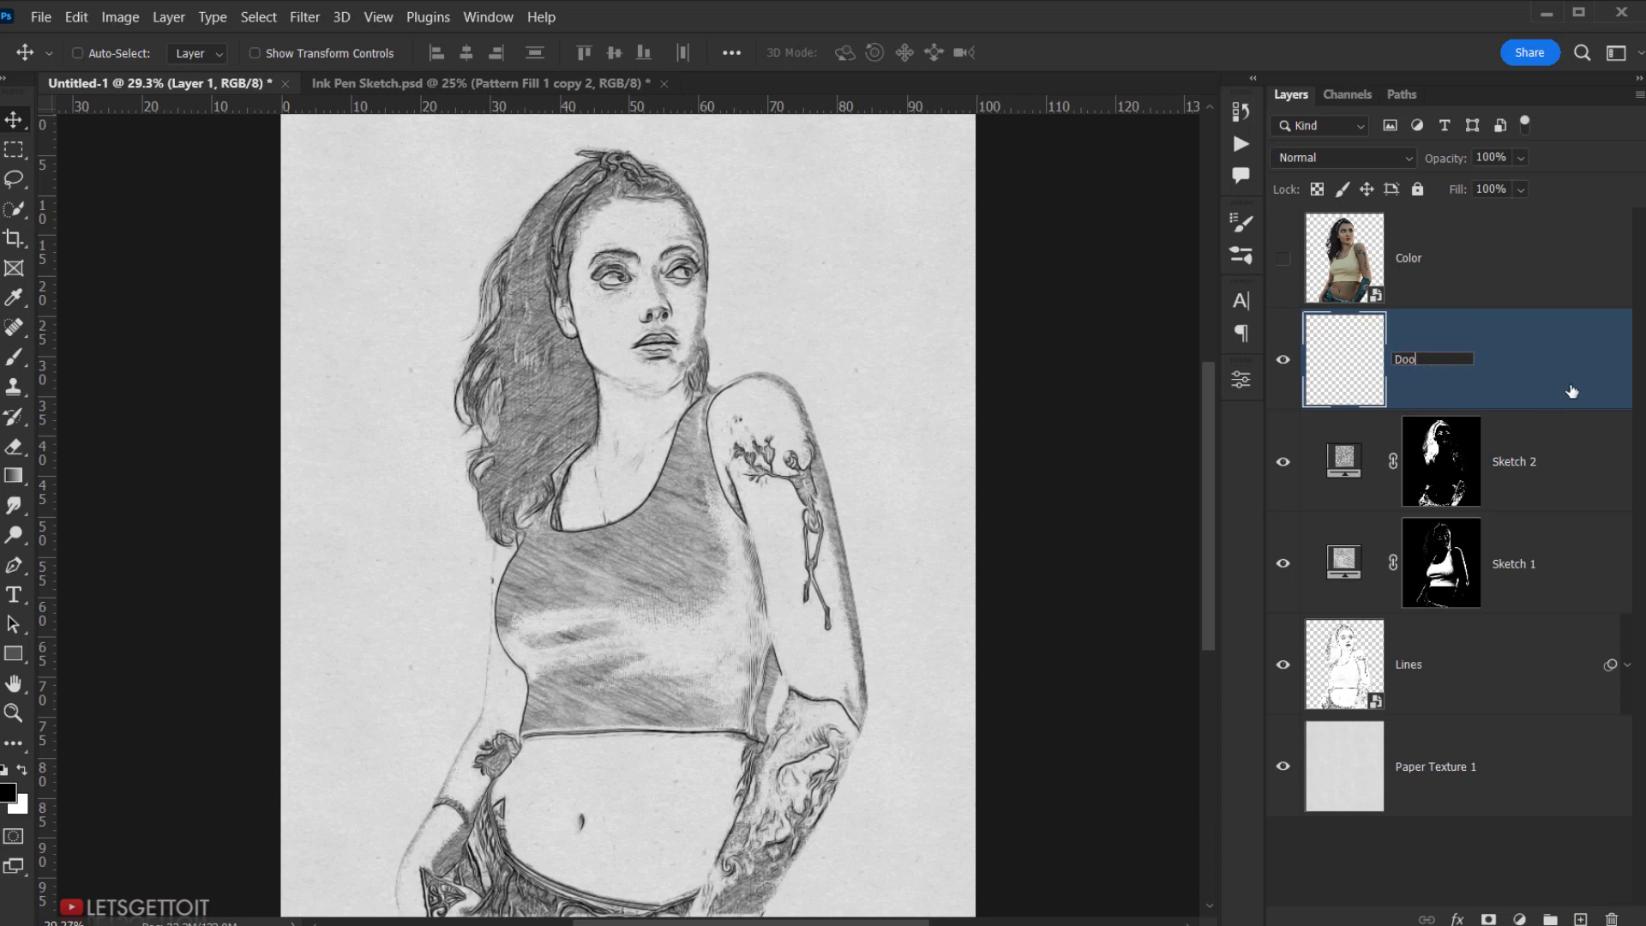
pyautogui.write('Doodle')
pyautogui.write('s 1')
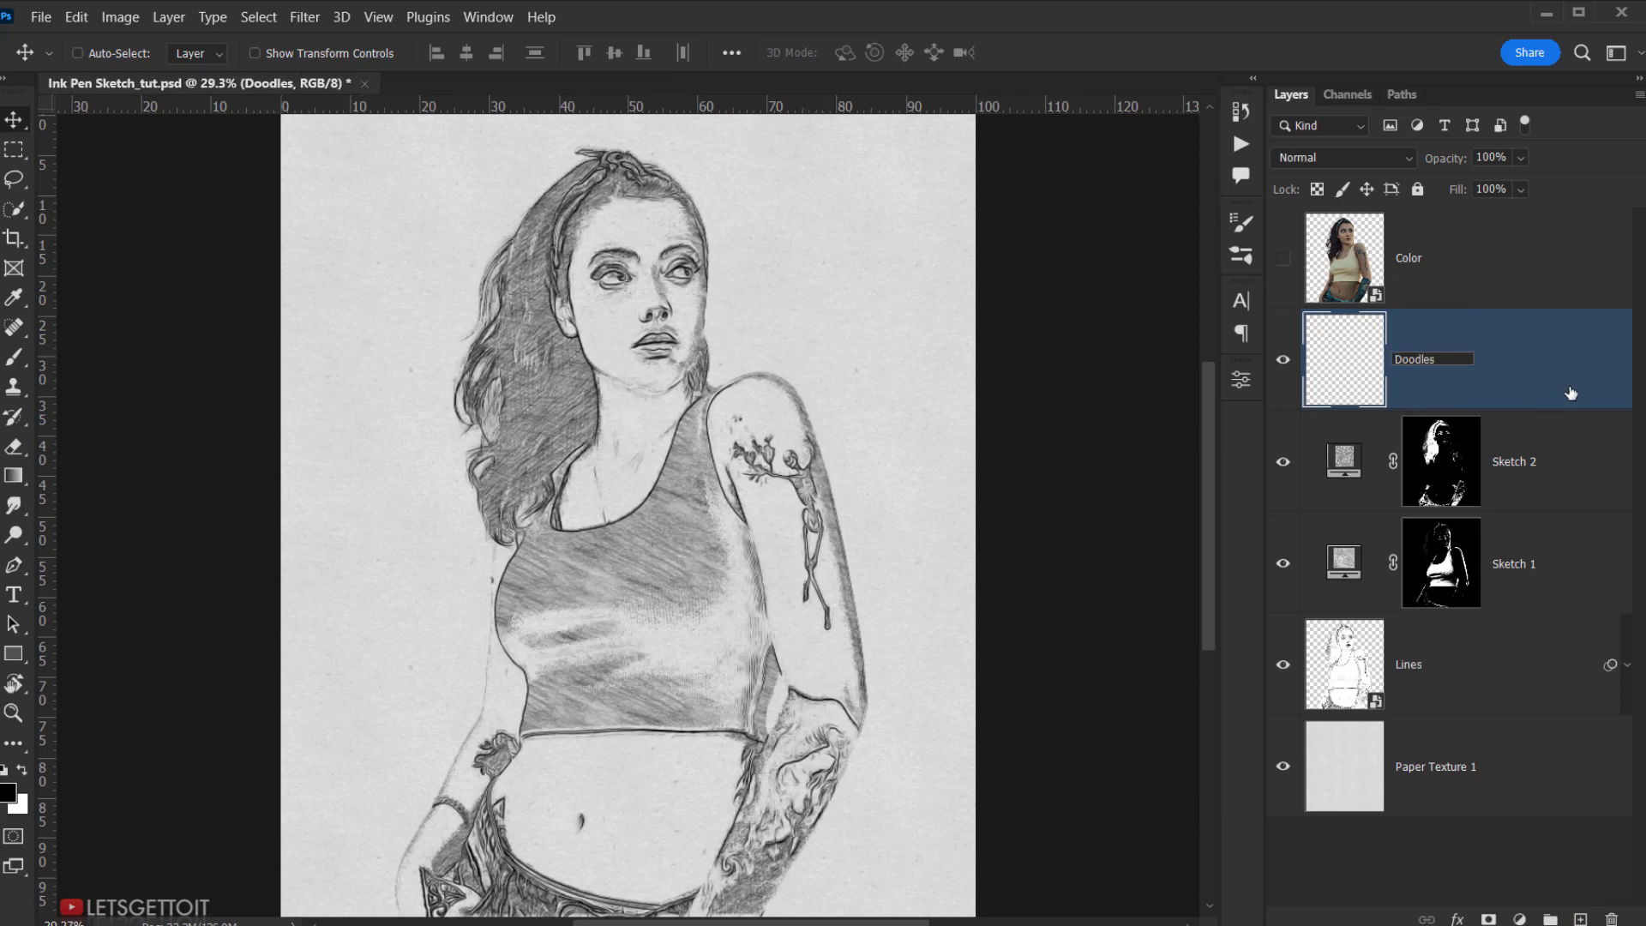
pyautogui.press('Return')
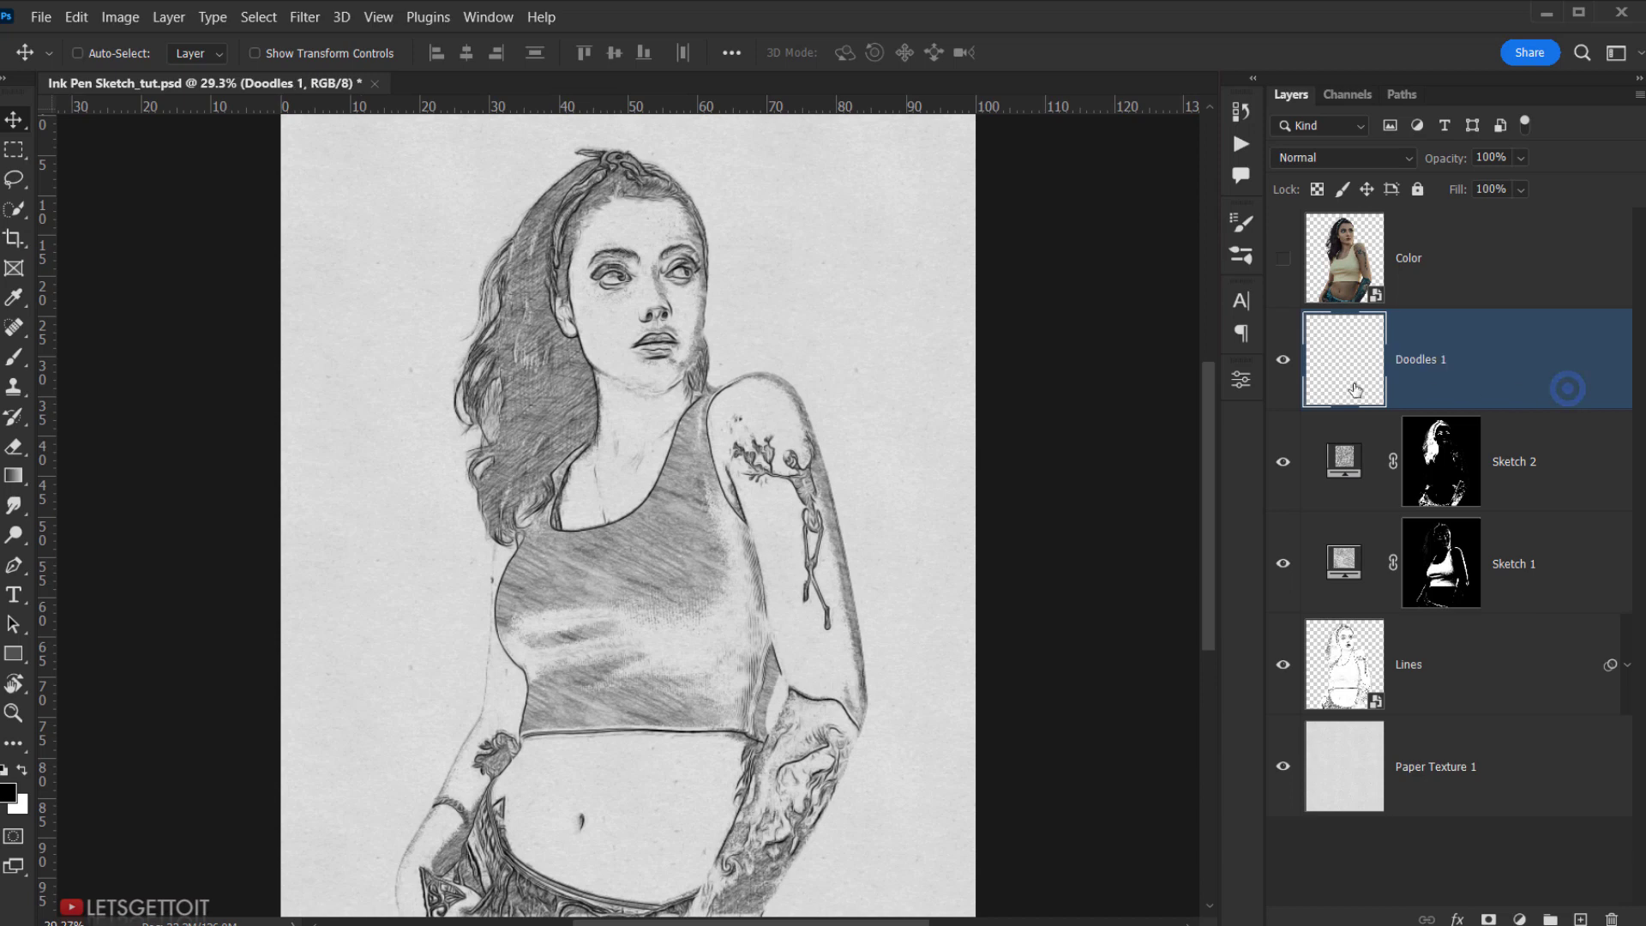
pyautogui.click(14, 356)
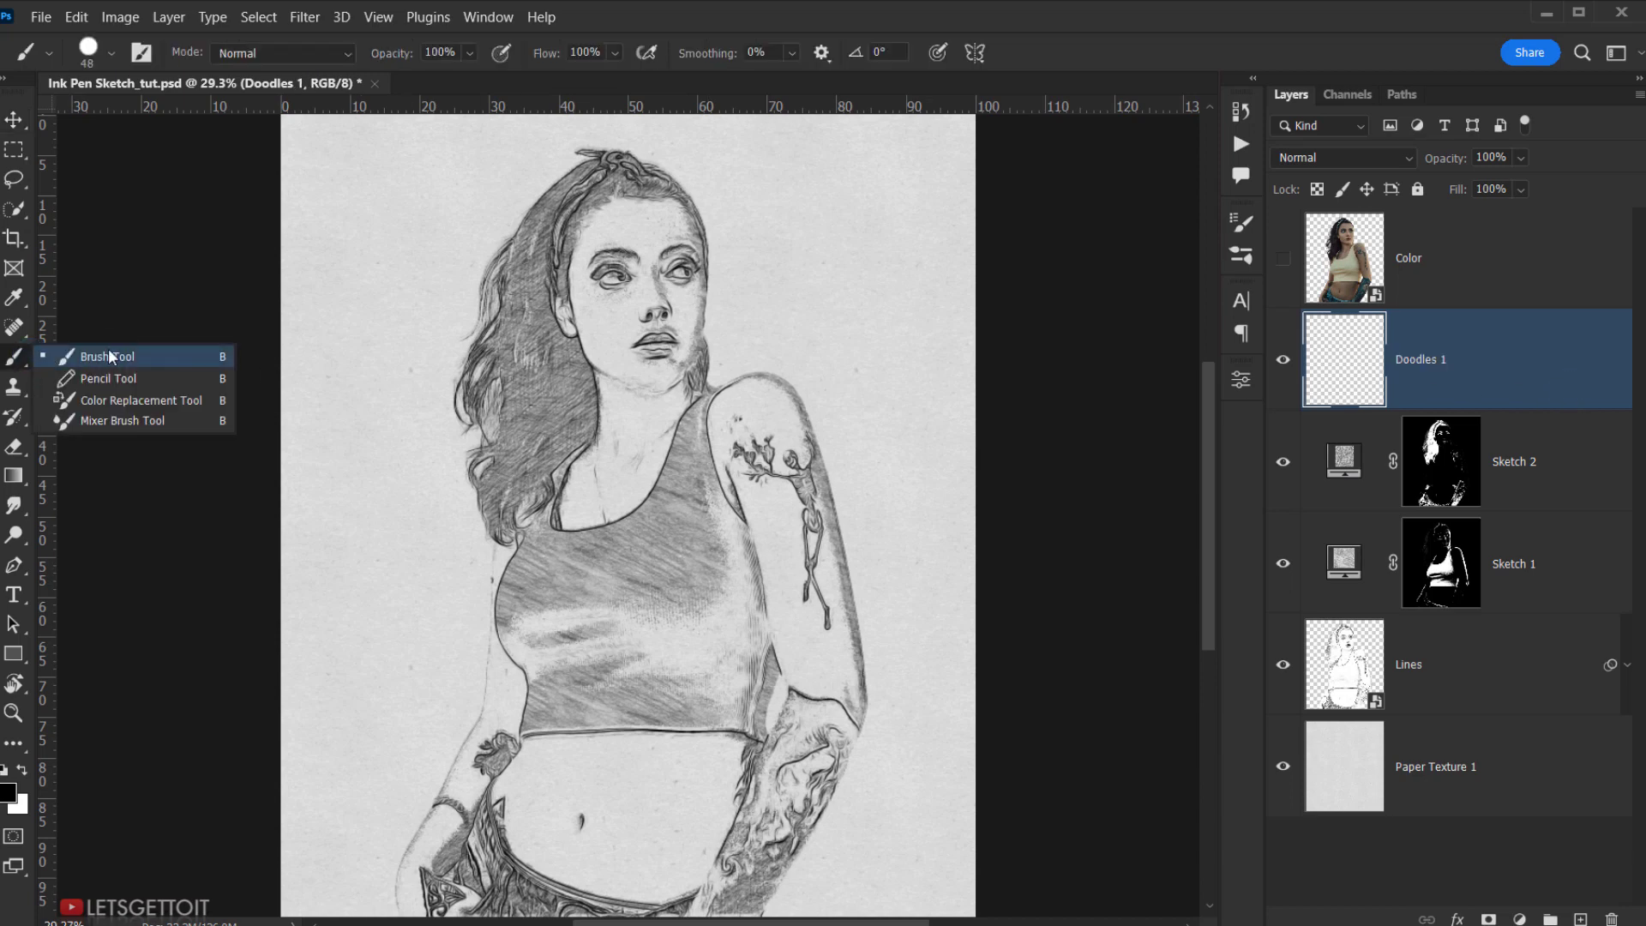
# - Select the 1023 px brush from the Sketch_Brush_Letsgettoit preset set
pyautogui.click(108, 348)
pyautogui.rightClick(428, 332)
pyautogui.click(548, 537)
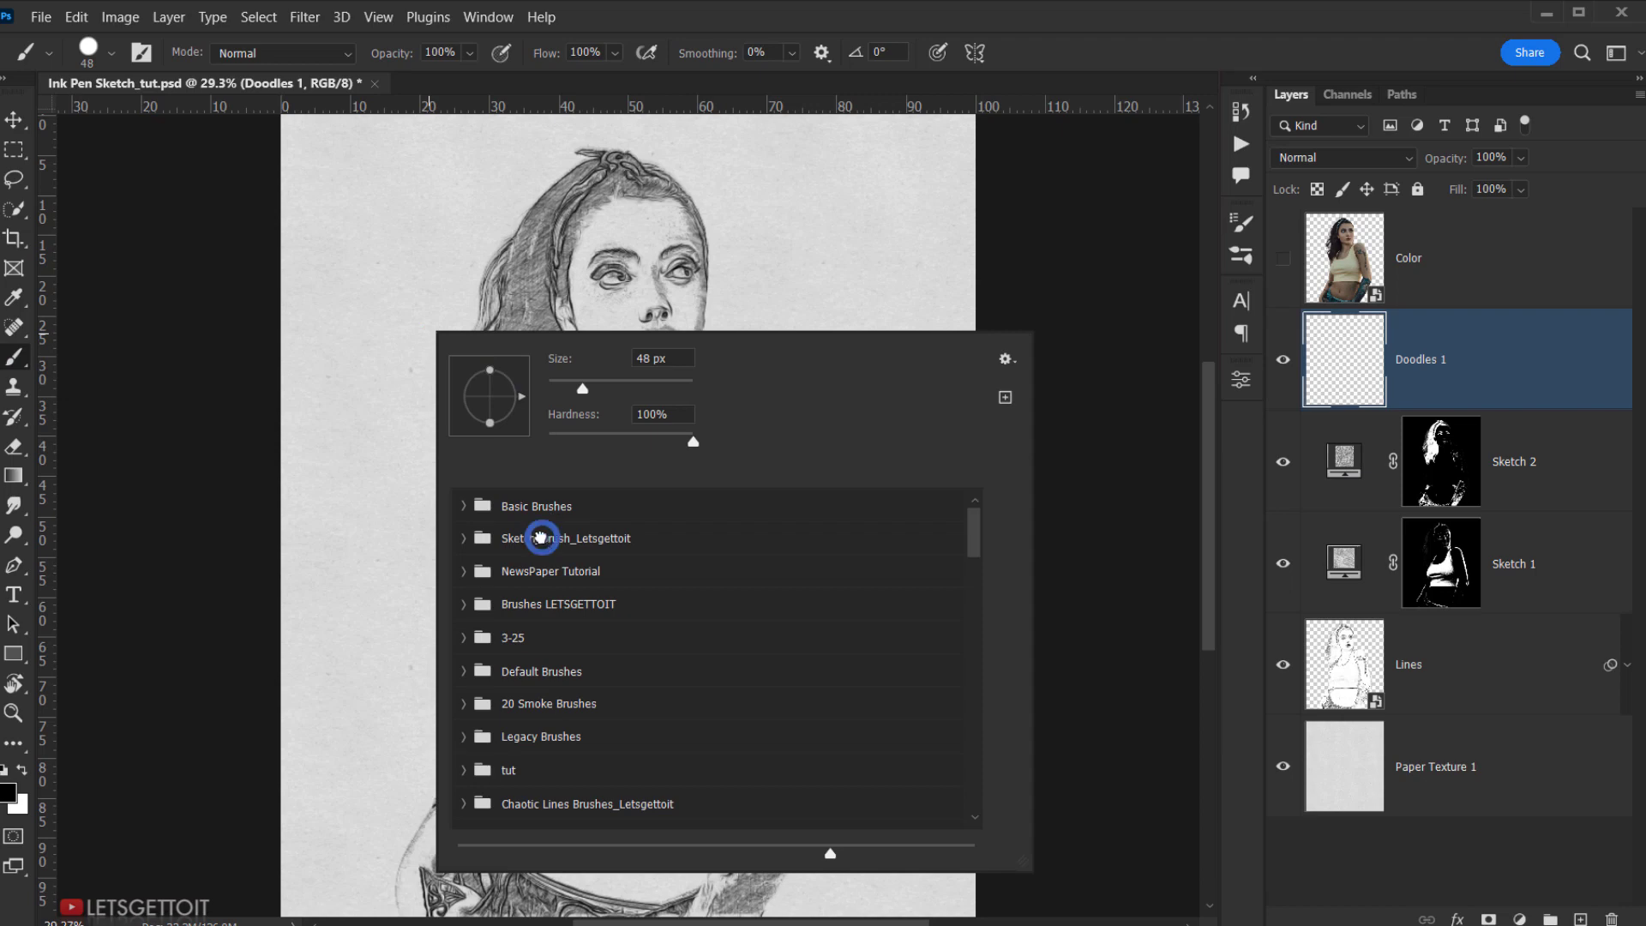
pyautogui.click(463, 539)
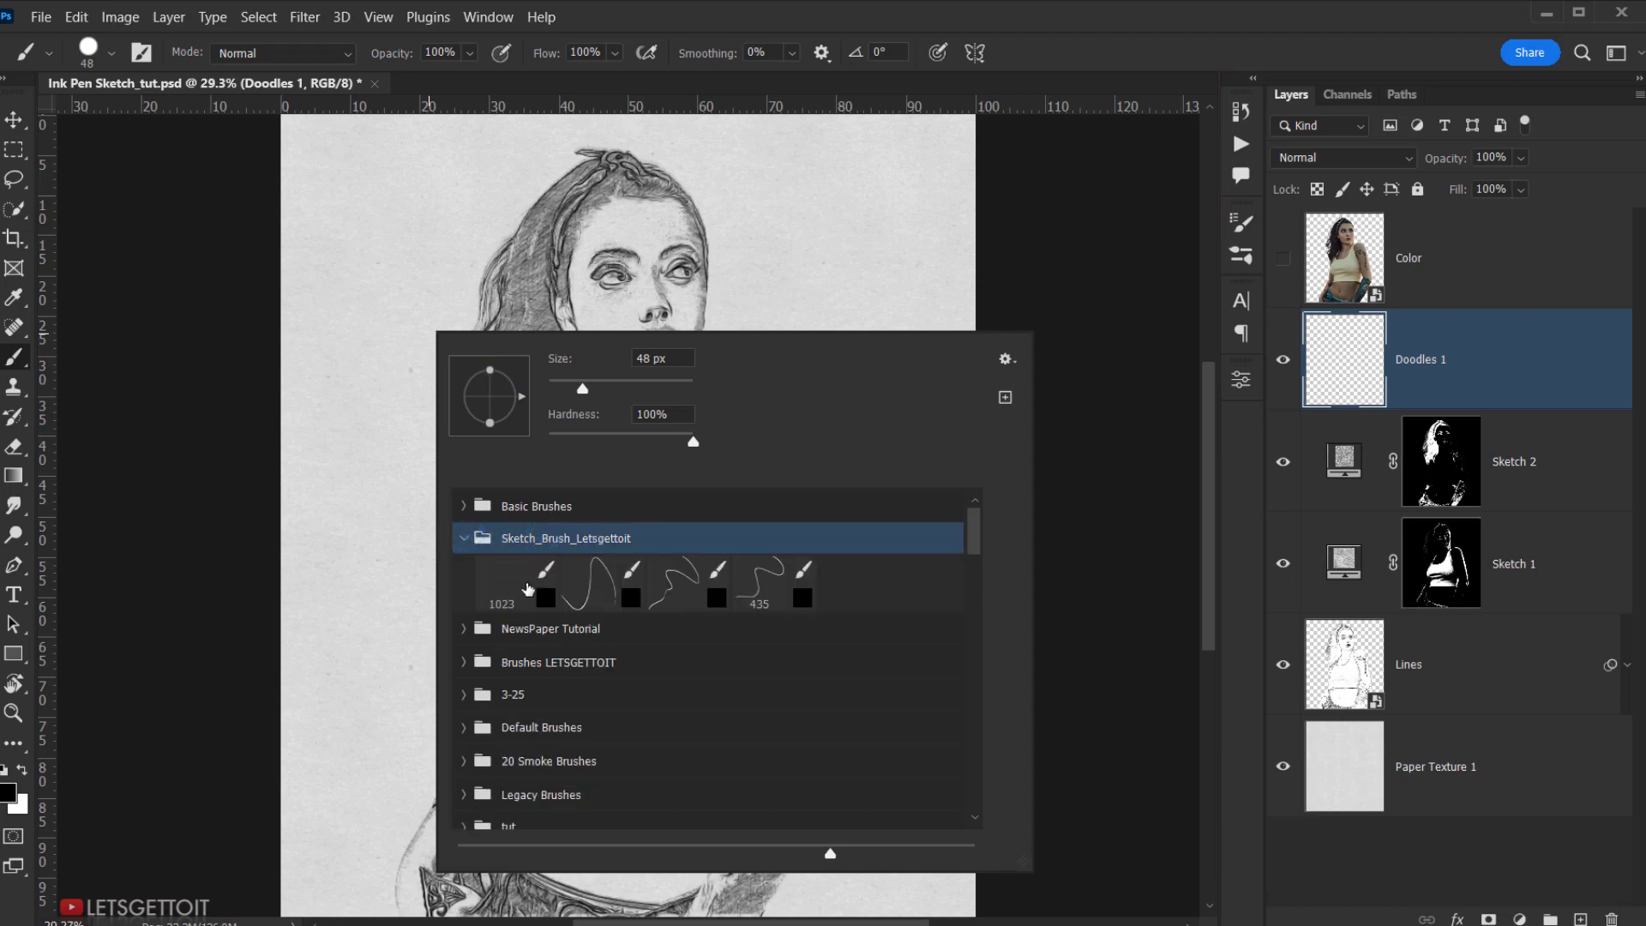
pyautogui.click(536, 574)
pyautogui.click(1076, 62)
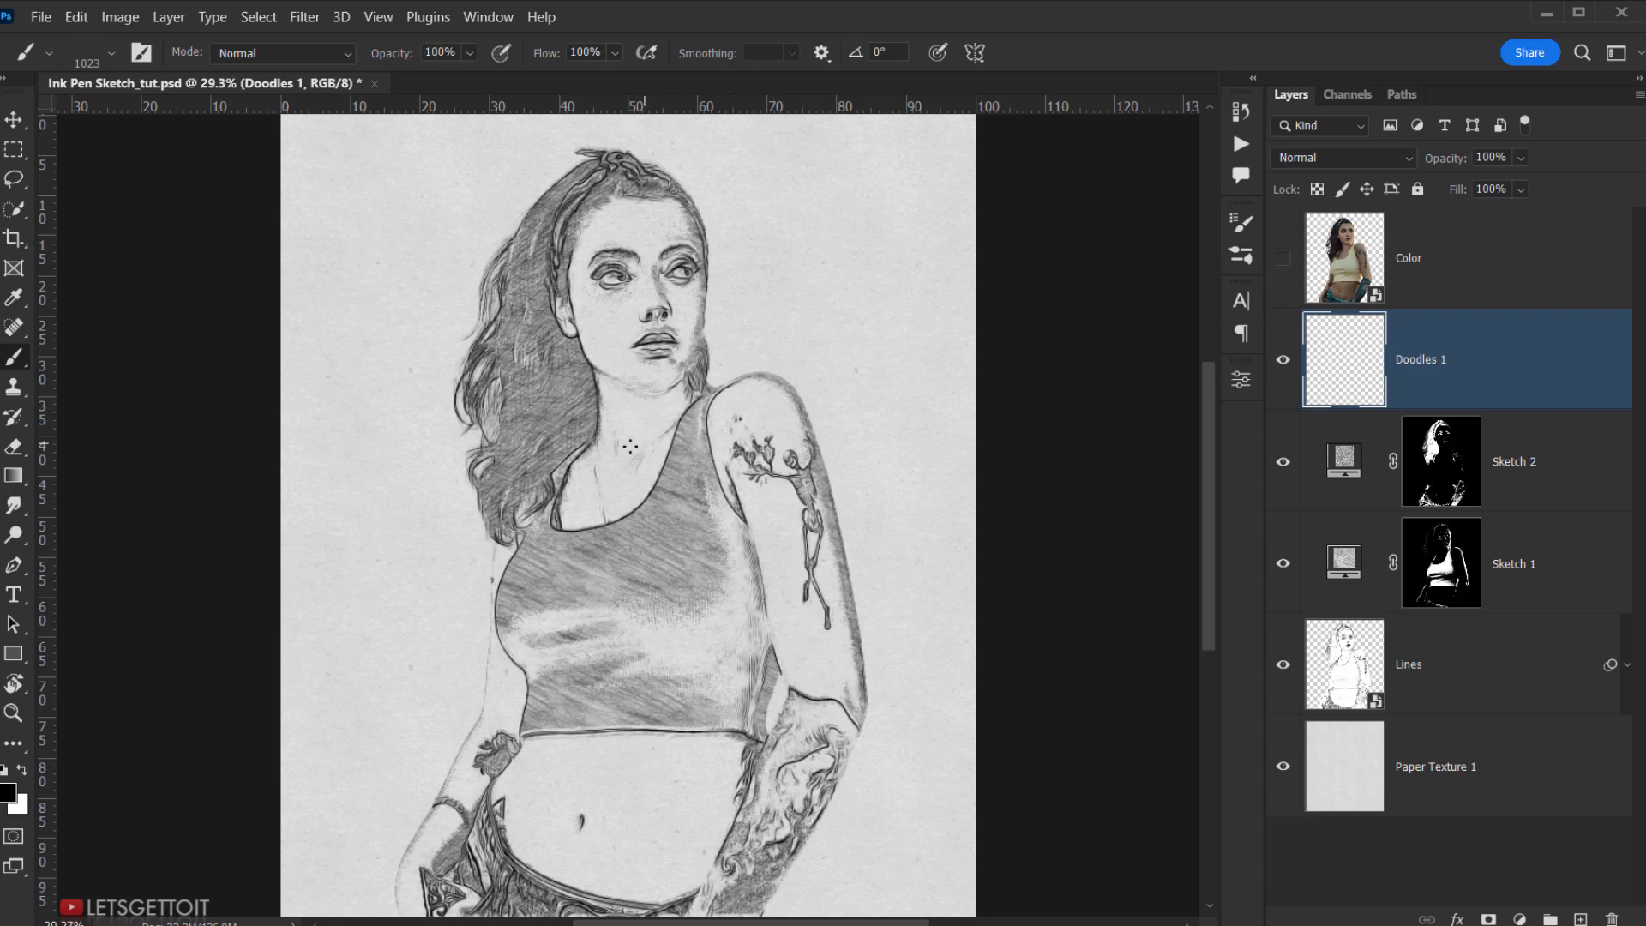
# - Stamp scribble lines all around the figure: hair, head, arm, waist, hips and corners
pyautogui.click(464, 491)
pyautogui.click(473, 666)
pyautogui.click(827, 463)
pyautogui.click(472, 718)
pyautogui.click(712, 191)
pyautogui.click(832, 441)
pyautogui.click(450, 782)
pyautogui.click(875, 641)
pyautogui.click(494, 558)
pyautogui.click(866, 785)
pyautogui.click(775, 244)
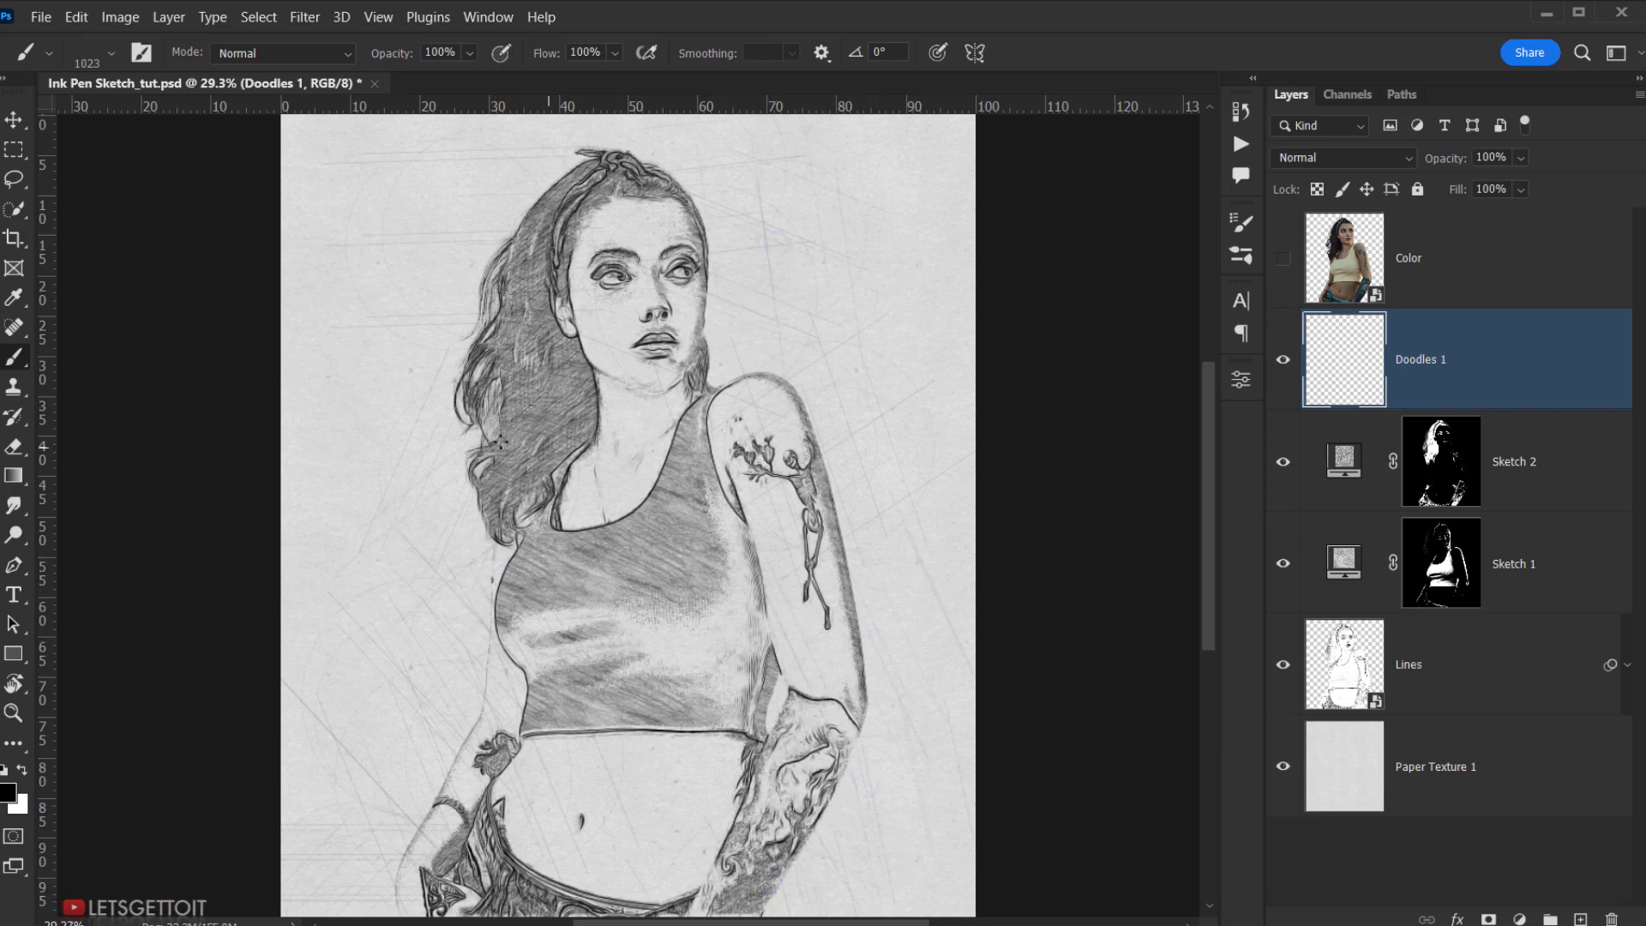
pyautogui.click(461, 276)
pyautogui.click(464, 627)
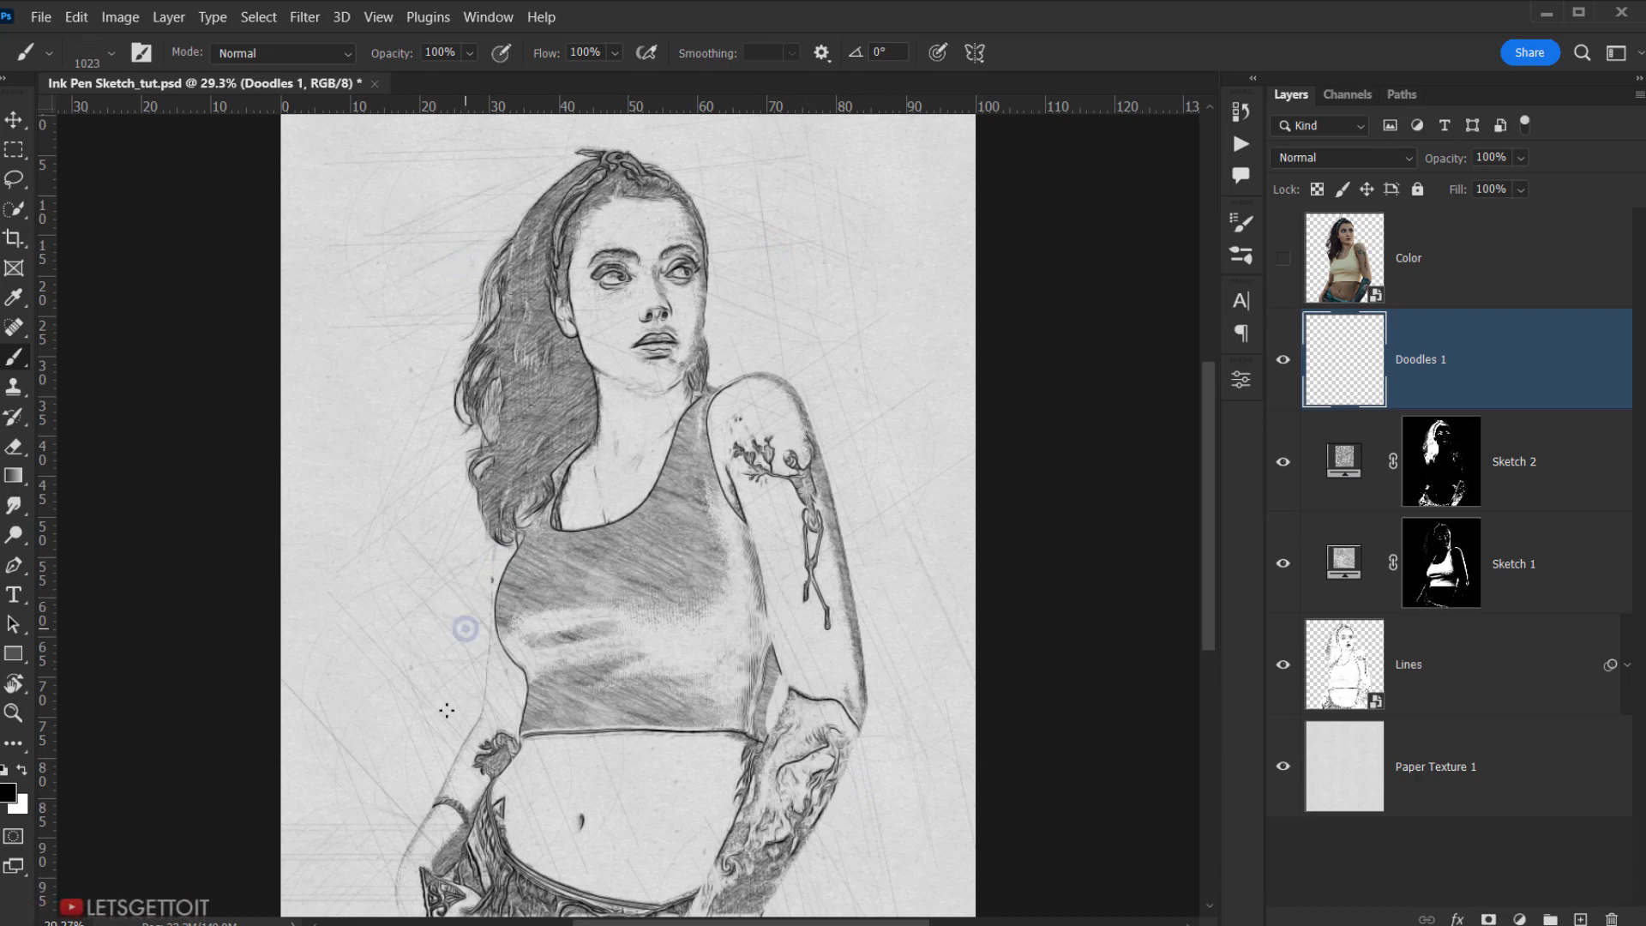
pyautogui.click(387, 904)
pyautogui.click(515, 192)
pyautogui.click(719, 224)
pyautogui.click(825, 860)
pyautogui.click(430, 790)
pyautogui.click(384, 903)
pyautogui.click(749, 325)
pyautogui.scroll(-2, 815, 310)
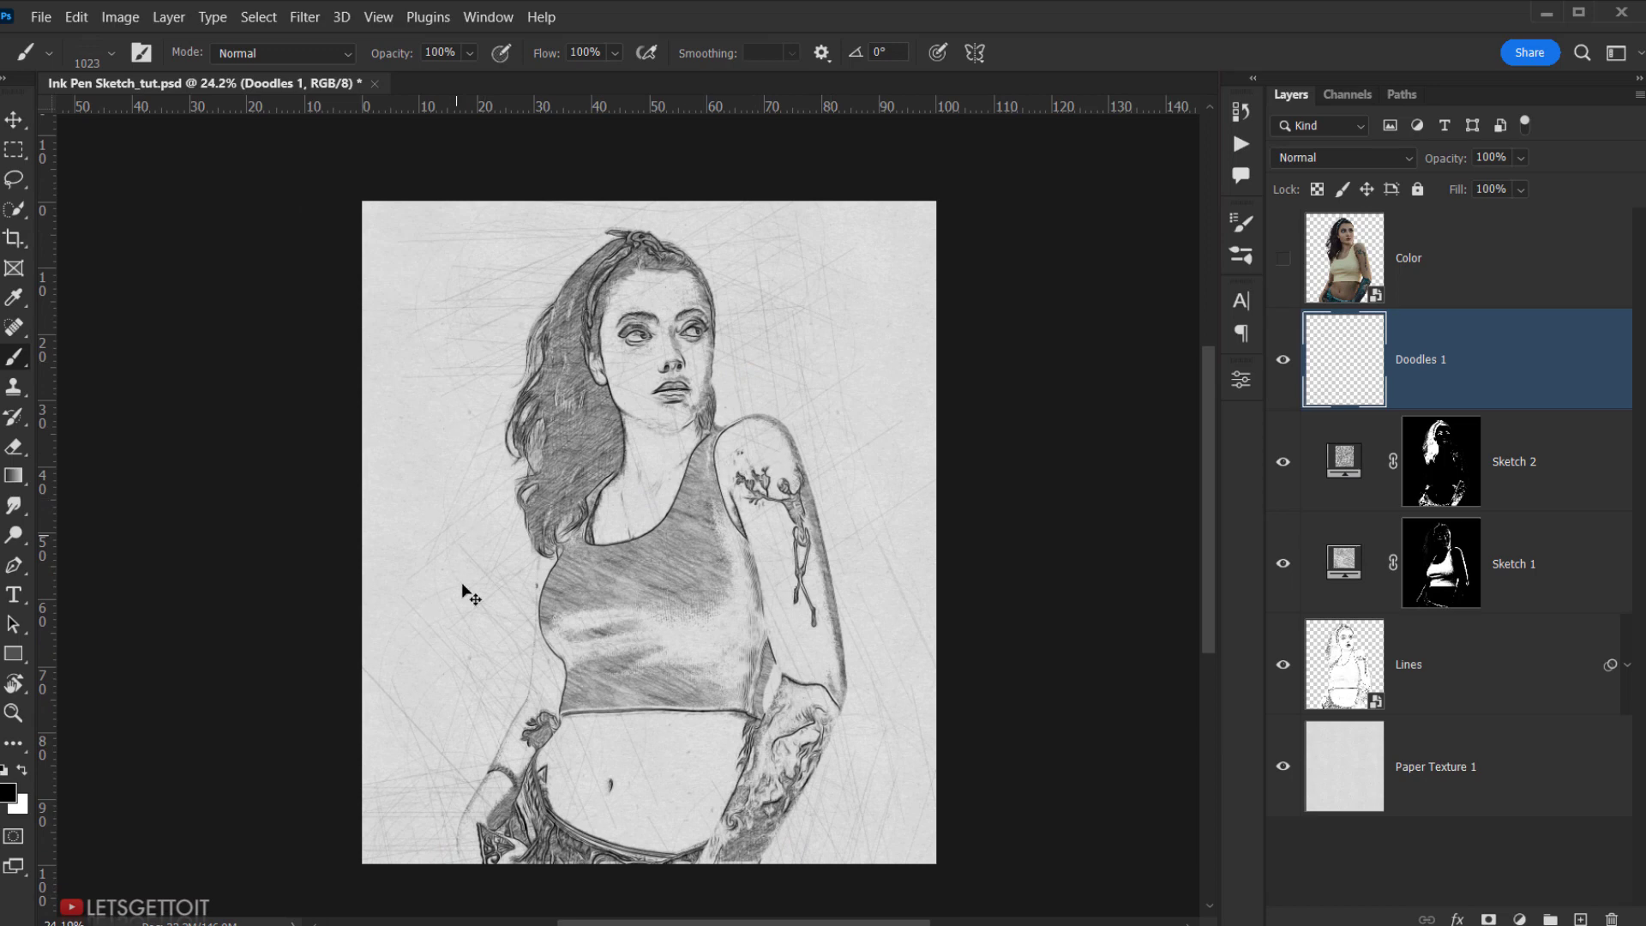
pyautogui.scroll(1, 701, 560)
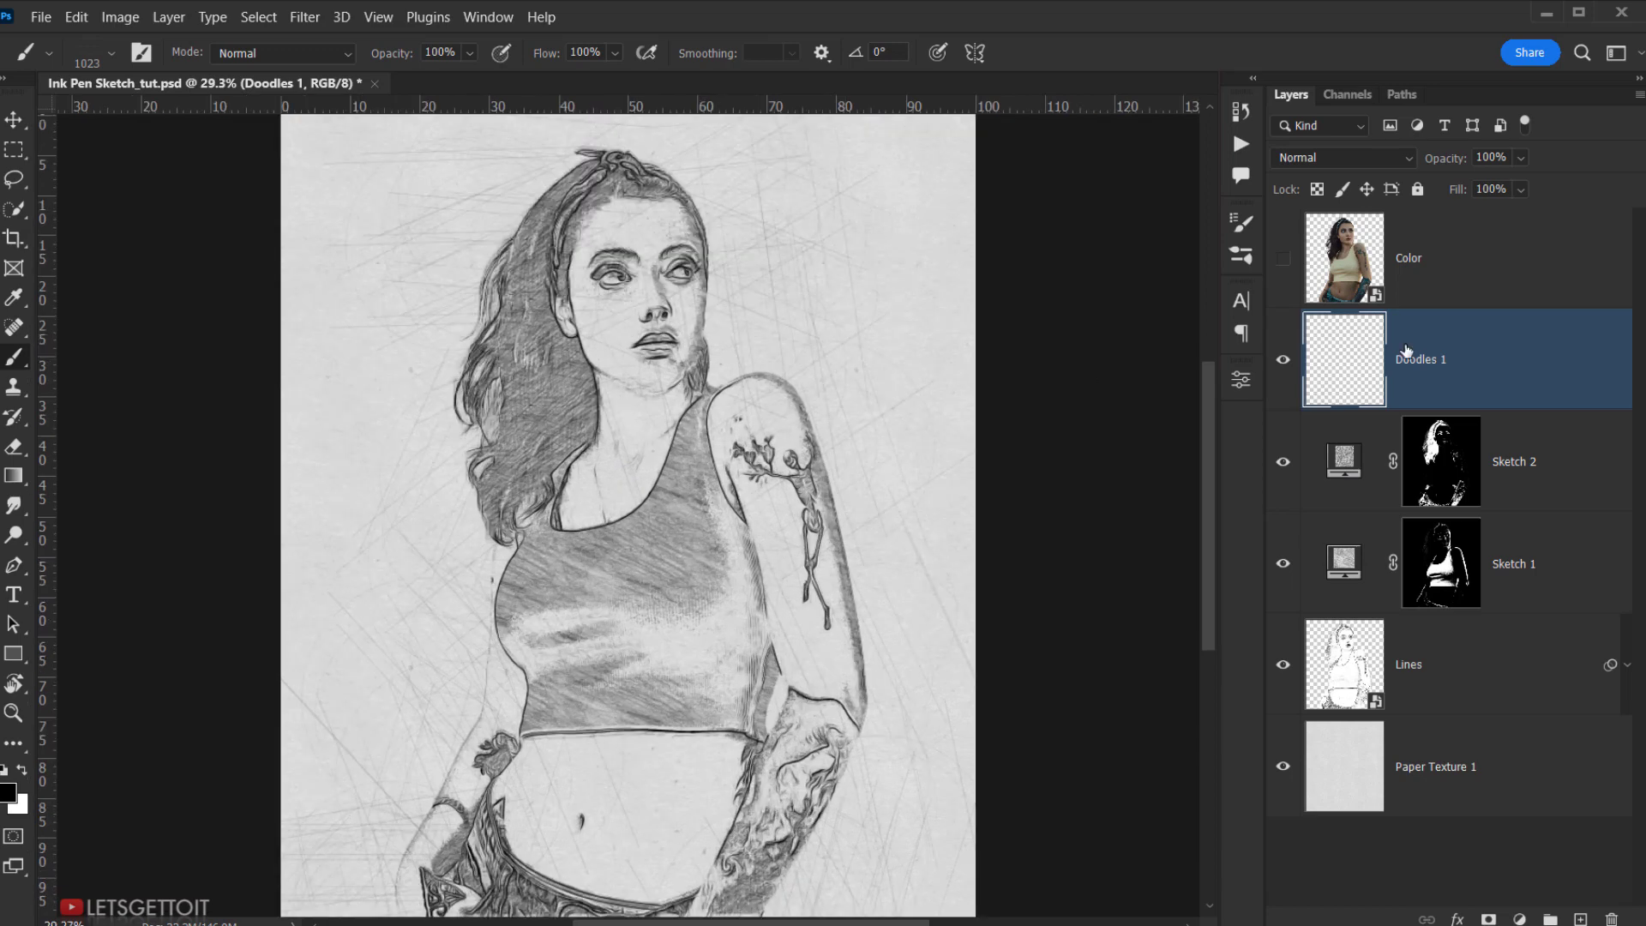
# - Load the Color layer's transparency as a selection of the figure, then hide Color
pyautogui.click(1359, 276)
pyautogui.click(1281, 257)
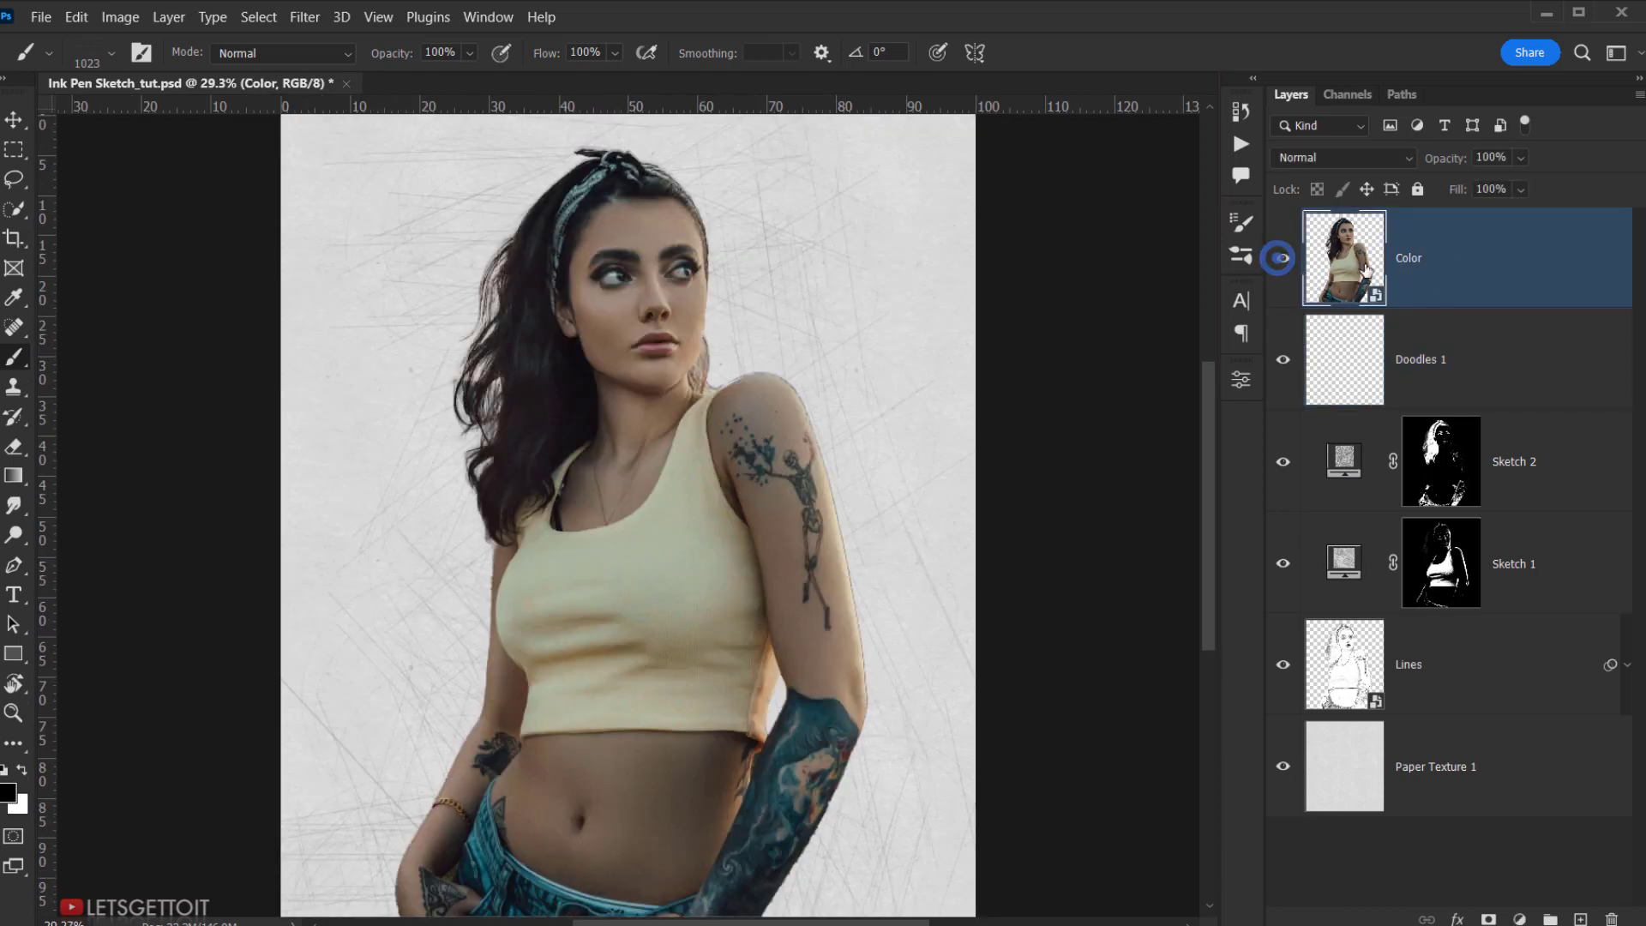
pyautogui.click(269, 23)
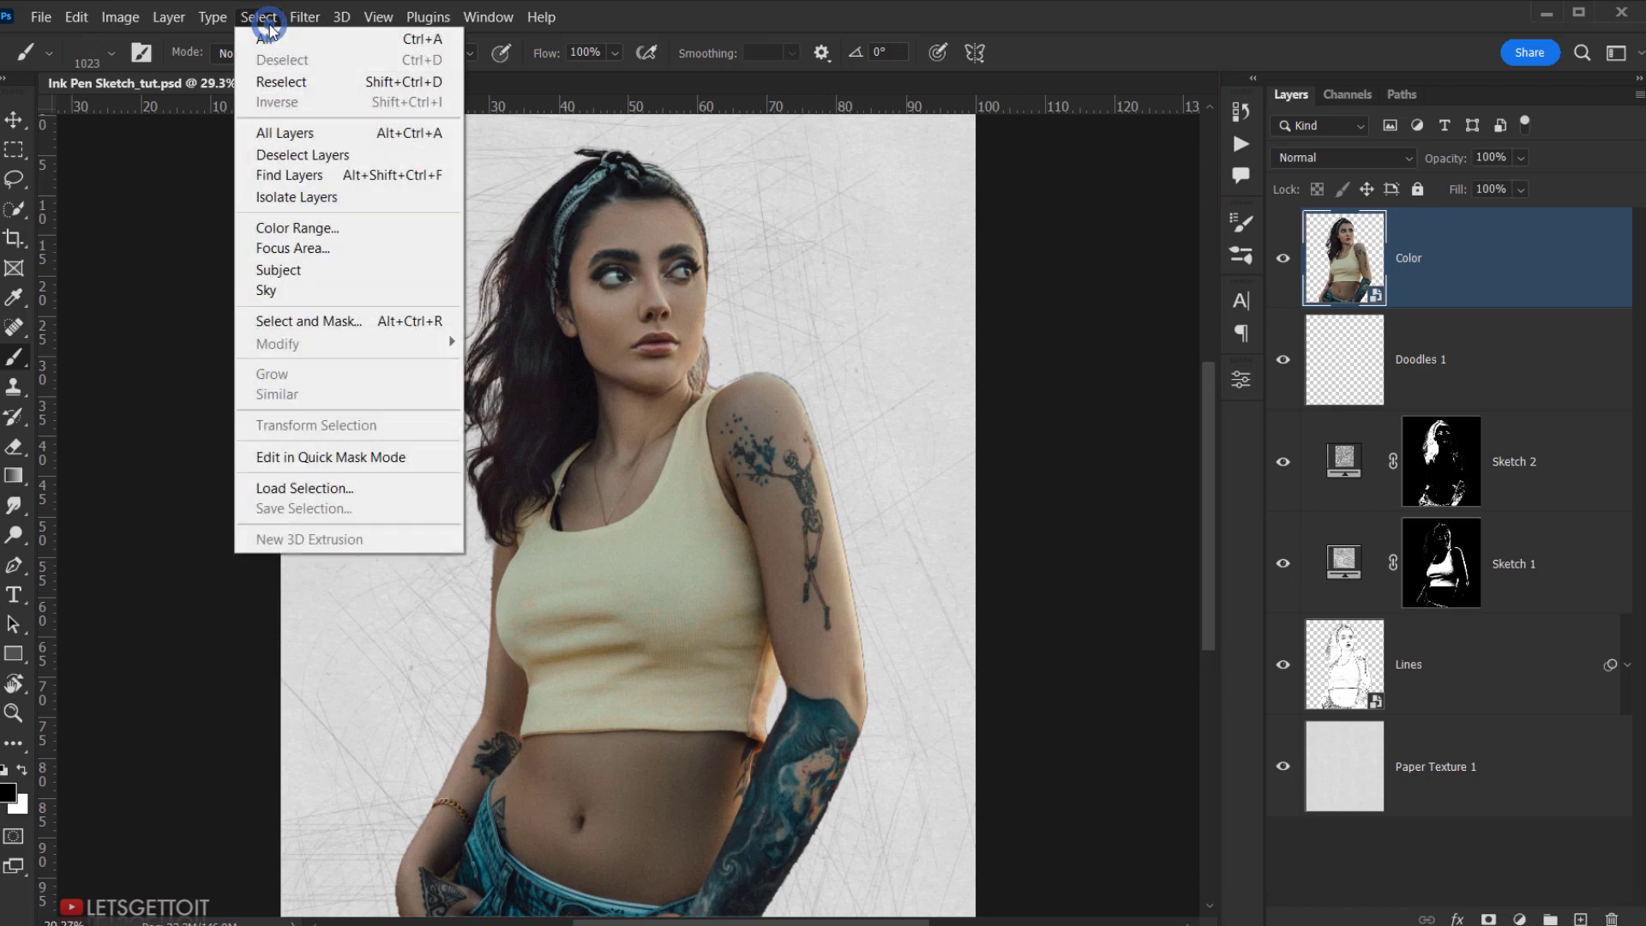
pyautogui.click(342, 495)
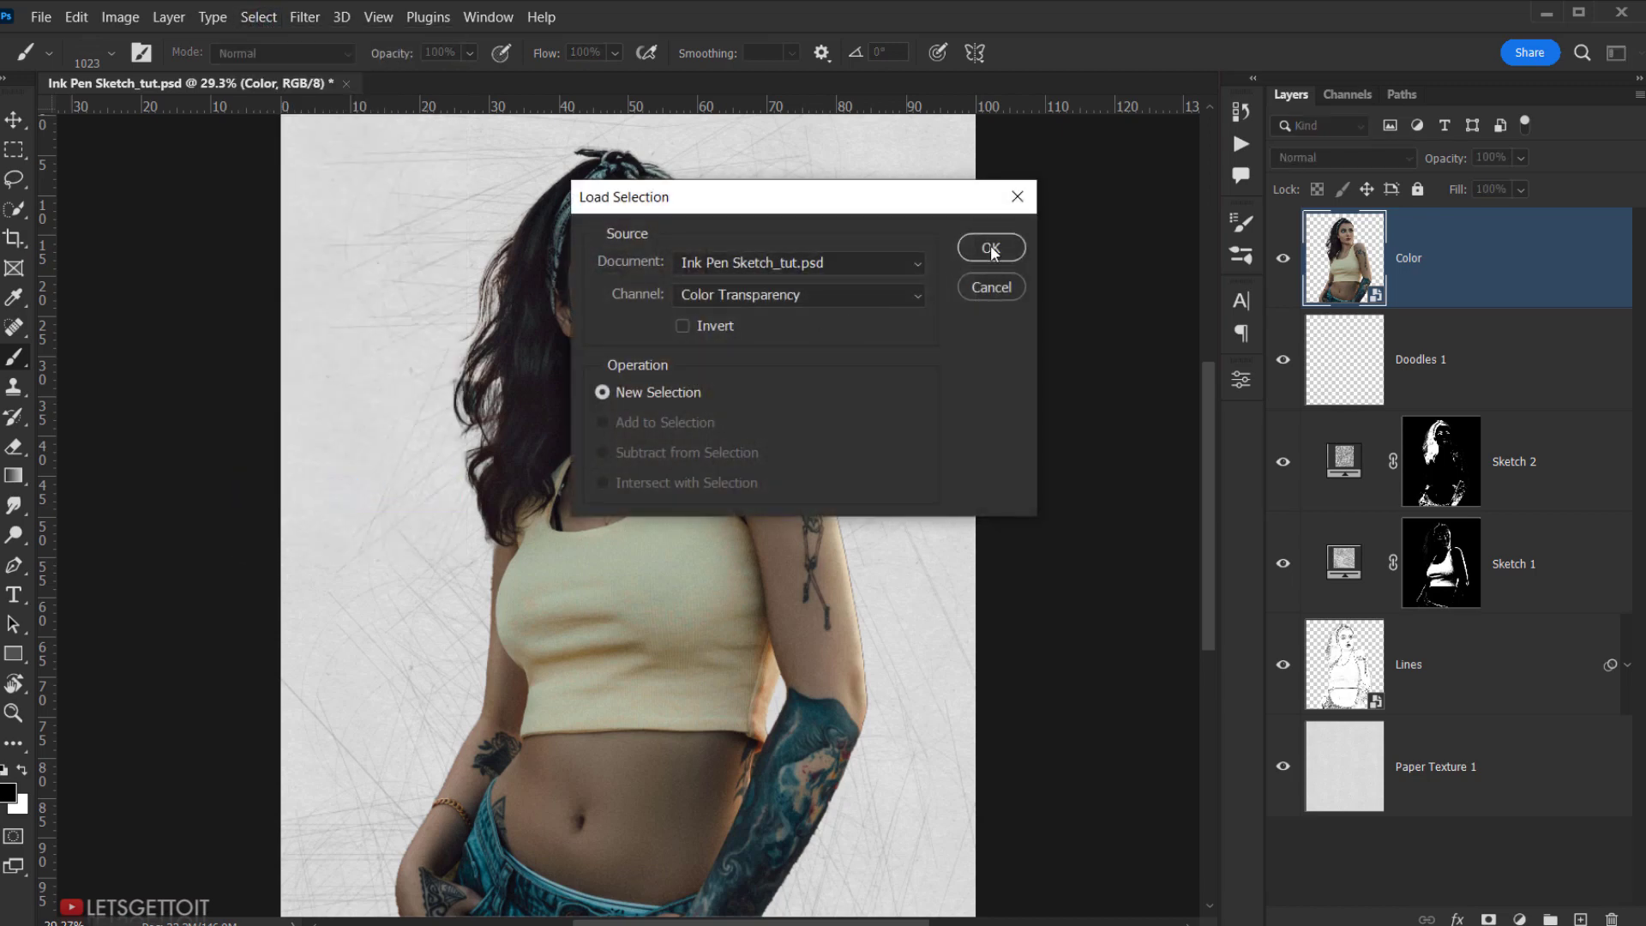
pyautogui.click(989, 248)
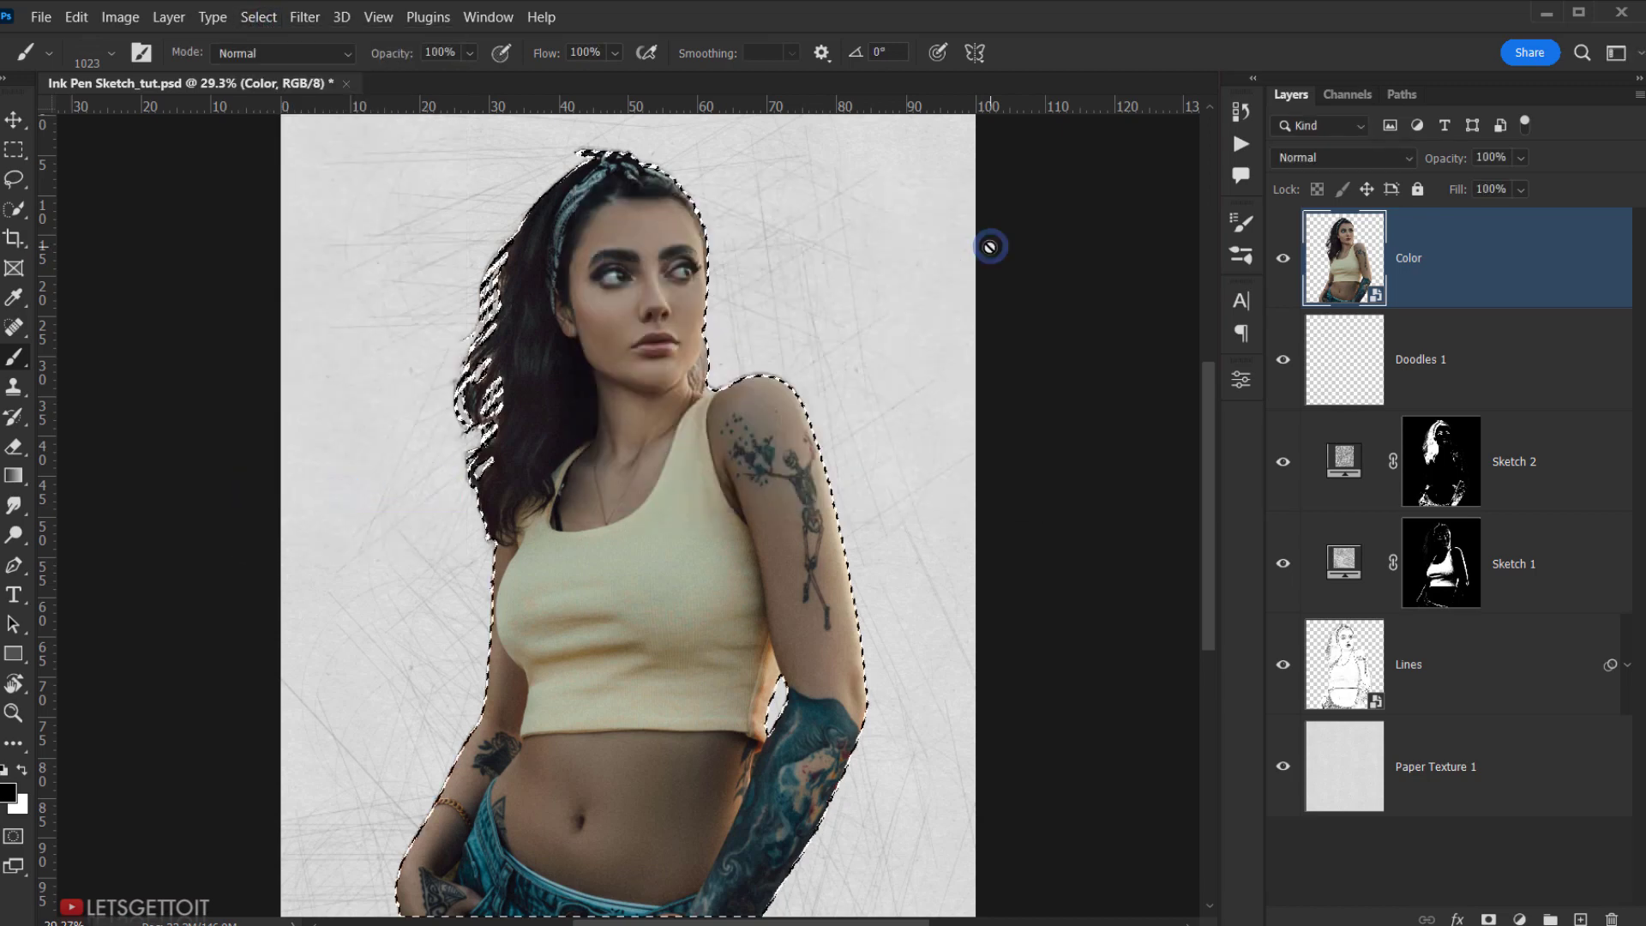
pyautogui.click(1283, 259)
# - Add an inverted layer mask to Doodles 1 so scribbles stay off the woman
pyautogui.click(1433, 352)
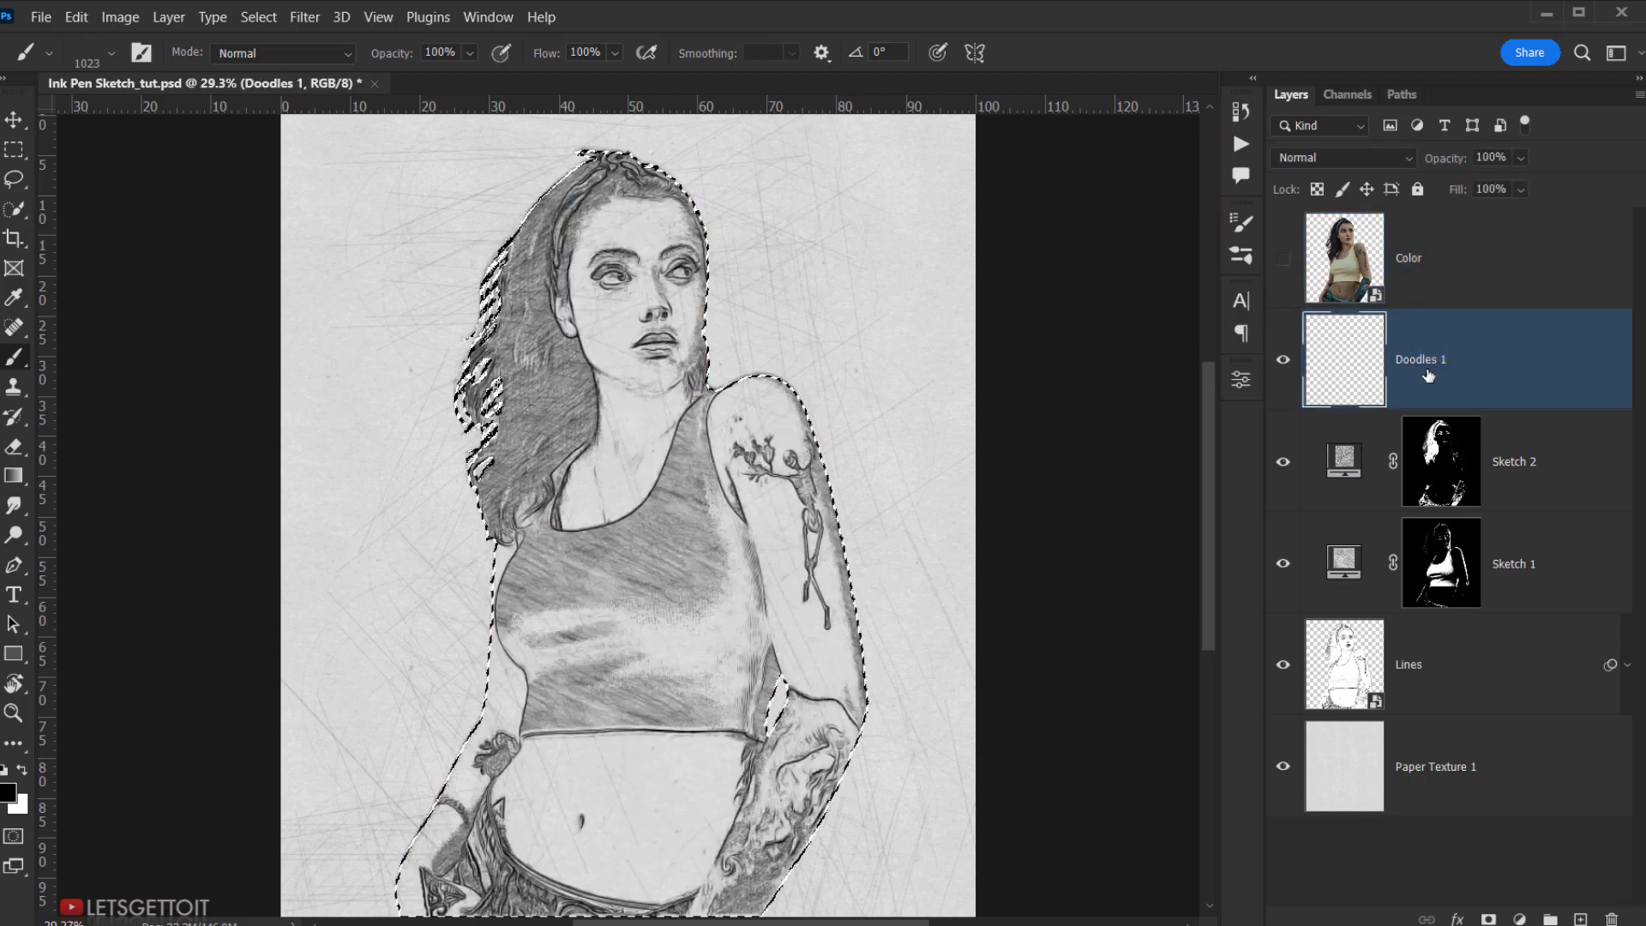
pyautogui.click(1489, 919)
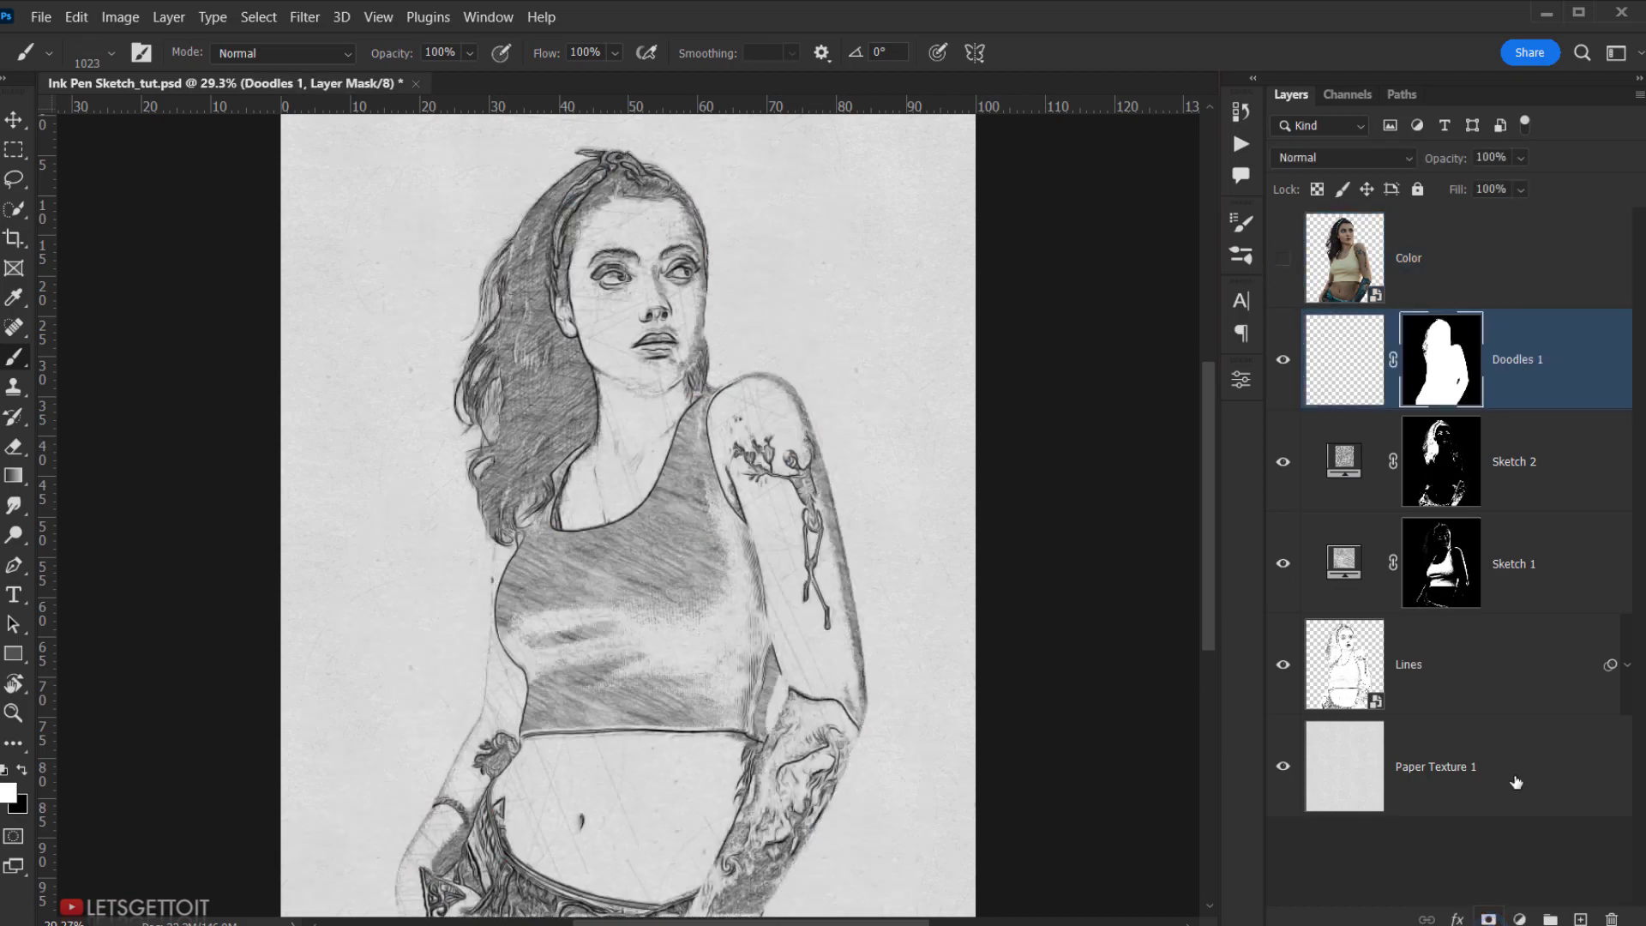
pyautogui.doubleClick(1451, 356)
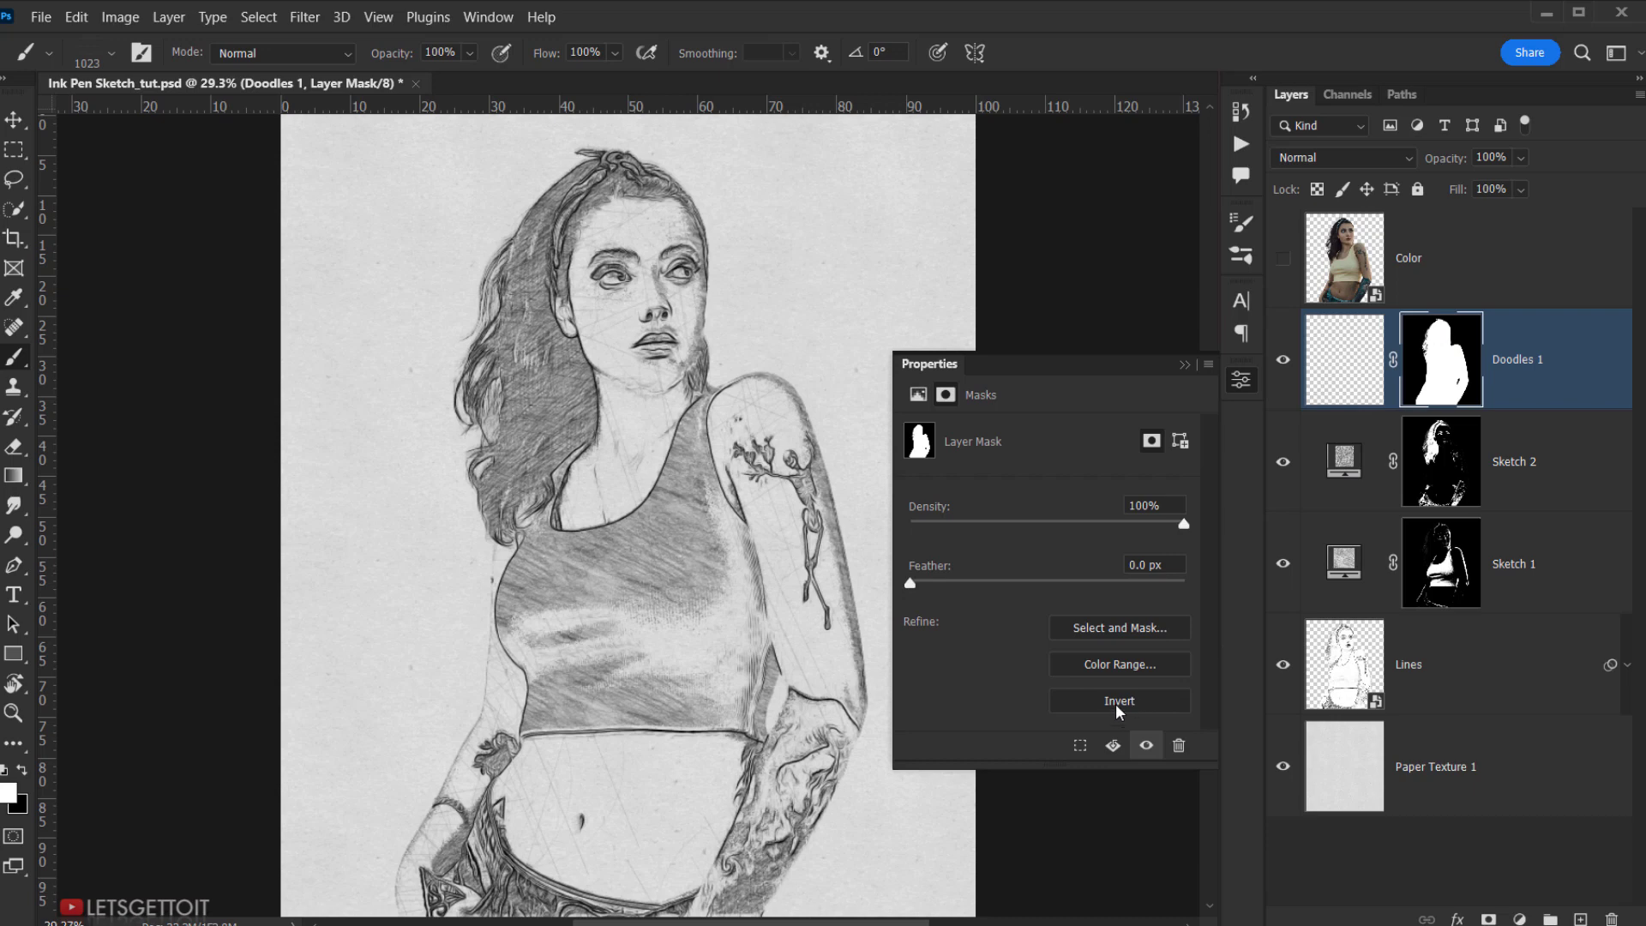
pyautogui.click(1117, 701)
pyautogui.click(1185, 366)
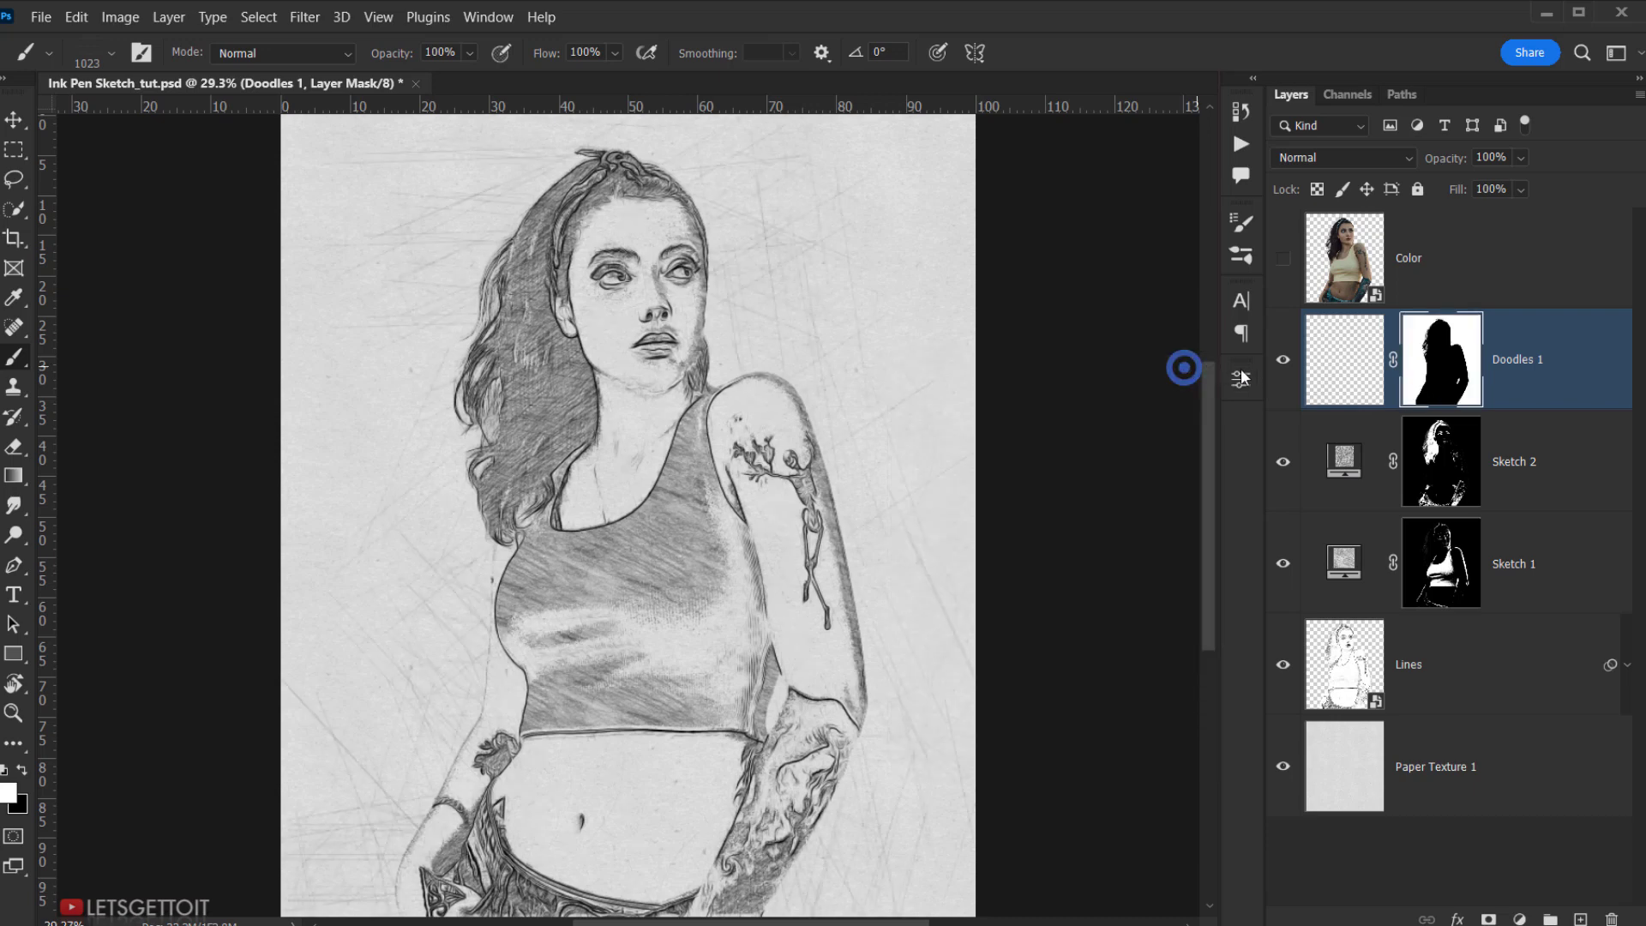
pyautogui.click(1283, 359)
pyautogui.click(1283, 359)
# - Add a new empty layer above Doodles 1 named Doodles 2
pyautogui.click(1579, 917)
pyautogui.doubleClick(1406, 363)
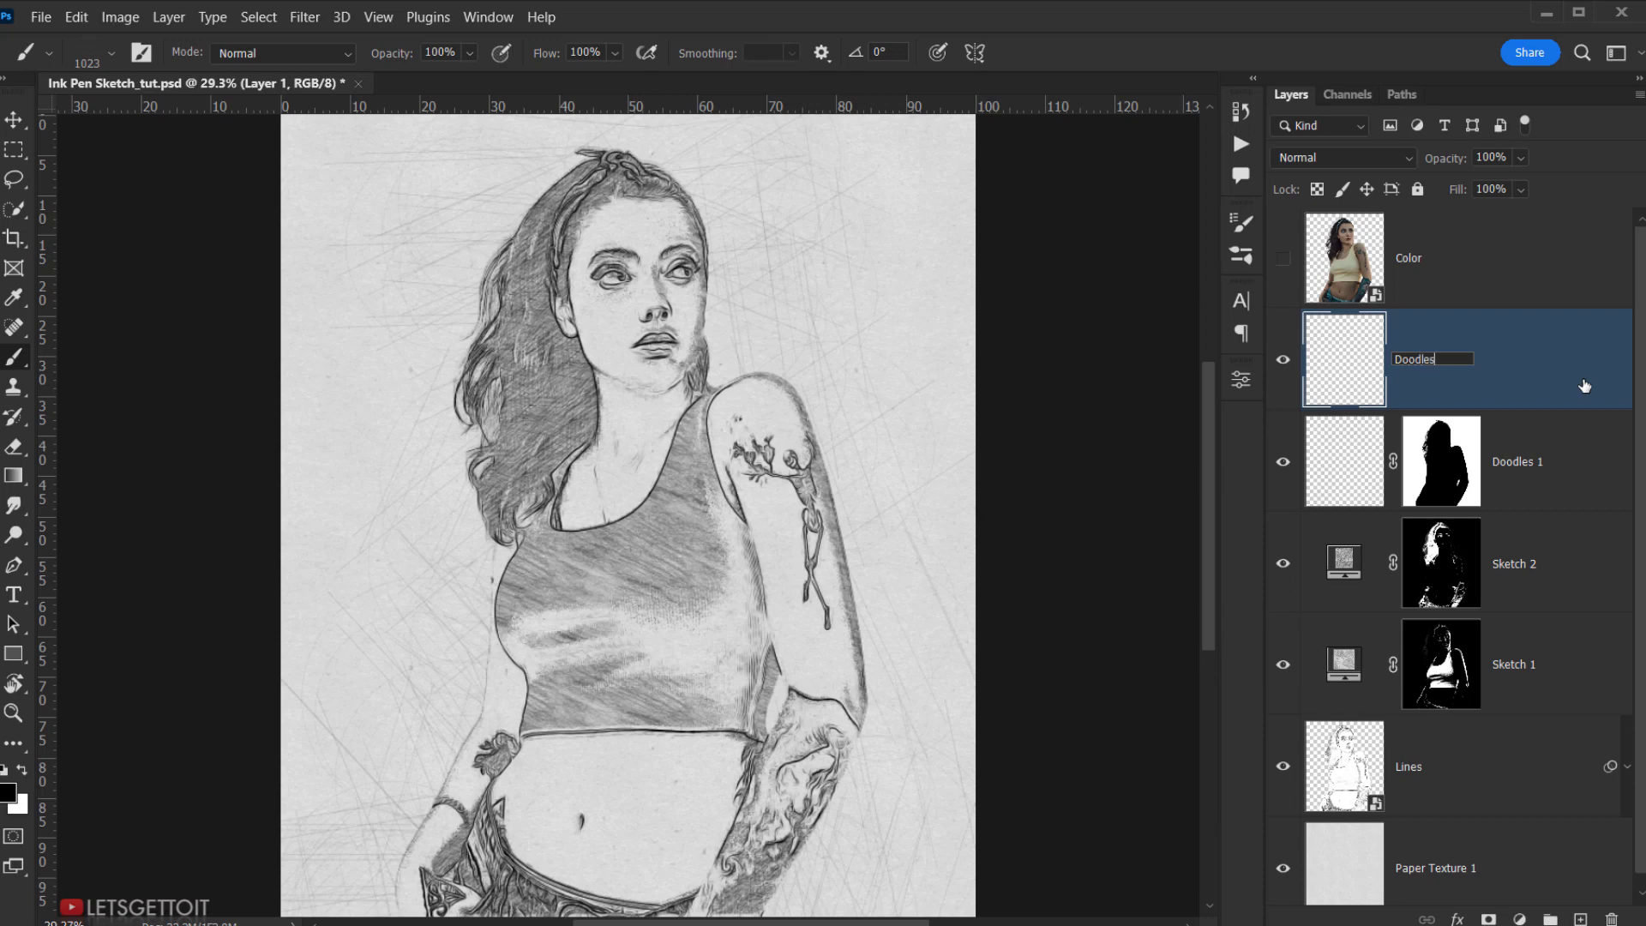
pyautogui.press('Return')
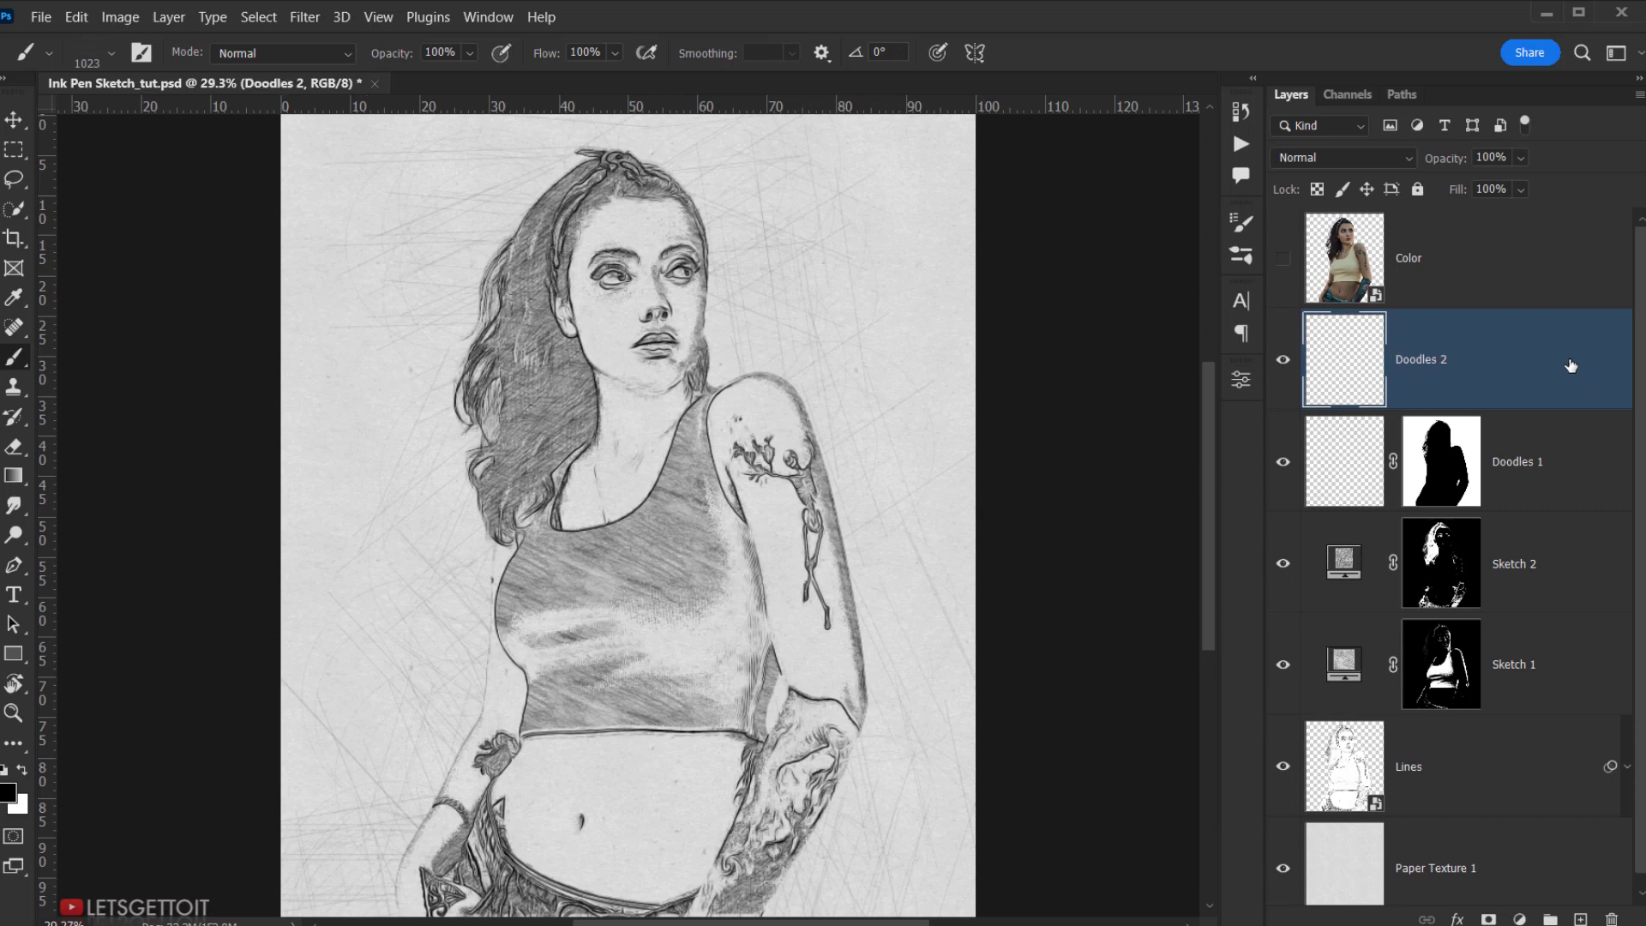
# - Choose the curvy sketch-stroke brush and shrink it from about 854 px to roughly 449 px and smaller
pyautogui.rightClick(677, 396)
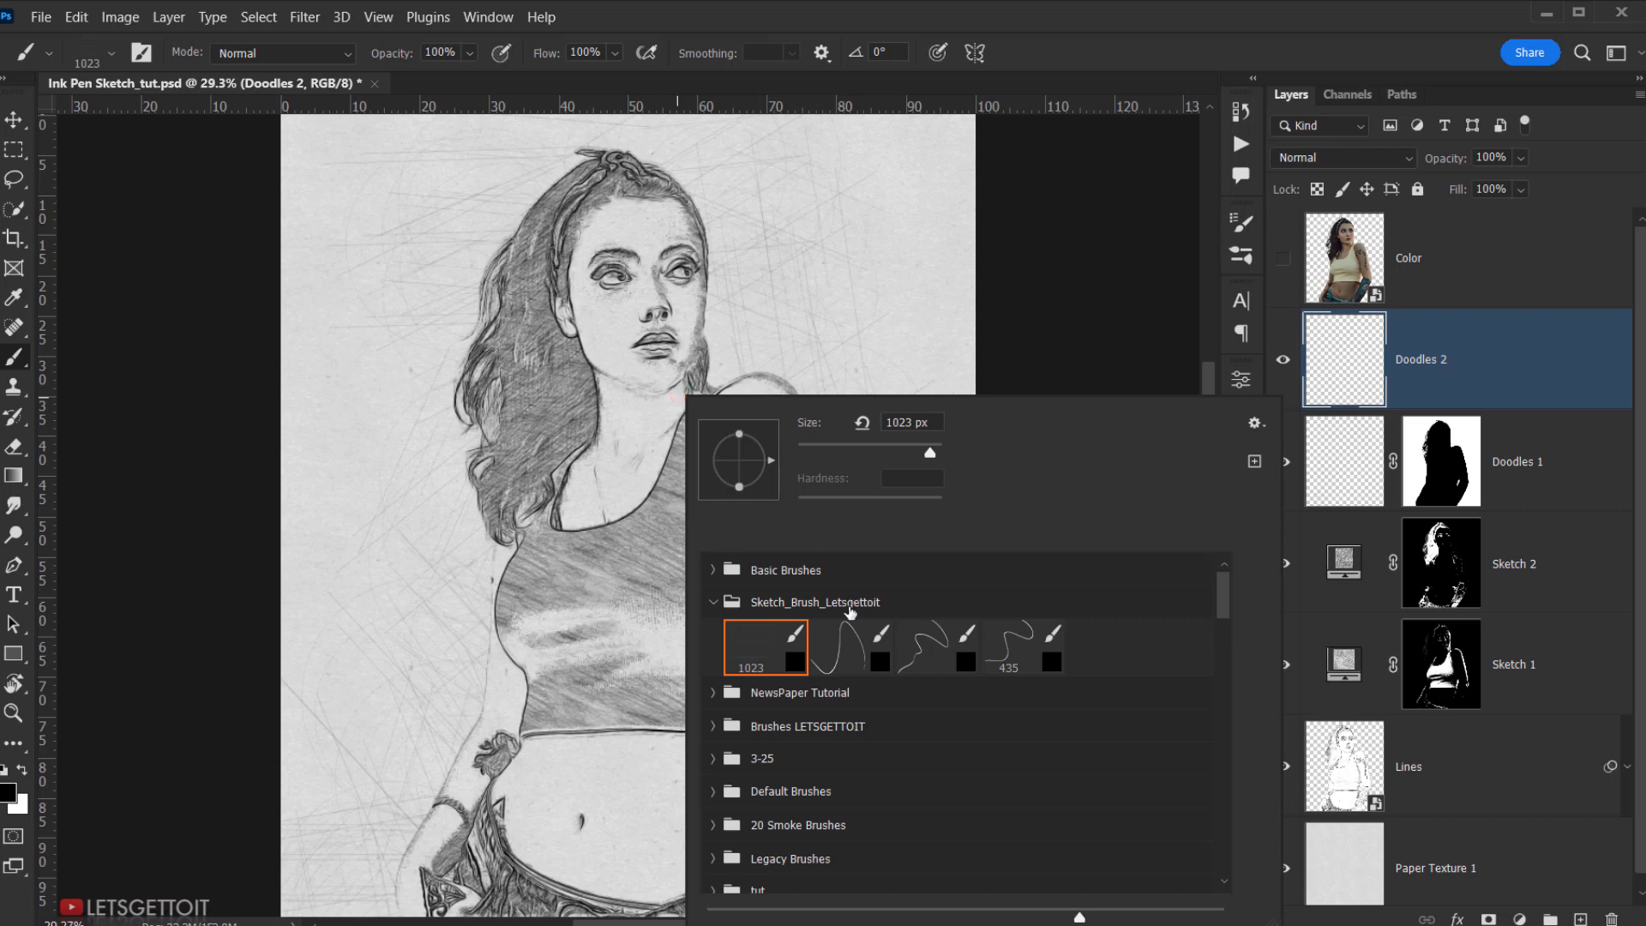
pyautogui.doubleClick(842, 649)
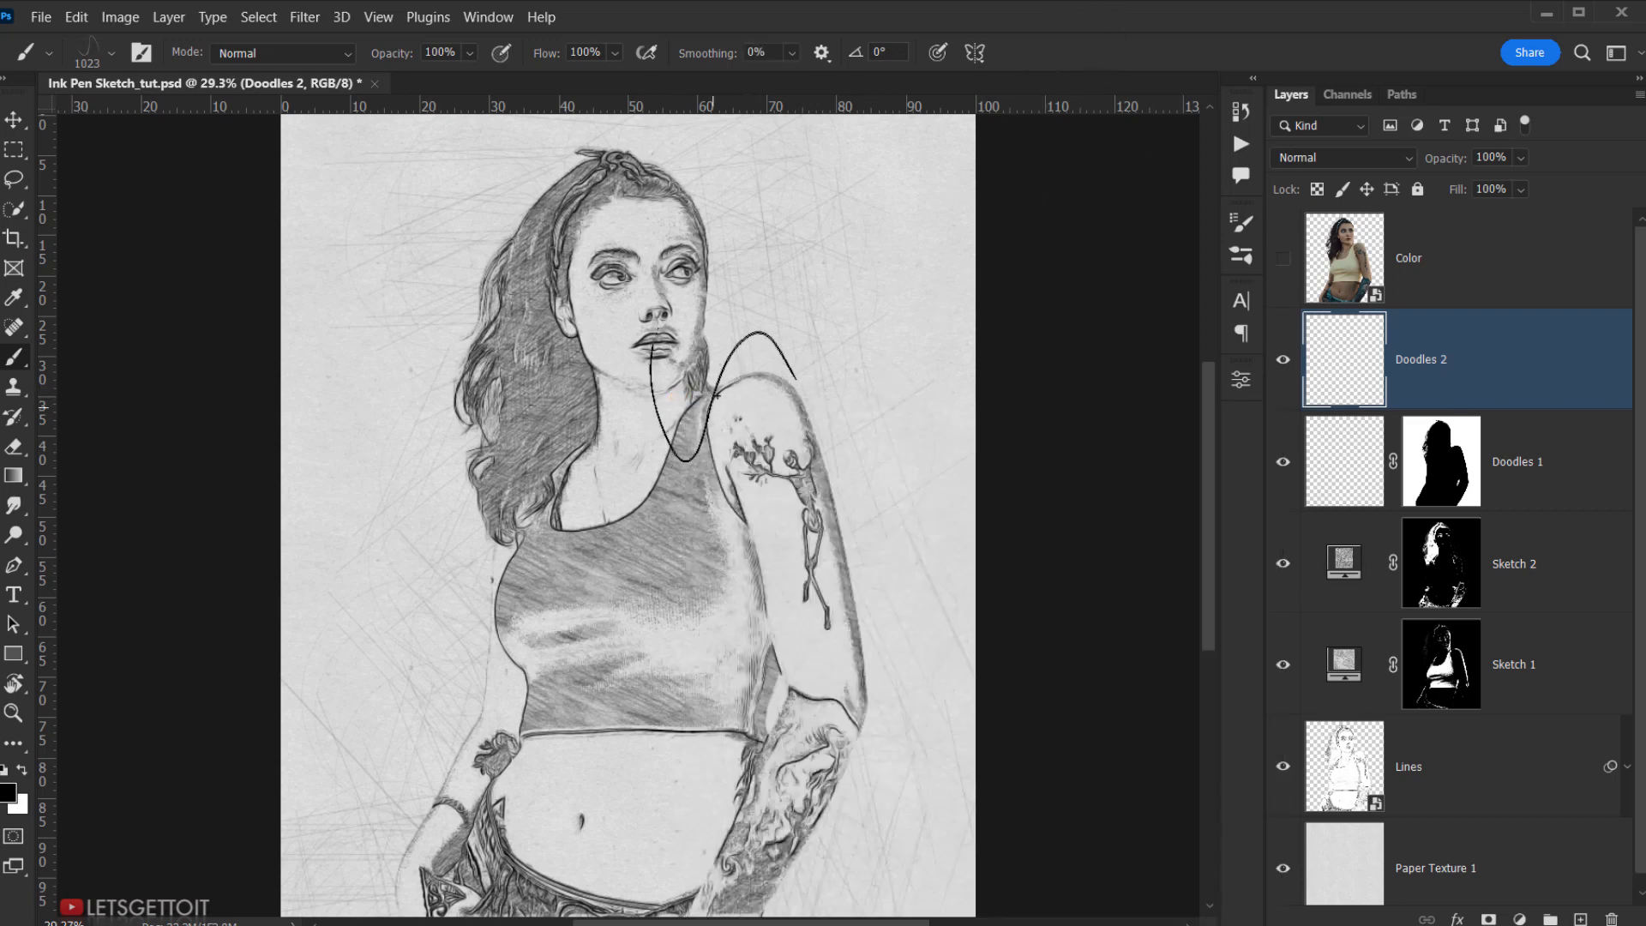
pyautogui.moveTo(765, 353); pyautogui.dragTo(717, 353)
pyautogui.moveTo(513, 502); pyautogui.dragTo(467, 514)
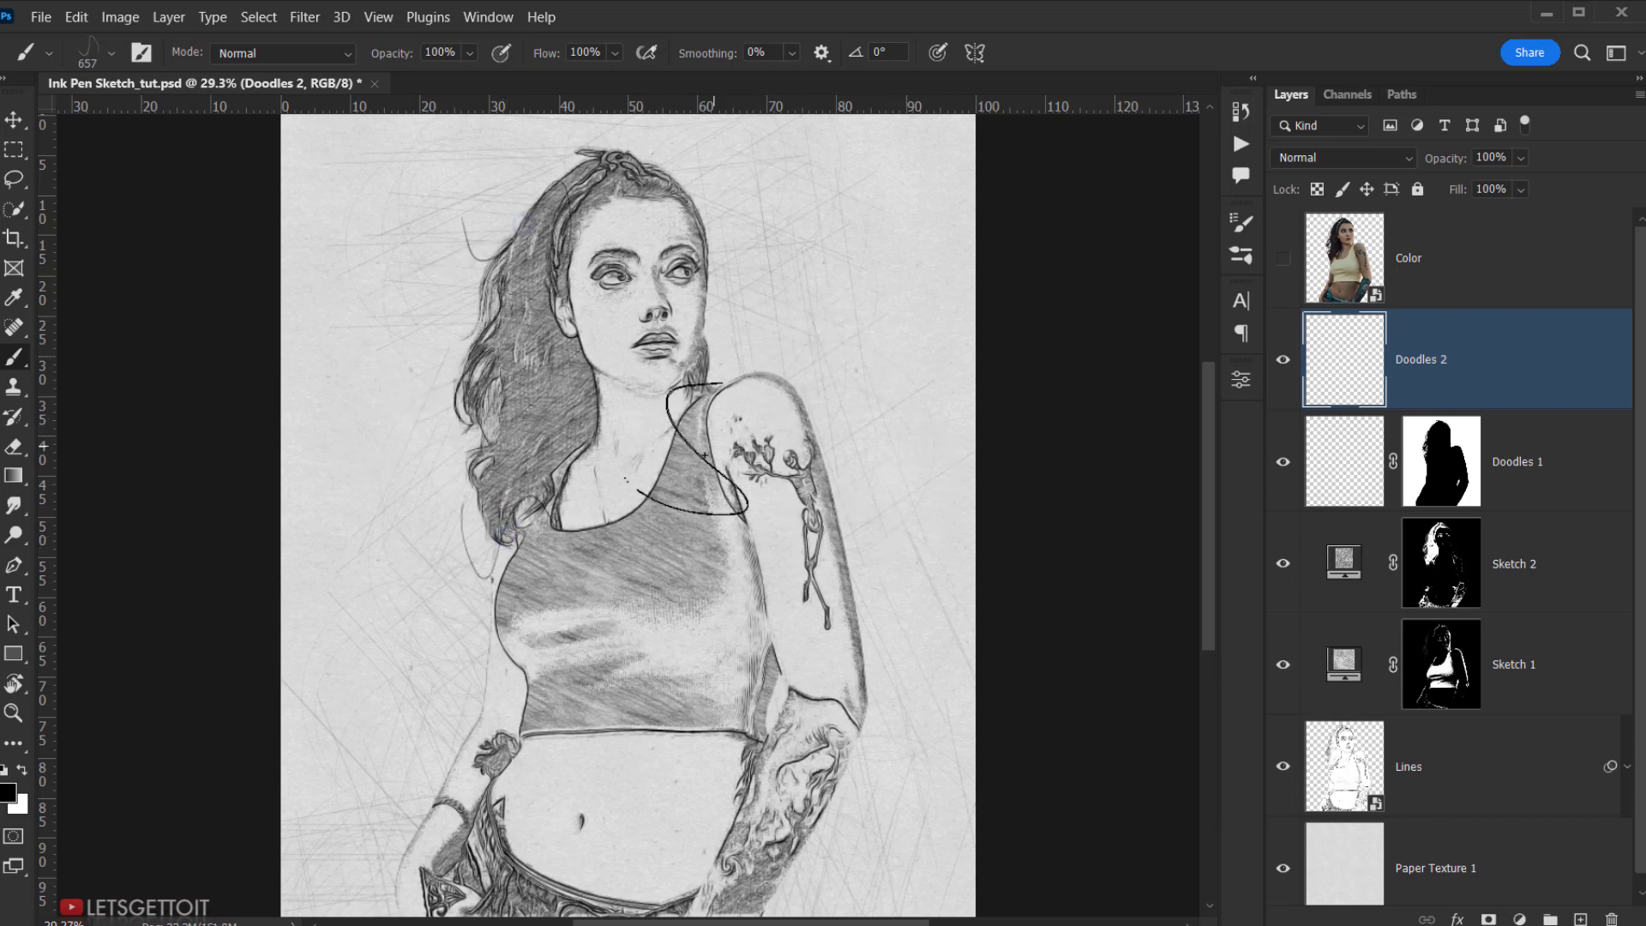
pyautogui.moveTo(789, 385); pyautogui.dragTo(737, 384)
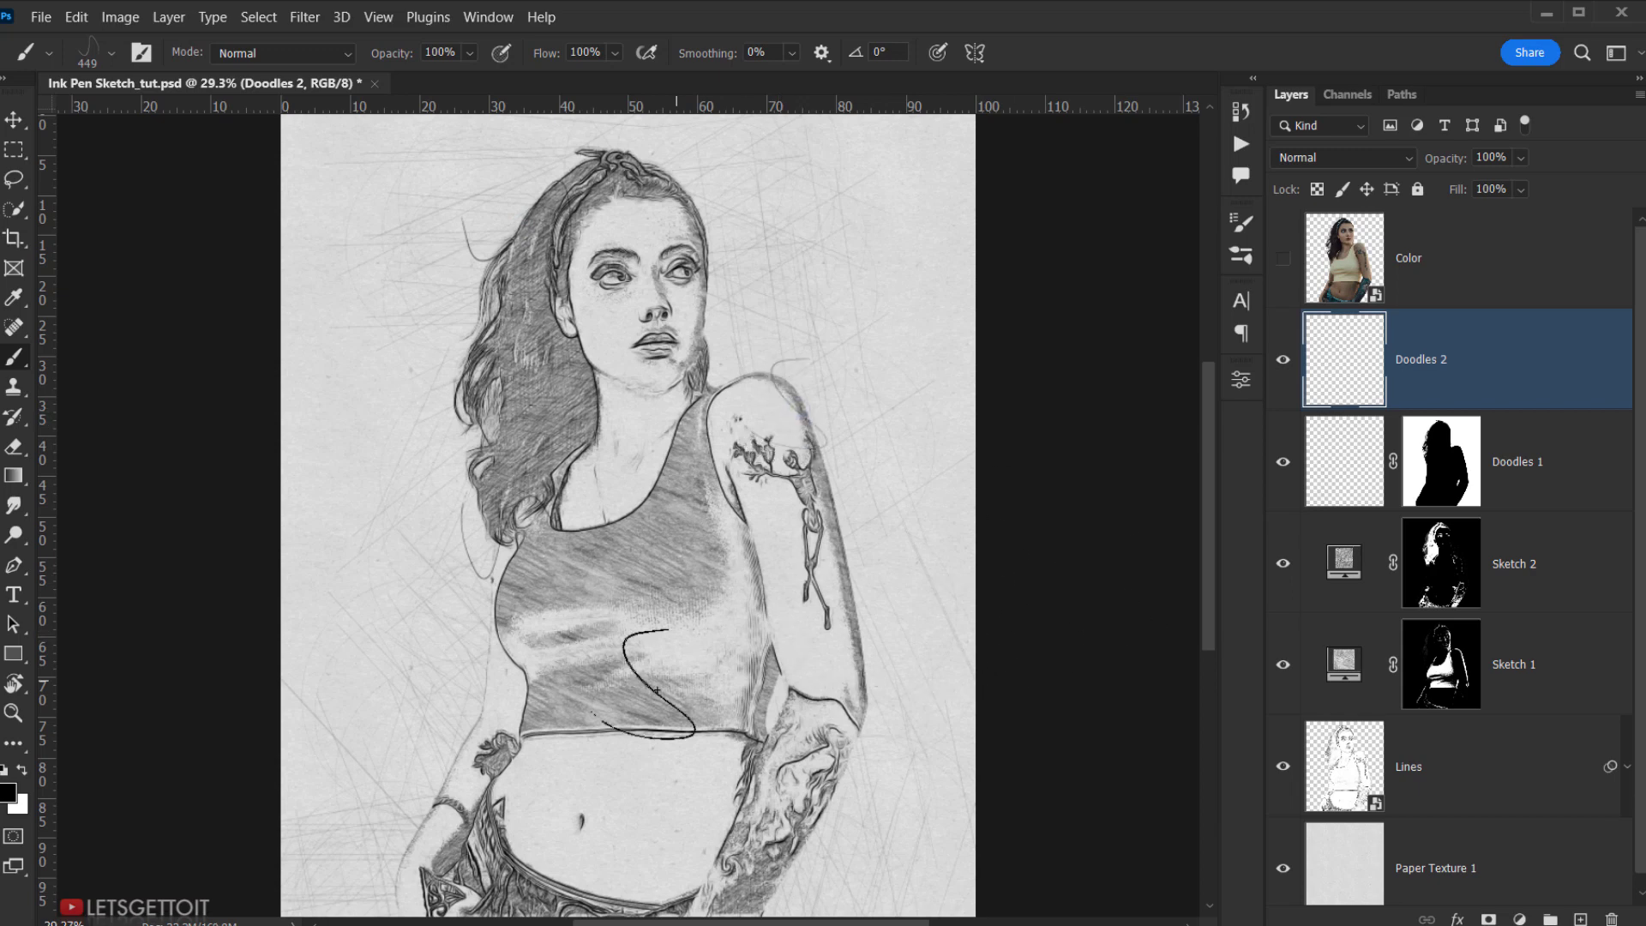
pyautogui.moveTo(463, 679); pyautogui.dragTo(424, 679)
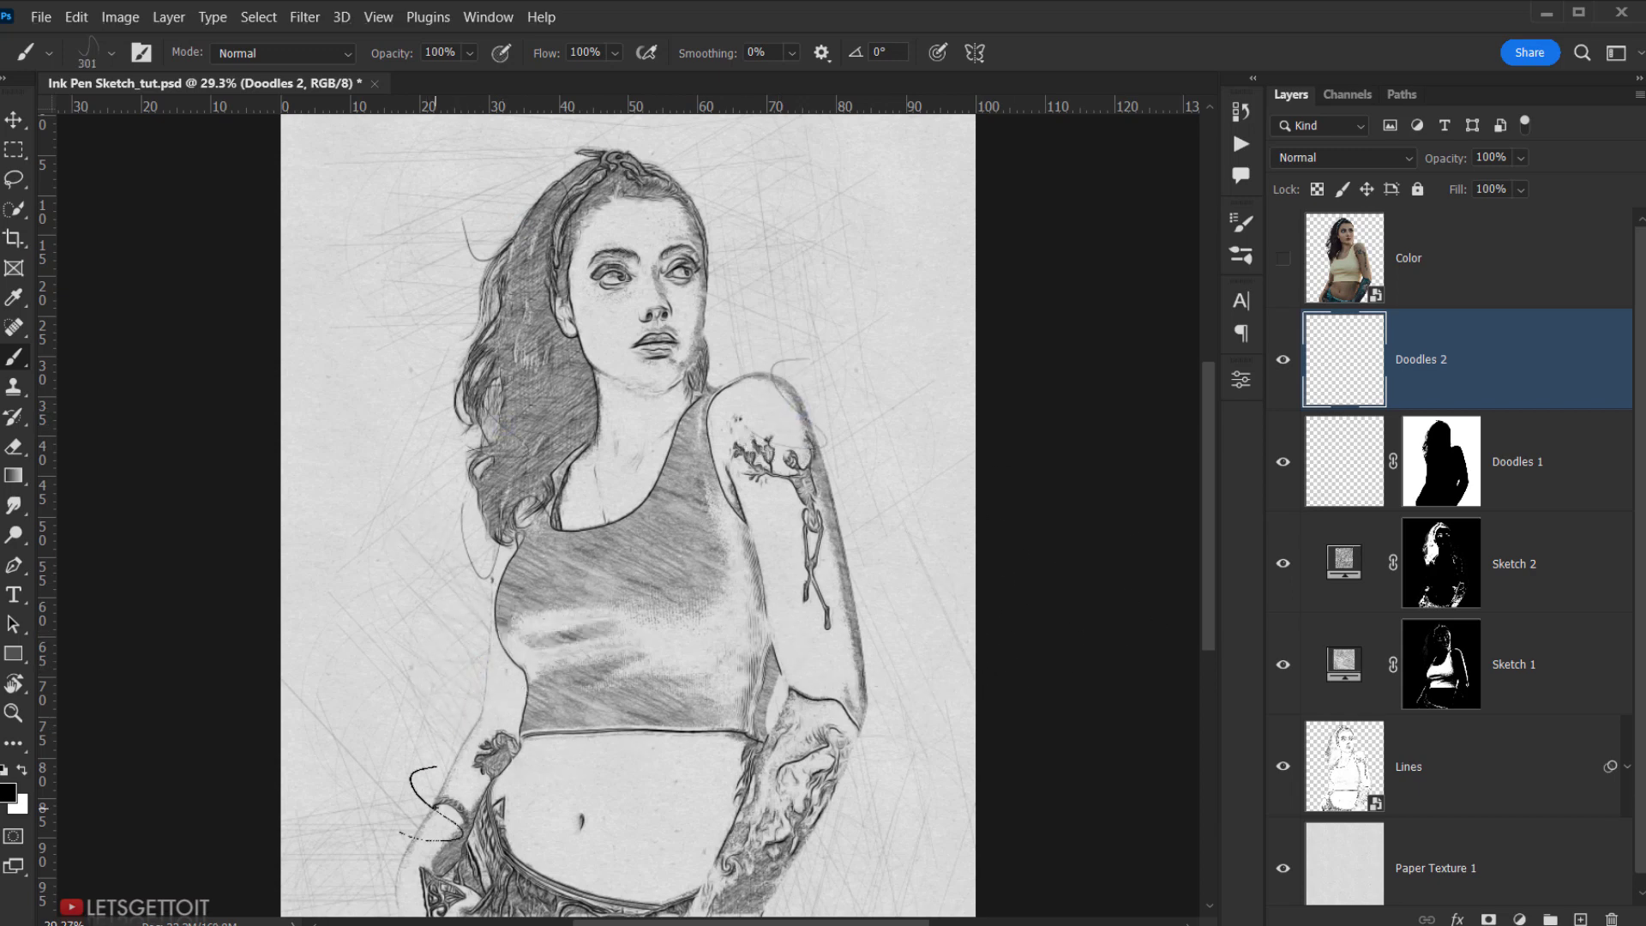
pyautogui.moveTo(834, 760)
pyautogui.mouseDown()
pyautogui.moveTo(895, 761)
pyautogui.moveTo(848, 760)
pyautogui.mouseUp()
pyautogui.moveTo(454, 849); pyautogui.dragTo(420, 848)
# - Switch to other scribble brushes from the sketch set and compare Doodles 2 on and off
pyautogui.rightClick(411, 600)
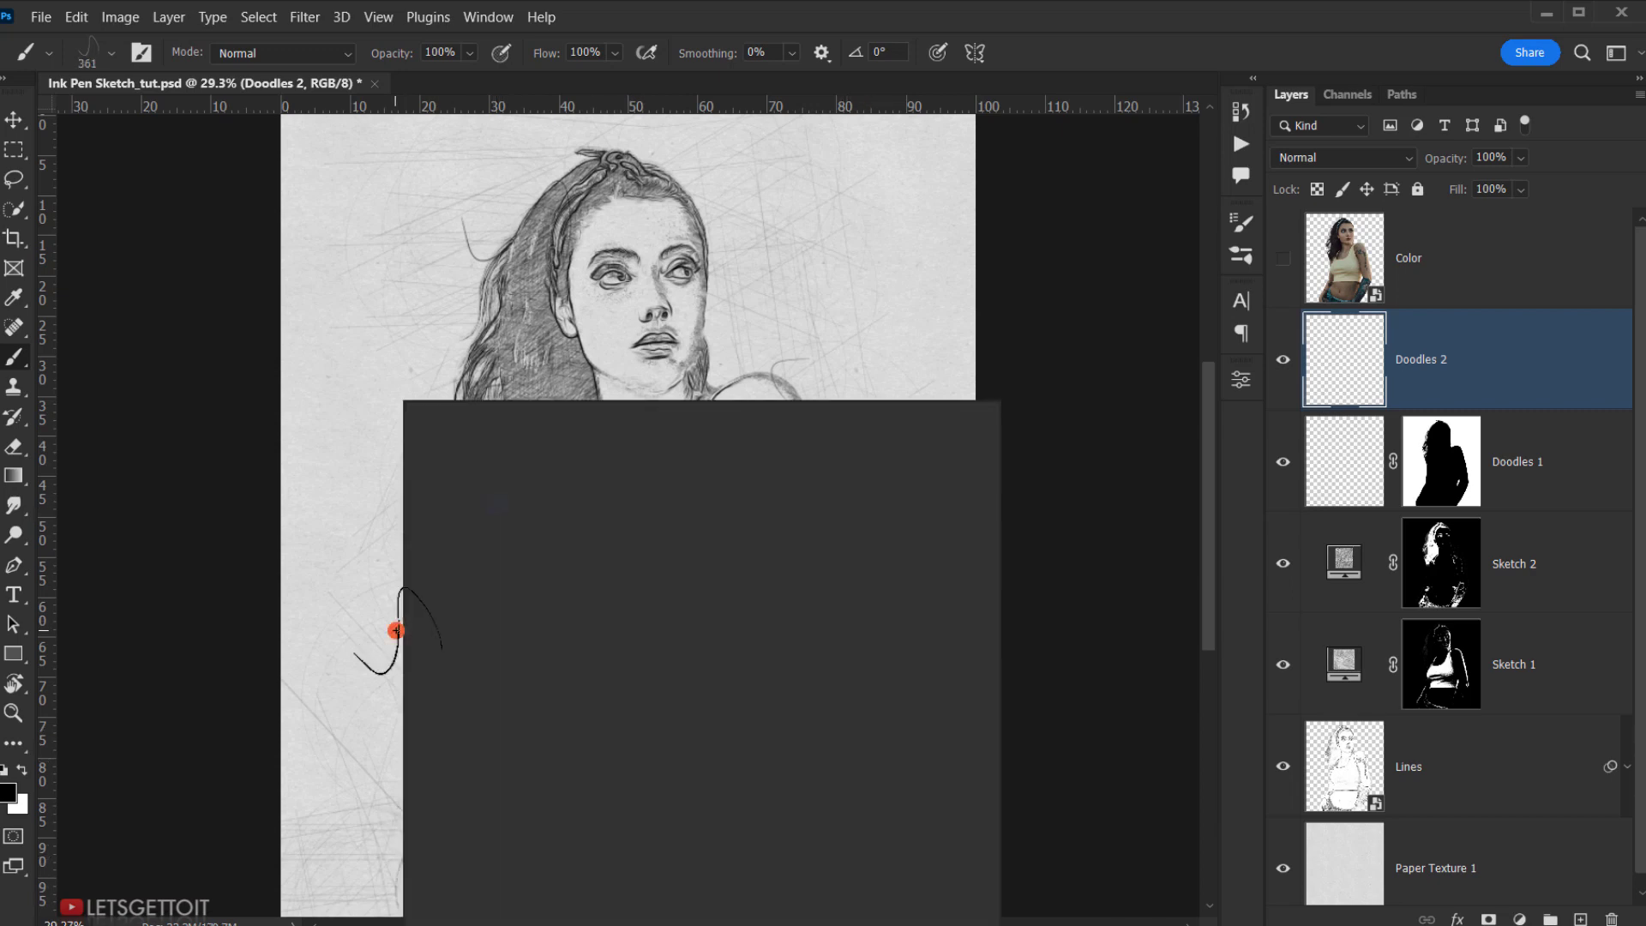
pyautogui.doubleClick(645, 658)
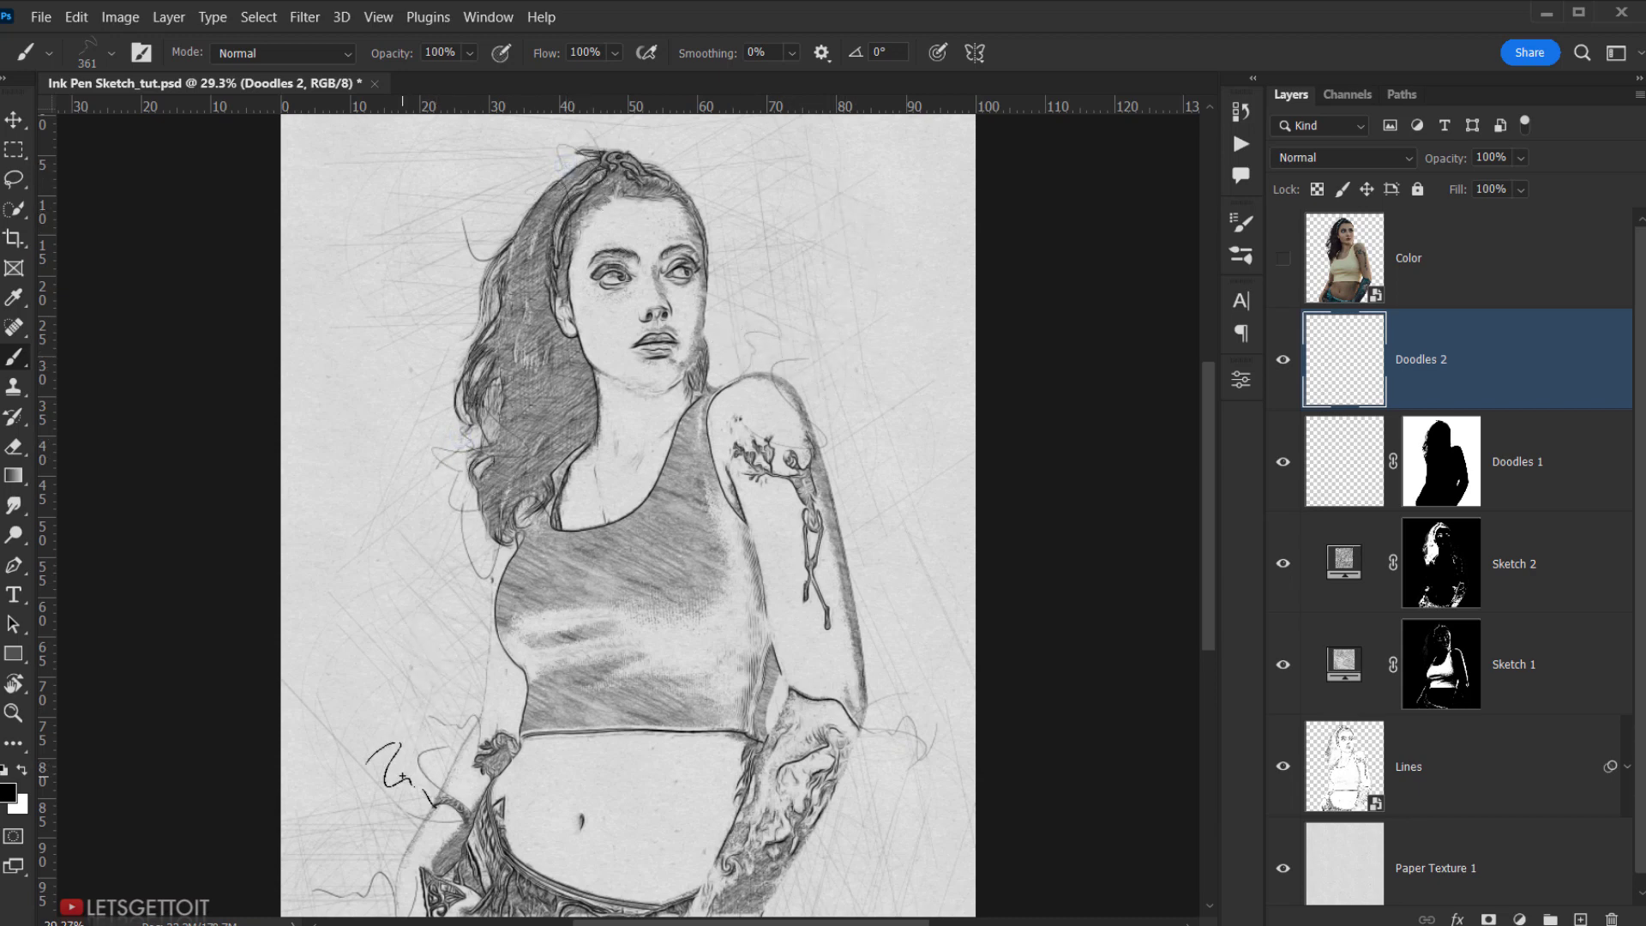
pyautogui.rightClick(853, 782)
pyautogui.click(1194, 654)
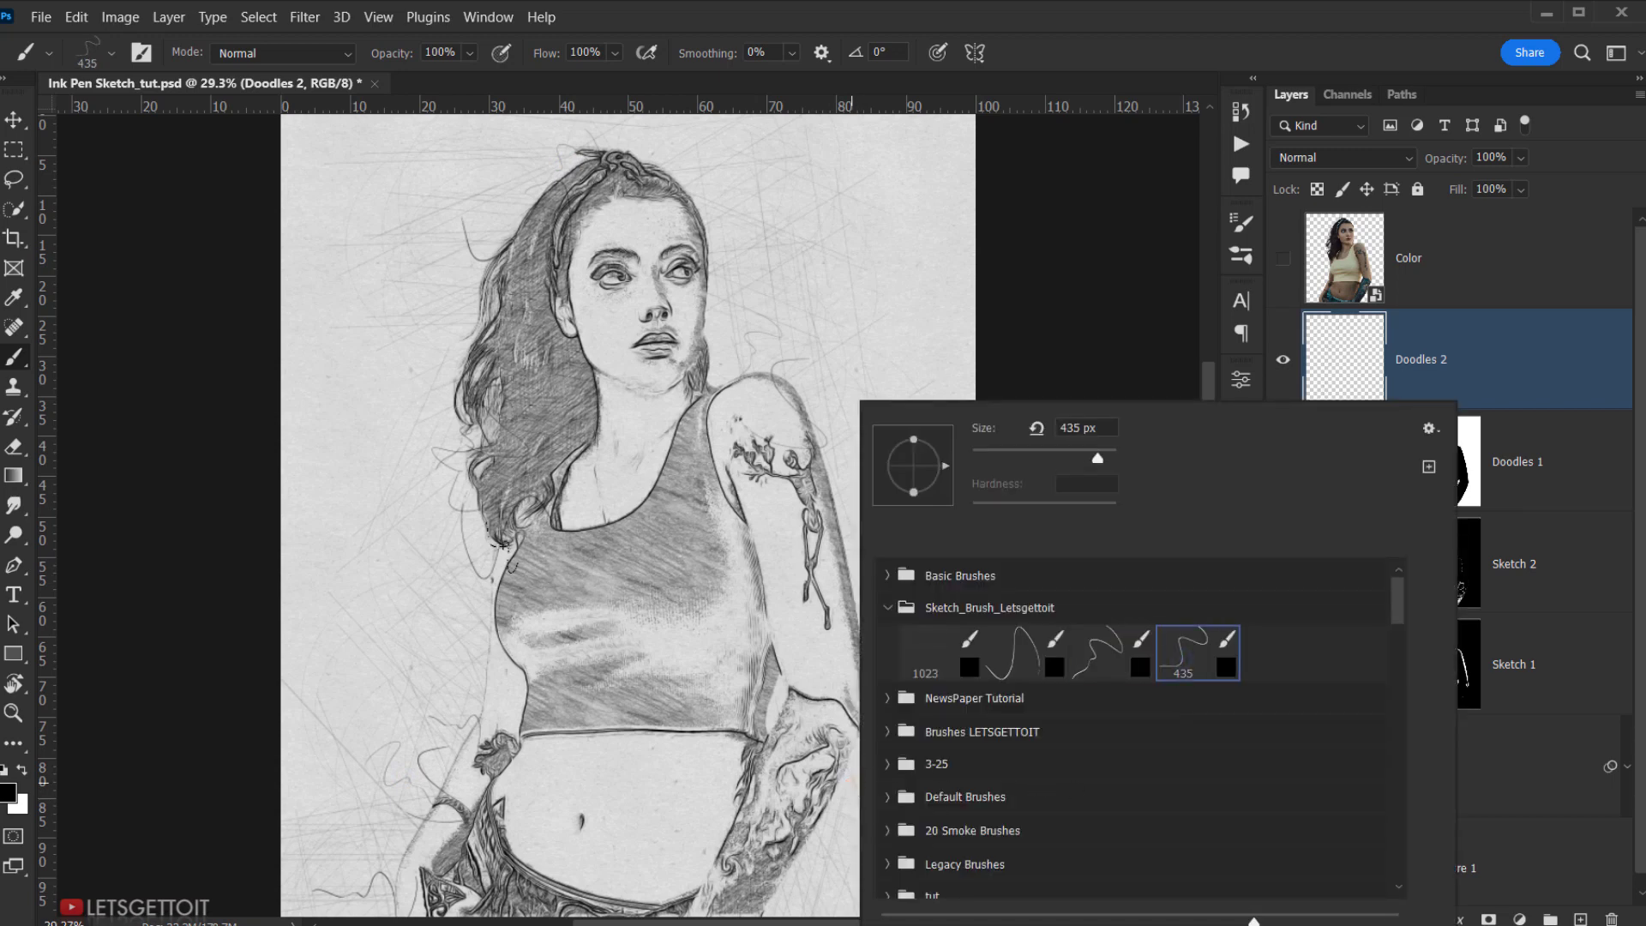
pyautogui.press('Return')
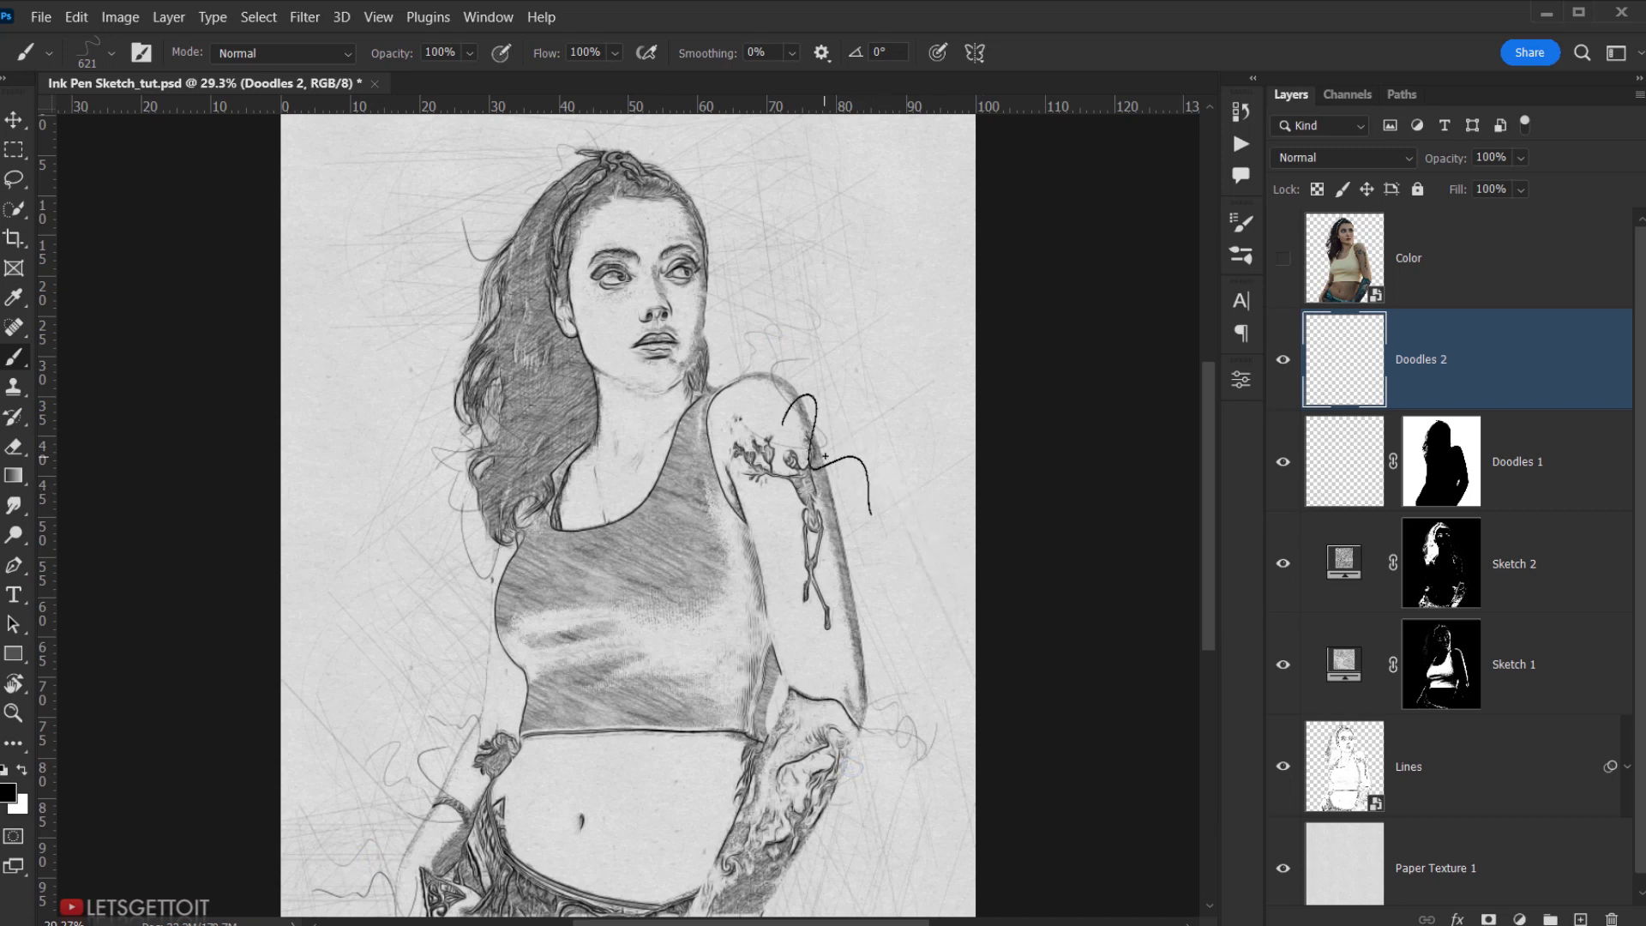
pyautogui.click(1293, 364)
pyautogui.click(1294, 363)
pyautogui.click(1479, 367)
# - Add a #2911a1 deep blue solid colour fill layer named Blue Ink and delete its mask
pyautogui.press('v')
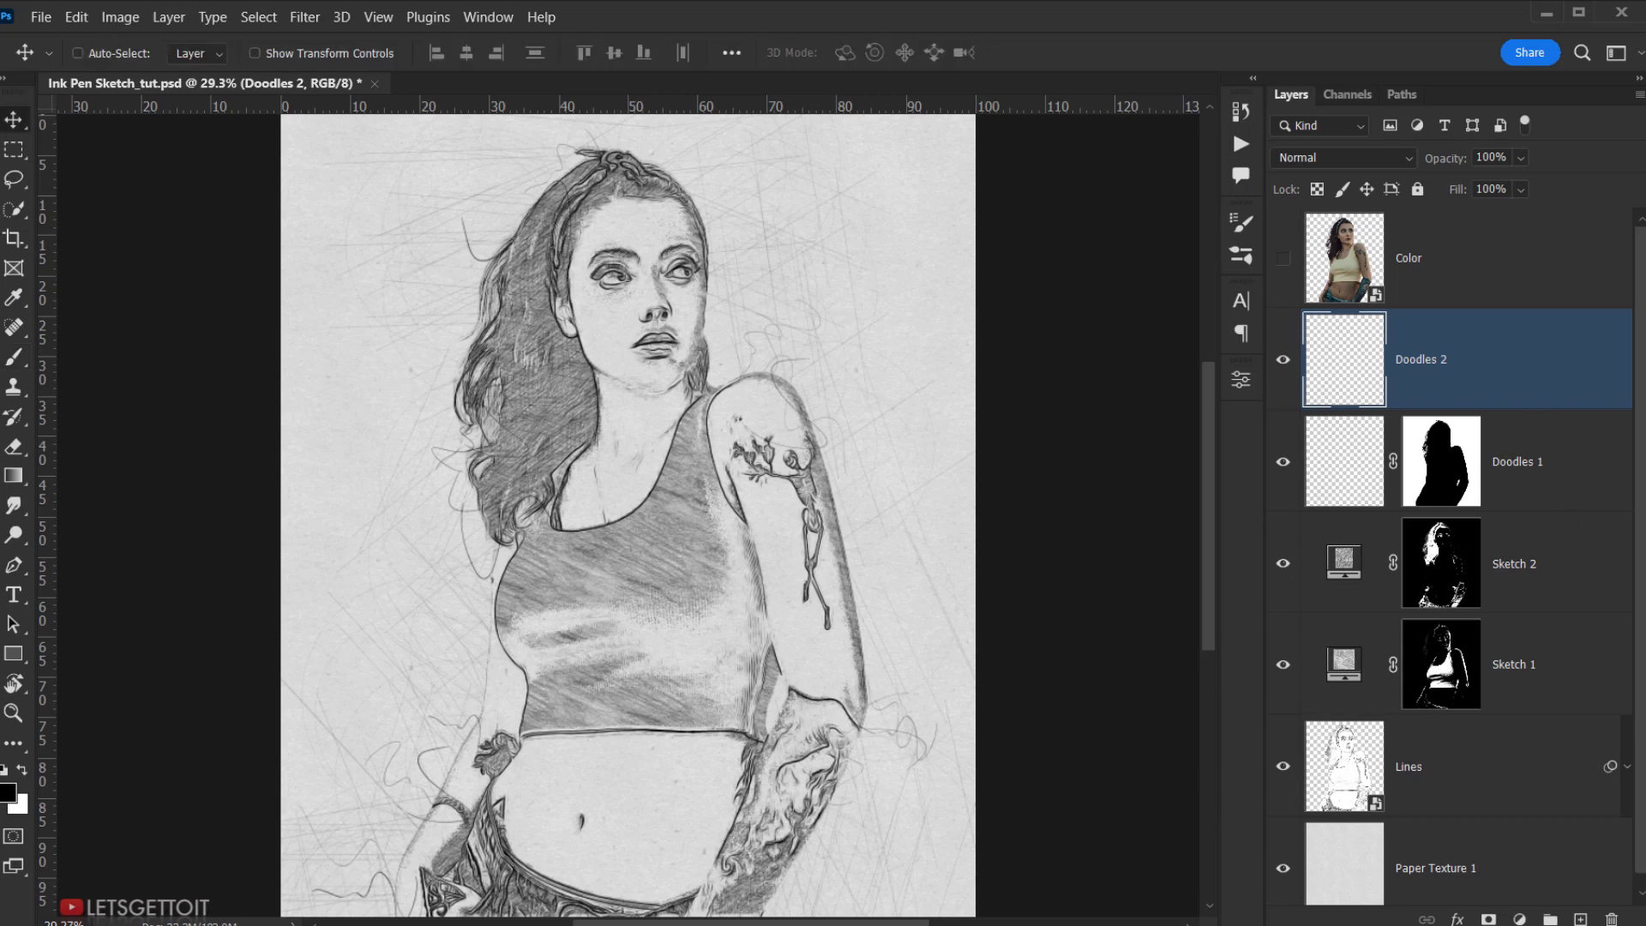
pyautogui.click(1519, 919)
pyautogui.click(1546, 520)
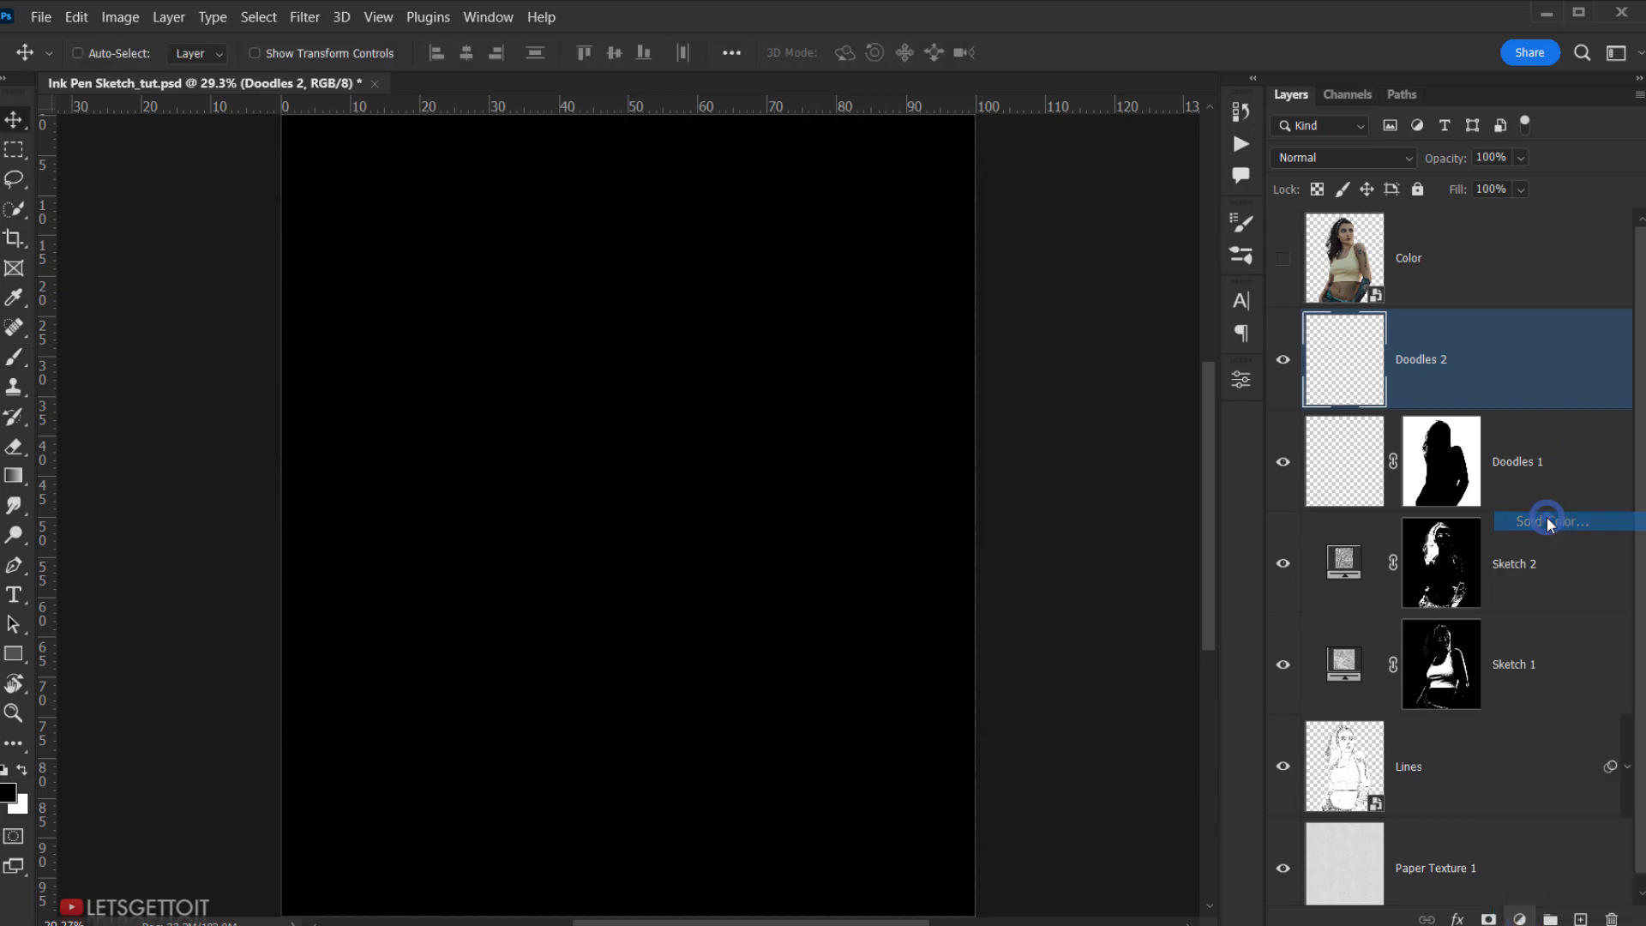
pyautogui.click(1323, 527)
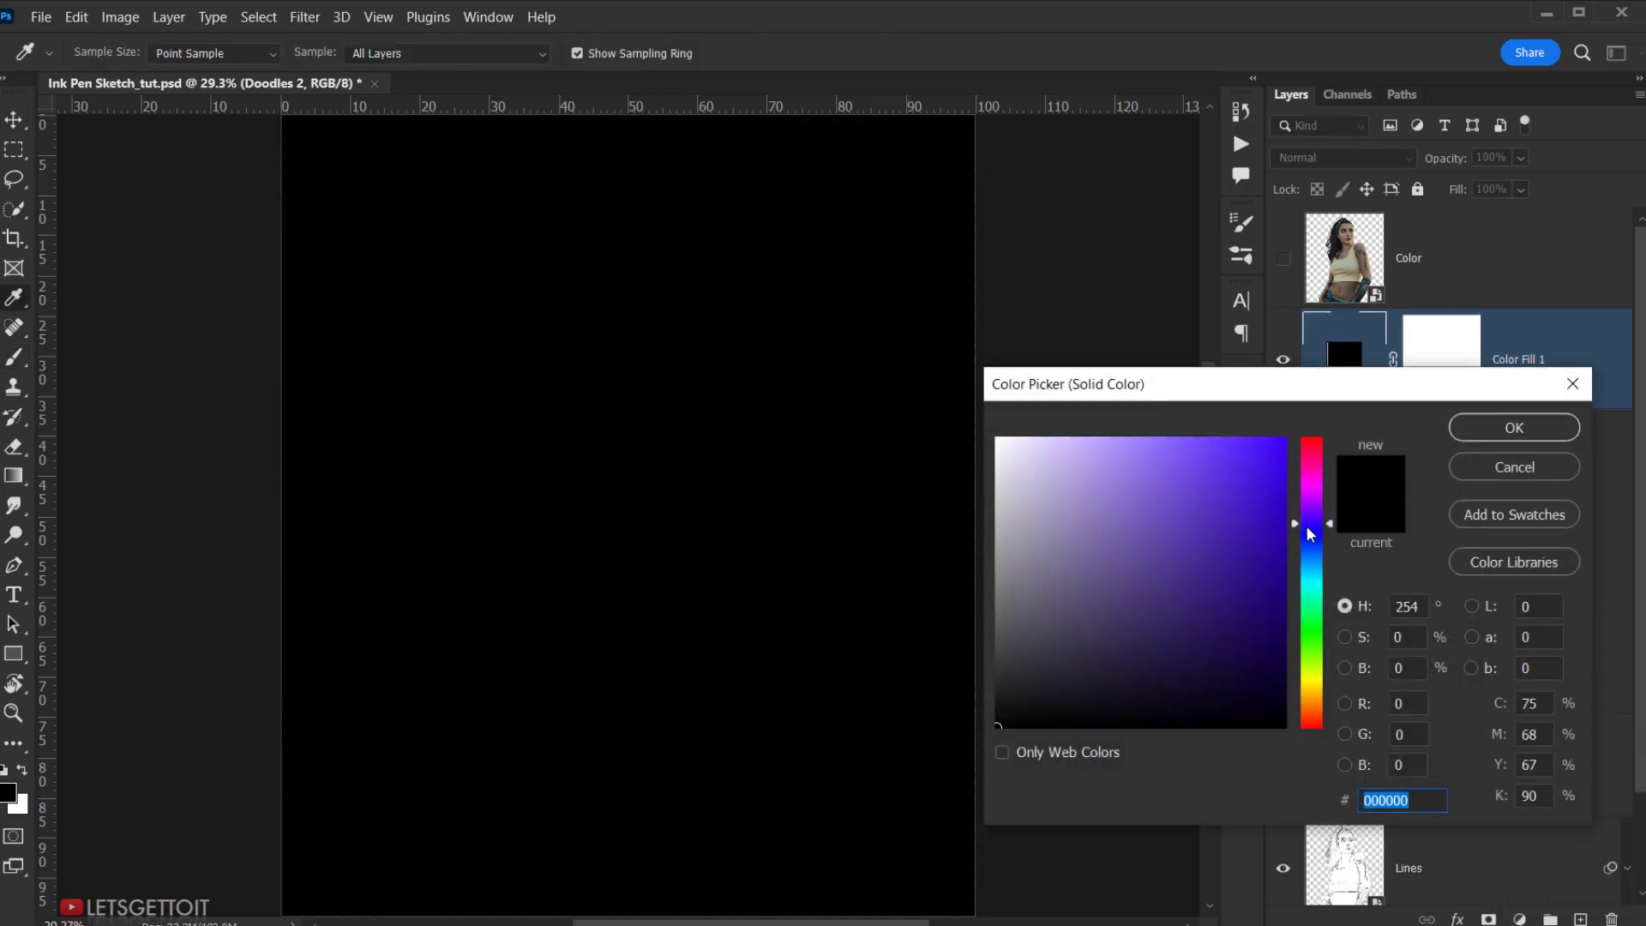
pyautogui.moveTo(1260, 535)
pyautogui.mouseDown()
pyautogui.moveTo(1226, 538)
pyautogui.moveTo(1253, 539)
pyautogui.mouseUp()
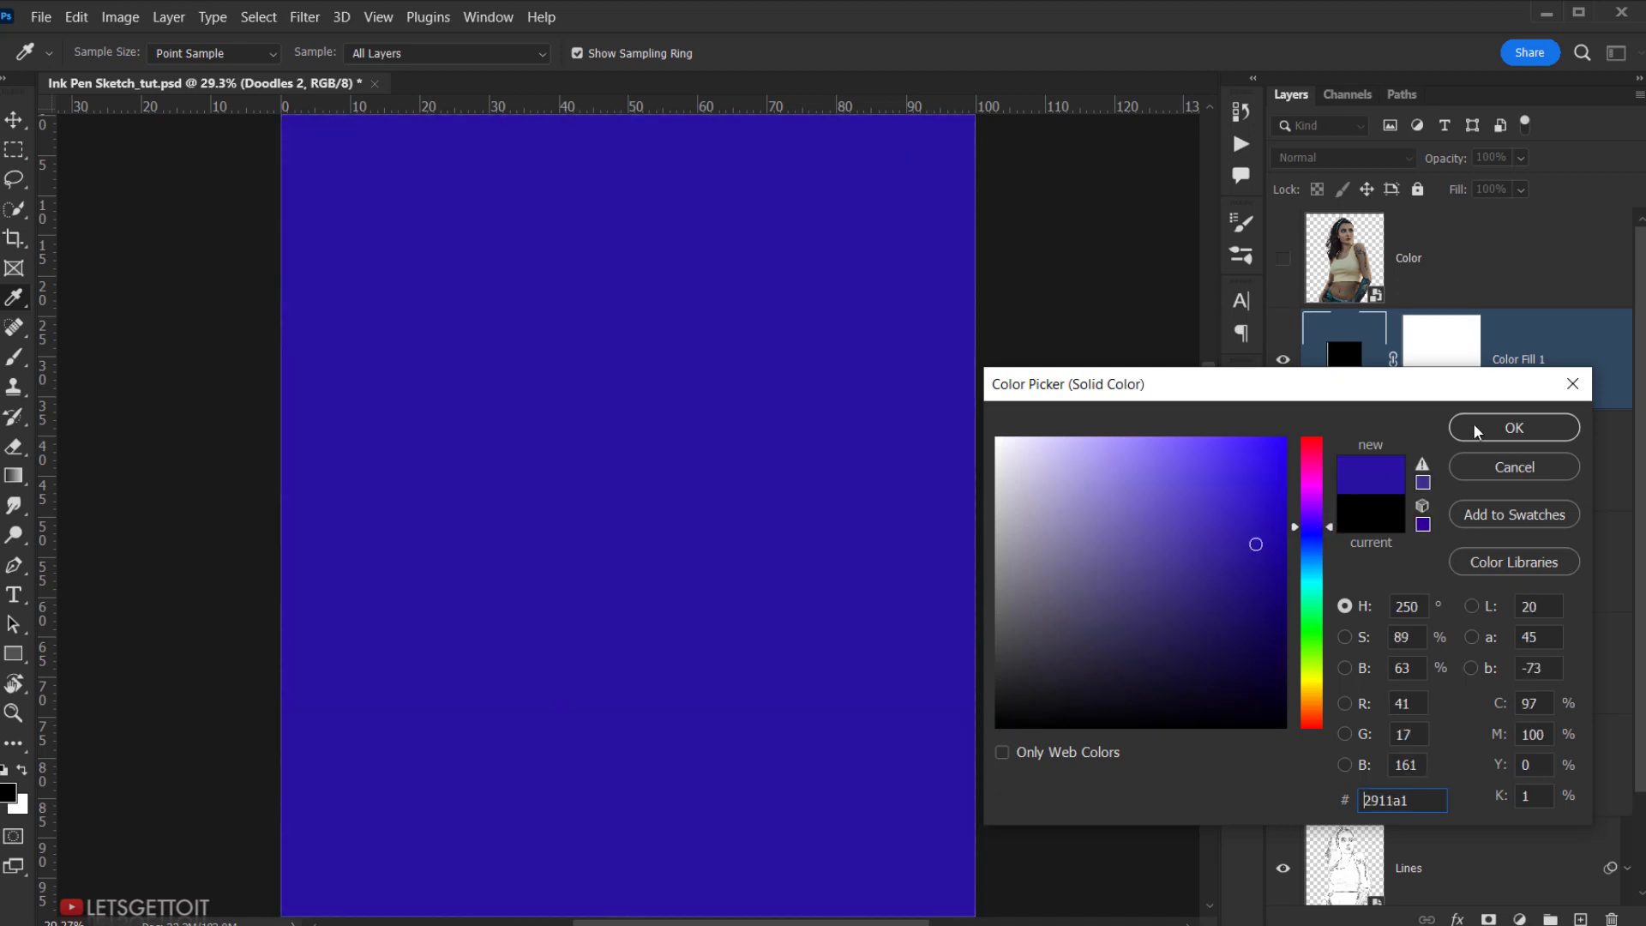
pyautogui.click(1509, 426)
pyautogui.doubleClick(1516, 360)
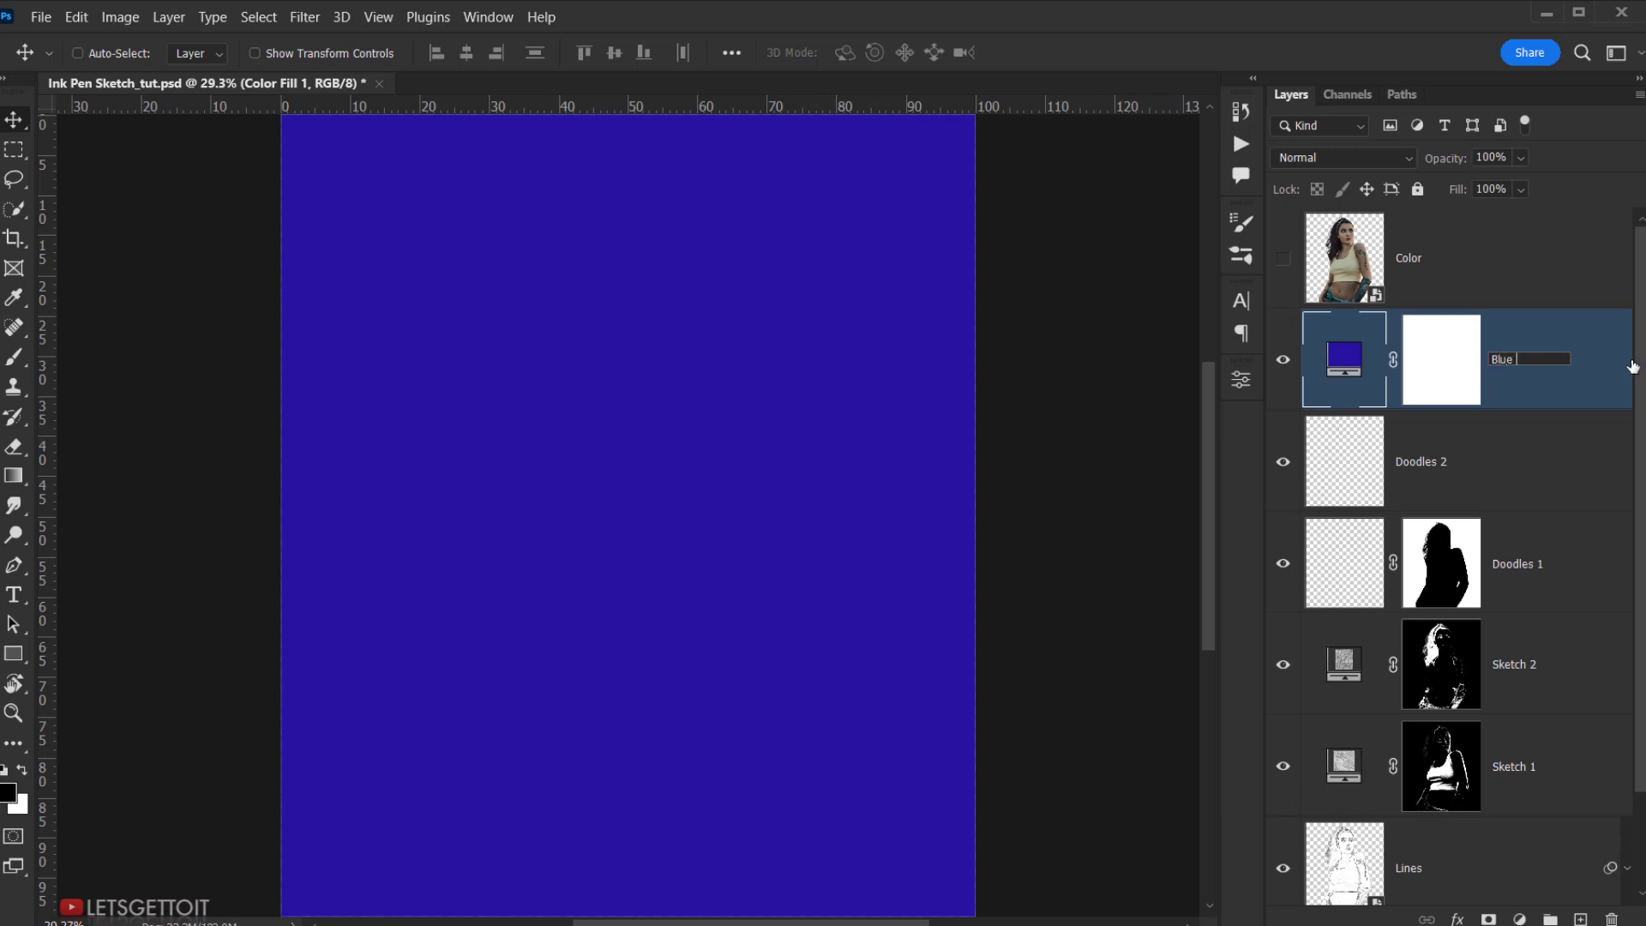
pyautogui.press('Return')
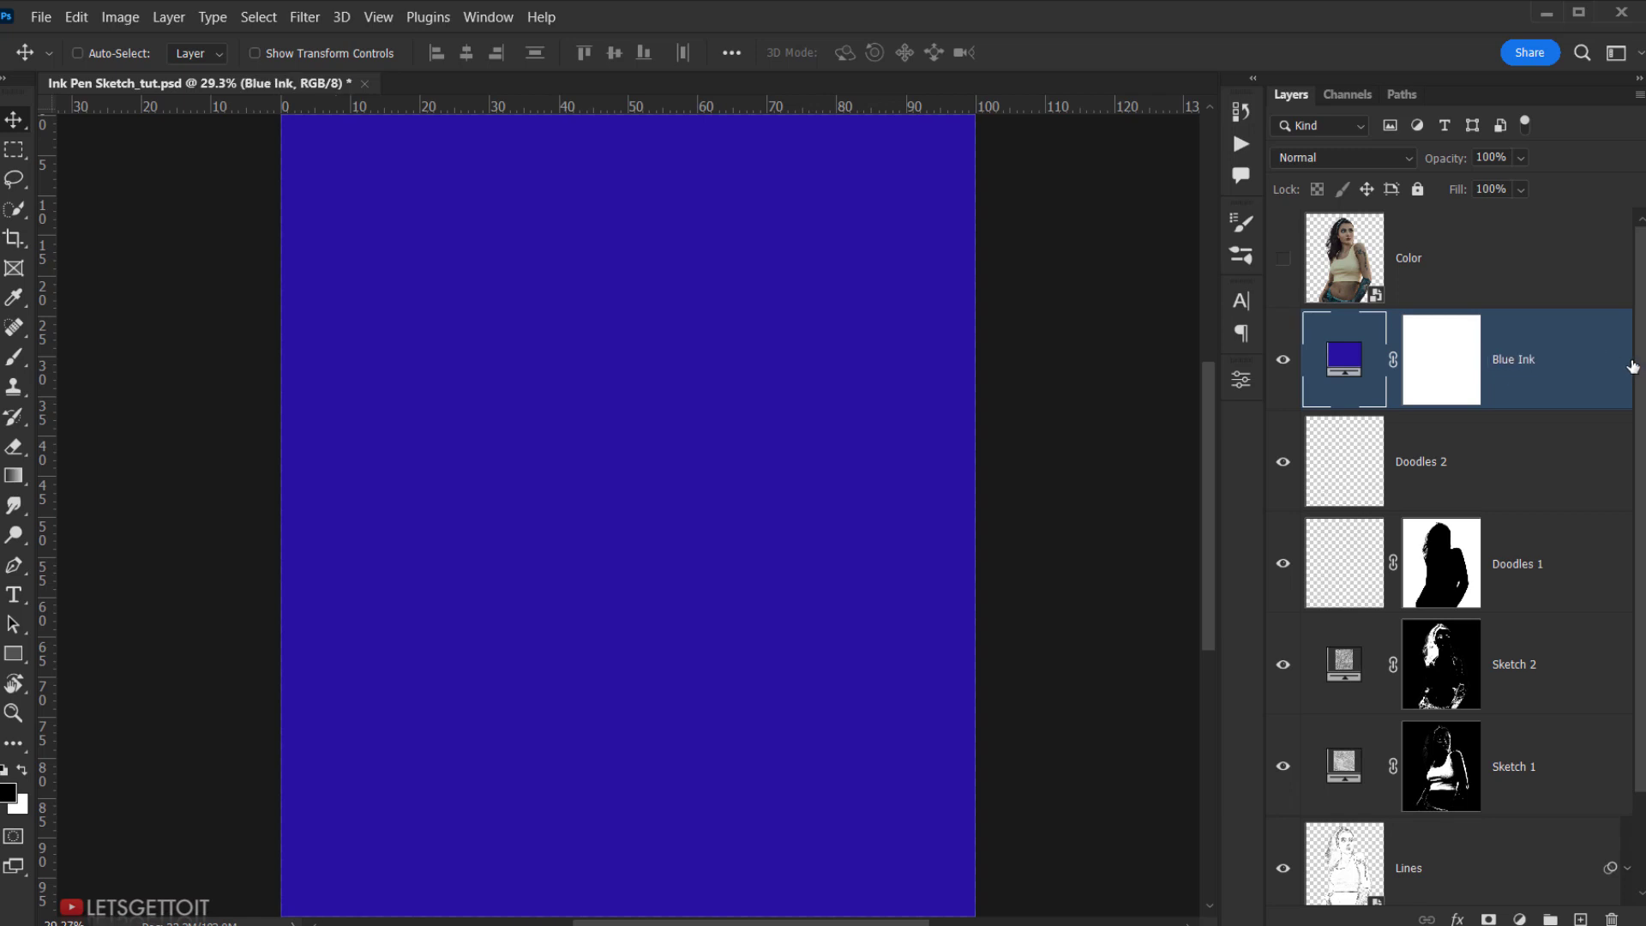
pyautogui.moveTo(1469, 362); pyautogui.dragTo(1609, 917)
# - Set Blue Ink to Color blending, toggling it to compare the blue tint
pyautogui.click(1371, 158)
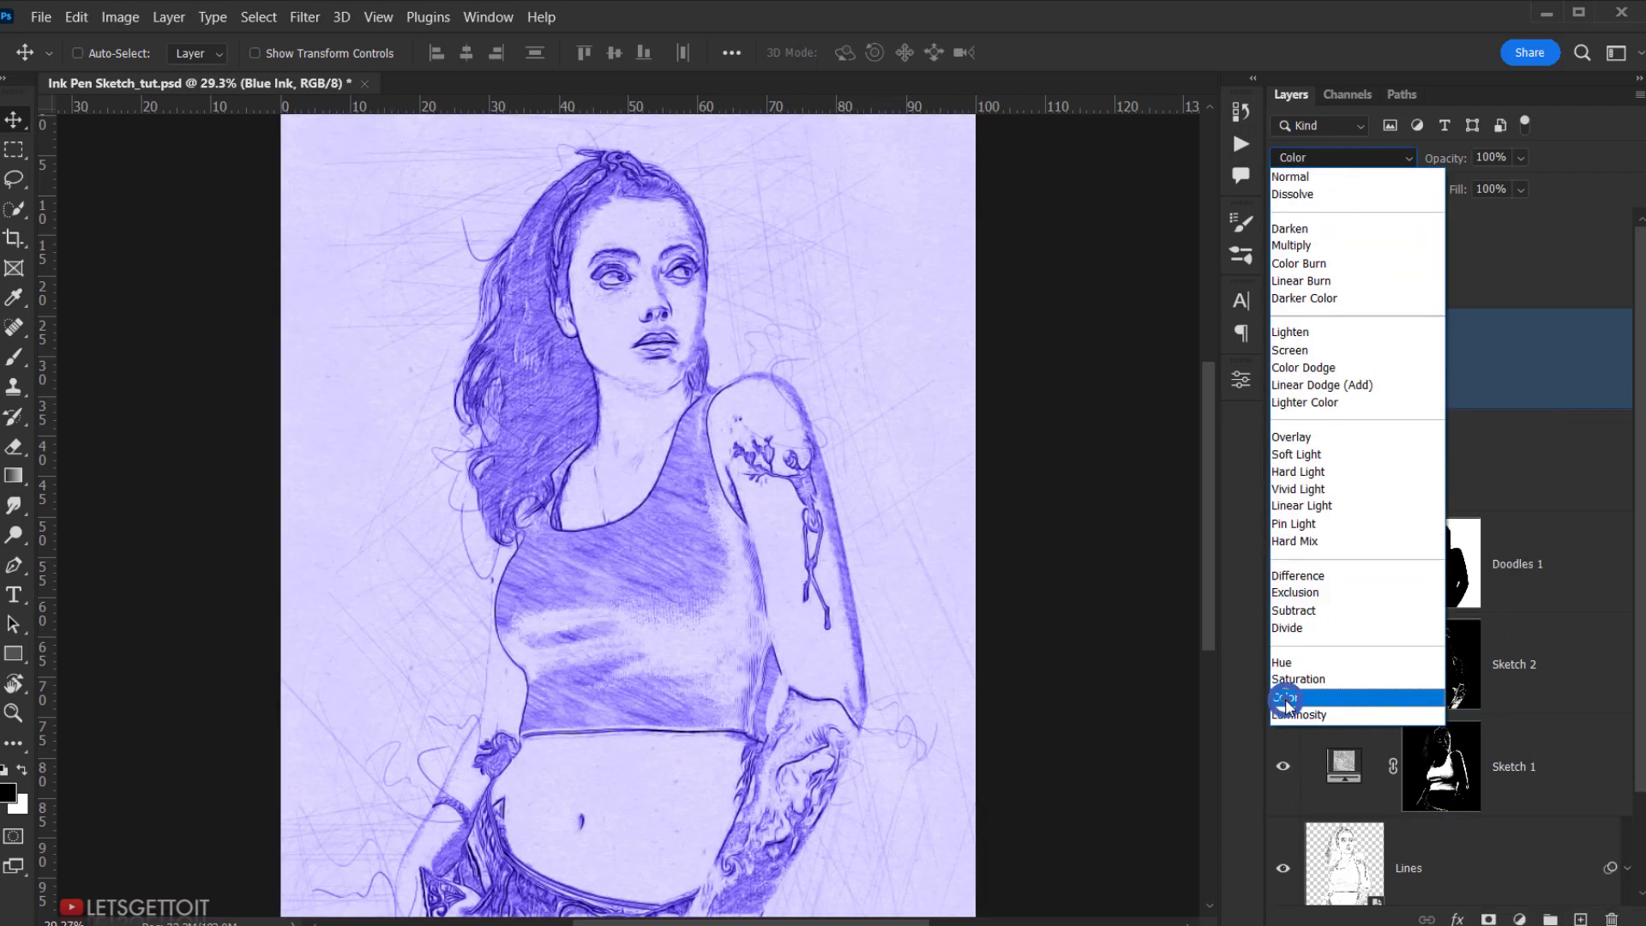
pyautogui.click(1284, 697)
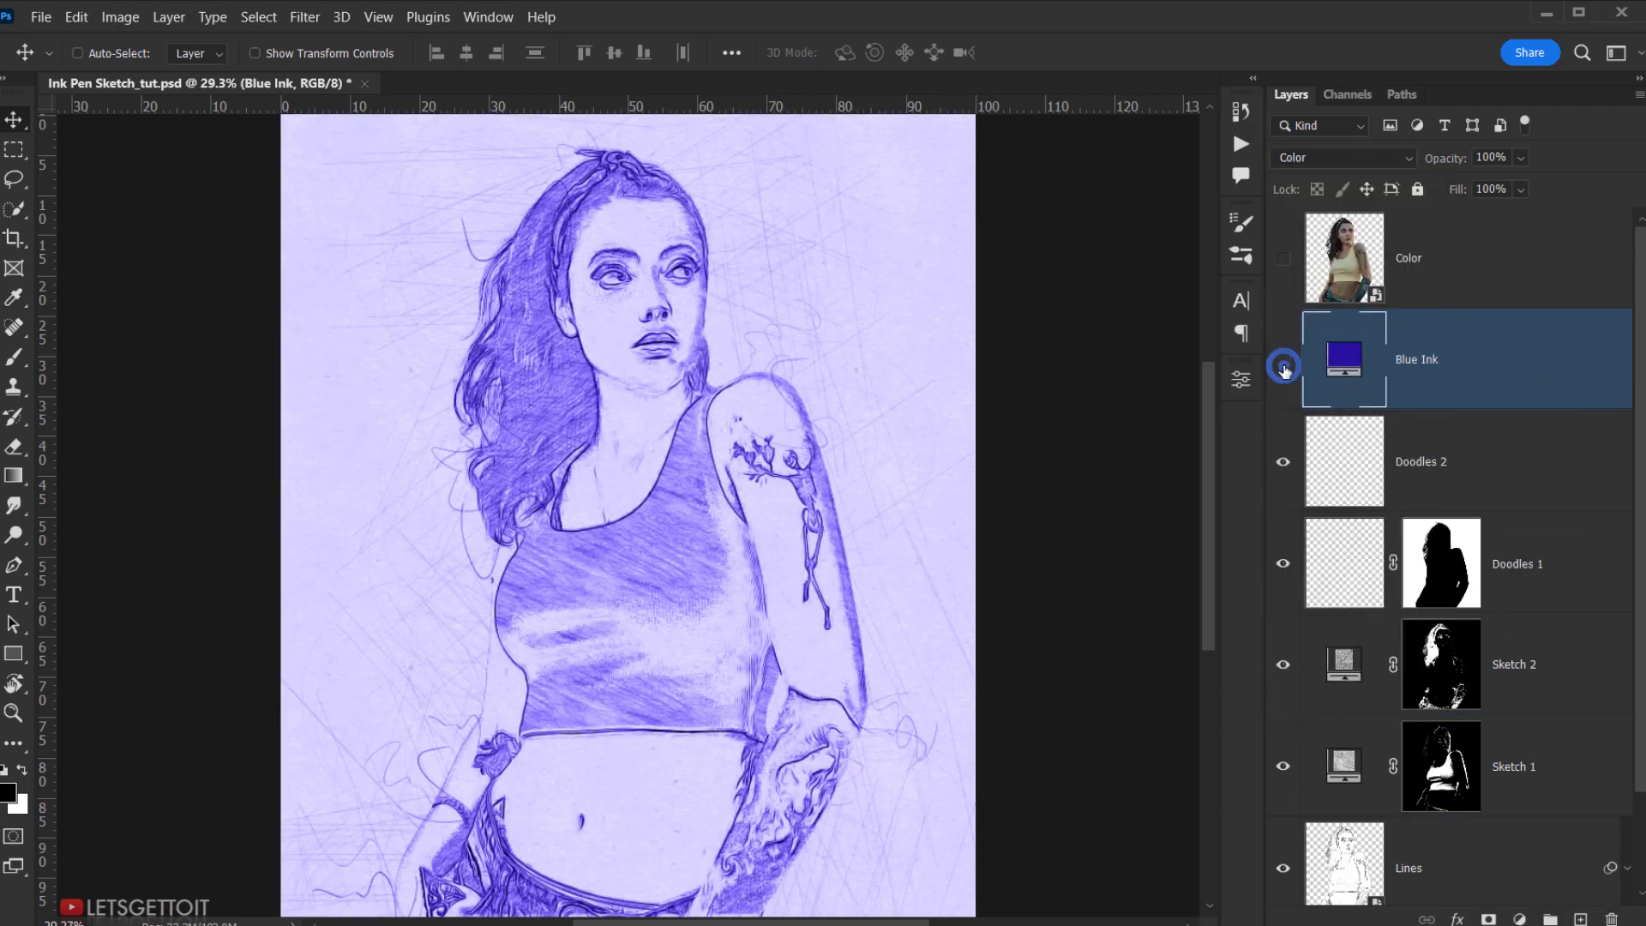
pyautogui.click(1284, 367)
pyautogui.click(1283, 367)
pyautogui.click(1283, 367)
pyautogui.click(1283, 367)
# - Show the Color photo layer and set its blend mode to Color over the blue sketch
pyautogui.click(1438, 268)
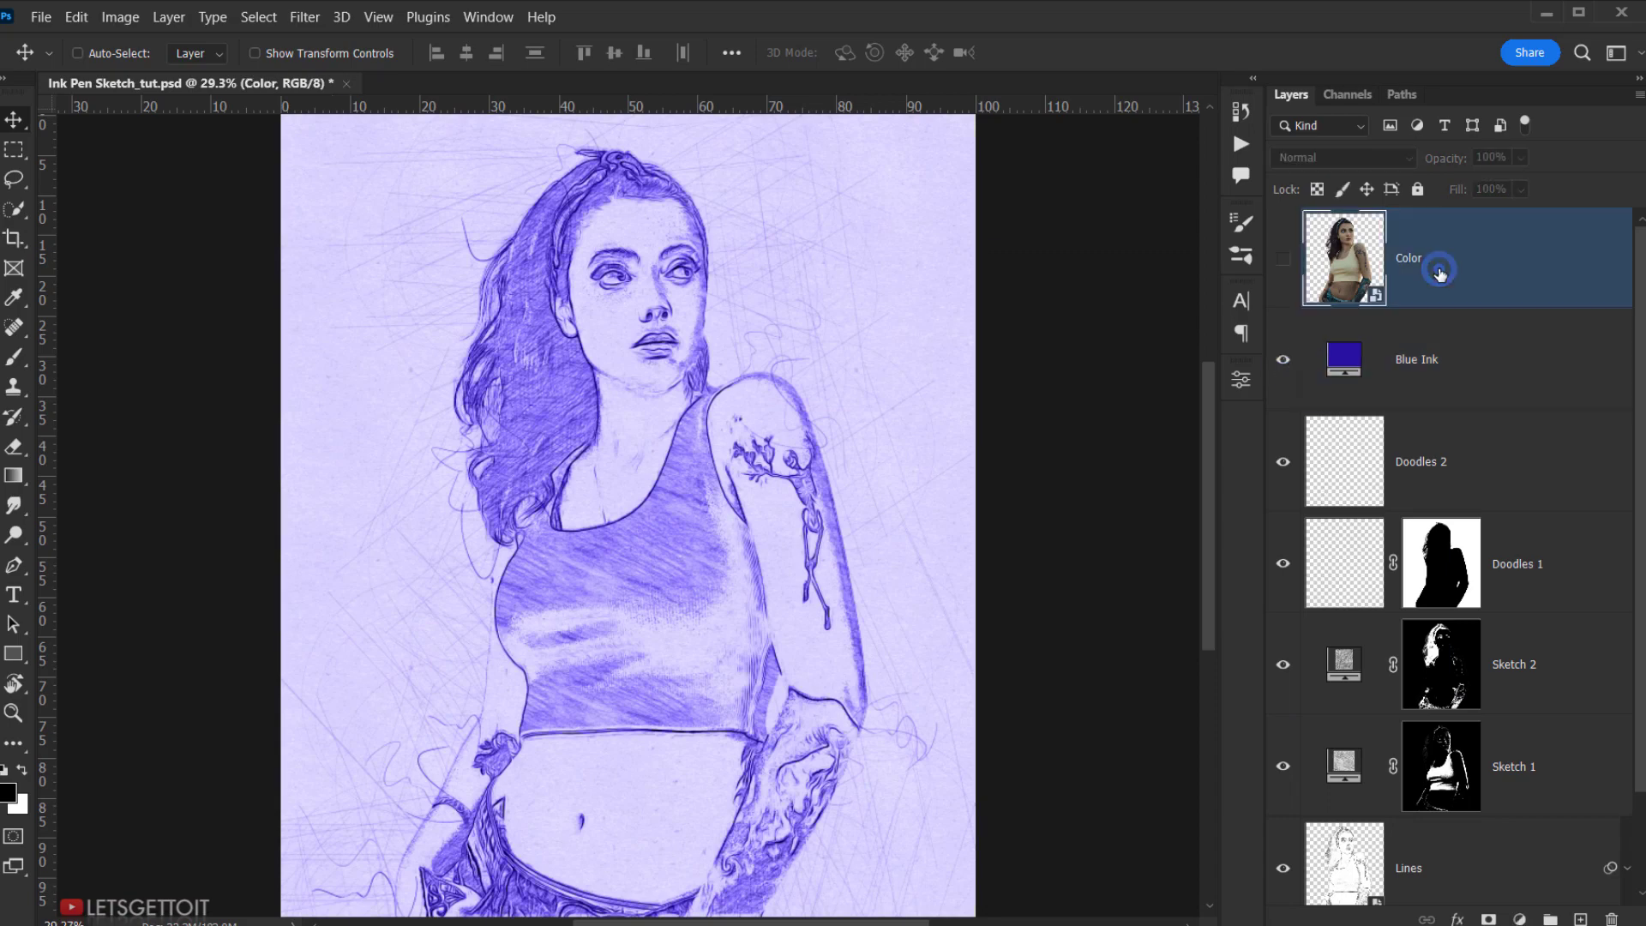
pyautogui.click(1281, 259)
pyautogui.click(1331, 156)
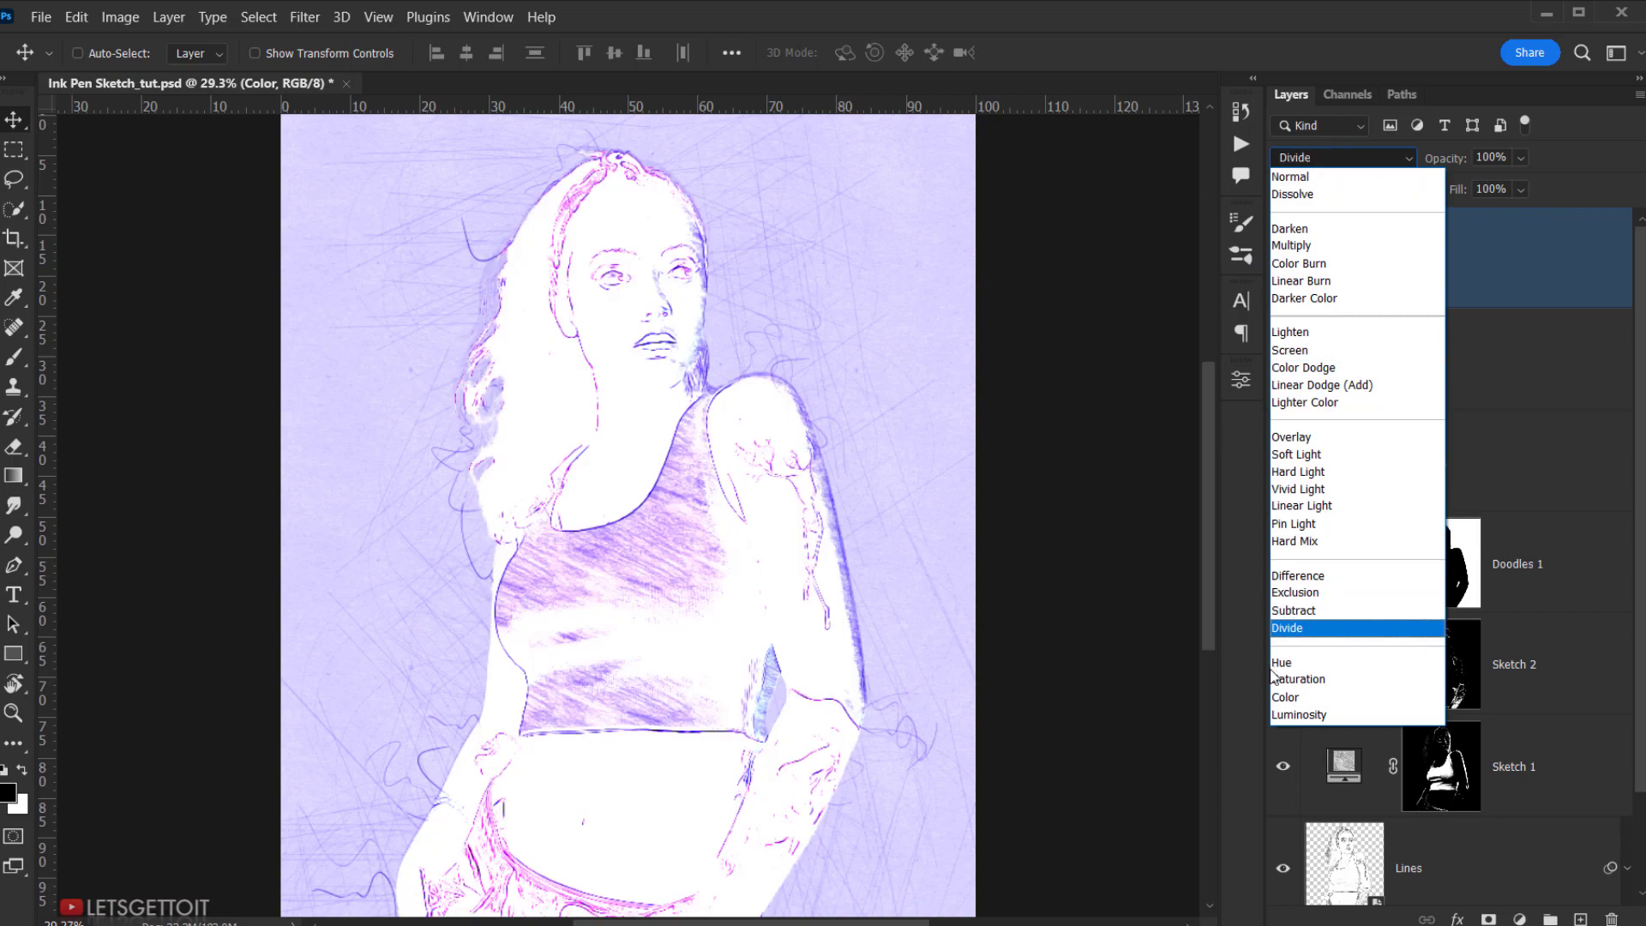
pyautogui.click(1298, 700)
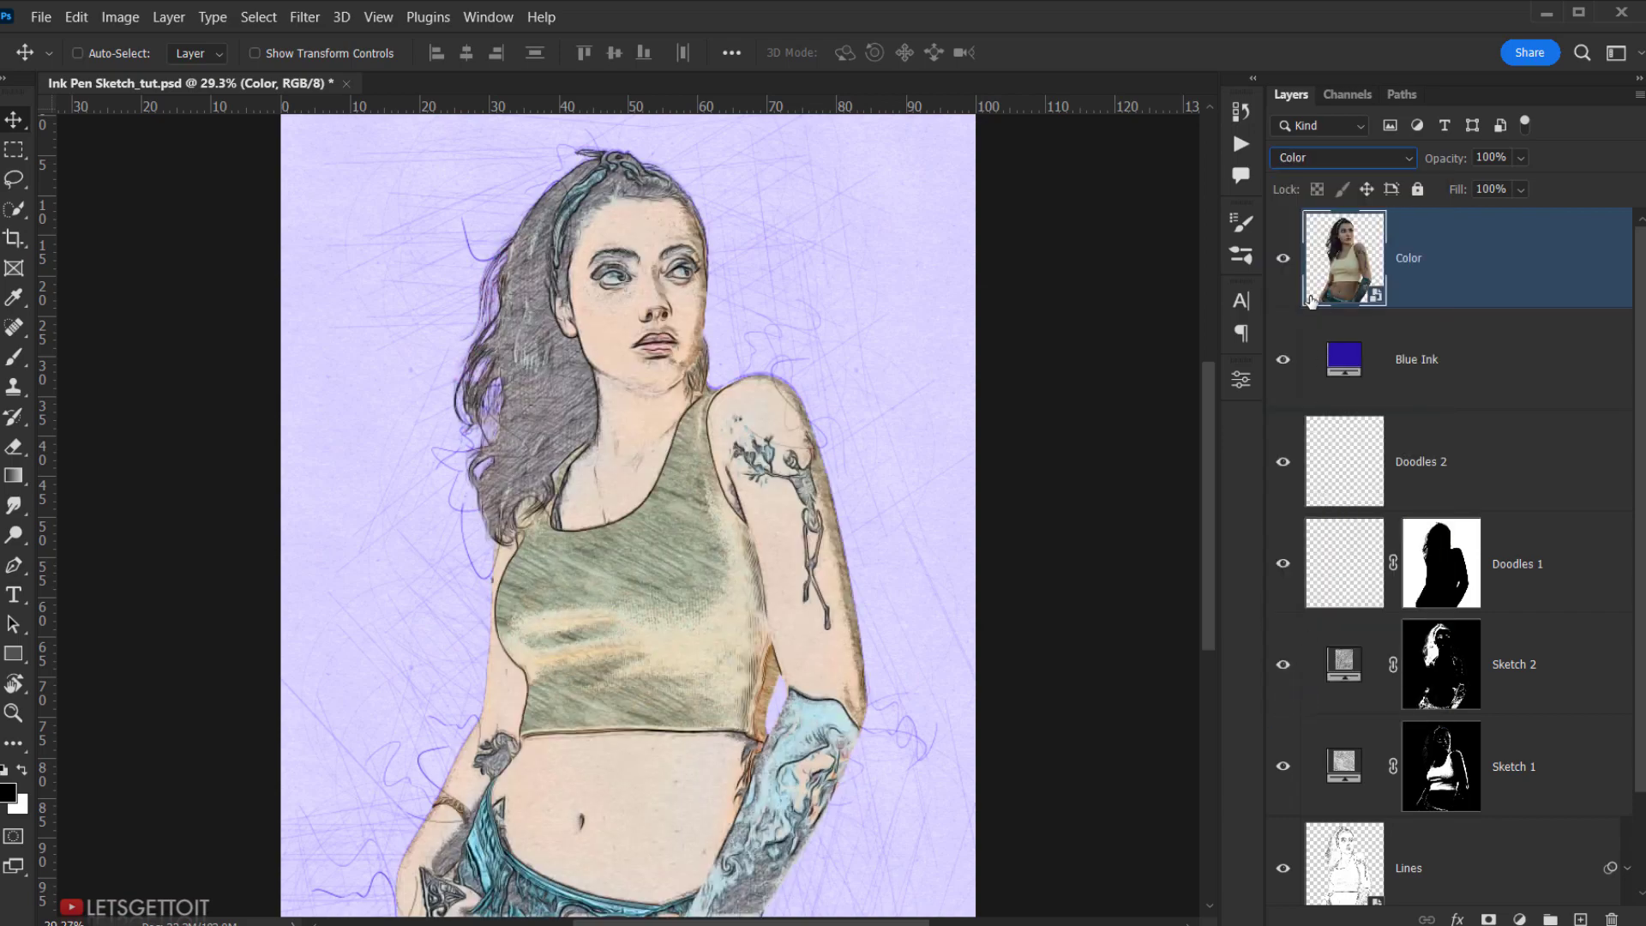
pyautogui.click(1283, 258)
pyautogui.click(1287, 261)
pyautogui.moveTo(741, 511); pyautogui.dragTo(760, 461)
pyautogui.click(1522, 919)
# - Add a Levels adjustment with input levels 14, 0.84 and 255, comparing it on and off
pyautogui.click(1474, 626)
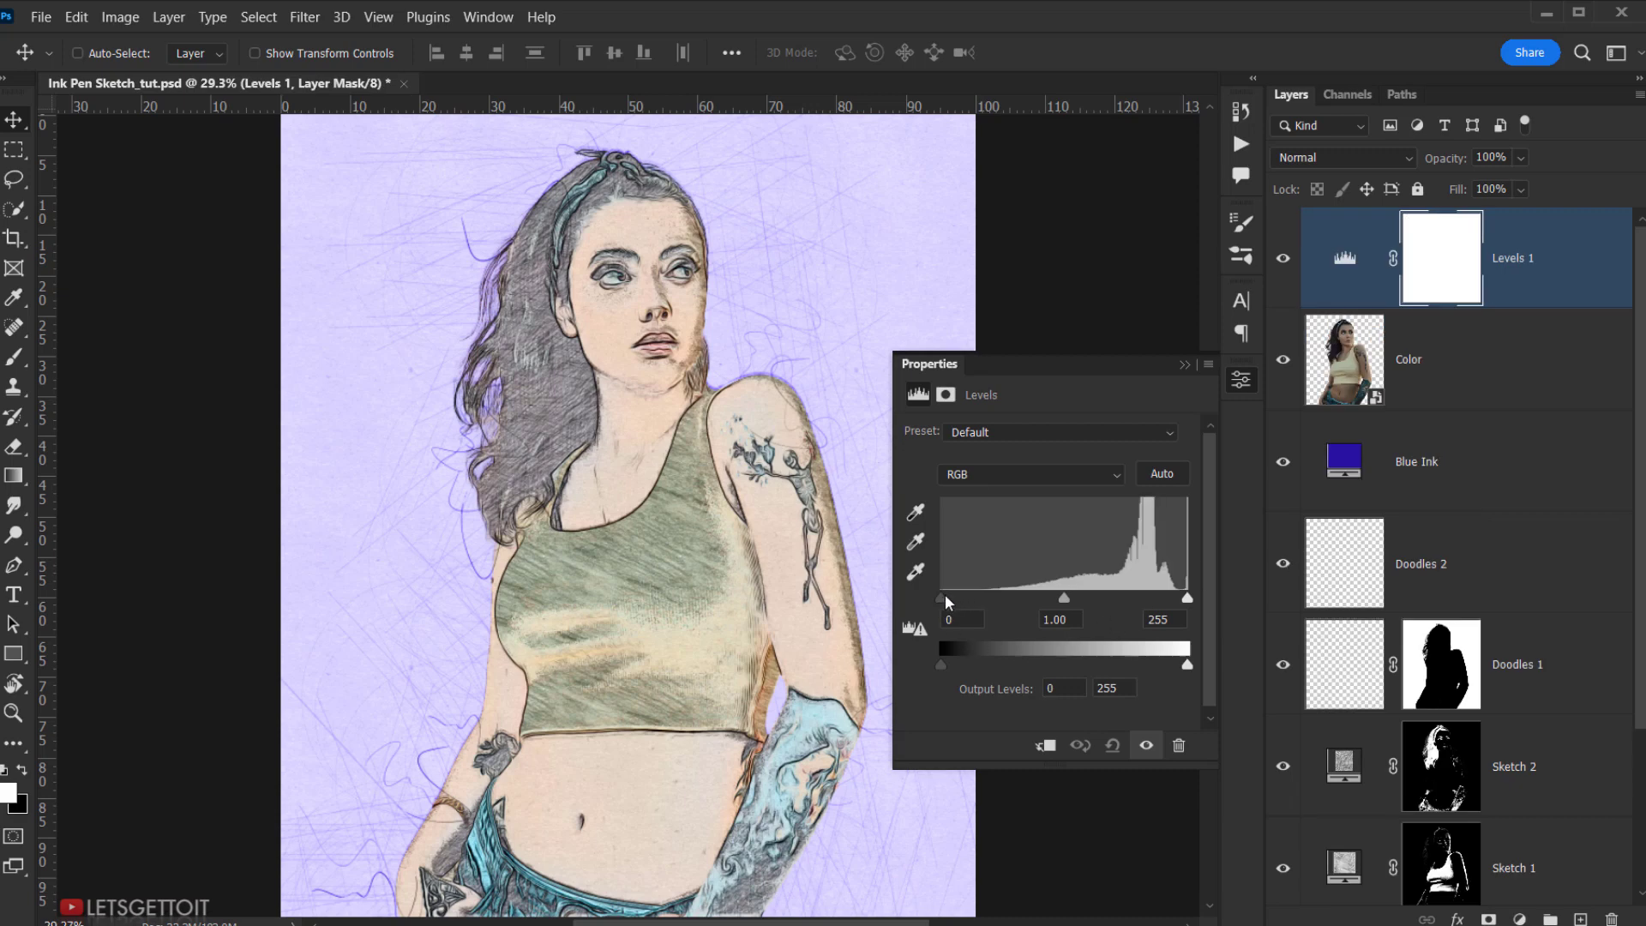
pyautogui.moveTo(946, 599); pyautogui.dragTo(958, 596)
pyautogui.click(1073, 596)
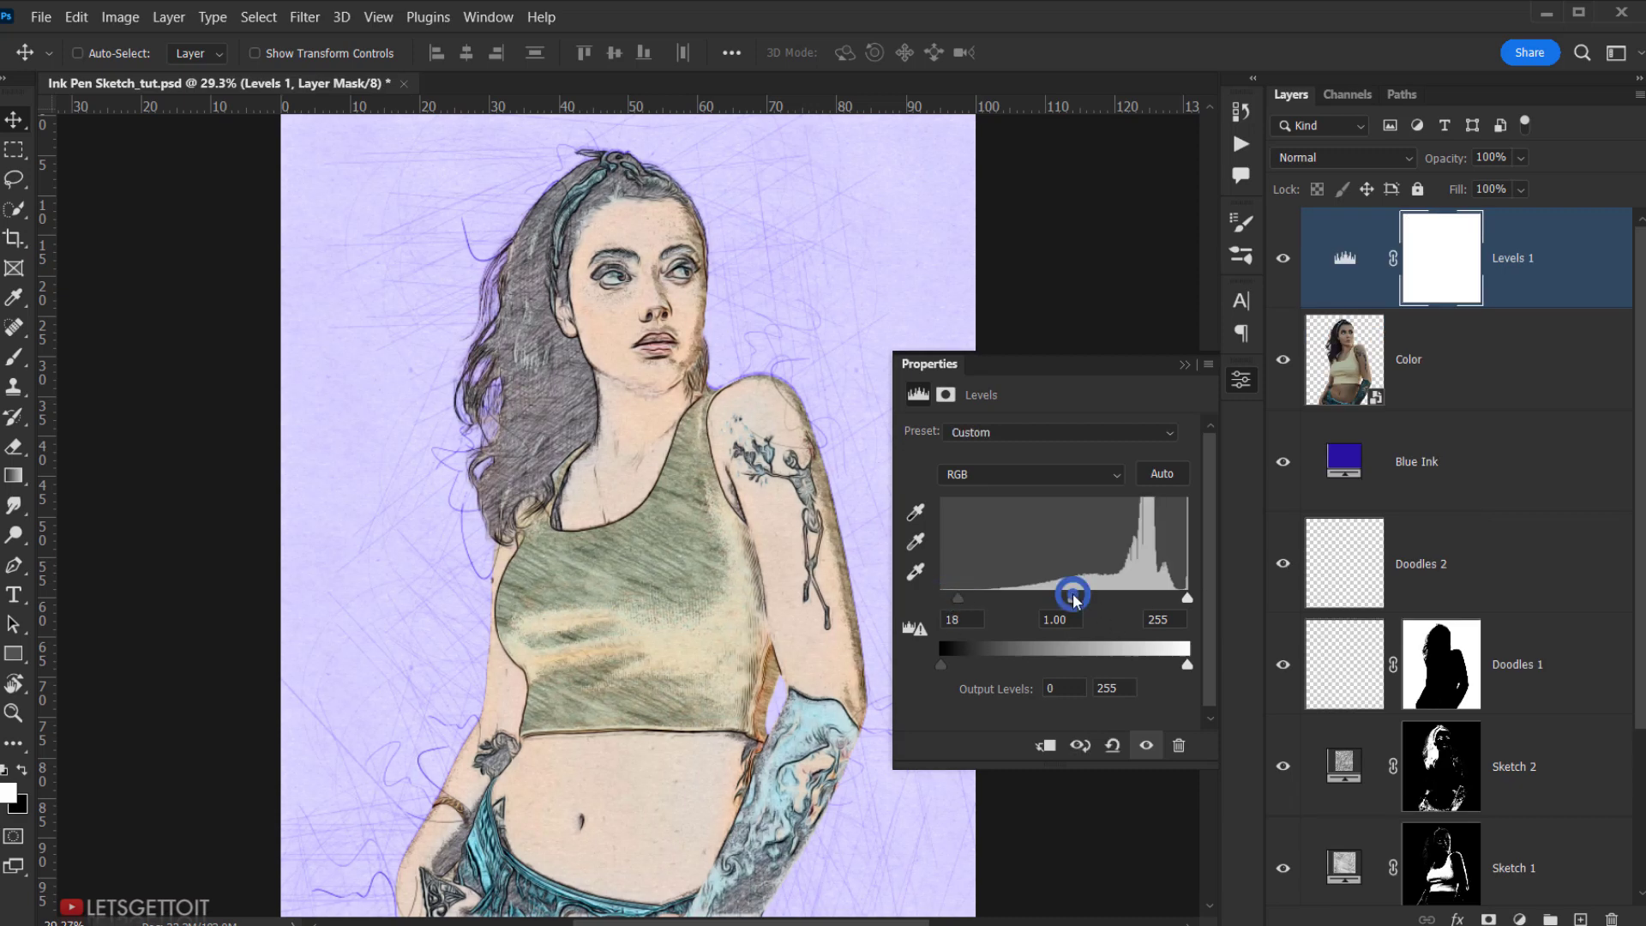
pyautogui.moveTo(1073, 597); pyautogui.dragTo(1085, 597)
pyautogui.moveTo(958, 597); pyautogui.dragTo(958, 600)
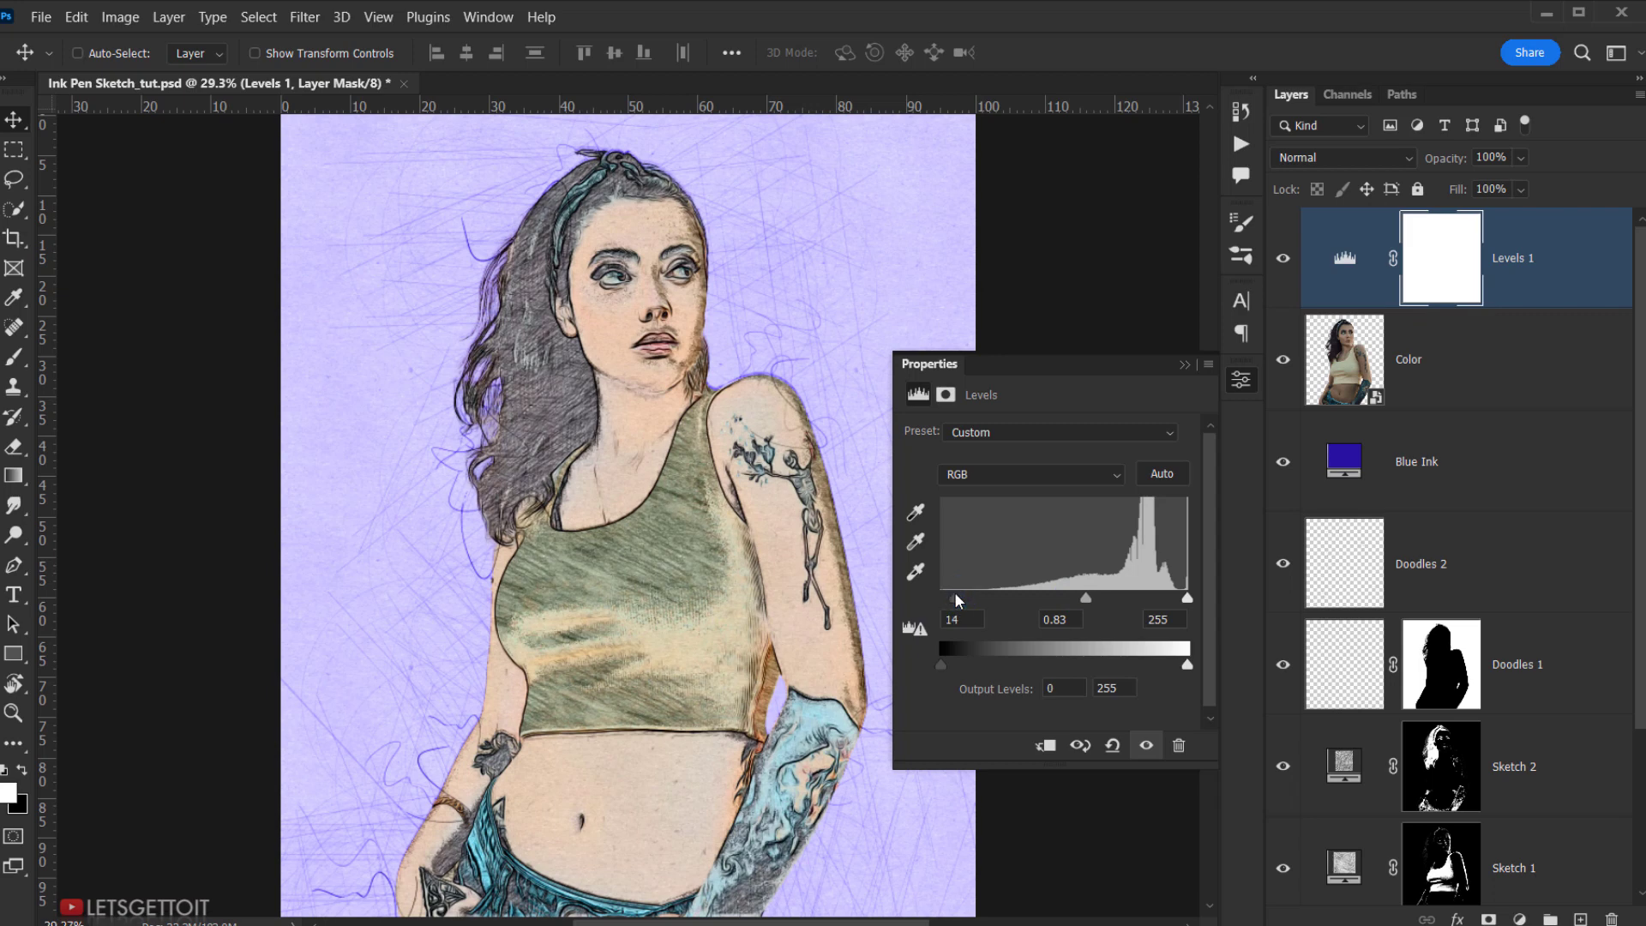
pyautogui.click(1085, 600)
pyautogui.click(1184, 364)
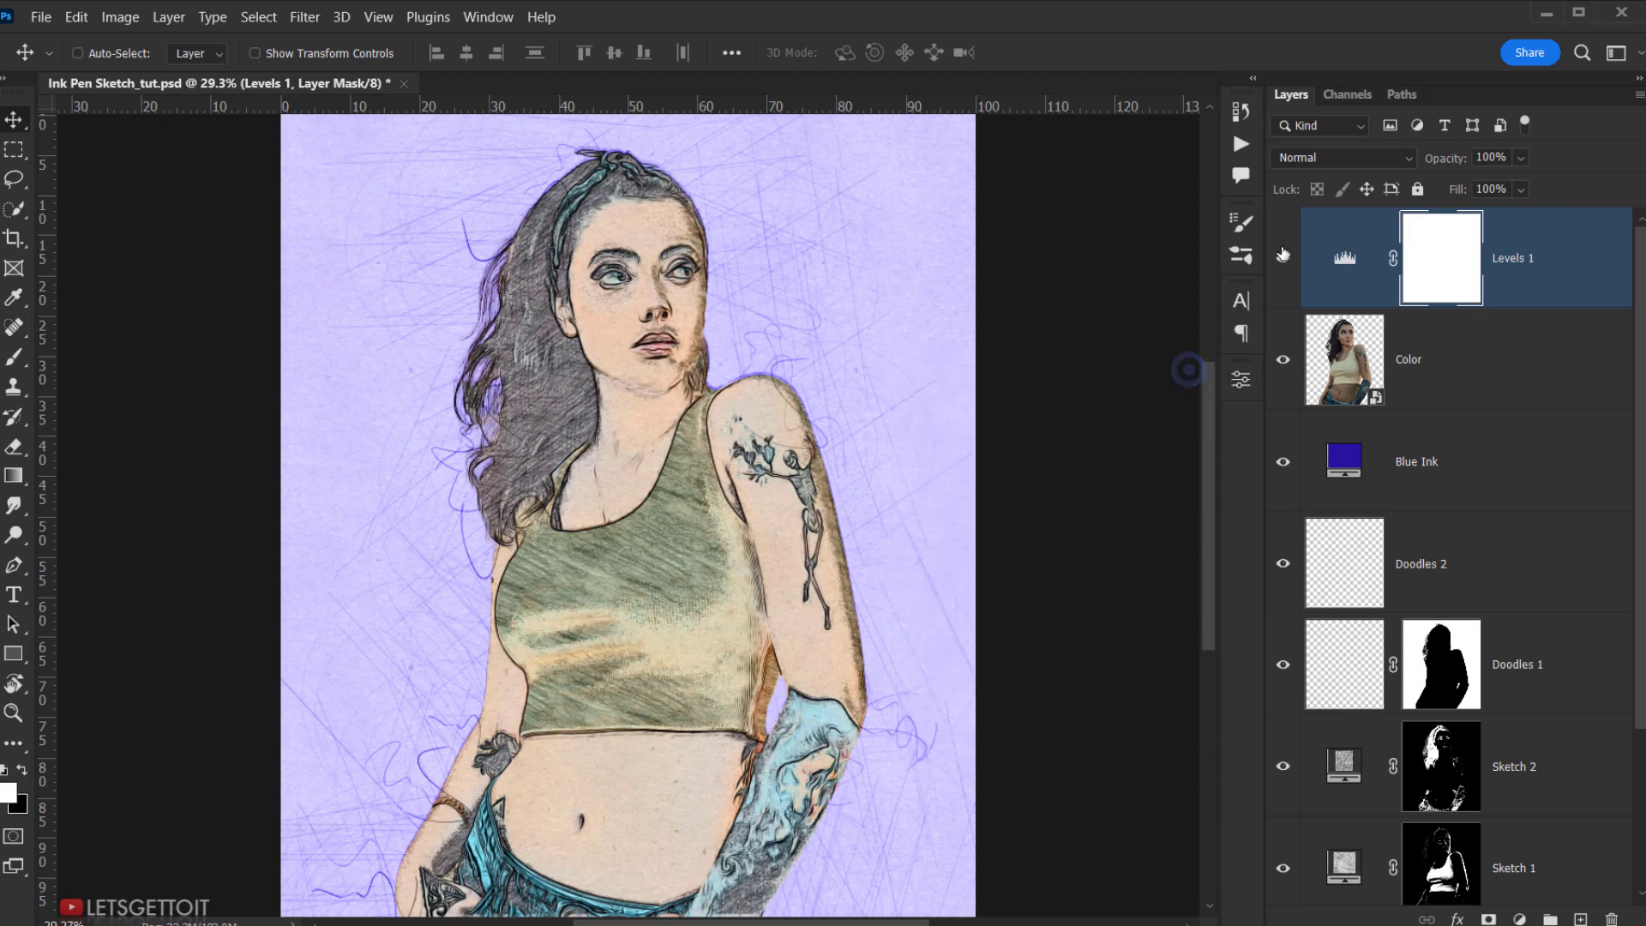
pyautogui.click(1282, 258)
pyautogui.click(1282, 258)
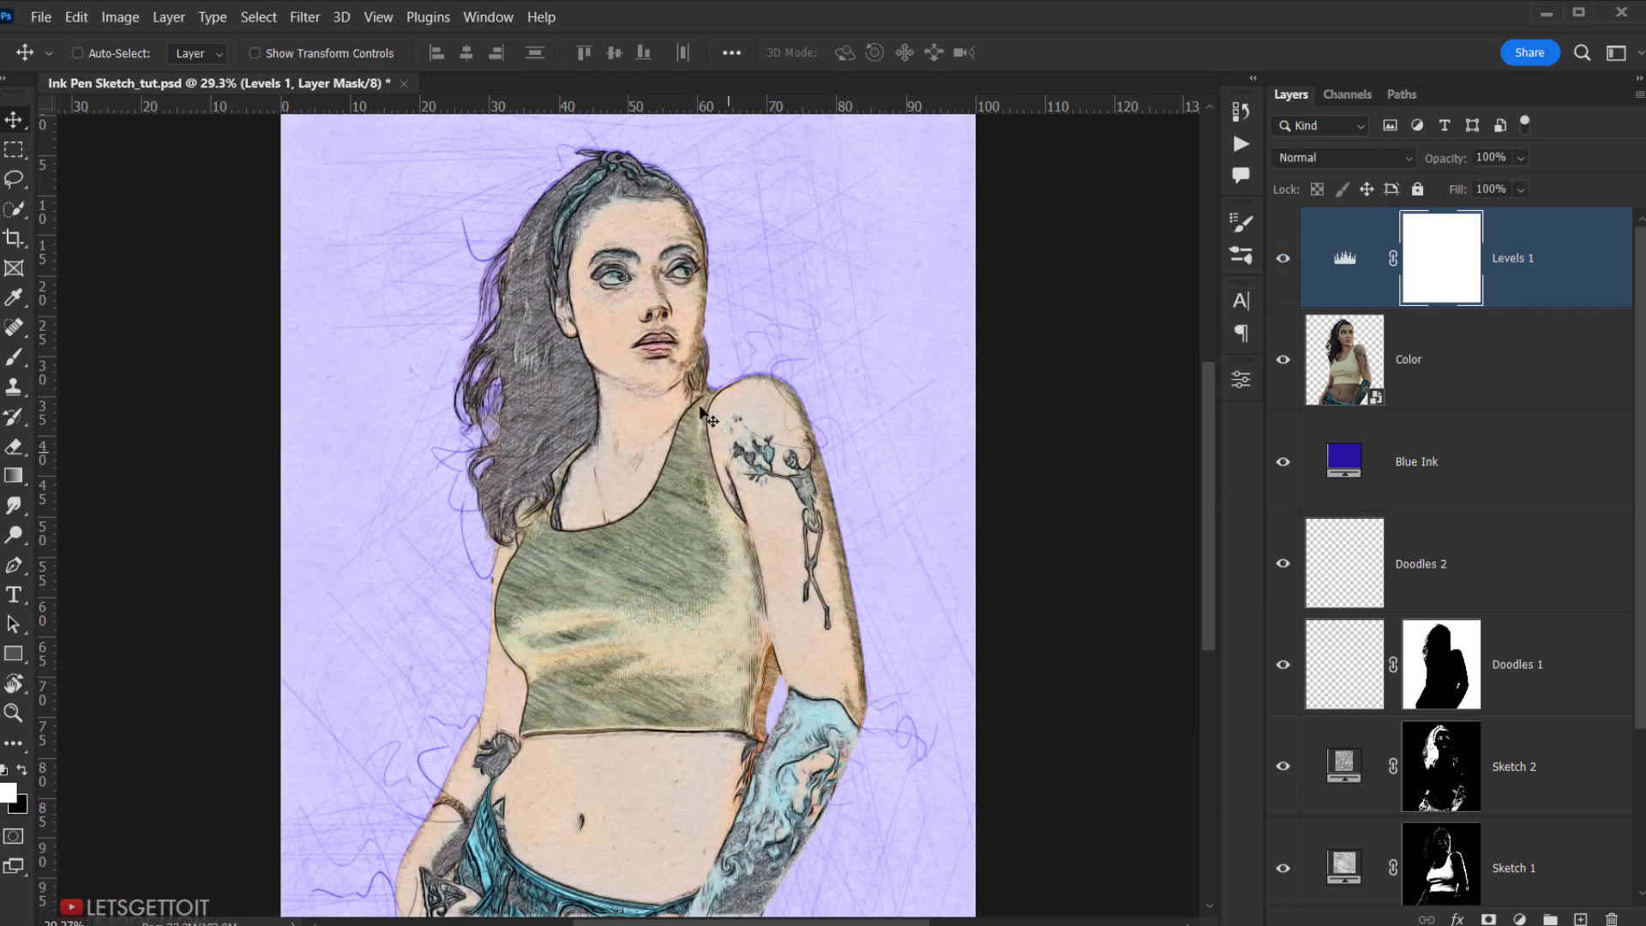